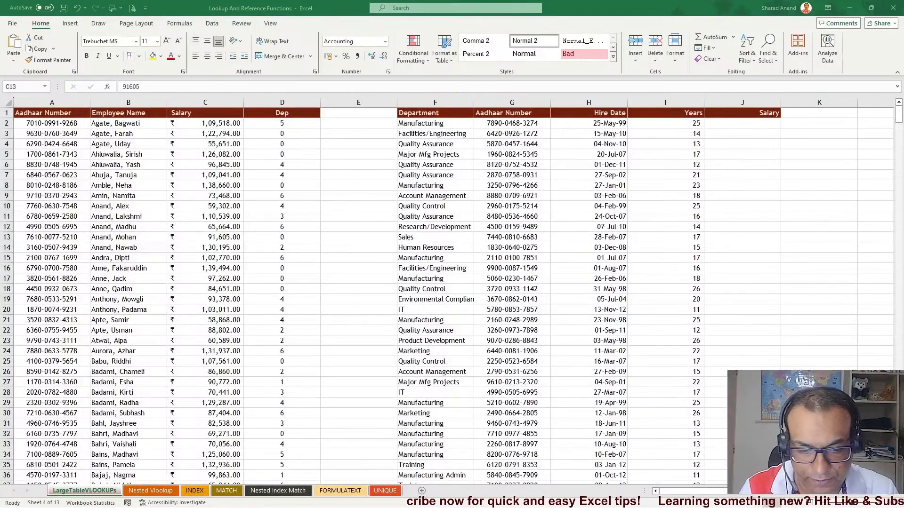
# Examine the employee table's Aadhaar Number, Employee Name, Salary and Dep columns by selecting ranges in each
pyautogui.click(732, 303)
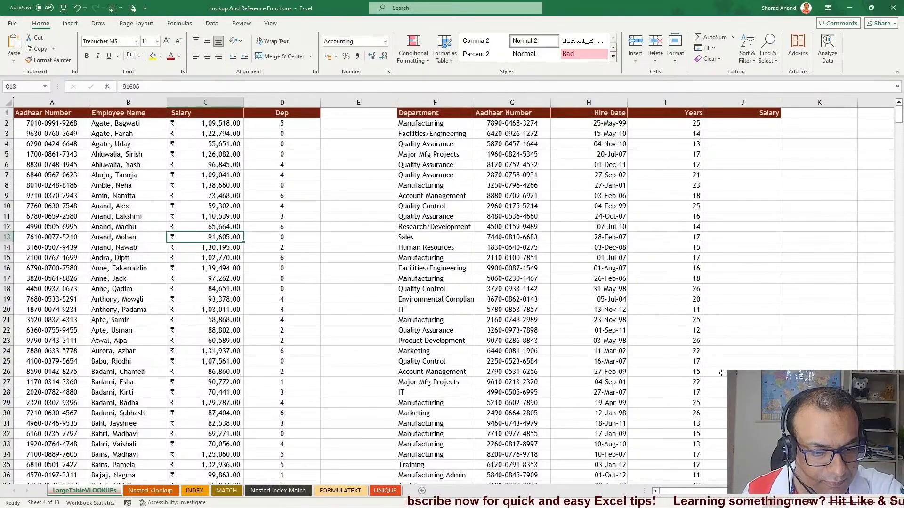
pyautogui.click(130, 206)
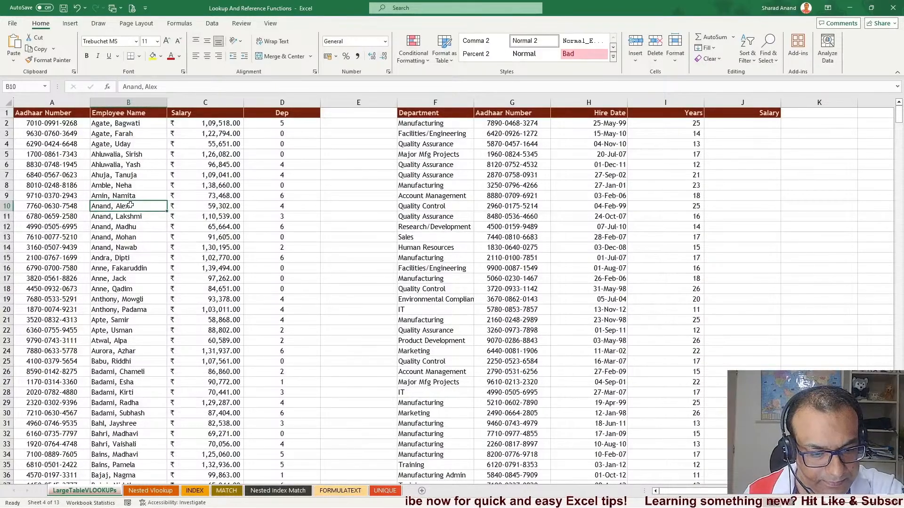
pyautogui.moveTo(52, 125); pyautogui.dragTo(49, 269)
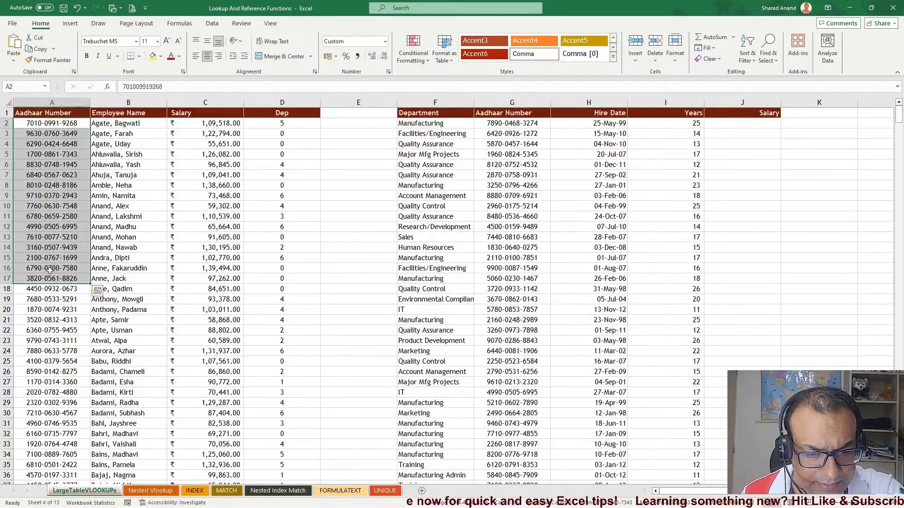
pyautogui.moveTo(115, 155); pyautogui.dragTo(109, 305)
pyautogui.moveTo(205, 176); pyautogui.dragTo(188, 324)
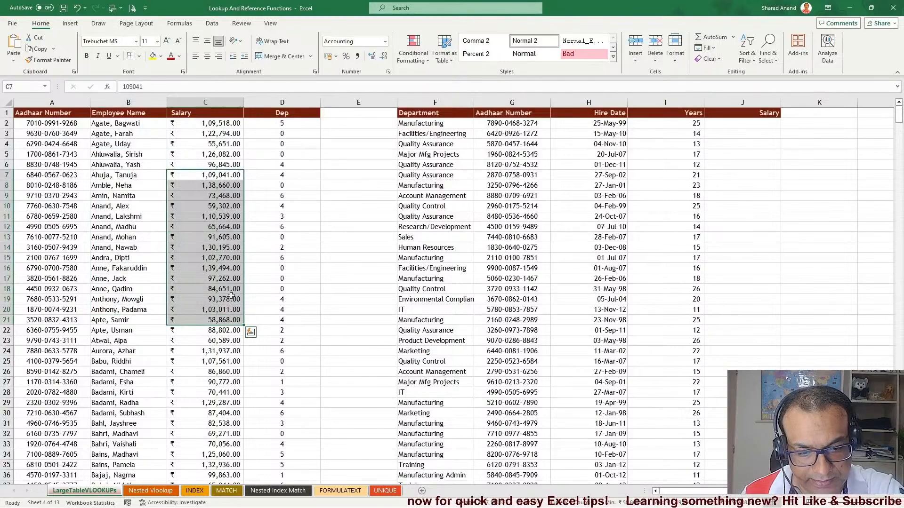
pyautogui.moveTo(282, 144); pyautogui.dragTo(281, 299)
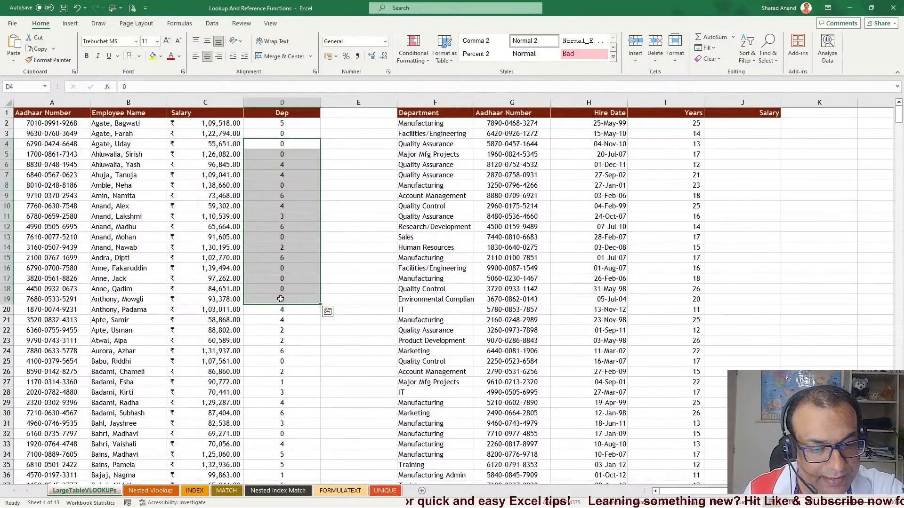
pyautogui.moveTo(46, 185); pyautogui.dragTo(46, 262)
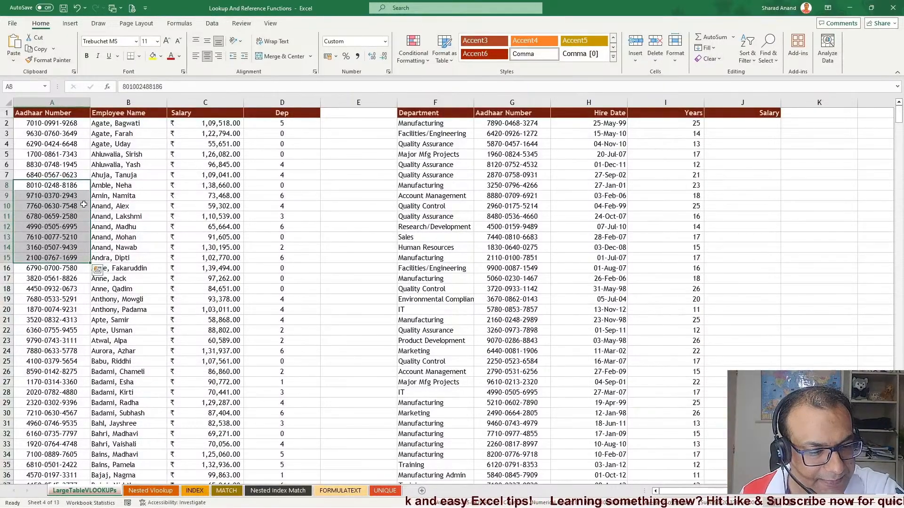
pyautogui.moveTo(52, 134); pyautogui.dragTo(37, 388)
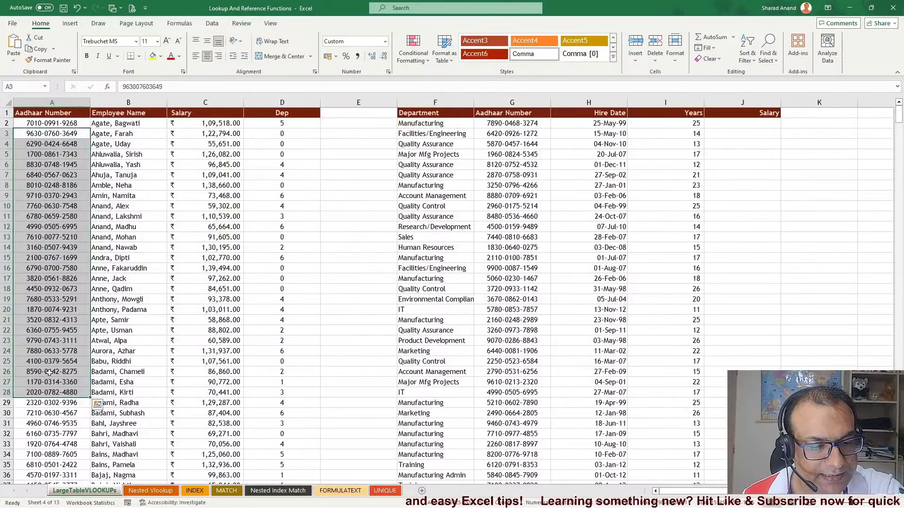
pyautogui.moveTo(135, 154); pyautogui.dragTo(113, 347)
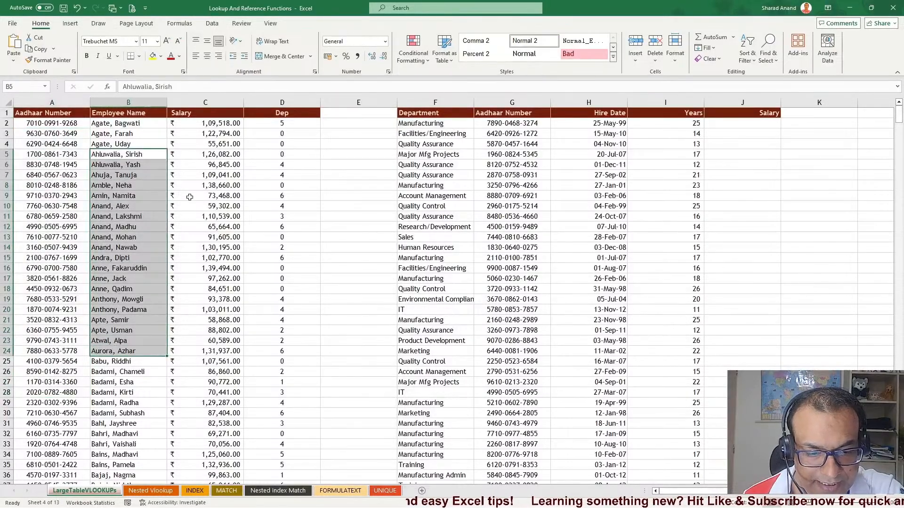
pyautogui.moveTo(209, 147); pyautogui.dragTo(209, 329)
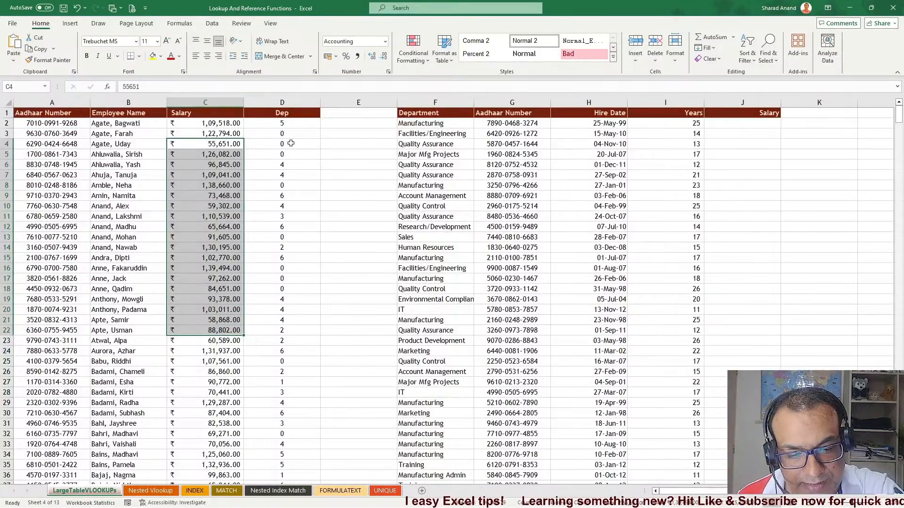
pyautogui.moveTo(289, 143); pyautogui.dragTo(290, 322)
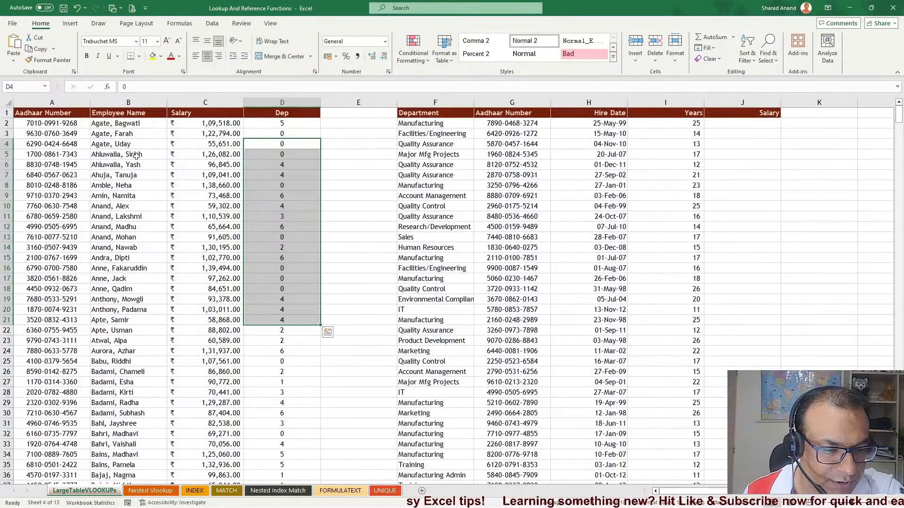
# Annotate both tables with freehand red pen ink circles and arrows
pyautogui.click(98, 23)
pyautogui.click(106, 46)
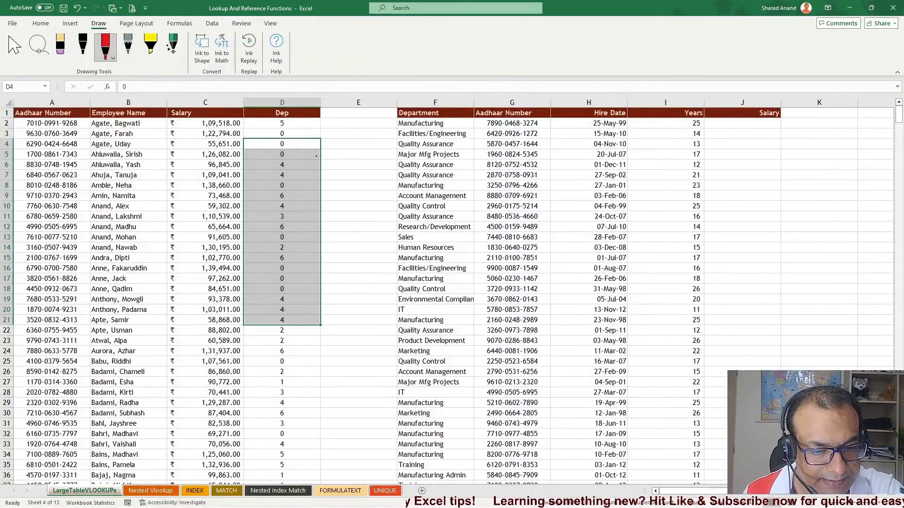
pyautogui.moveTo(244, 135)
pyautogui.mouseDown()
pyautogui.moveTo(117, 432)
pyautogui.moveTo(119, 161)
pyautogui.mouseUp()
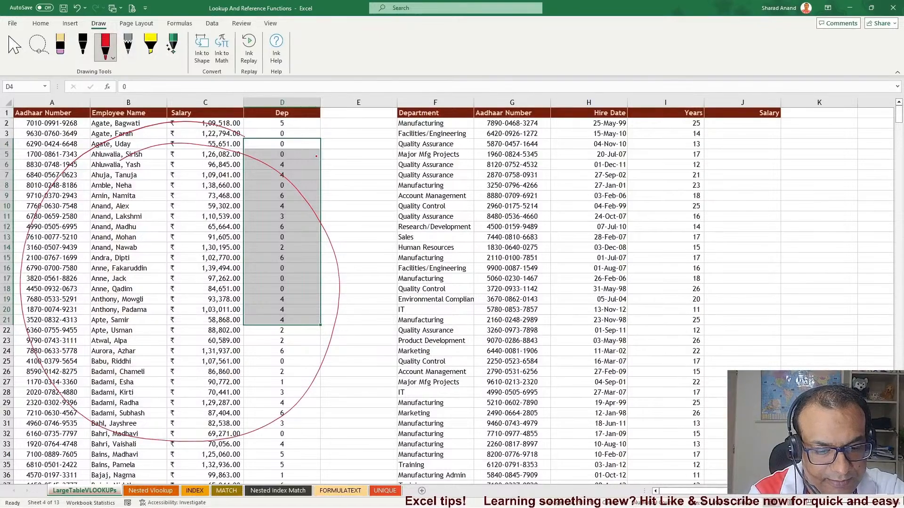
pyautogui.moveTo(126, 246)
pyautogui.mouseDown()
pyautogui.moveTo(137, 339)
pyautogui.moveTo(203, 285)
pyautogui.mouseUp()
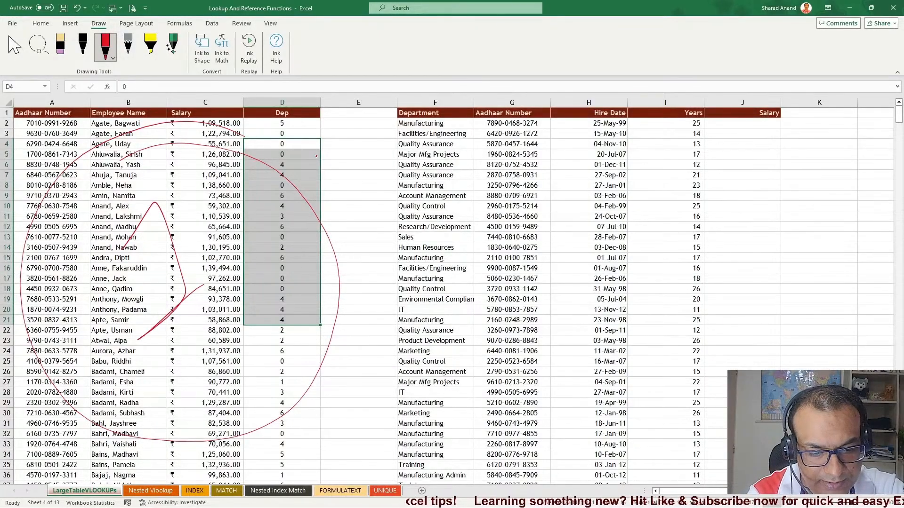
pyautogui.moveTo(400, 95); pyautogui.dragTo(367, 92)
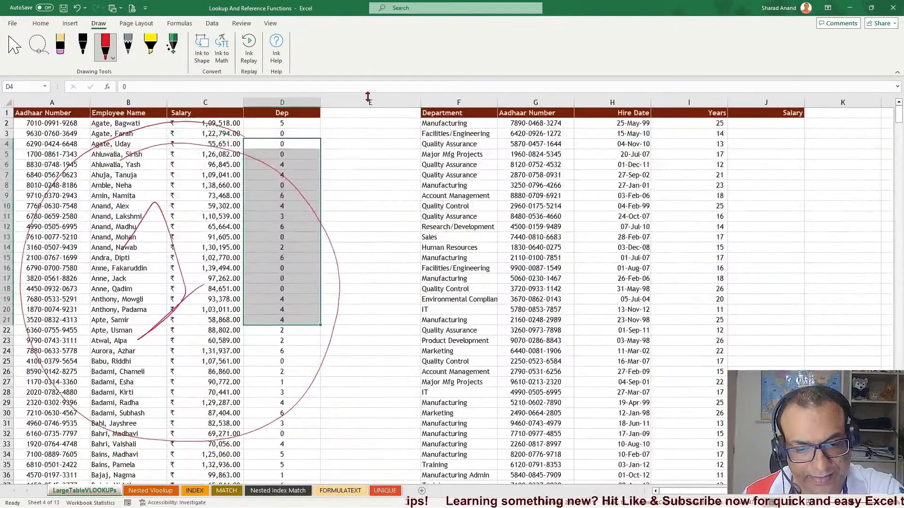
pyautogui.moveTo(492, 153)
pyautogui.mouseDown()
pyautogui.moveTo(456, 429)
pyautogui.moveTo(641, 151)
pyautogui.moveTo(452, 176)
pyautogui.mouseUp()
pyautogui.moveTo(469, 237)
pyautogui.mouseDown()
pyautogui.moveTo(520, 325)
pyautogui.moveTo(626, 294)
pyautogui.mouseUp()
pyautogui.moveTo(537, 388); pyautogui.dragTo(670, 296)
pyautogui.moveTo(555, 406); pyautogui.dragTo(681, 300)
pyautogui.moveTo(414, 139)
pyautogui.mouseDown()
pyautogui.moveTo(617, 124)
pyautogui.moveTo(795, 140)
pyautogui.moveTo(795, 179)
pyautogui.mouseUp()
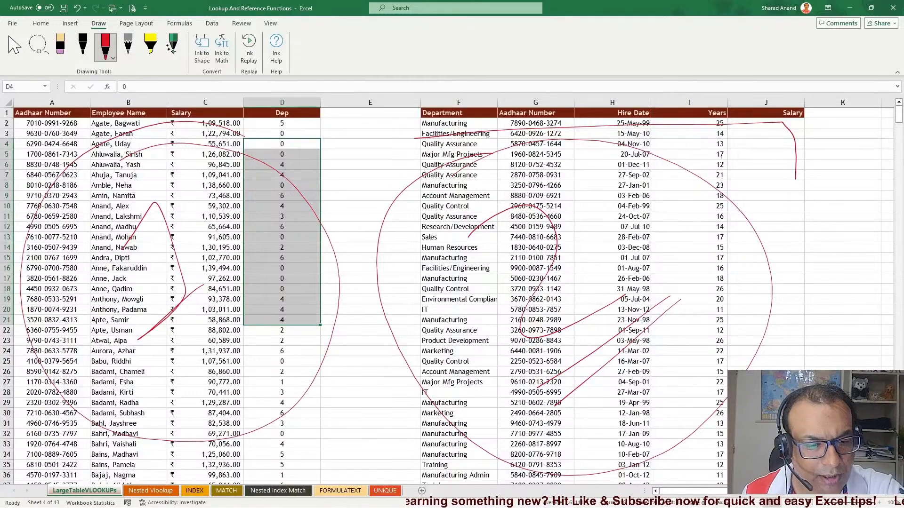
# Erase all the ink annotations from the sheet
pyautogui.click(60, 47)
pyautogui.moveTo(115, 131)
pyautogui.mouseDown()
pyautogui.moveTo(329, 283)
pyautogui.moveTo(753, 214)
pyautogui.moveTo(636, 132)
pyautogui.moveTo(621, 395)
pyautogui.mouseUp()
pyautogui.click(14, 47)
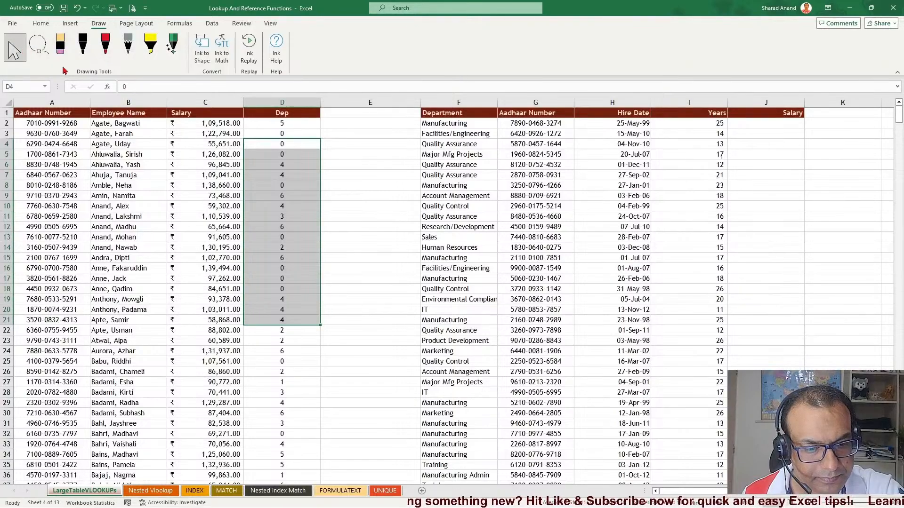
# Review the department table's Department, Aadhaar Number, Hire Date, Years and Salary columns by selecting ranges
pyautogui.click(510, 174)
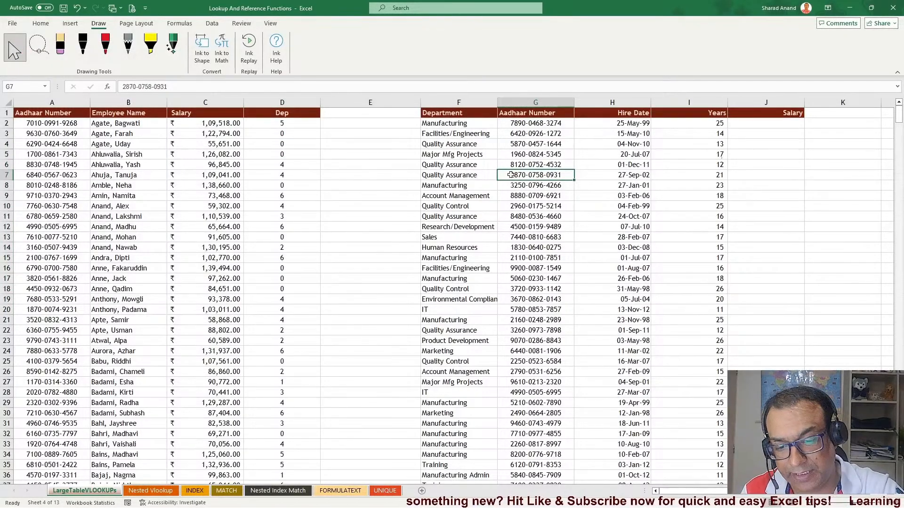
pyautogui.moveTo(445, 133); pyautogui.dragTo(454, 281)
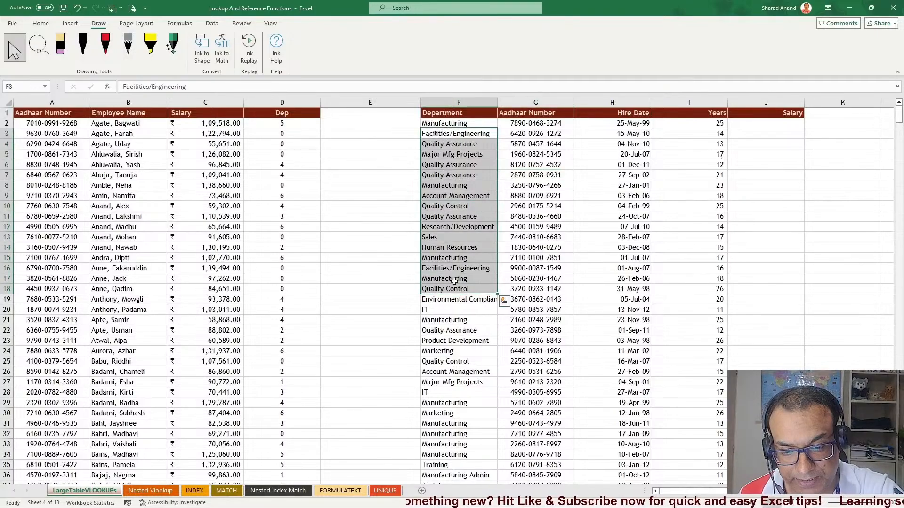
pyautogui.moveTo(541, 135); pyautogui.dragTo(544, 217)
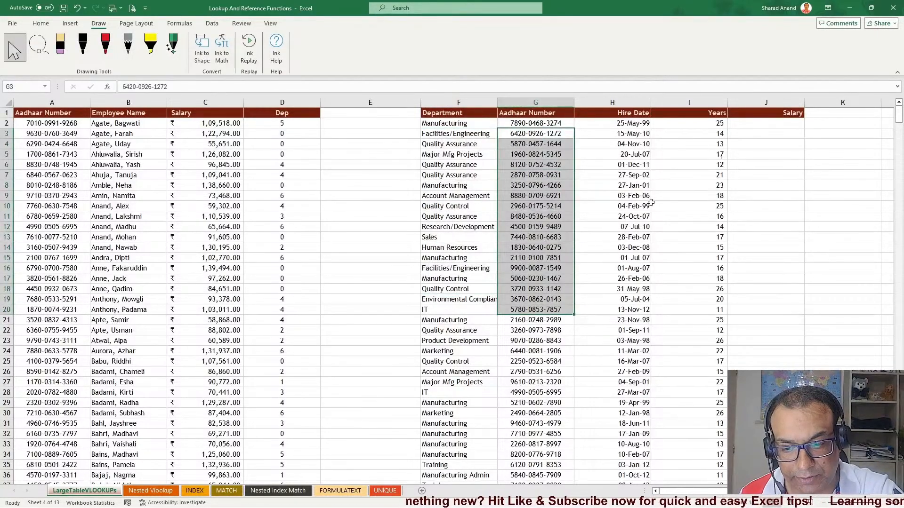
pyautogui.moveTo(642, 156); pyautogui.dragTo(659, 300)
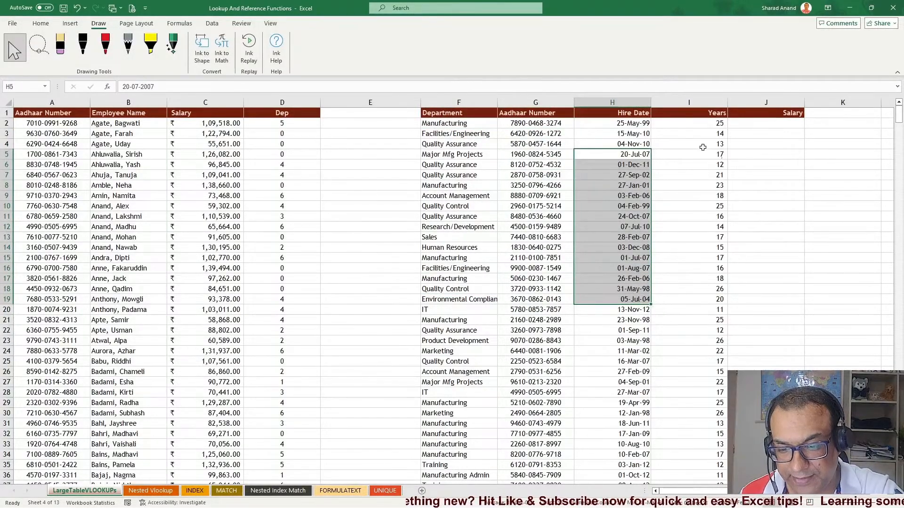
pyautogui.moveTo(702, 146); pyautogui.dragTo(704, 330)
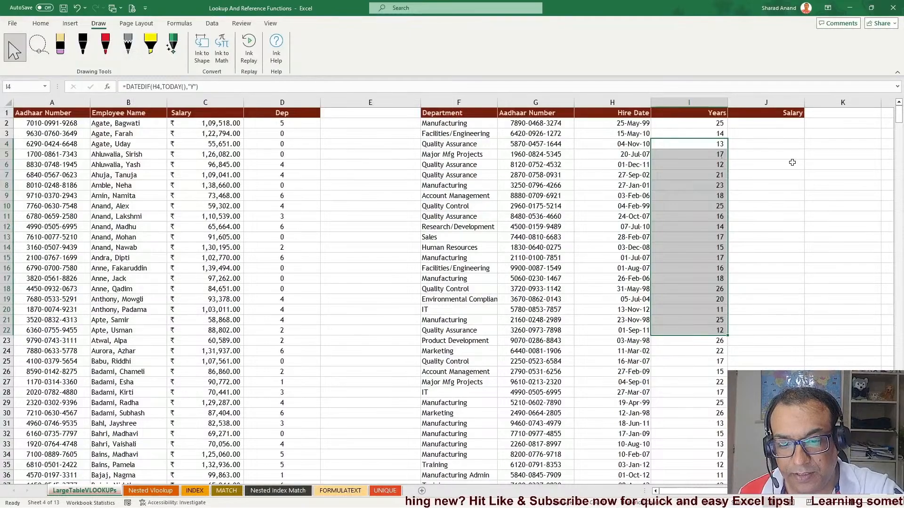
pyautogui.moveTo(790, 136); pyautogui.dragTo(794, 319)
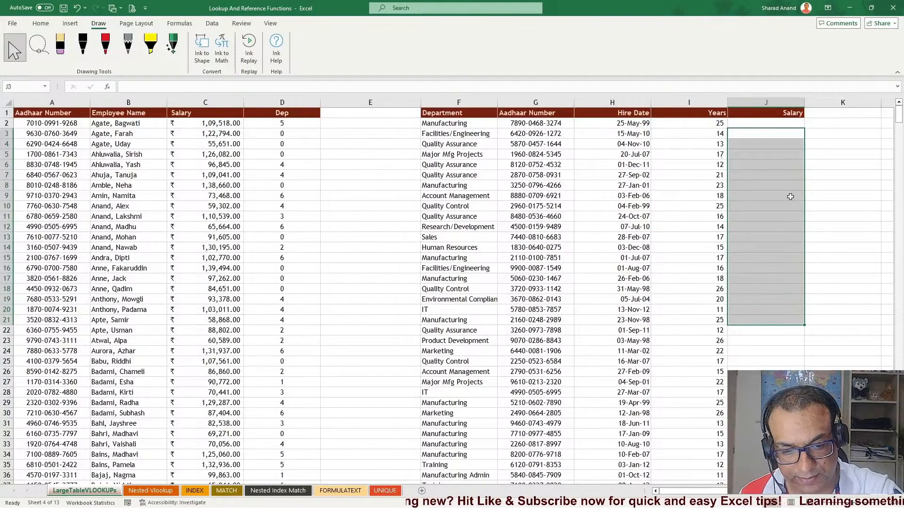
pyautogui.click(545, 123)
pyautogui.click(542, 153)
pyautogui.click(47, 197)
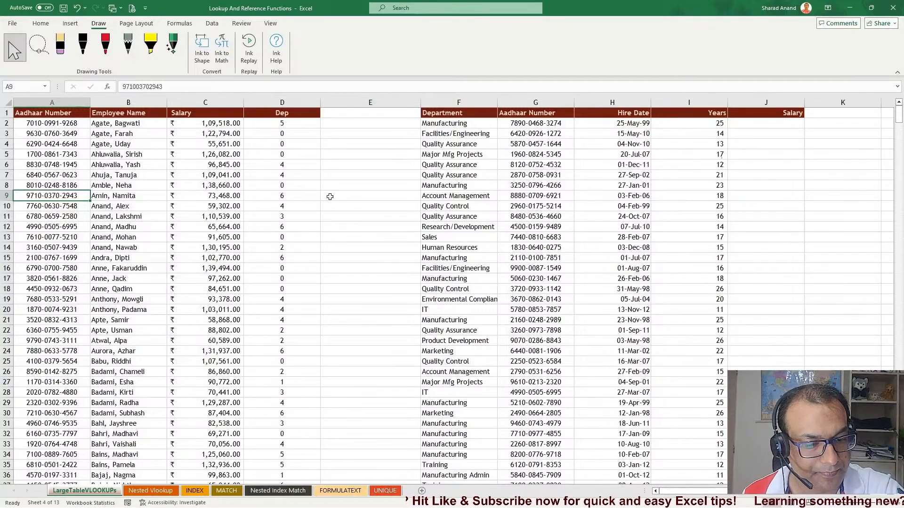
pyautogui.moveTo(536, 144); pyautogui.dragTo(537, 321)
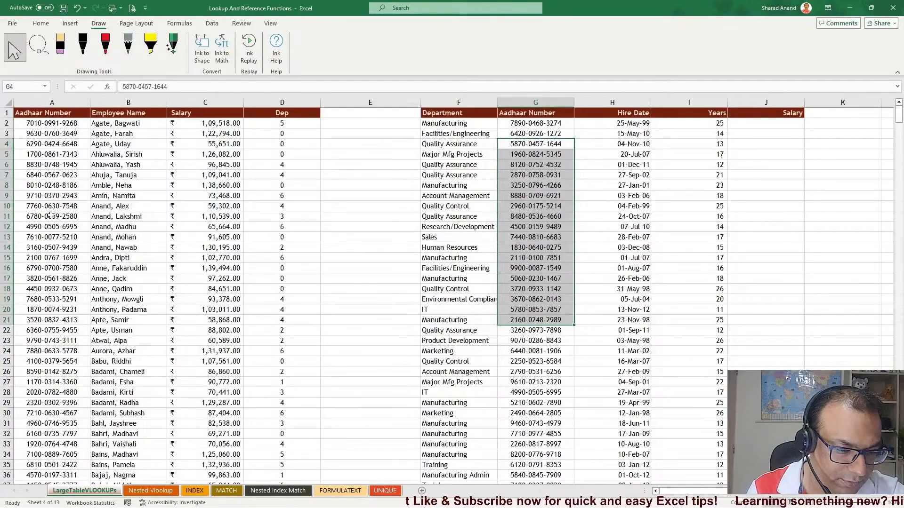
pyautogui.click(535, 216)
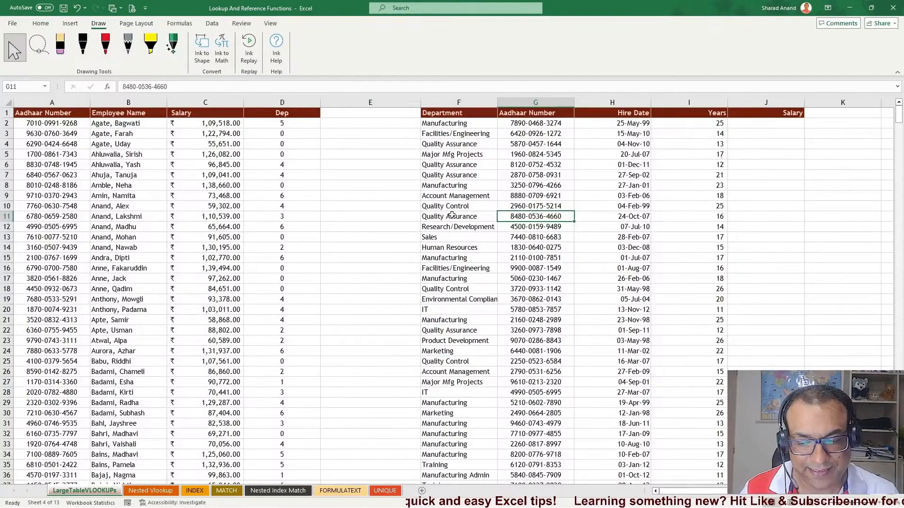
pyautogui.click(110, 178)
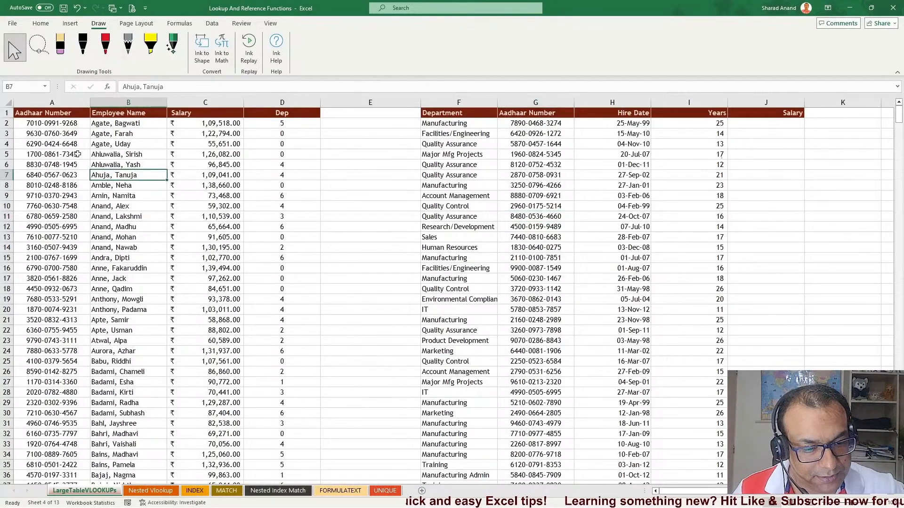
pyautogui.moveTo(66, 134); pyautogui.dragTo(53, 309)
pyautogui.moveTo(511, 154); pyautogui.dragTo(520, 311)
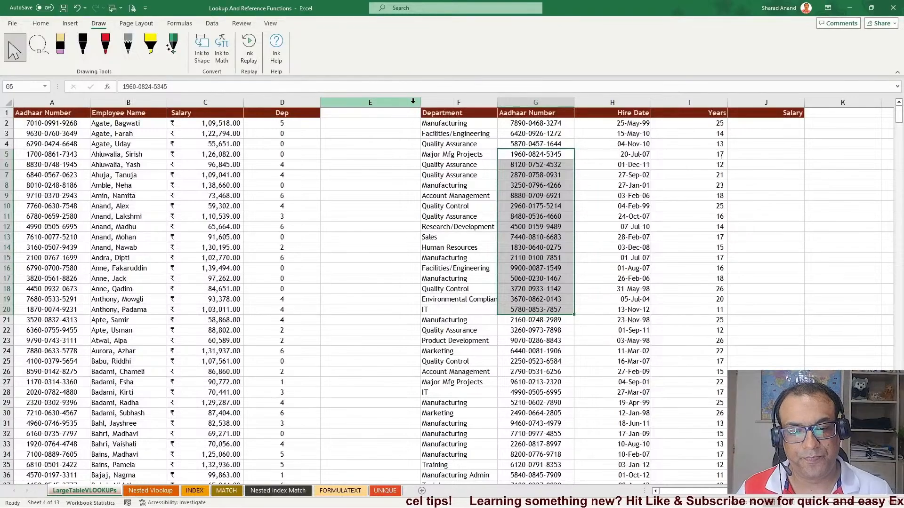
# Narrow the empty column E between the tables and widen the Salary column J
pyautogui.moveTo(420, 103); pyautogui.dragTo(367, 103)
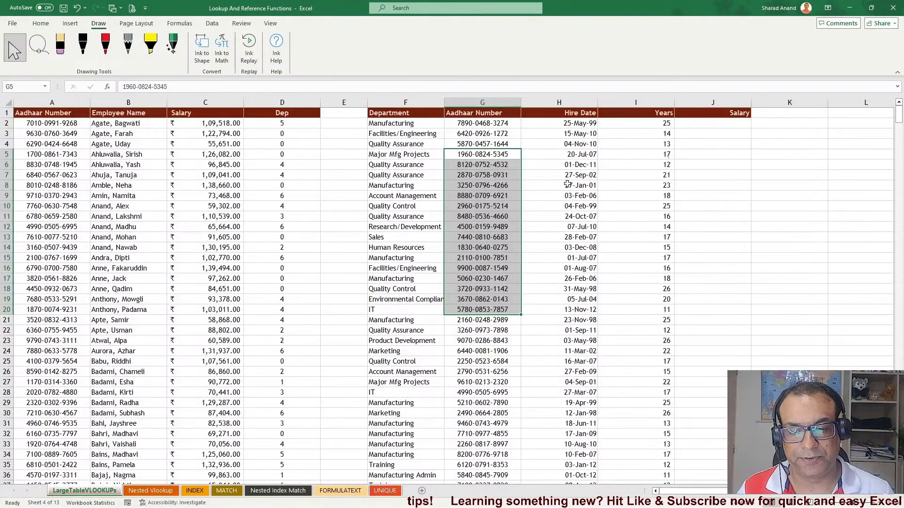
pyautogui.click(387, 152)
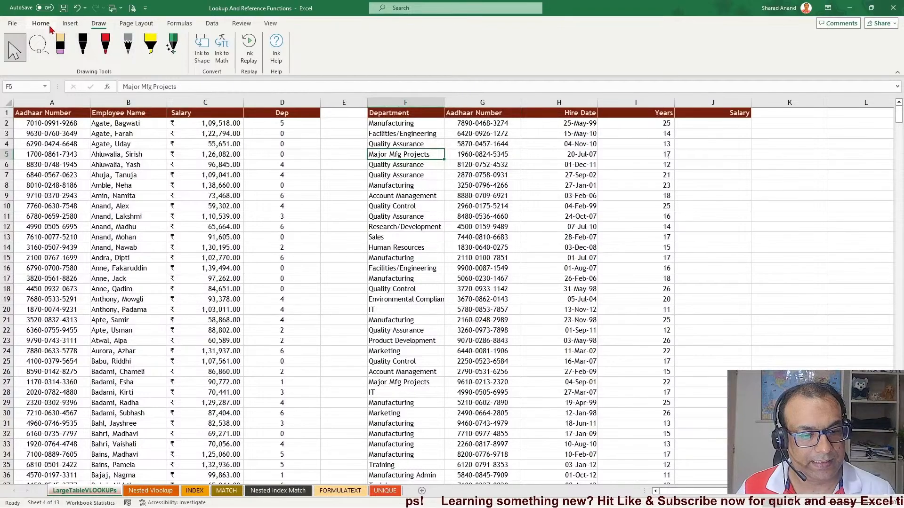
pyautogui.click(41, 23)
pyautogui.click(393, 248)
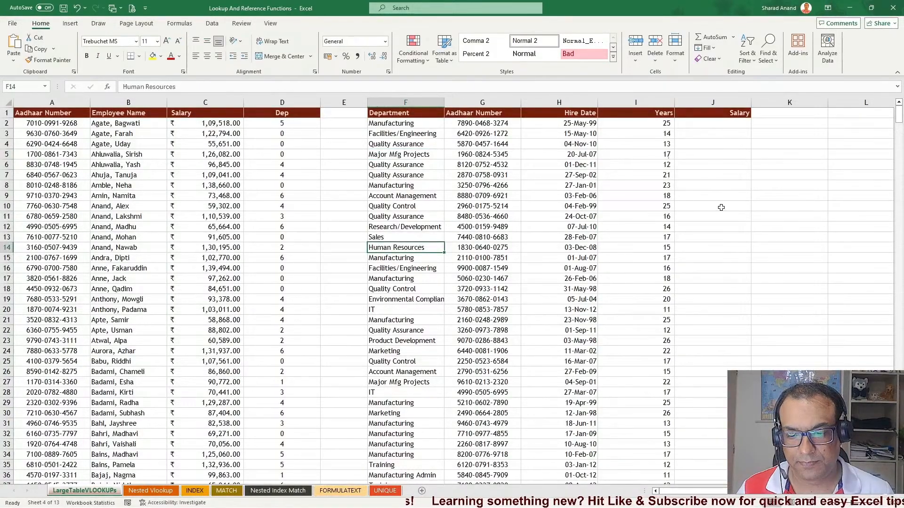
pyautogui.click(709, 124)
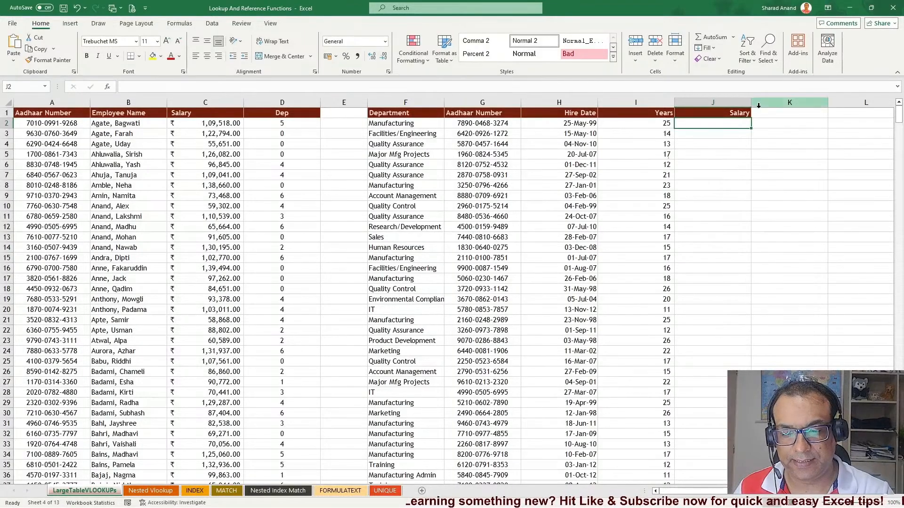
pyautogui.moveTo(748, 103); pyautogui.dragTo(828, 103)
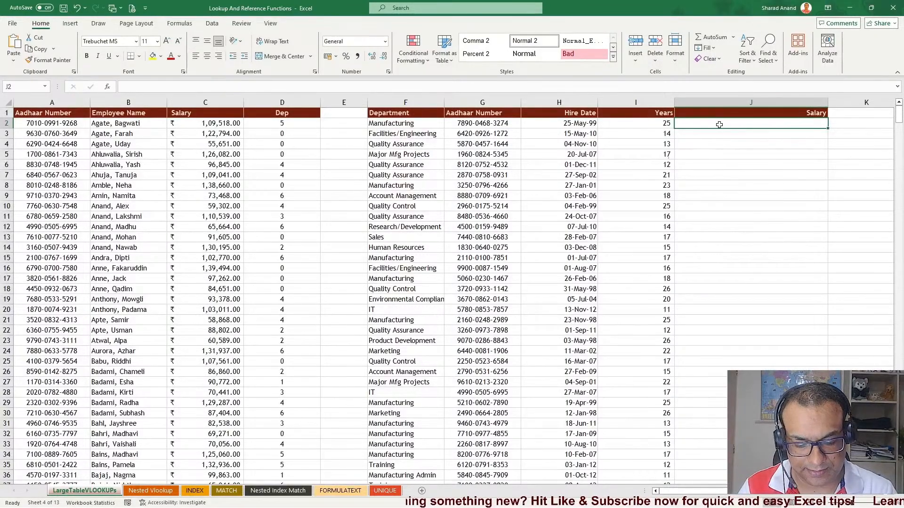
# Enter a VLOOKUP in the Salary column with G2 as lookup value and columns A to D as table array
pyautogui.write('=vlo')
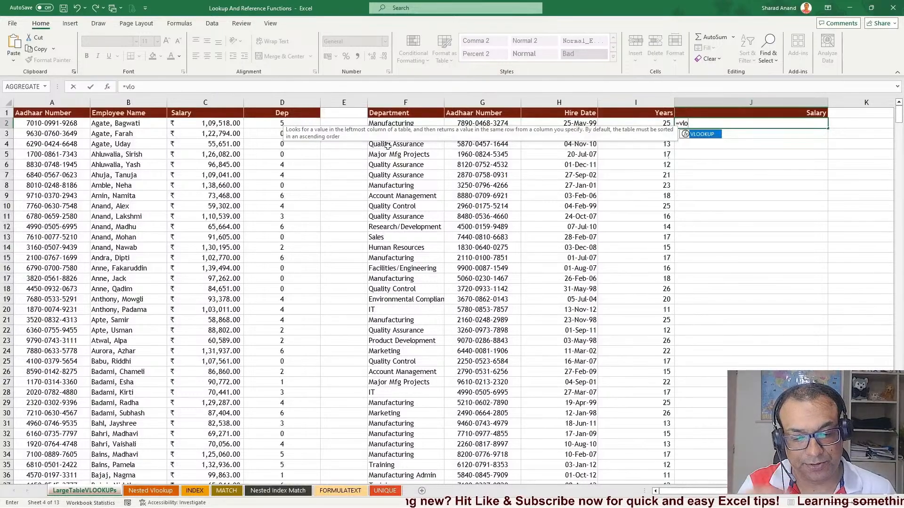
pyautogui.press('Tab')
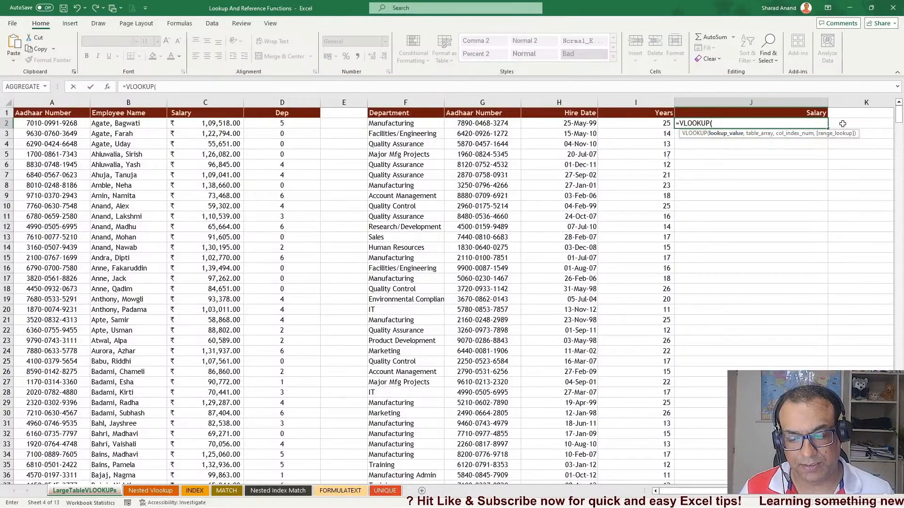
pyautogui.write(',,')
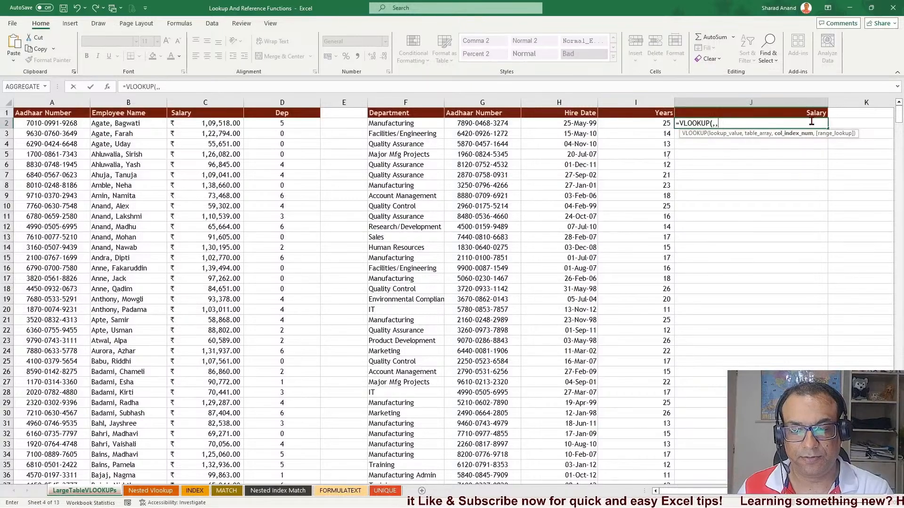
pyautogui.press('BackSpace')
pyautogui.press('BackSpace')
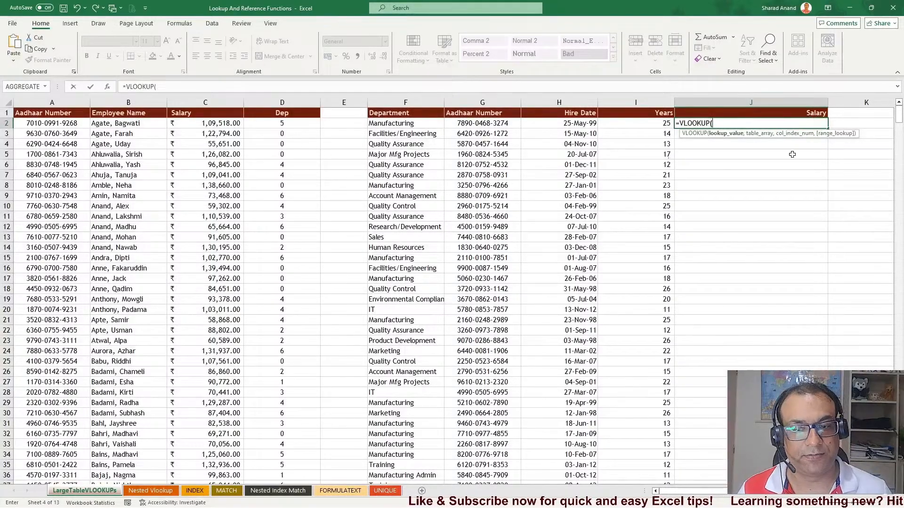
pyautogui.moveTo(792, 136); pyautogui.dragTo(383, 30)
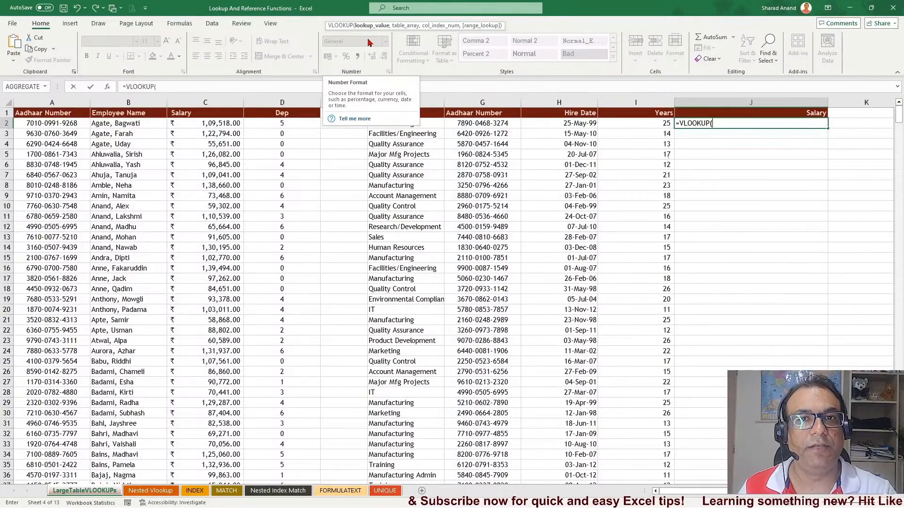
pyautogui.click(492, 122)
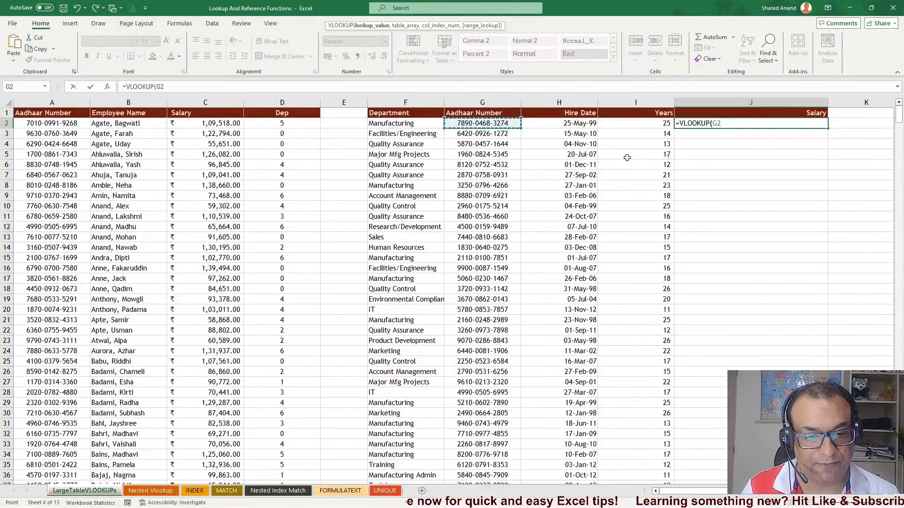
pyautogui.write(',')
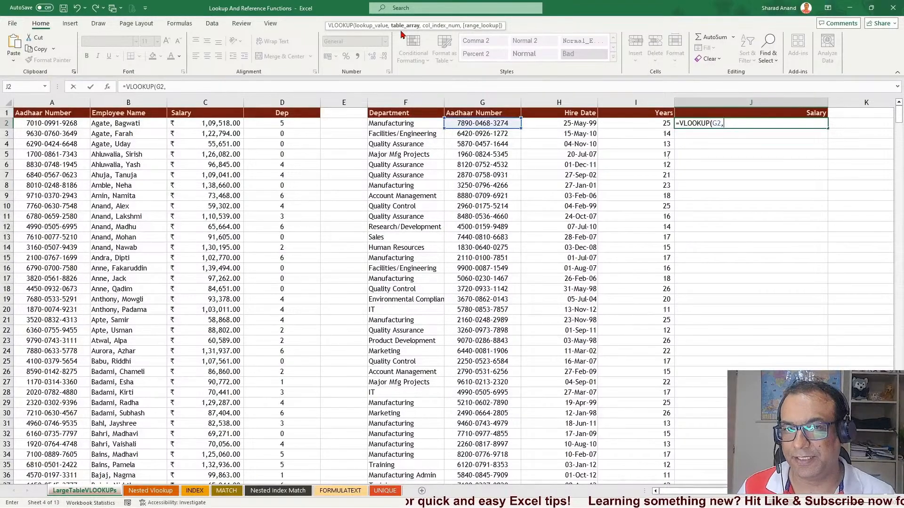
pyautogui.click(71, 99)
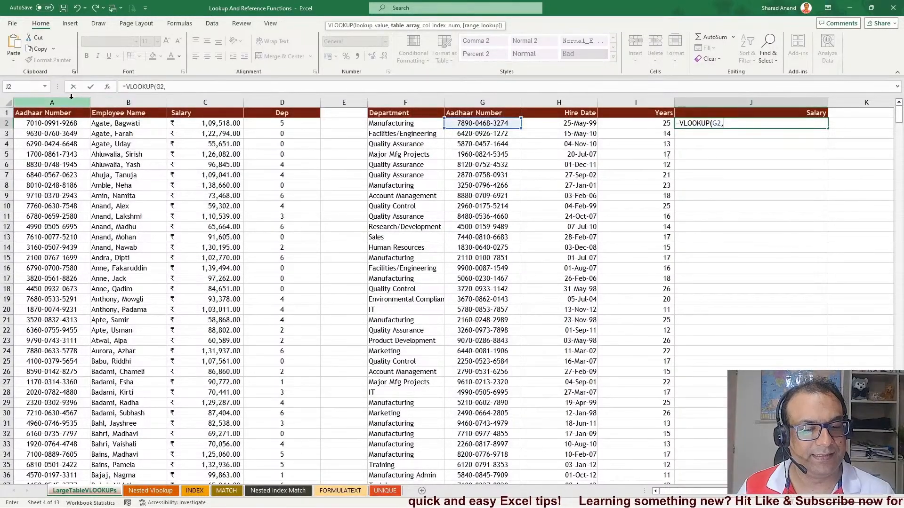
pyautogui.moveTo(71, 98); pyautogui.dragTo(300, 100)
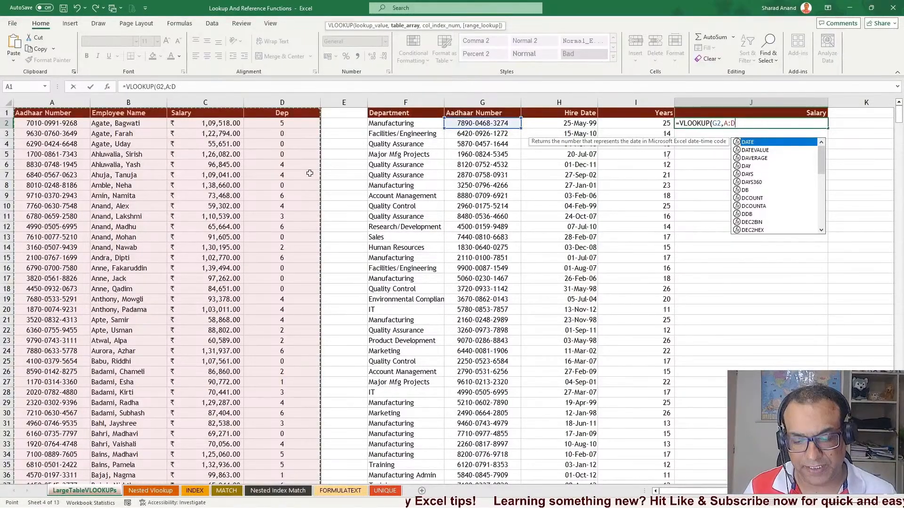
pyautogui.write(',3,')
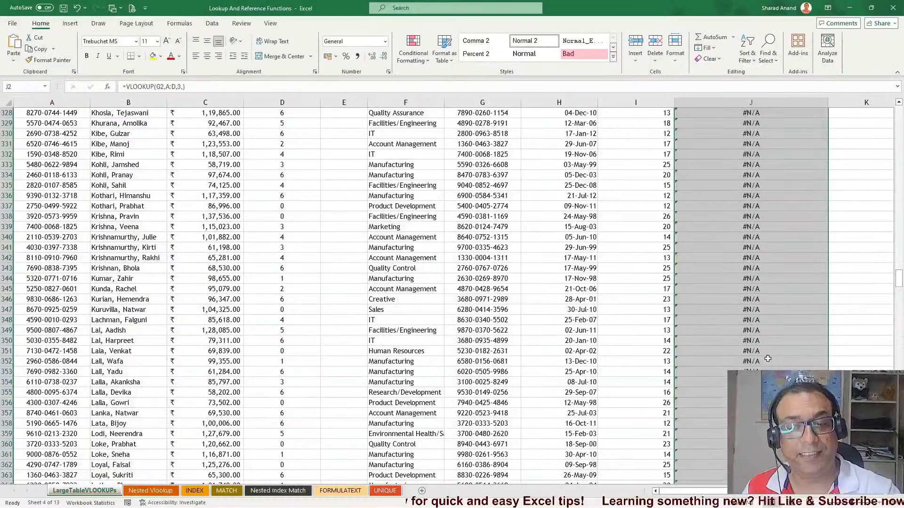
# Inspect the results down the Salary column and reopen the first Salary formula for review
pyautogui.scroll(-14, 768, 360)
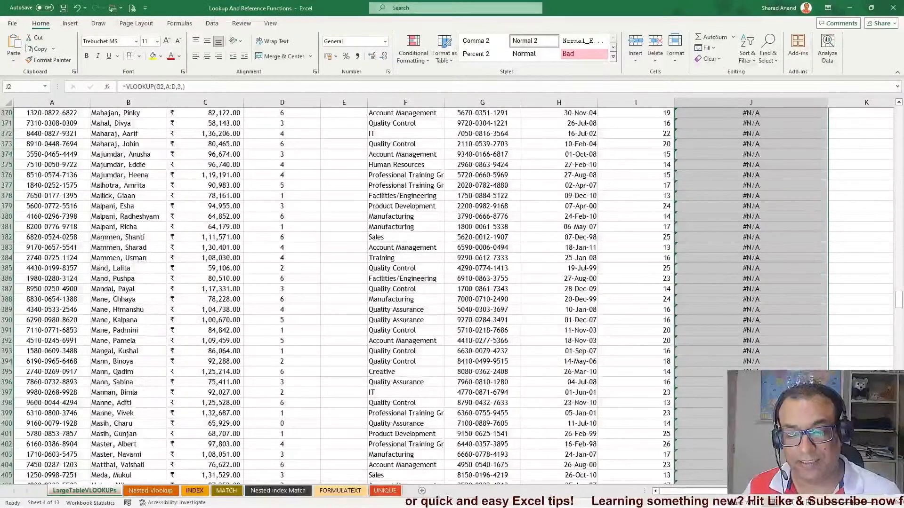
pyautogui.moveTo(898, 303); pyautogui.dragTo(898, 113)
pyautogui.click(766, 167)
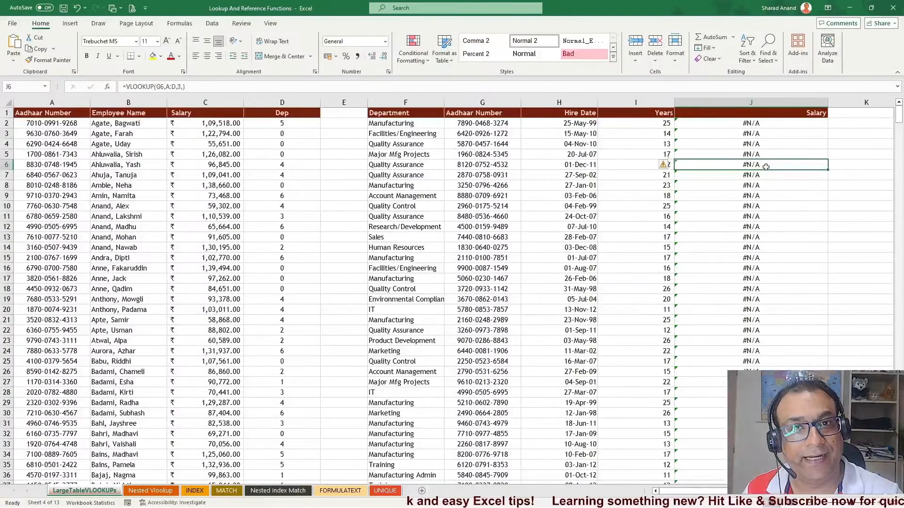
pyautogui.doubleClick(743, 124)
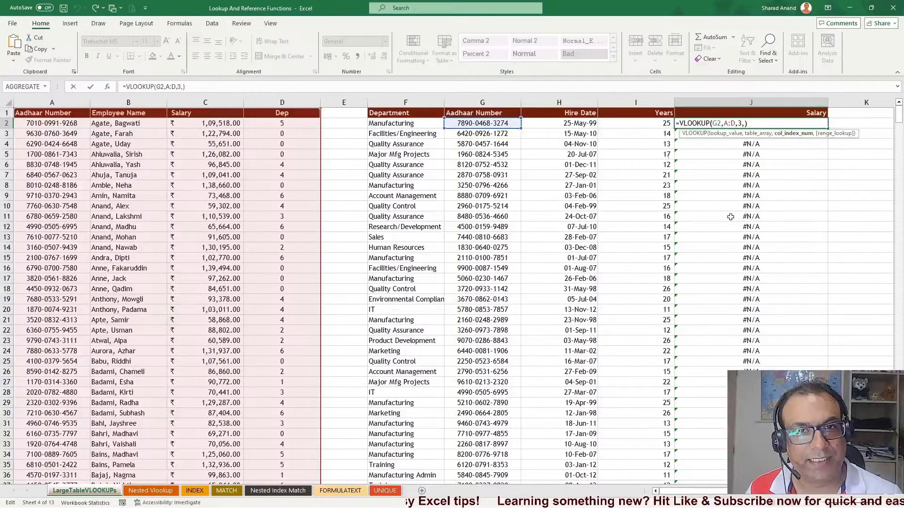
pyautogui.click(679, 124)
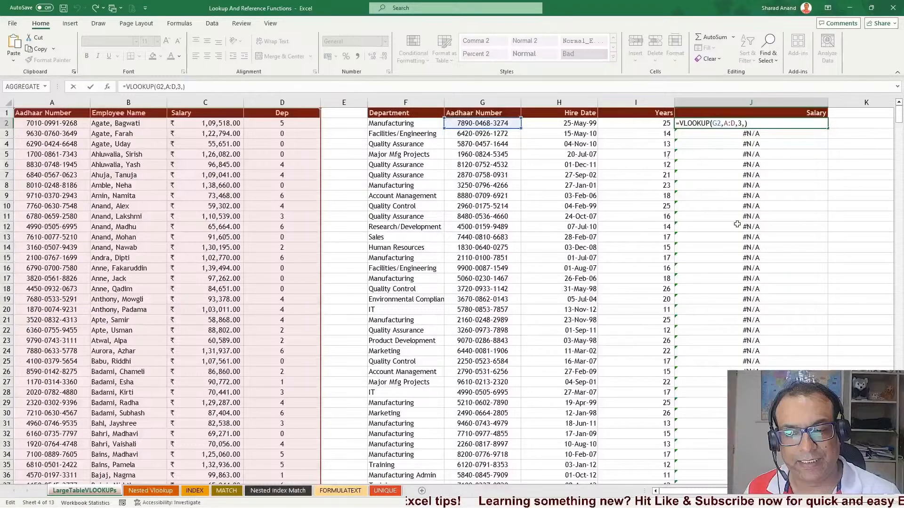
pyautogui.press('Return')
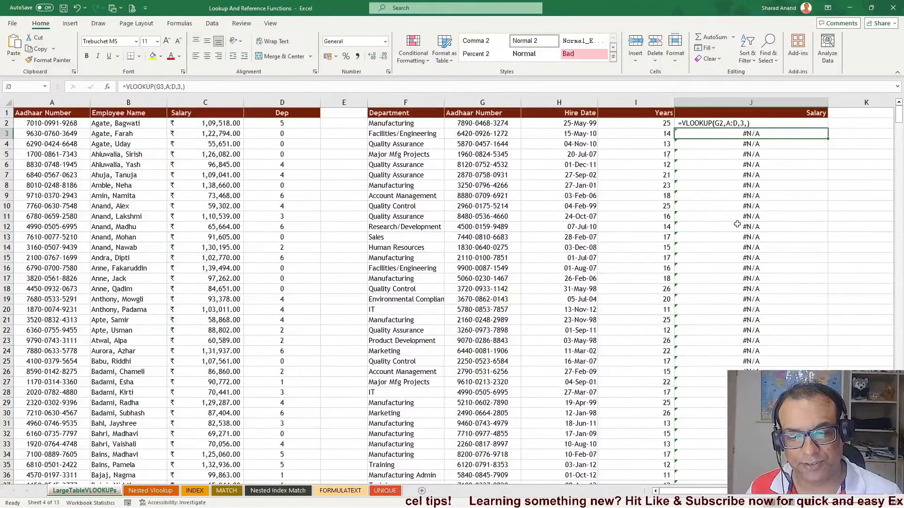
# Set the first Salary formula's range_lookup argument to 0
pyautogui.doubleClick(683, 124)
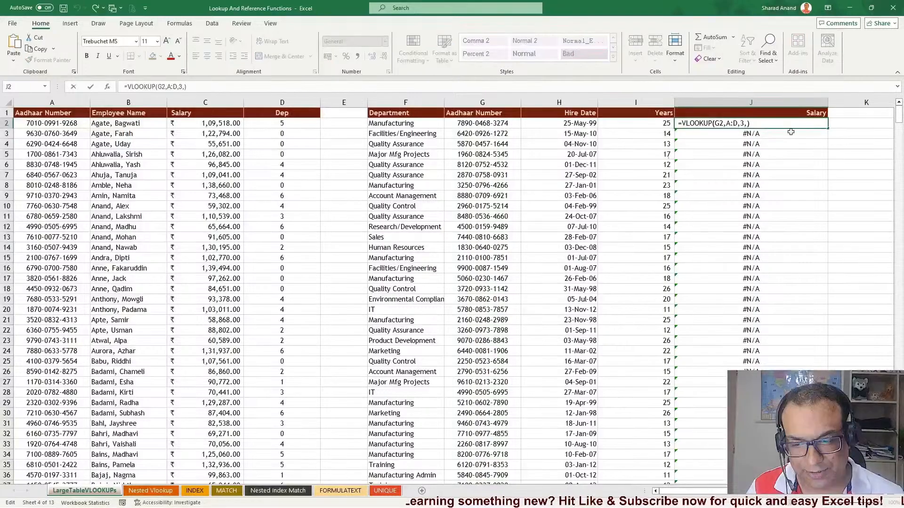
pyautogui.press('BackSpace')
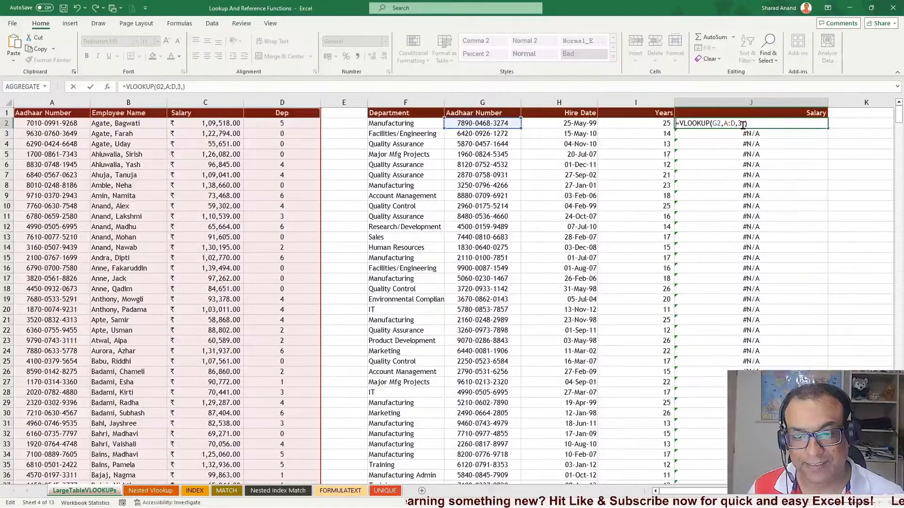
pyautogui.write('0')
pyautogui.hotkey('ctrl', 'Return')
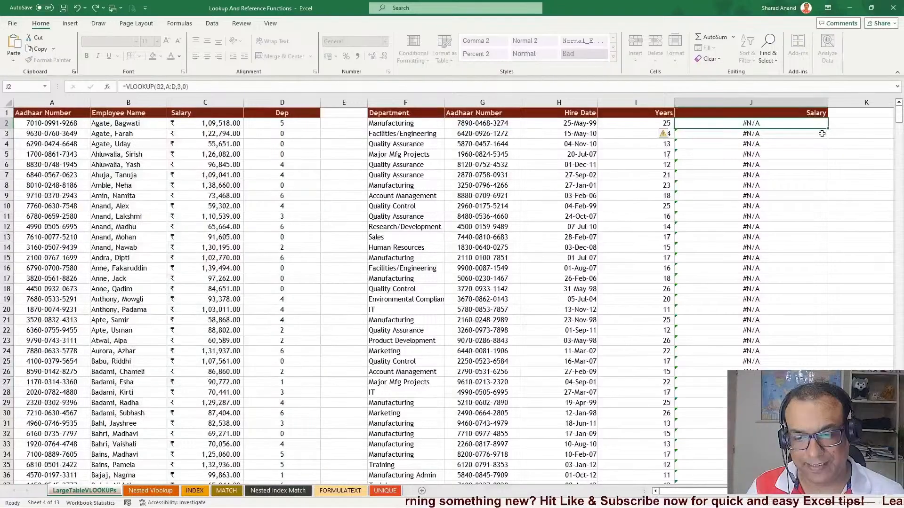
# Change the first Salary formula to =VLOOKUP(G2,A:D,3,FALSE) for an exact match
pyautogui.doubleClick(775, 124)
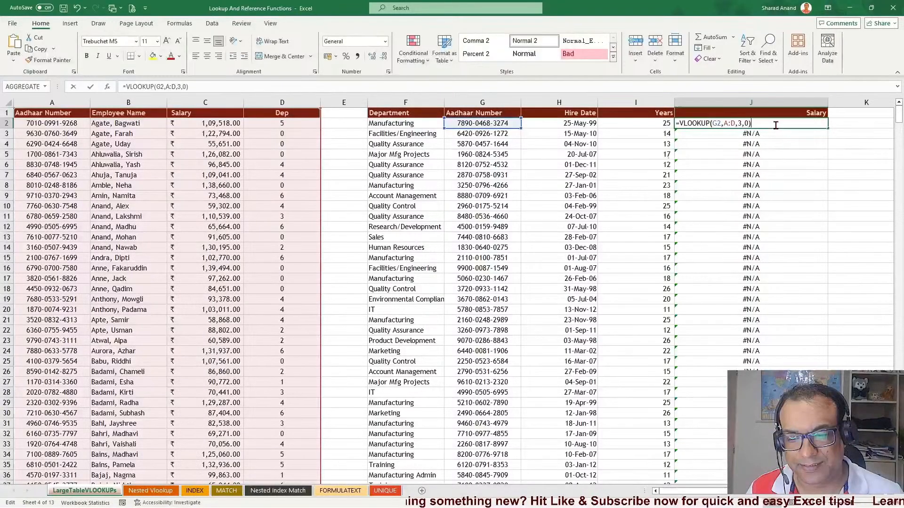
pyautogui.press('BackSpace')
pyautogui.press('BackSpace')
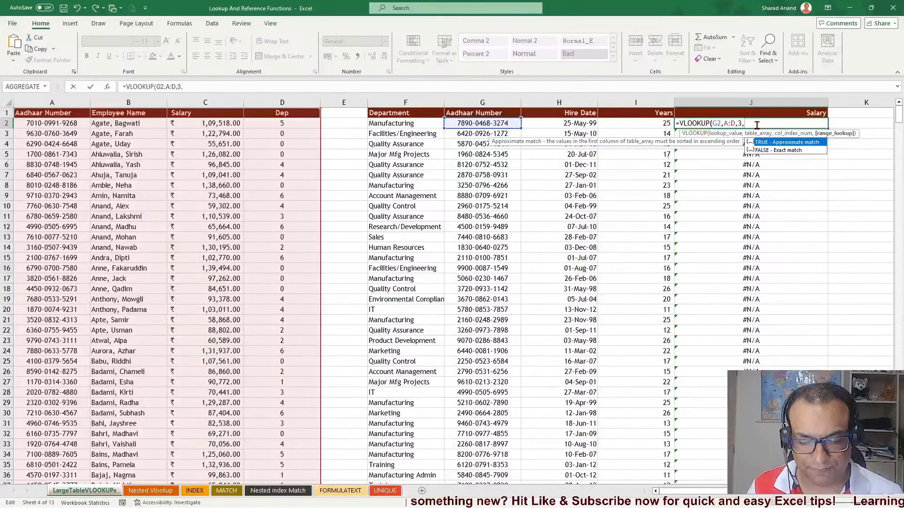
pyautogui.press('BackSpace')
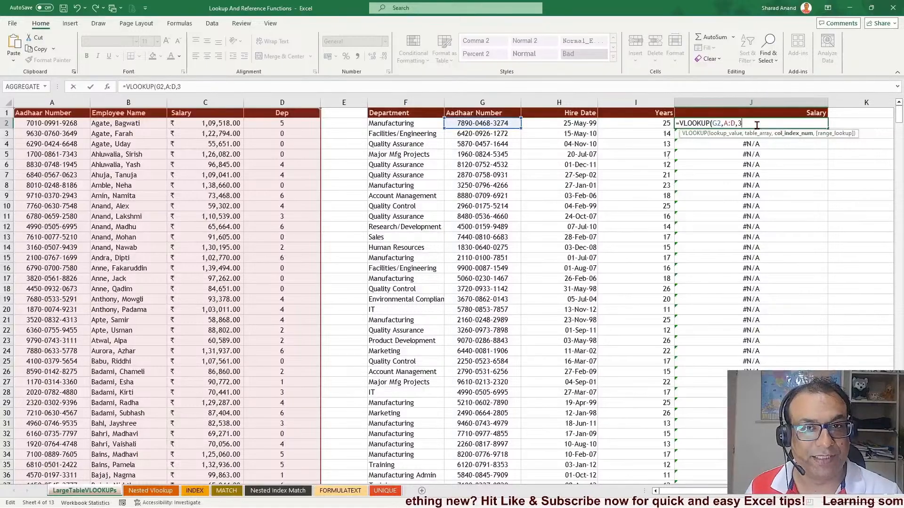
pyautogui.write(',')
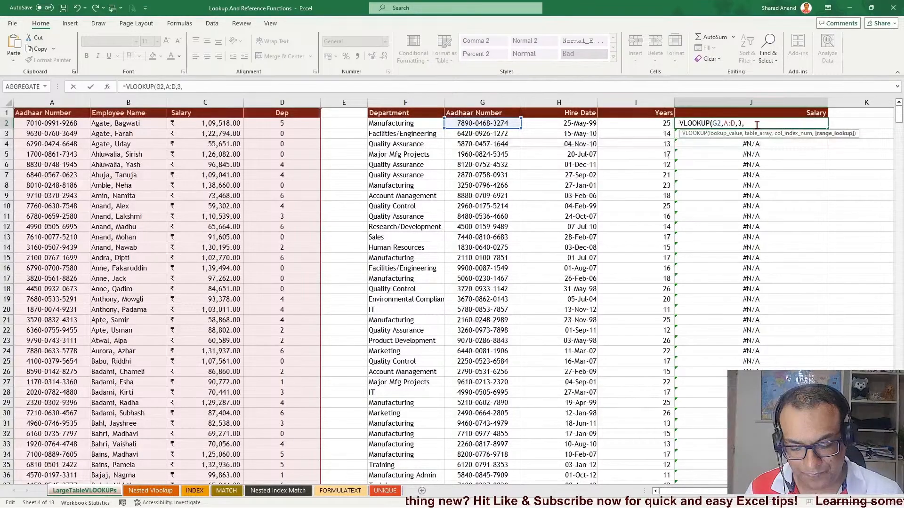
pyautogui.click(777, 151)
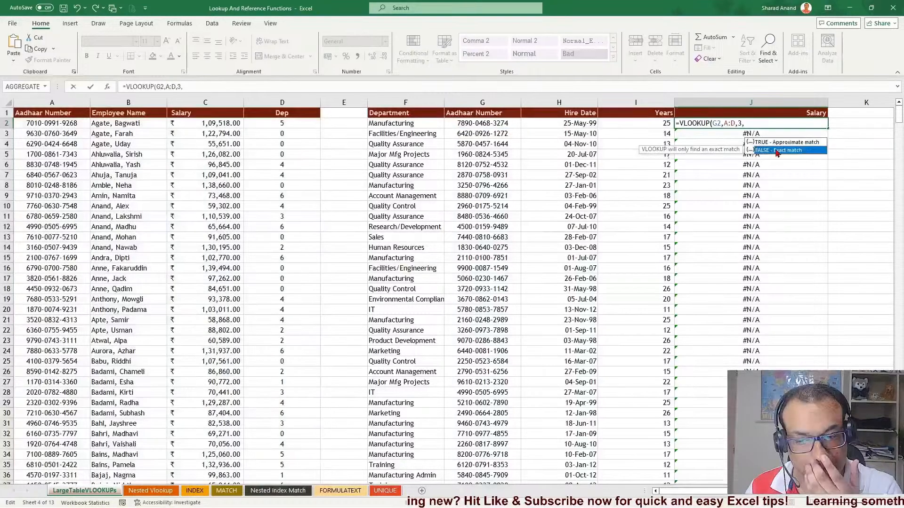
pyautogui.press('Return')
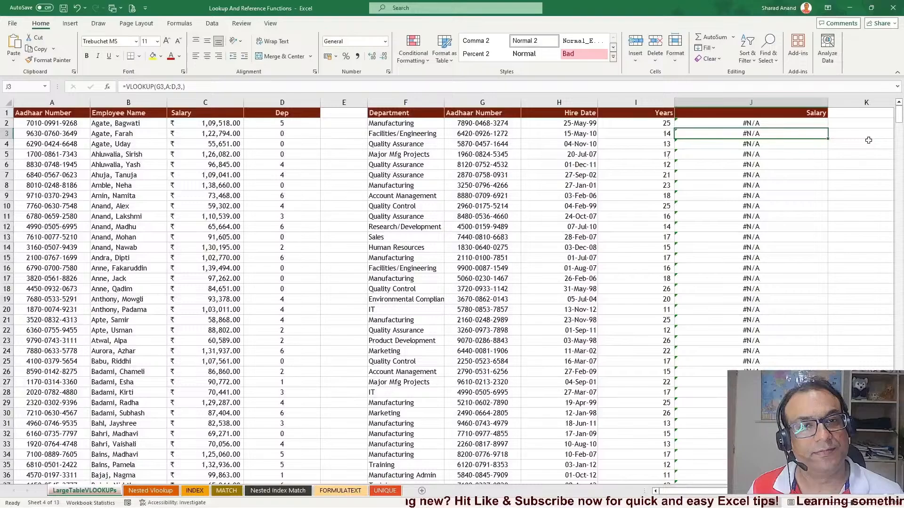
# Fill the corrected J2 formula down the whole Salary column
pyautogui.click(823, 126)
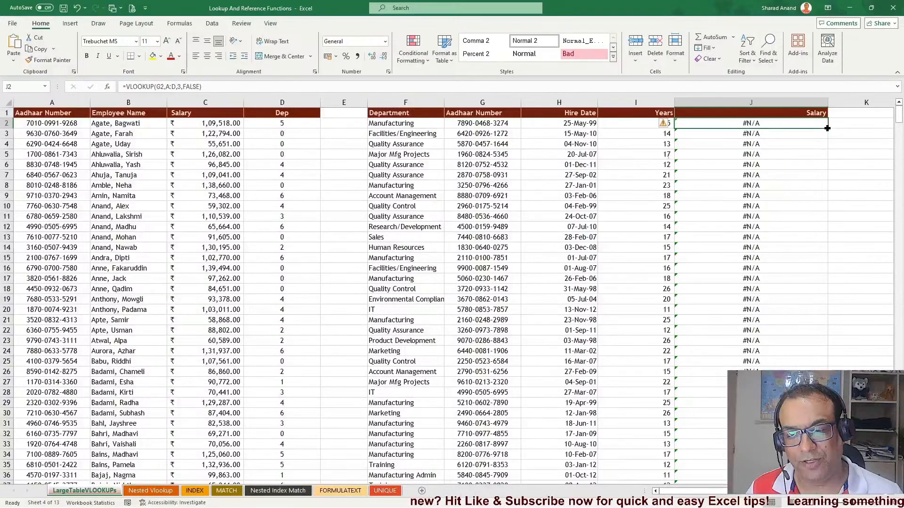
pyautogui.doubleClick(777, 125)
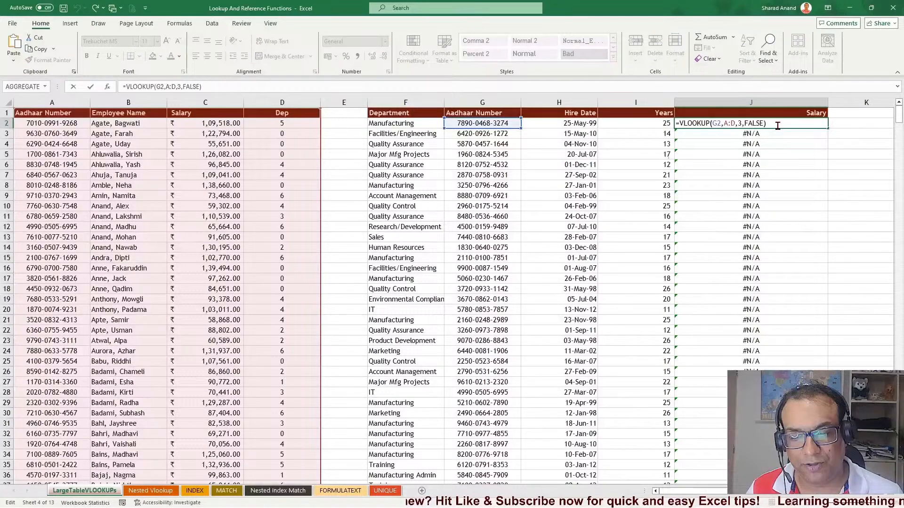
pyautogui.press('Escape')
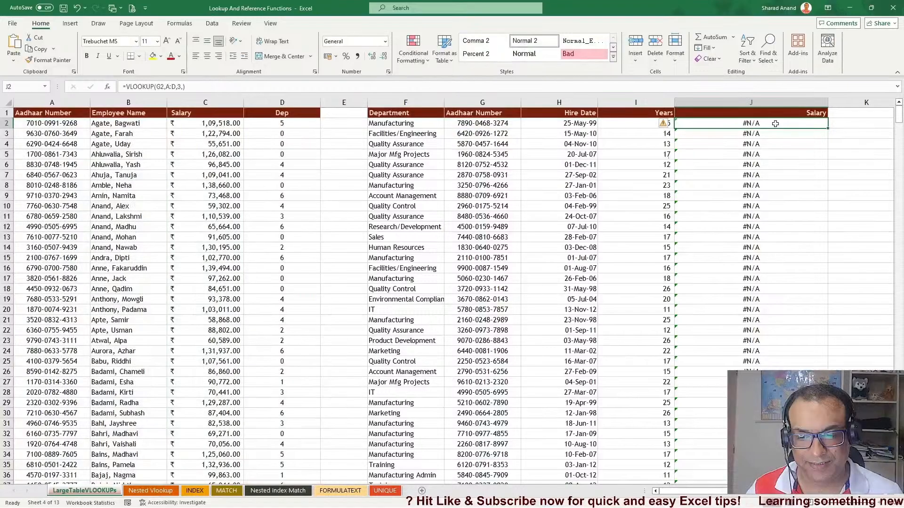
pyautogui.doubleClick(827, 128)
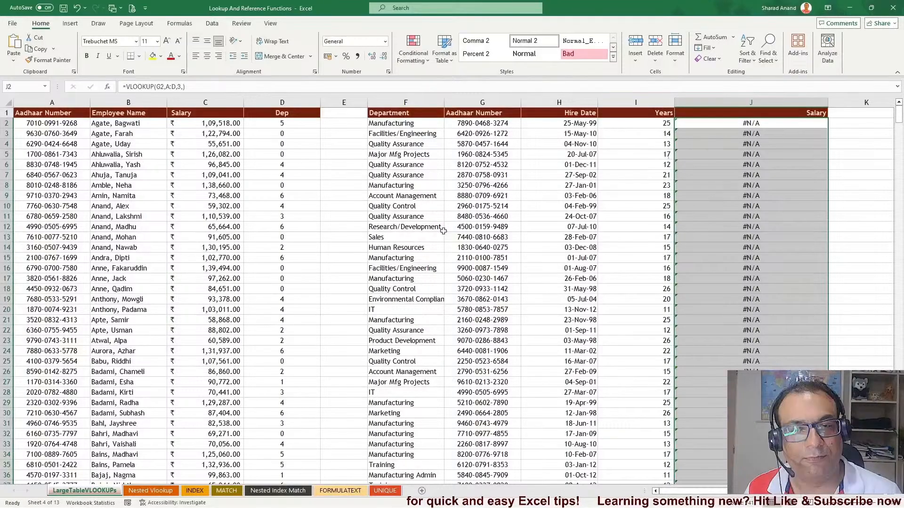
# Search the sheet for the Aadhaar number ending in 3274
pyautogui.click(614, 205)
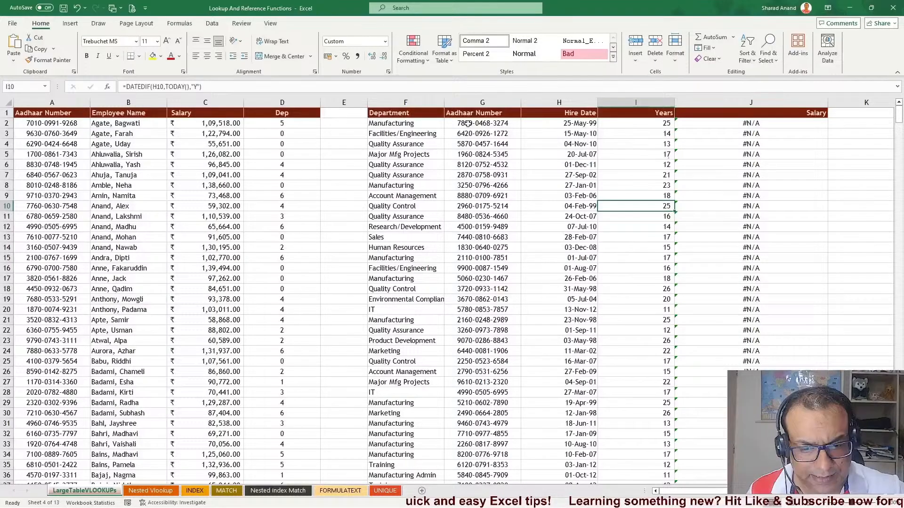
pyautogui.scroll(-2, 78, 287)
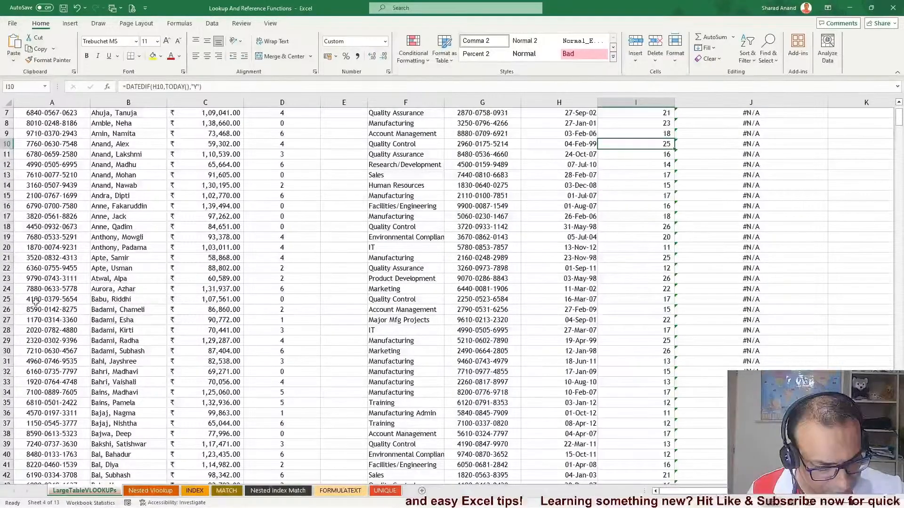
pyautogui.scroll(-4, 36, 302)
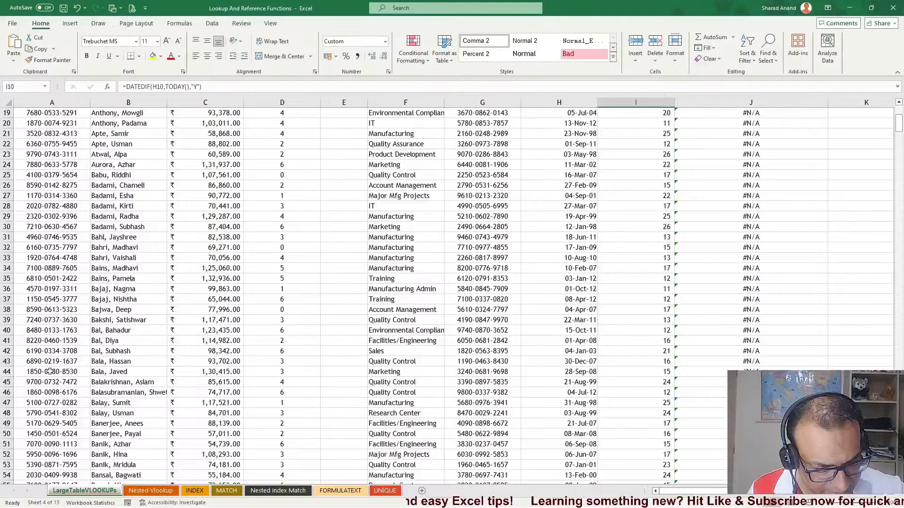
pyautogui.scroll(2, 49, 371)
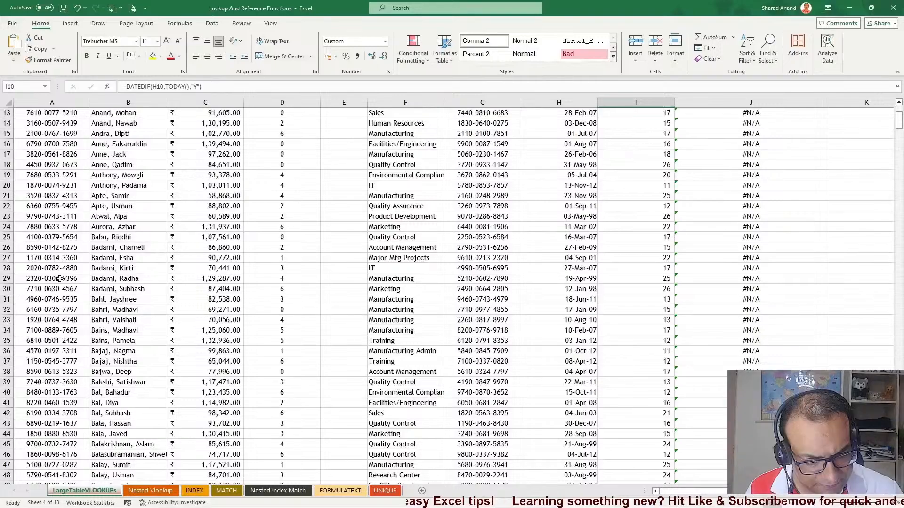
pyautogui.hotkey('ctrl', 'f')
pyautogui.write('3274')
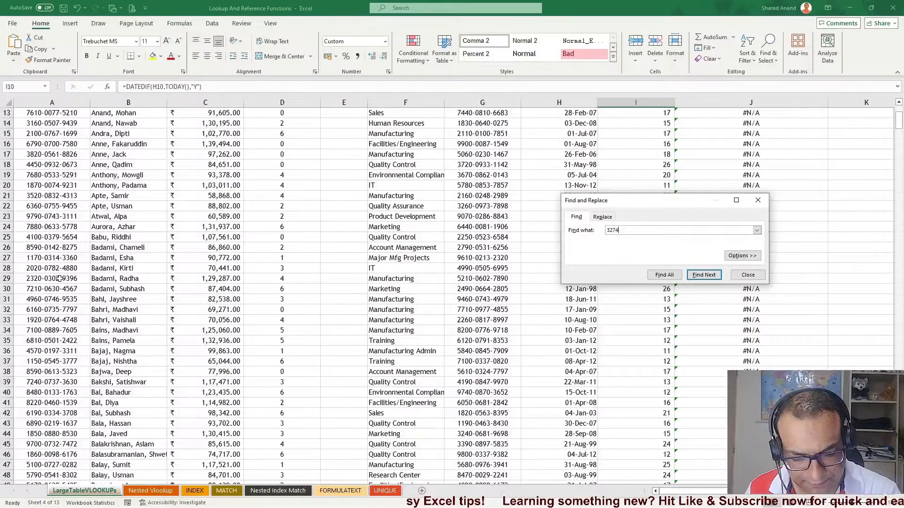
pyautogui.press('Return')
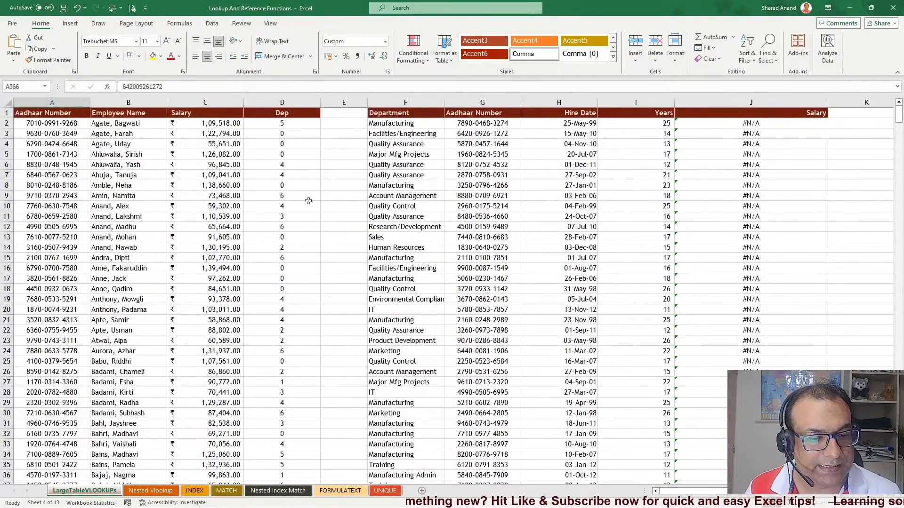
# Circle the Aadhaar Number entries of both tables with the red pen
pyautogui.click(99, 24)
pyautogui.click(105, 46)
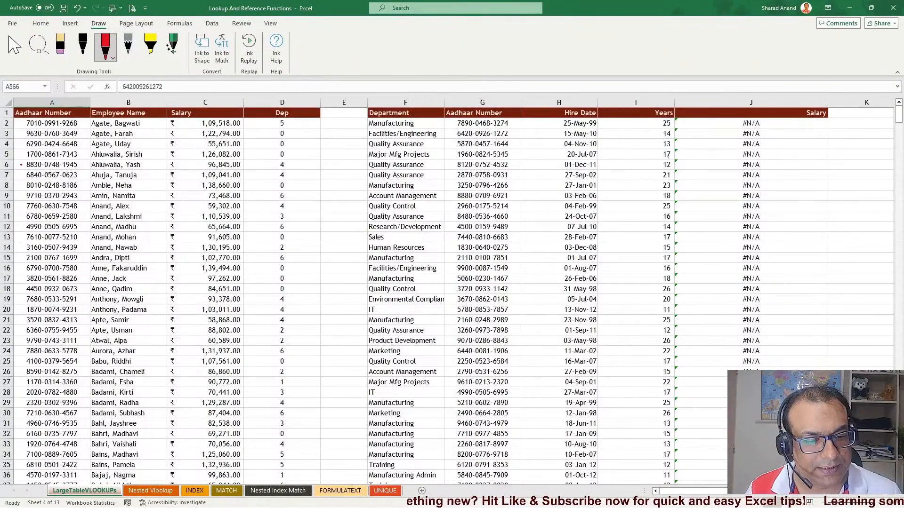
pyautogui.moveTo(21, 164)
pyautogui.mouseDown()
pyautogui.moveTo(23, 137)
pyautogui.moveTo(23, 170)
pyautogui.mouseUp()
pyautogui.moveTo(484, 143)
pyautogui.mouseDown()
pyautogui.moveTo(419, 202)
pyautogui.moveTo(454, 154)
pyautogui.mouseUp()
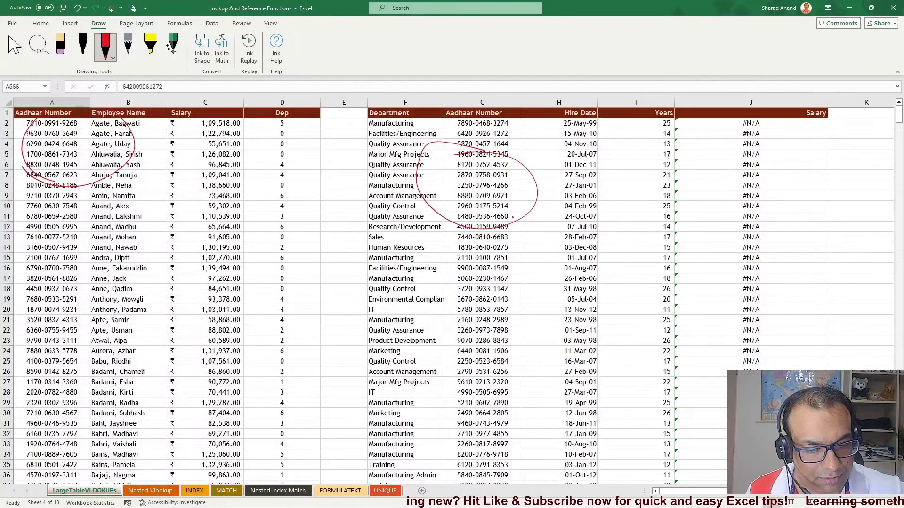
# Erase both ink circles with the eraser and return to the selection tool
pyautogui.click(60, 46)
pyautogui.moveTo(142, 86); pyautogui.dragTo(122, 86)
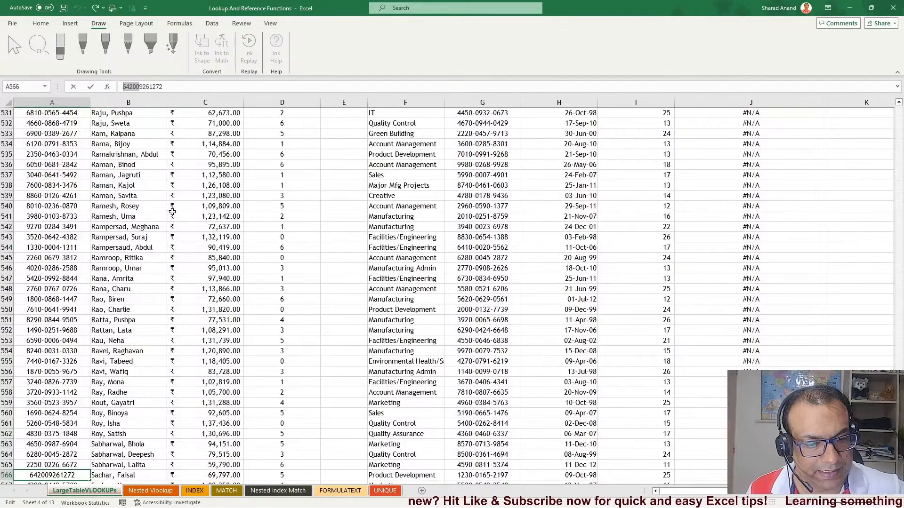
pyautogui.click(41, 24)
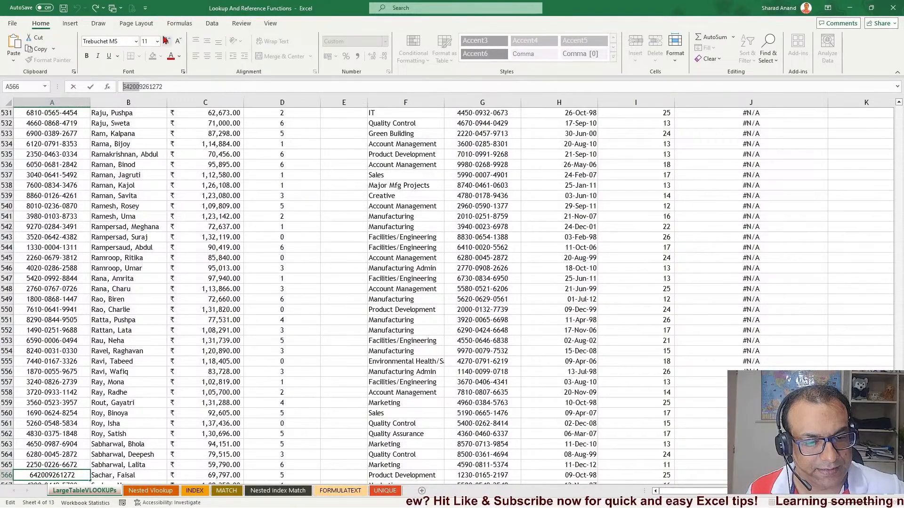
pyautogui.click(99, 24)
pyautogui.click(183, 216)
pyautogui.scroll(17, 169, 221)
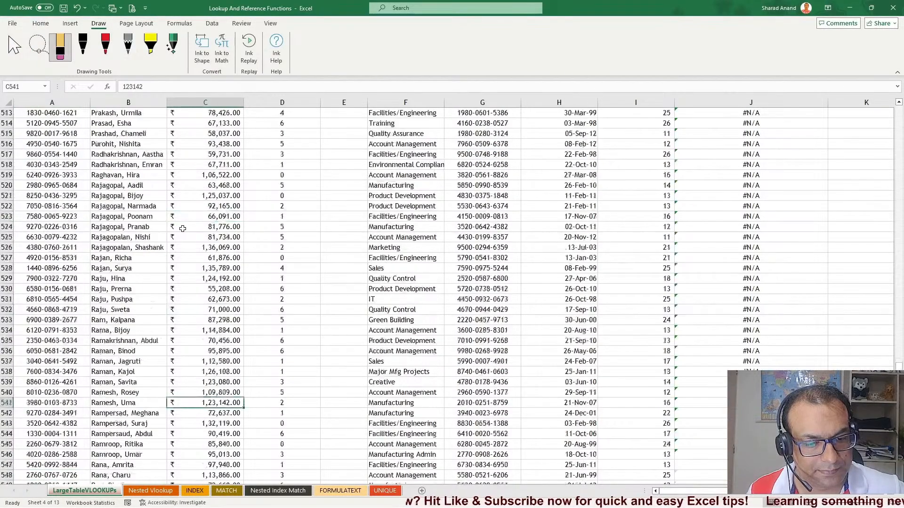
pyautogui.scroll(11, 167, 223)
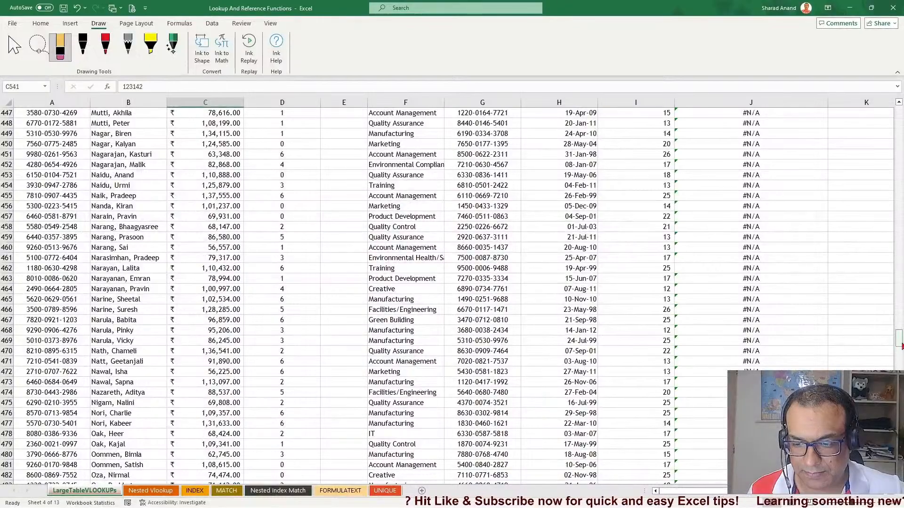
pyautogui.moveTo(900, 340); pyautogui.dragTo(900, 109)
pyautogui.click(128, 205)
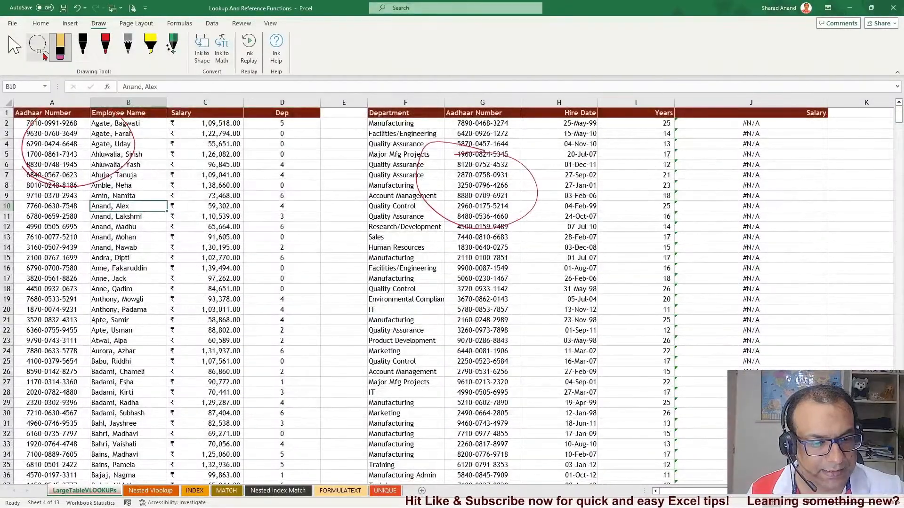
pyautogui.moveTo(105, 143); pyautogui.dragTo(104, 153)
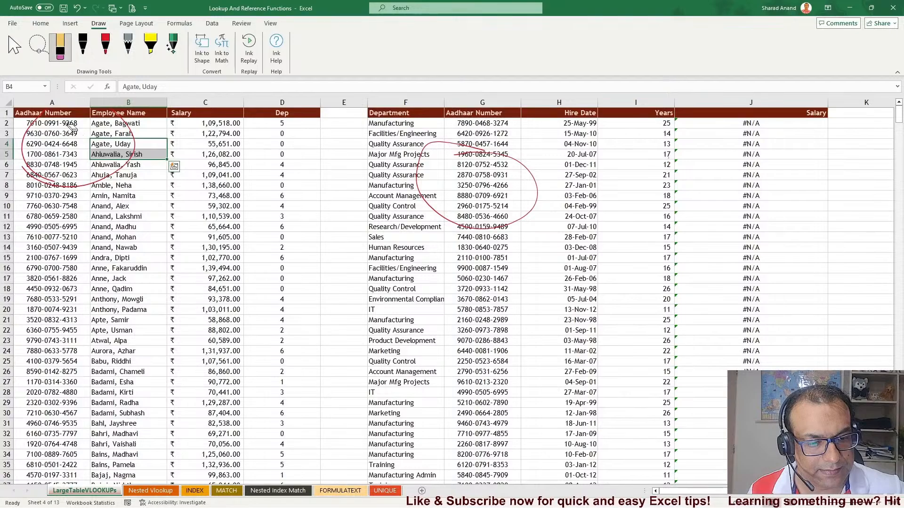
pyautogui.click(90, 183)
pyautogui.click(35, 174)
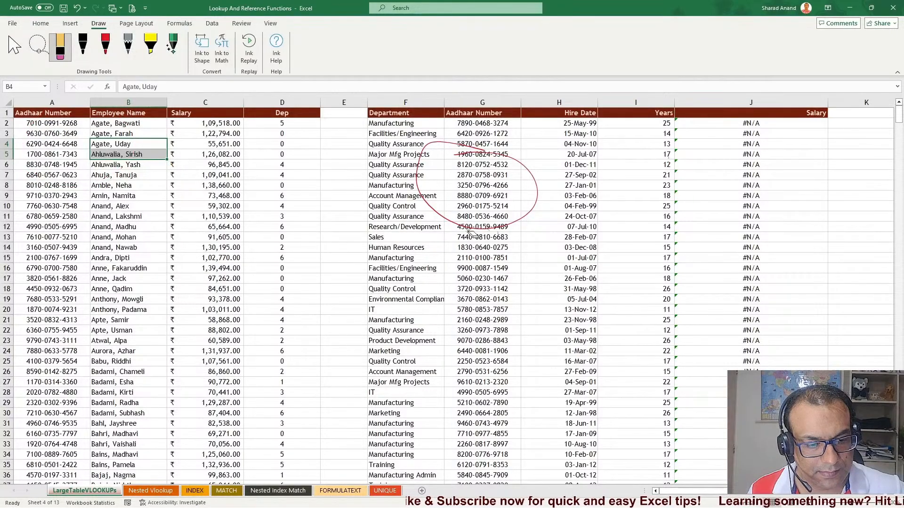
pyautogui.click(435, 214)
pyautogui.click(14, 46)
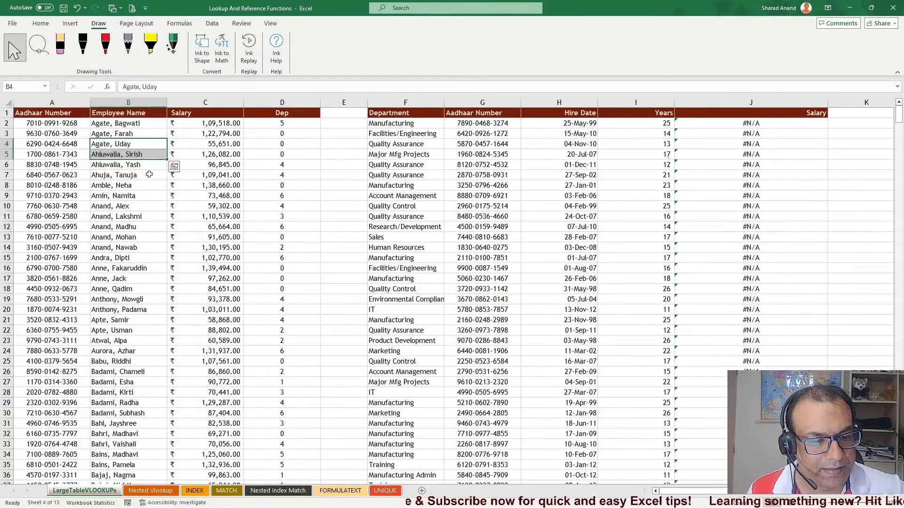
# Compare Aadhaar Number cells in the employee table with those in the department table
pyautogui.click(105, 229)
pyautogui.click(49, 163)
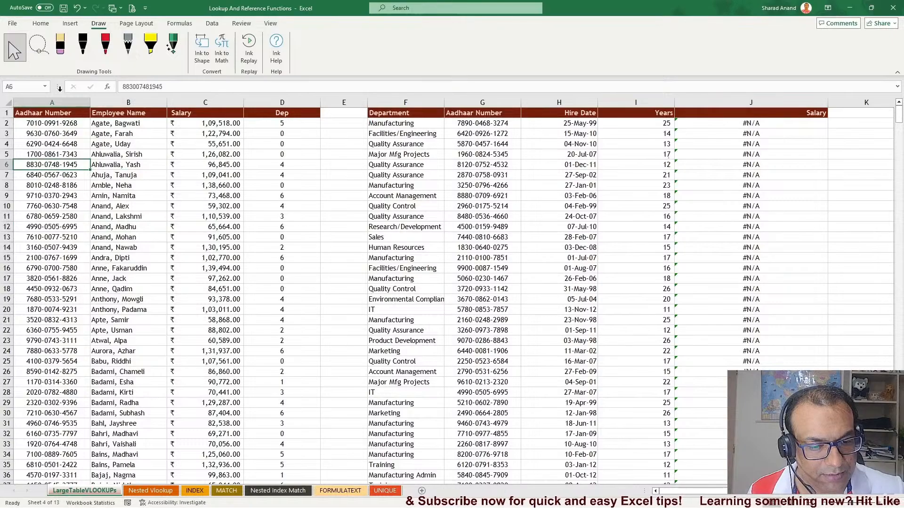
pyautogui.click(40, 23)
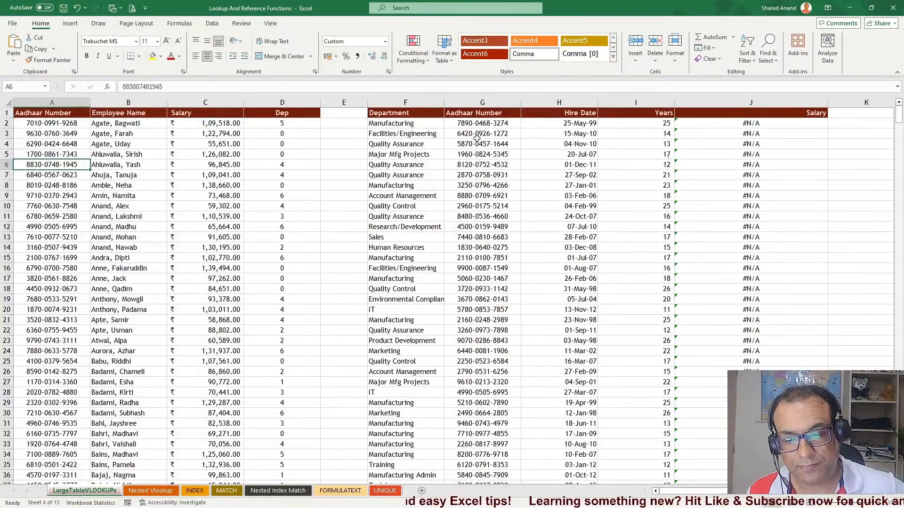
pyautogui.click(475, 164)
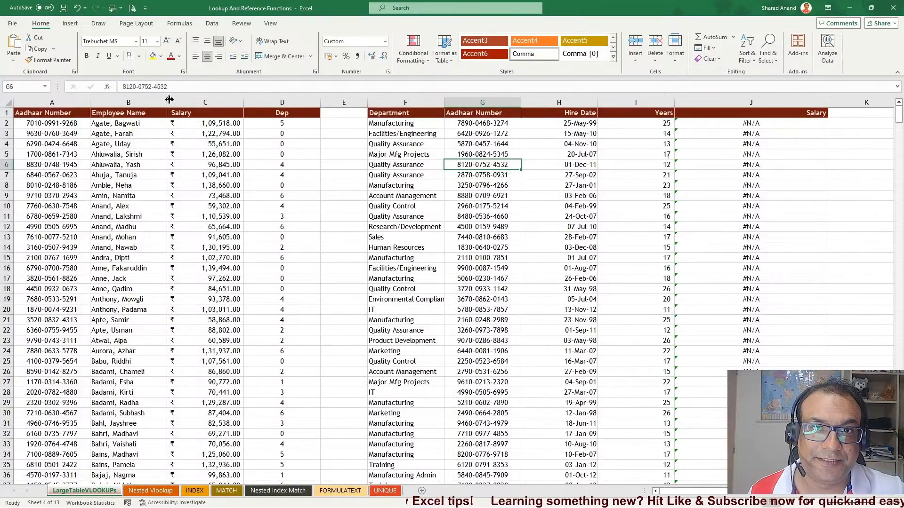
pyautogui.click(57, 207)
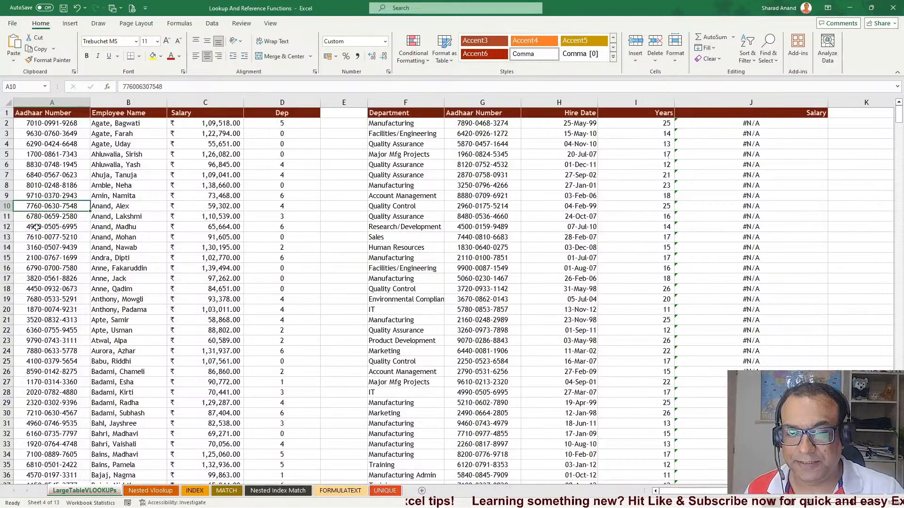
pyautogui.click(479, 220)
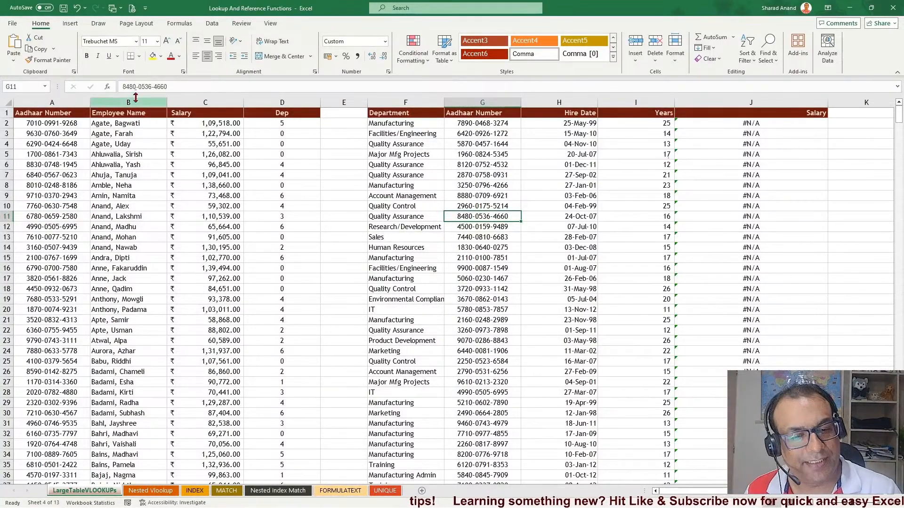
pyautogui.click(38, 228)
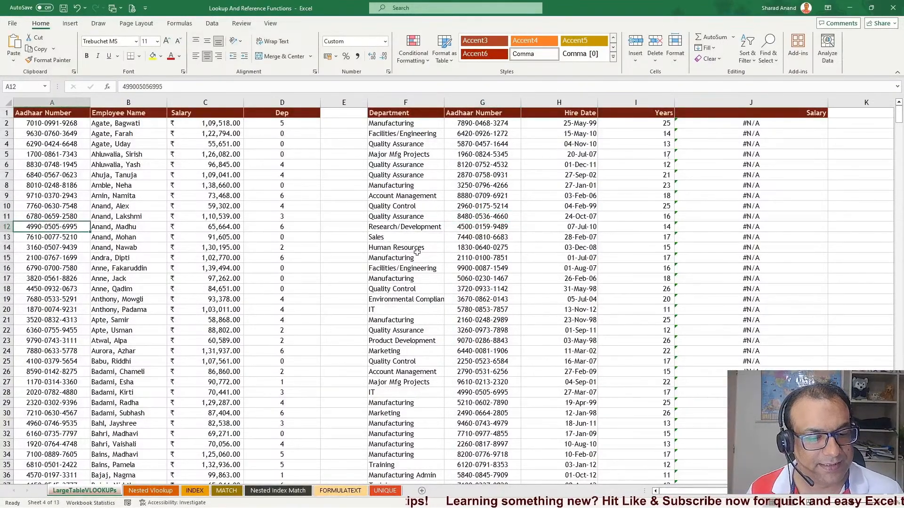
pyautogui.click(481, 215)
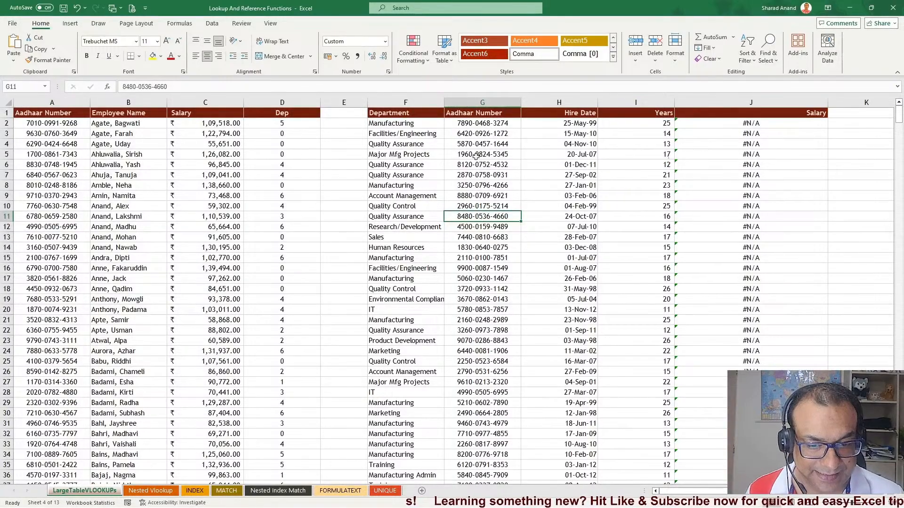
# Inspect the stored contents of Aadhaar cells in column A and column G to see how each is entered
pyautogui.moveTo(476, 124); pyautogui.dragTo(478, 338)
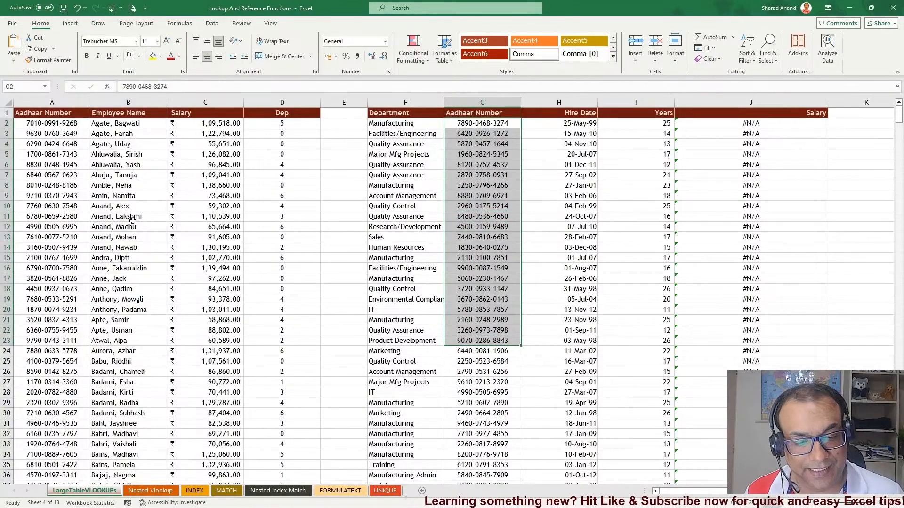
pyautogui.moveTo(49, 175); pyautogui.dragTo(37, 315)
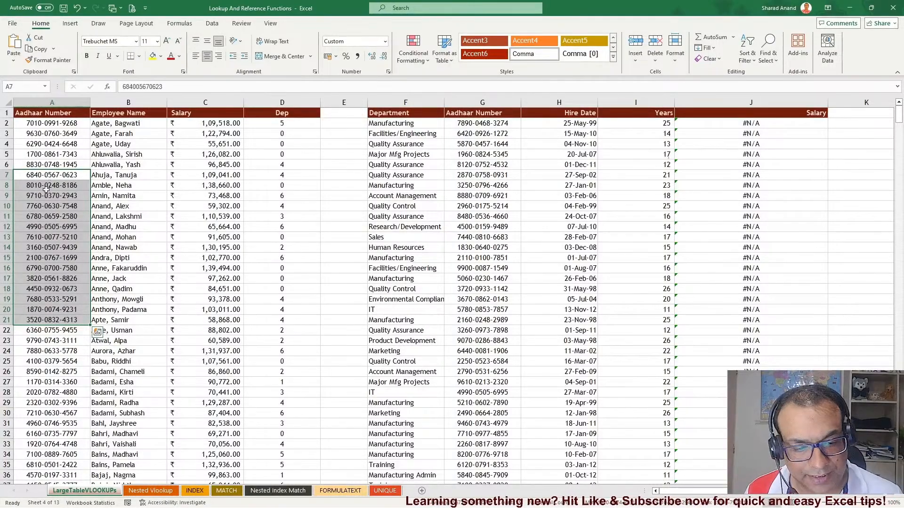
pyautogui.doubleClick(55, 174)
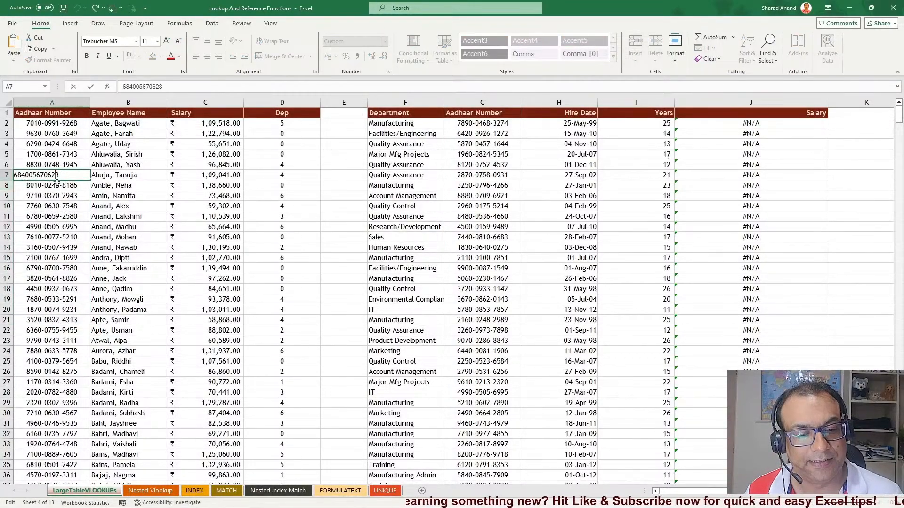
pyautogui.click(448, 180)
pyautogui.hotkey('ctrl', 'Down')
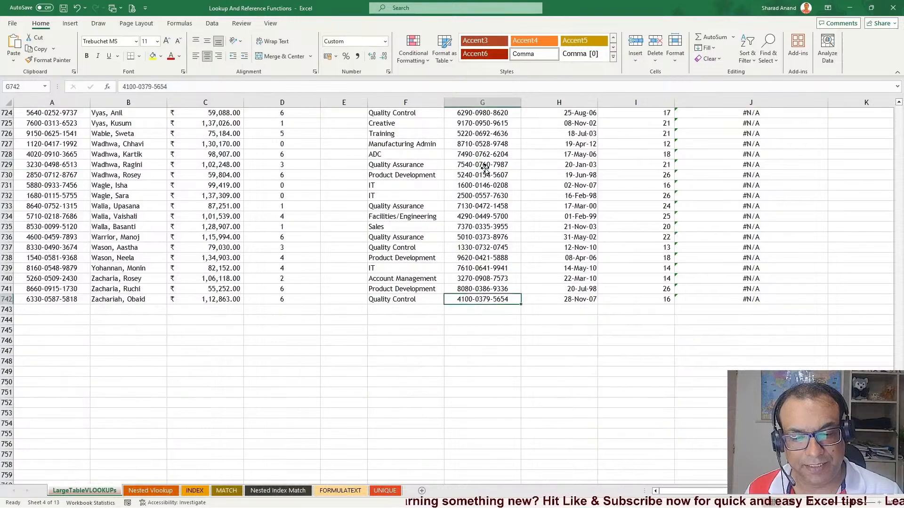
pyautogui.hotkey('ctrl', 'Up')
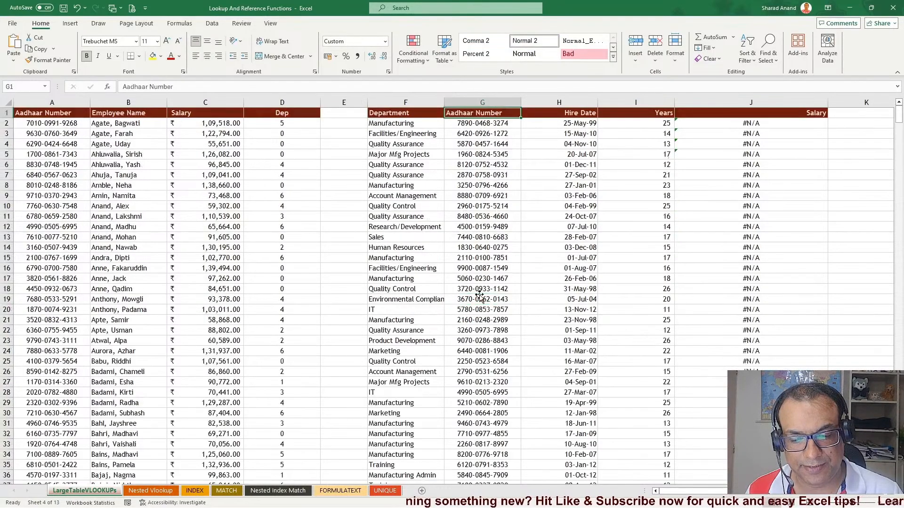
pyautogui.doubleClick(479, 144)
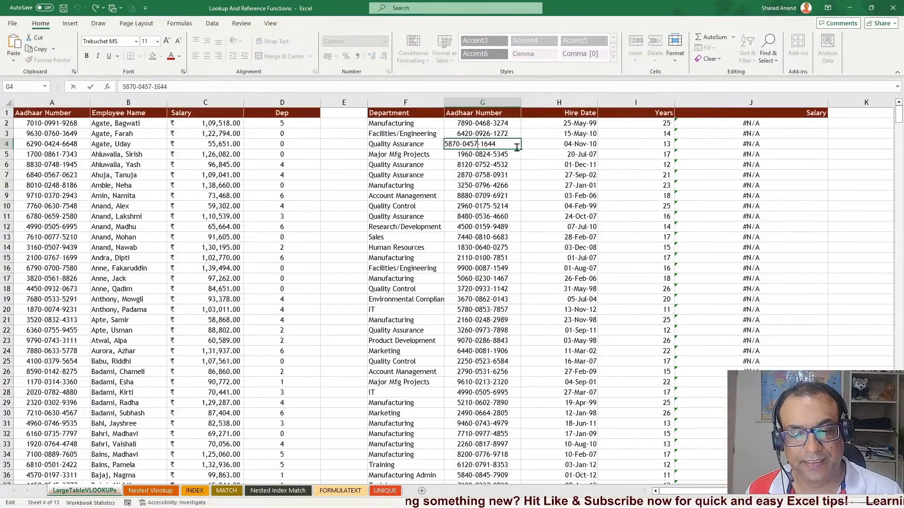
pyautogui.press('Escape')
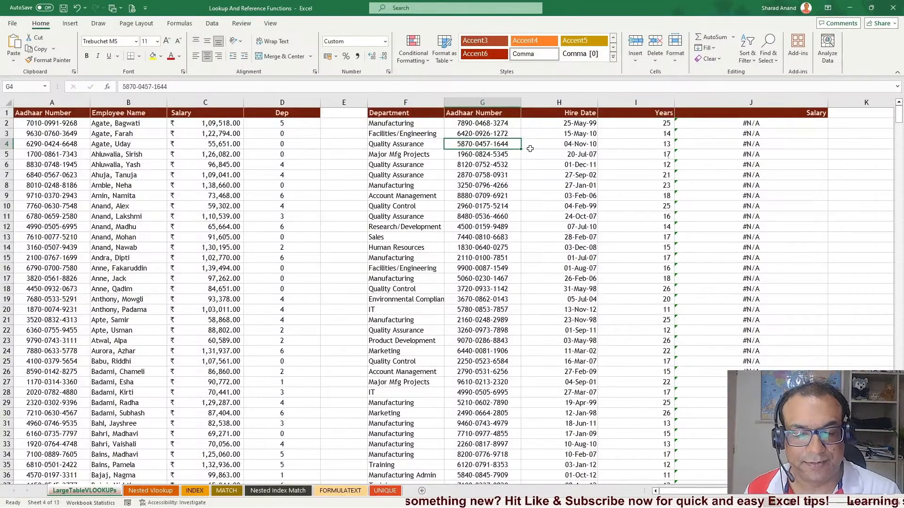
pyautogui.click(58, 156)
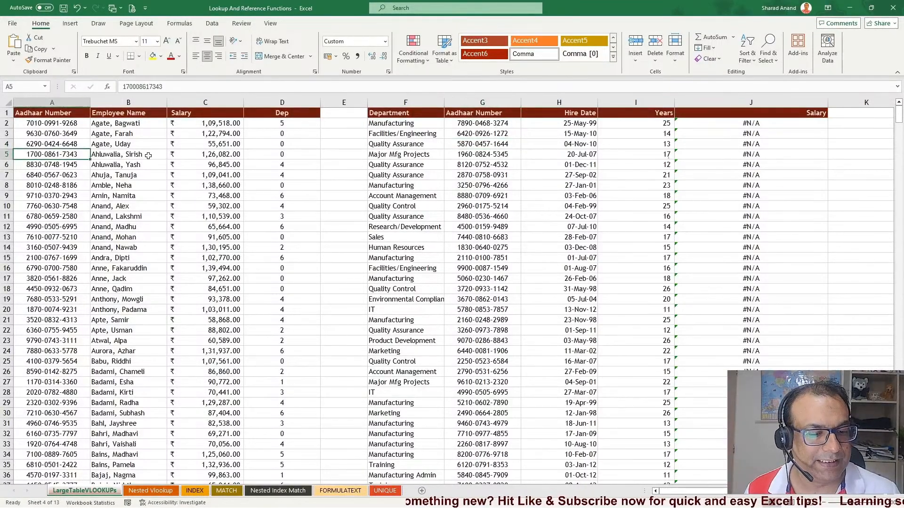
pyautogui.click(501, 169)
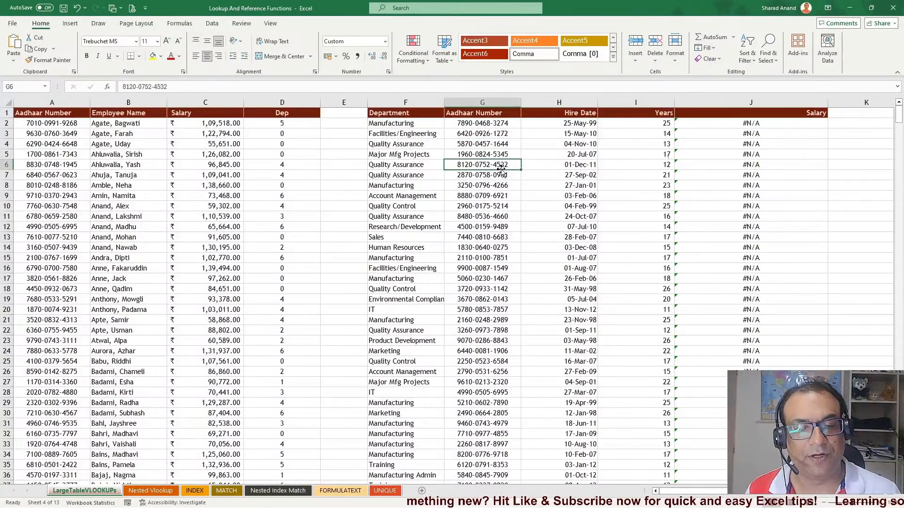
# Remove every hyphen from the department table's Aadhaar numbers in G2:G742 using Replace All with nothing
pyautogui.click(489, 122)
pyautogui.hotkey('ctrl', 'shift', 'Down')
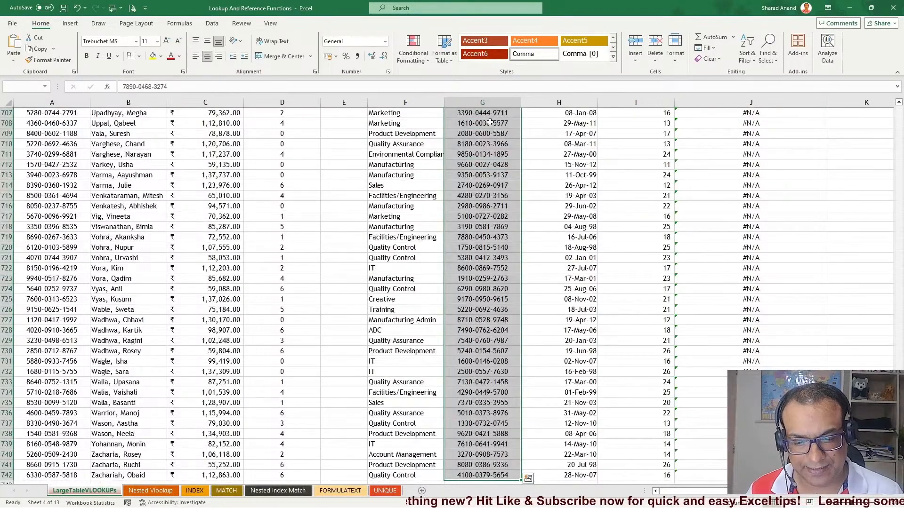
pyautogui.hotkey('ctrl', 'h')
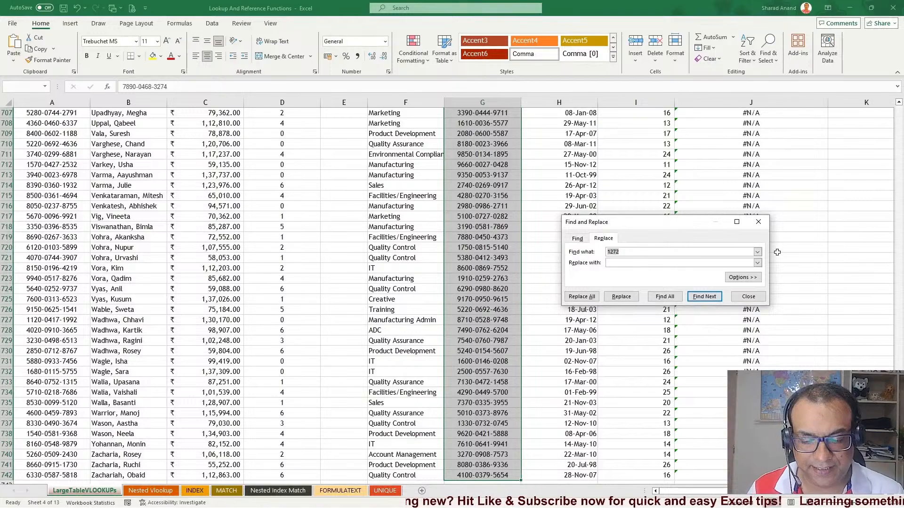
pyautogui.write('-')
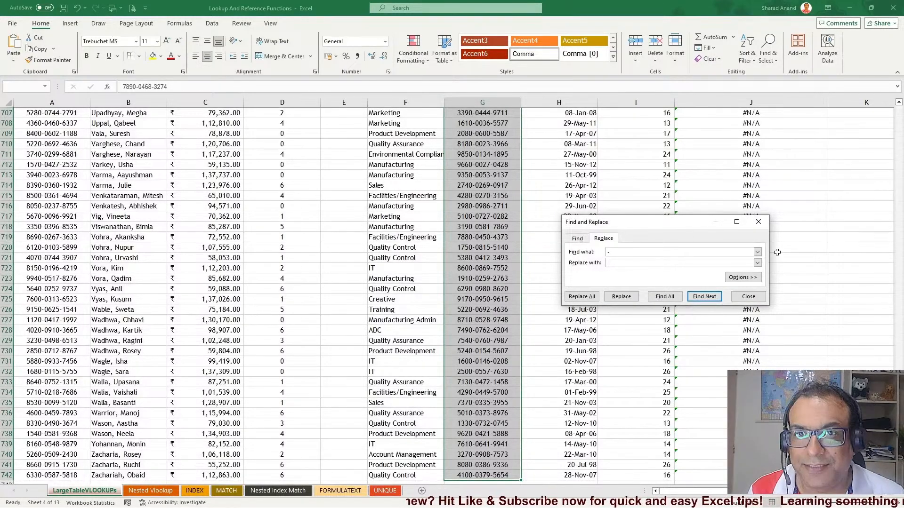
pyautogui.click(582, 296)
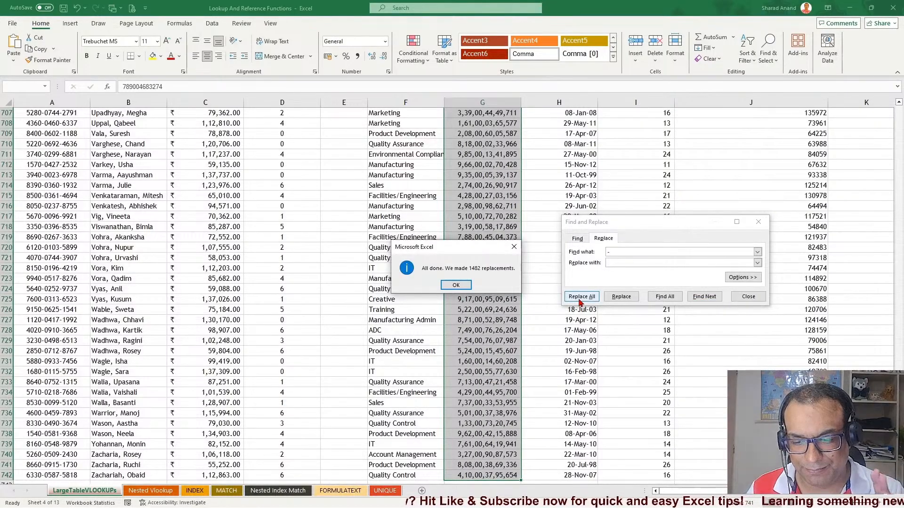
pyautogui.click(464, 286)
pyautogui.click(748, 296)
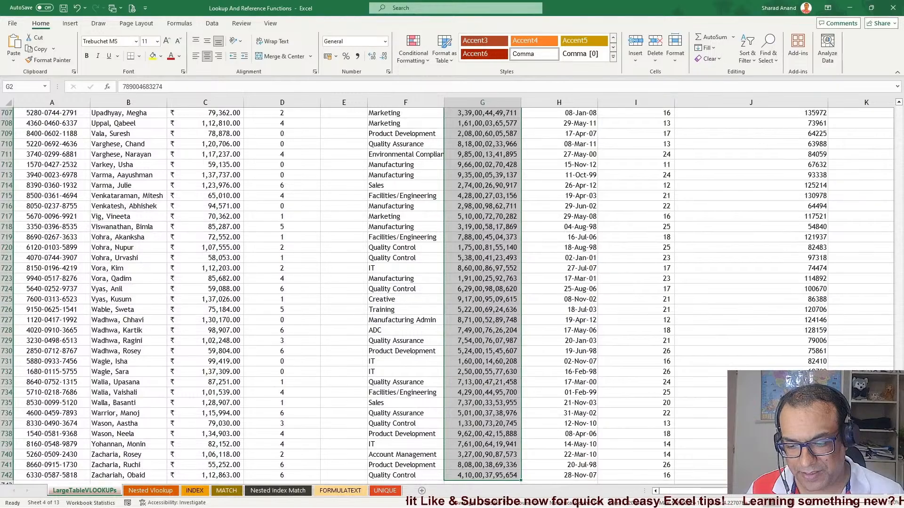
# Copy the employee table's Aadhaar number format onto column G with Format Painter
pyautogui.moveTo(898, 466); pyautogui.dragTo(899, 109)
pyautogui.moveTo(790, 132); pyautogui.dragTo(777, 316)
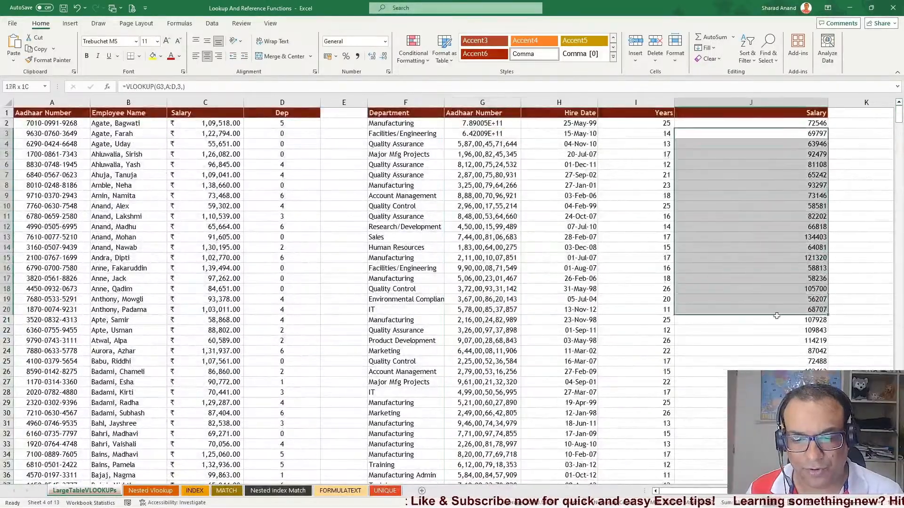
pyautogui.moveTo(480, 134); pyautogui.dragTo(480, 350)
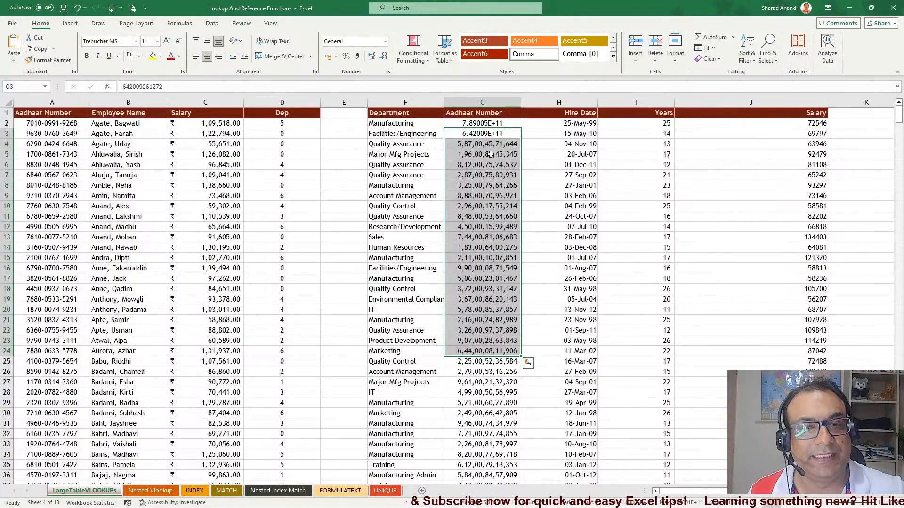
pyautogui.click(25, 133)
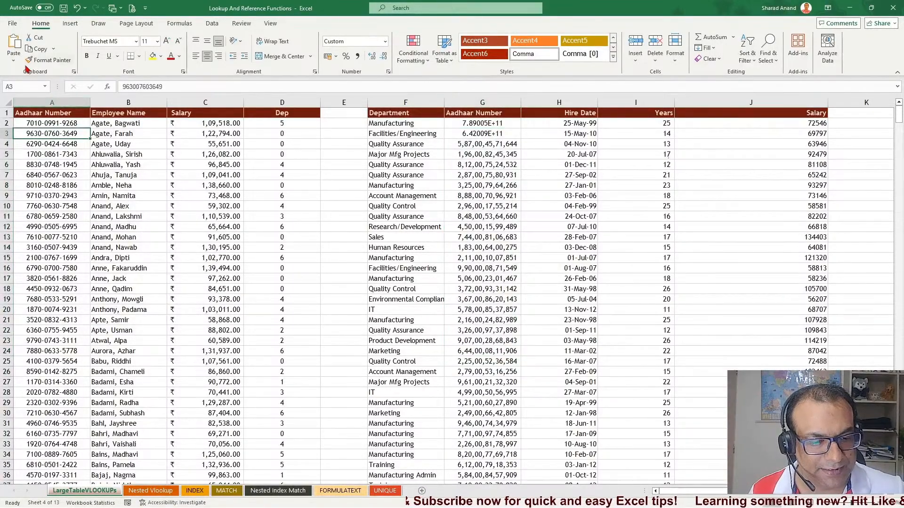
pyautogui.click(45, 62)
pyautogui.click(482, 102)
pyautogui.click(405, 144)
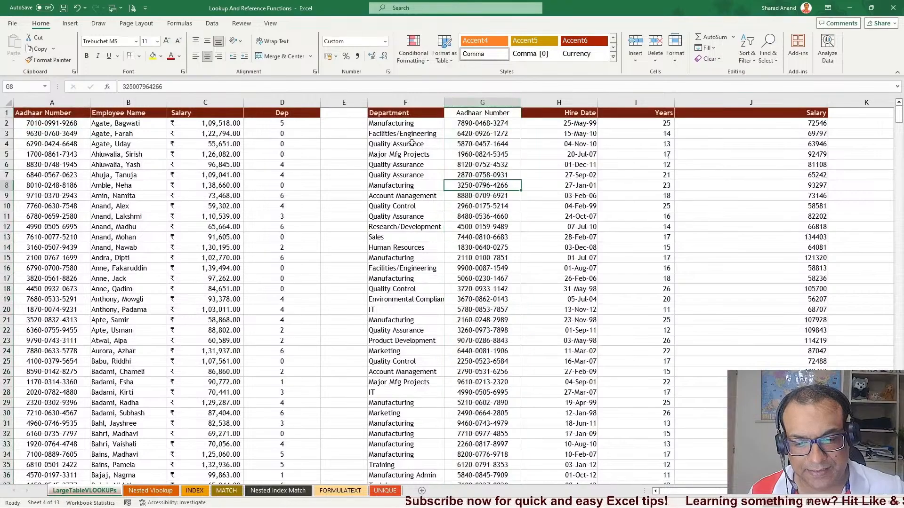
# Copy the Department header's formatting onto the Aadhaar Number header of the department table with Format Painter
pyautogui.click(405, 113)
pyautogui.click(47, 60)
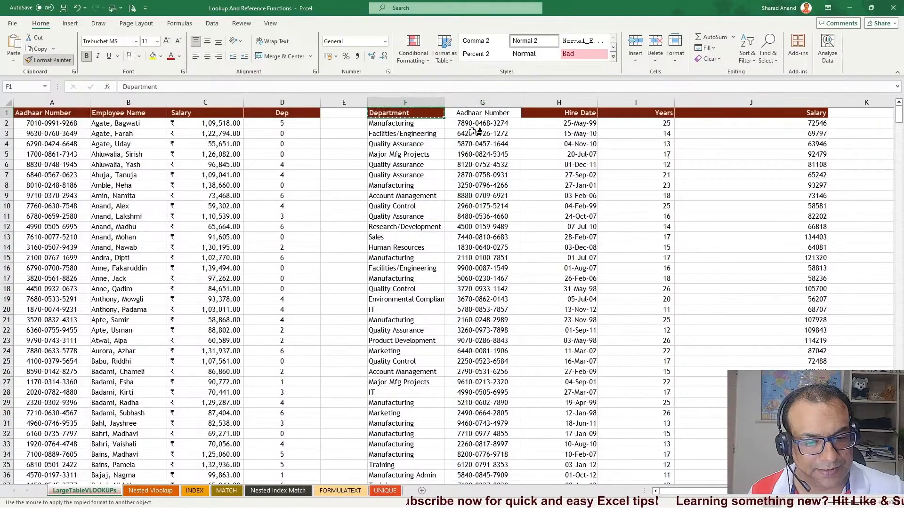
pyautogui.click(487, 115)
# Narrow the Salary column J of the department table to fit its values
pyautogui.click(506, 167)
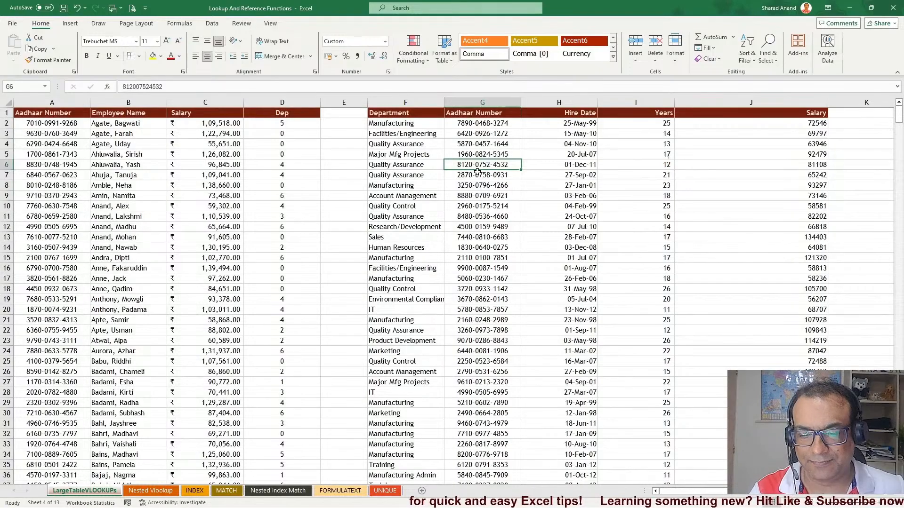
pyautogui.click(479, 245)
pyautogui.click(47, 239)
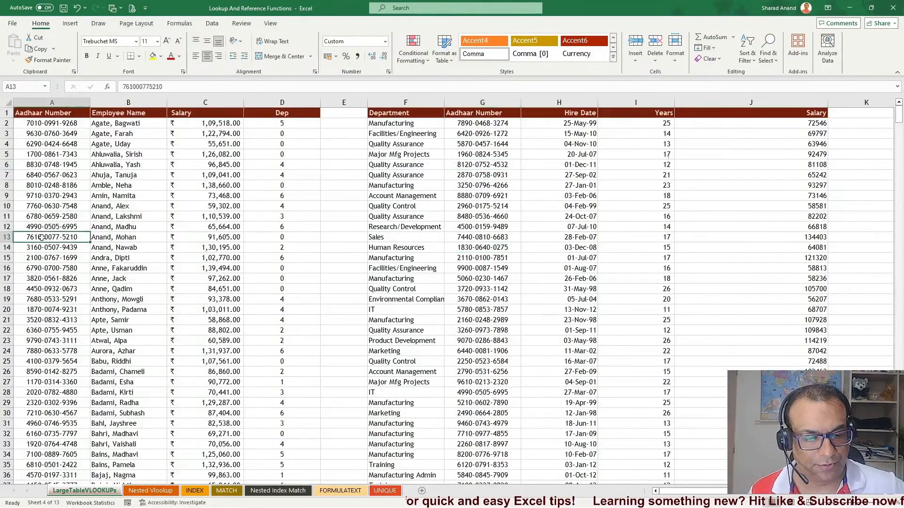
pyautogui.click(485, 216)
pyautogui.moveTo(480, 132); pyautogui.dragTo(476, 332)
pyautogui.moveTo(49, 177); pyautogui.dragTo(51, 281)
pyautogui.moveTo(783, 137); pyautogui.dragTo(783, 424)
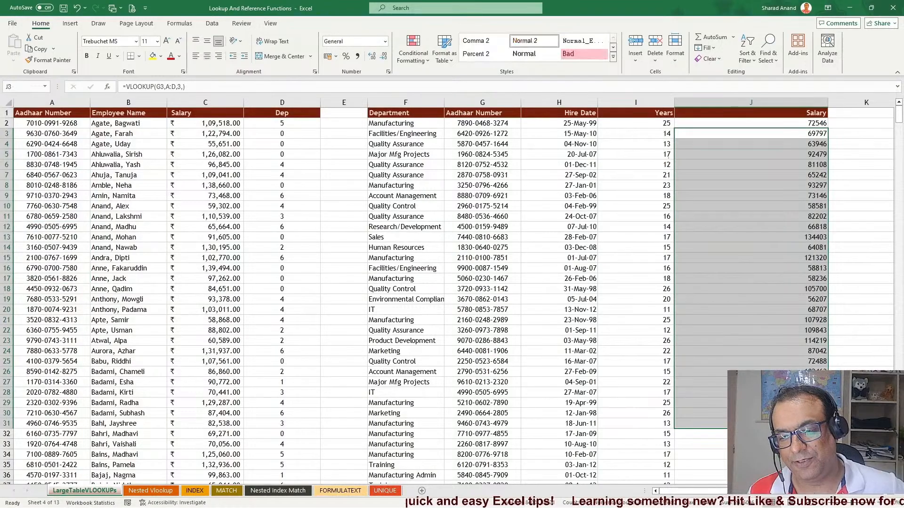
pyautogui.moveTo(828, 102); pyautogui.dragTo(763, 103)
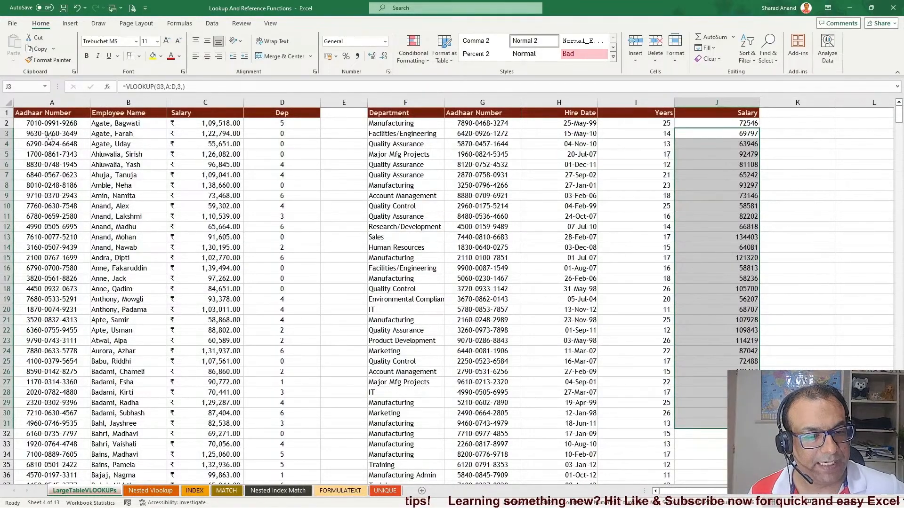
# Review the columns of both tables and the VLOOKUP formulas filling the Salary column
pyautogui.moveTo(50, 134); pyautogui.dragTo(50, 320)
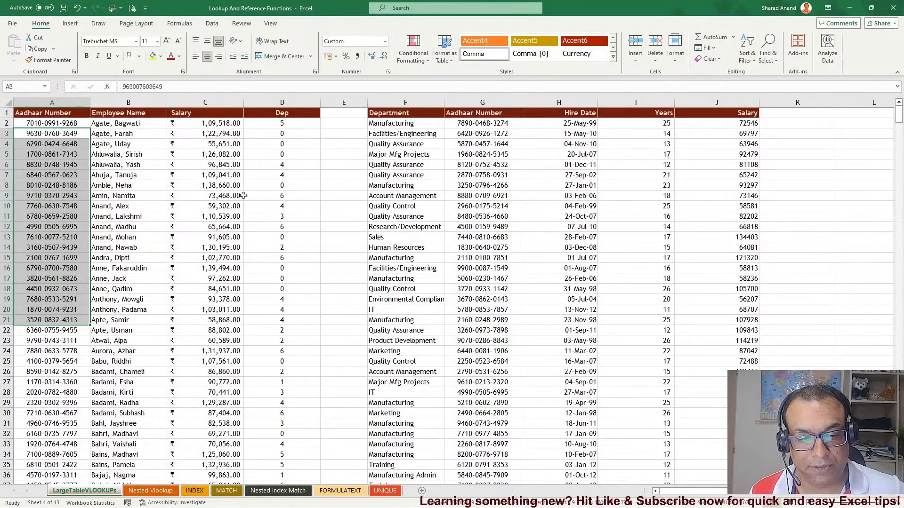
pyautogui.moveTo(281, 134); pyautogui.dragTo(282, 289)
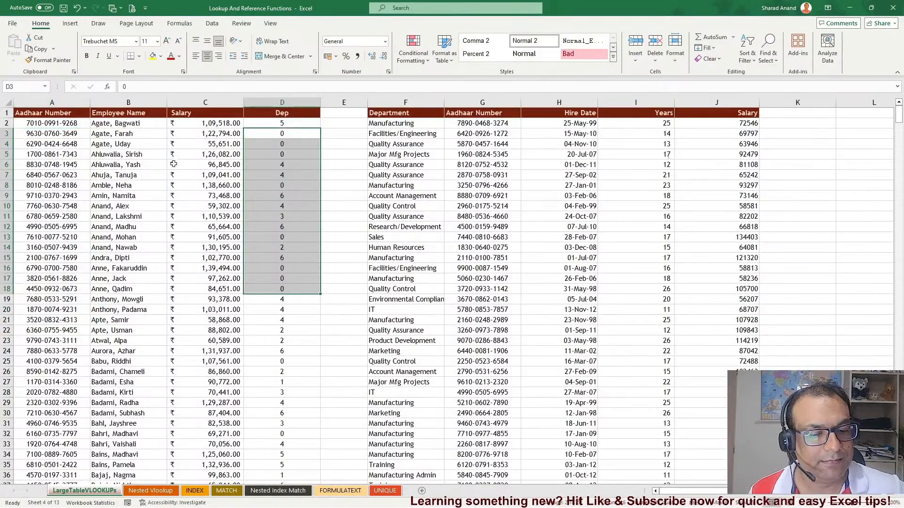
pyautogui.click(292, 102)
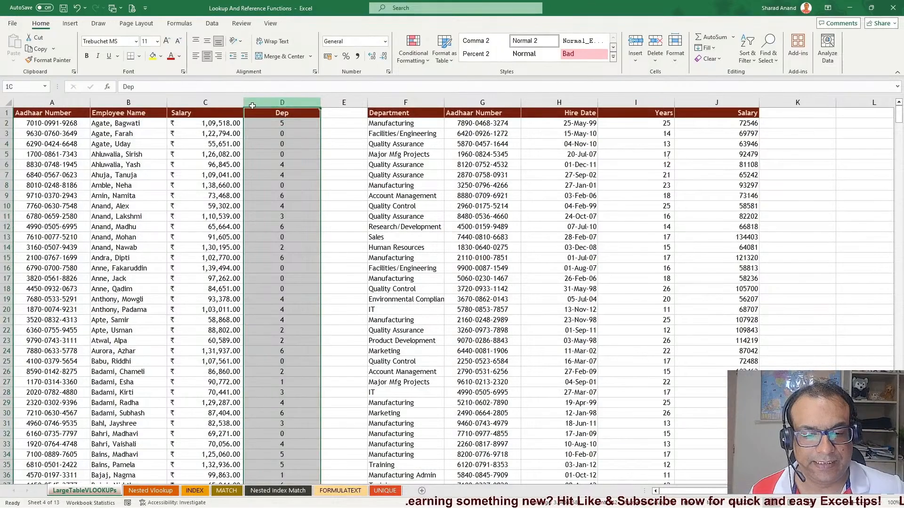
pyautogui.click(139, 108)
pyautogui.hotkey('ctrl', 'space')
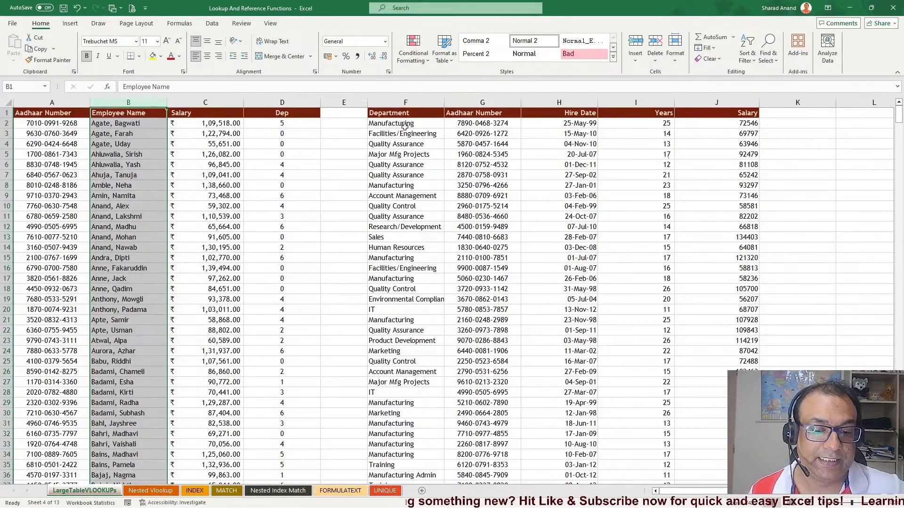
pyautogui.moveTo(405, 126); pyautogui.dragTo(400, 278)
pyautogui.moveTo(484, 152); pyautogui.dragTo(485, 301)
pyautogui.moveTo(562, 165); pyautogui.dragTo(562, 270)
pyautogui.moveTo(637, 189); pyautogui.dragTo(640, 290)
pyautogui.click(737, 148)
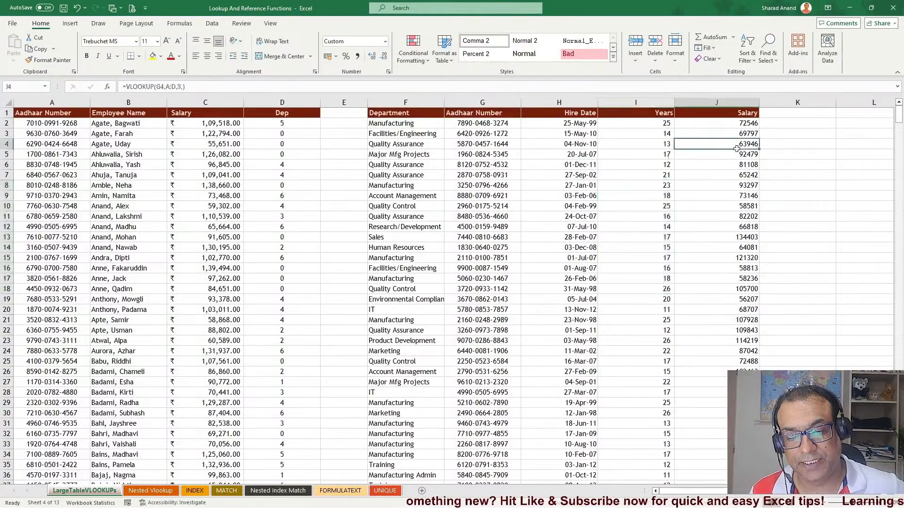
pyautogui.moveTo(737, 149); pyautogui.dragTo(735, 270)
pyautogui.moveTo(734, 154); pyautogui.dragTo(713, 243)
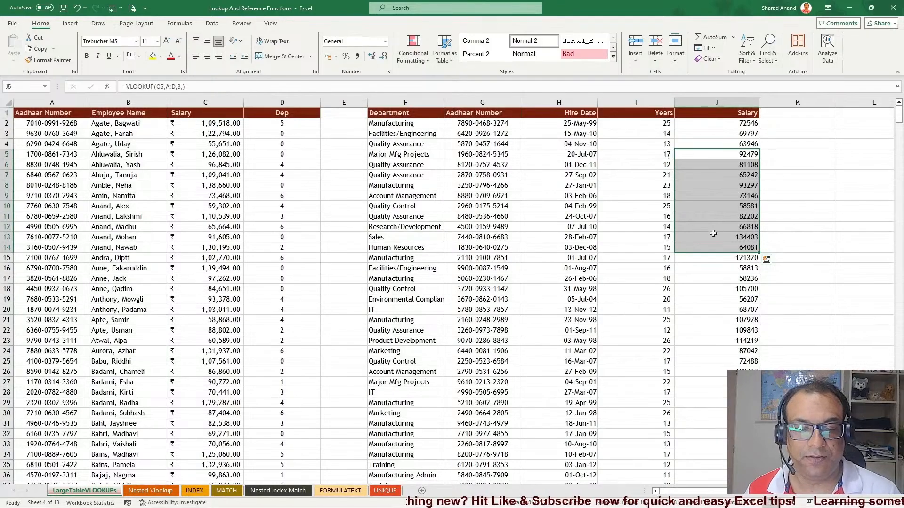
pyautogui.moveTo(489, 142); pyautogui.dragTo(483, 274)
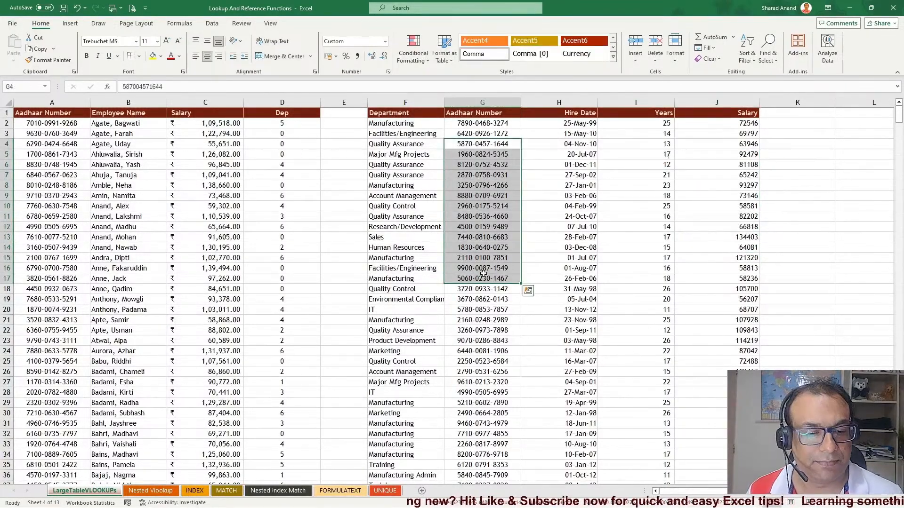
pyautogui.doubleClick(724, 124)
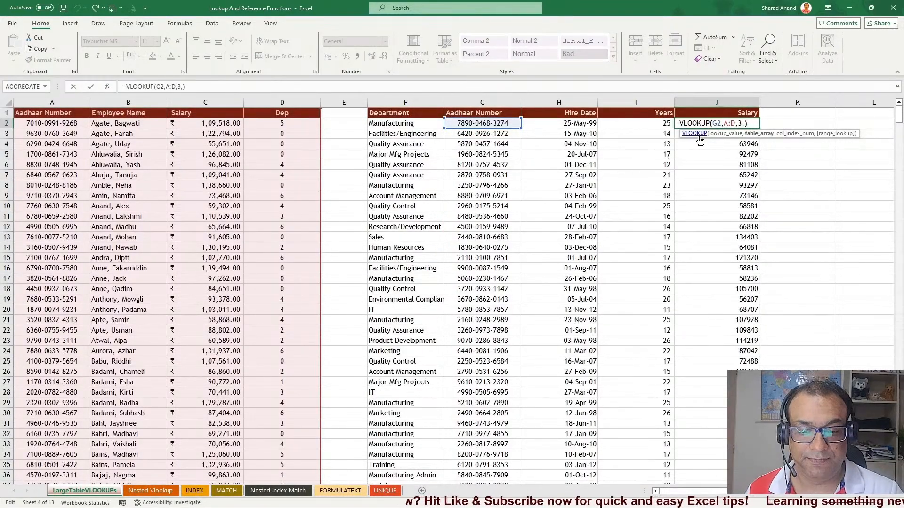
pyautogui.press('Escape')
pyautogui.moveTo(483, 123); pyautogui.dragTo(482, 320)
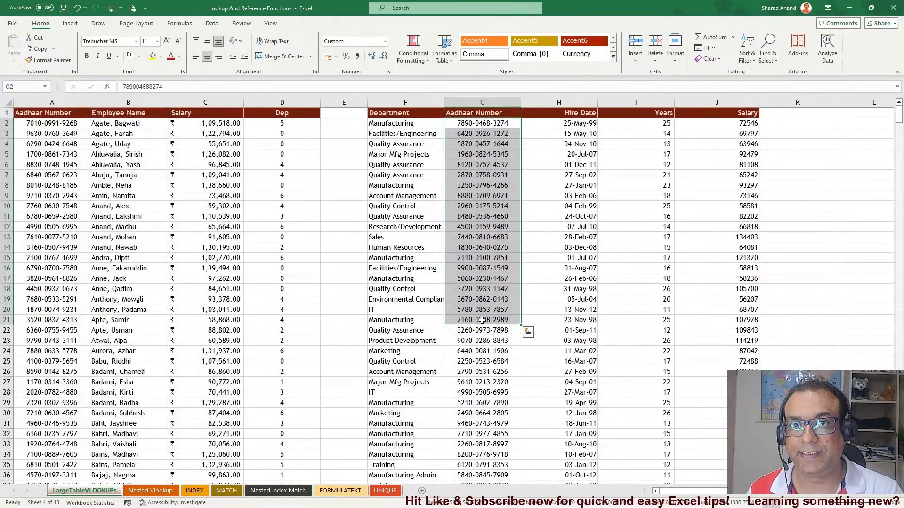
pyautogui.click(37, 187)
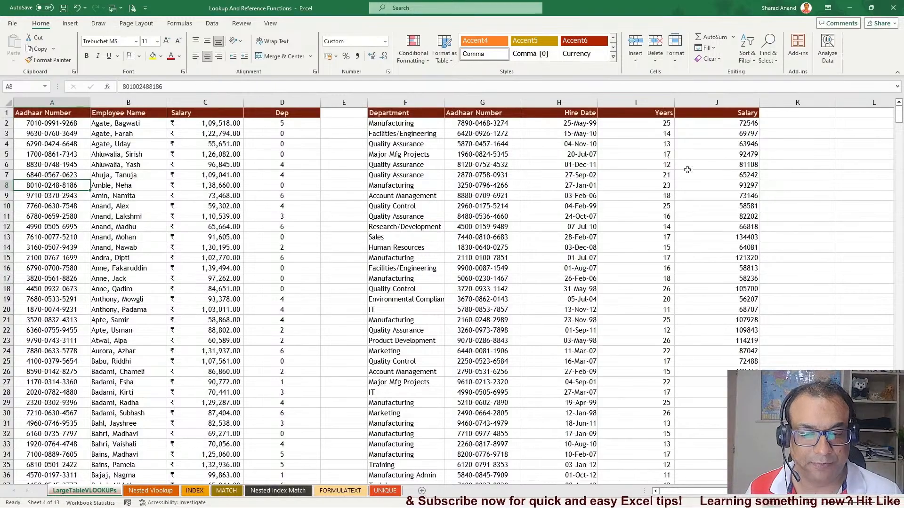
pyautogui.click(728, 168)
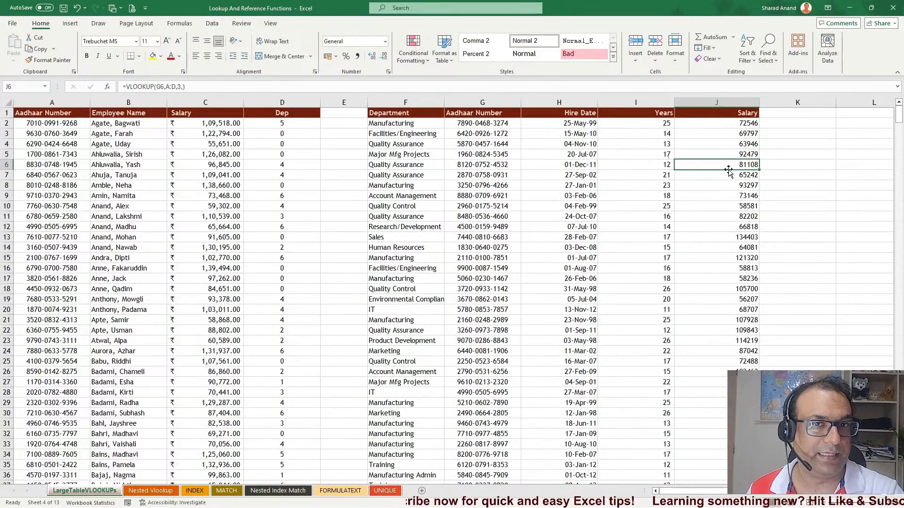
pyautogui.click(725, 207)
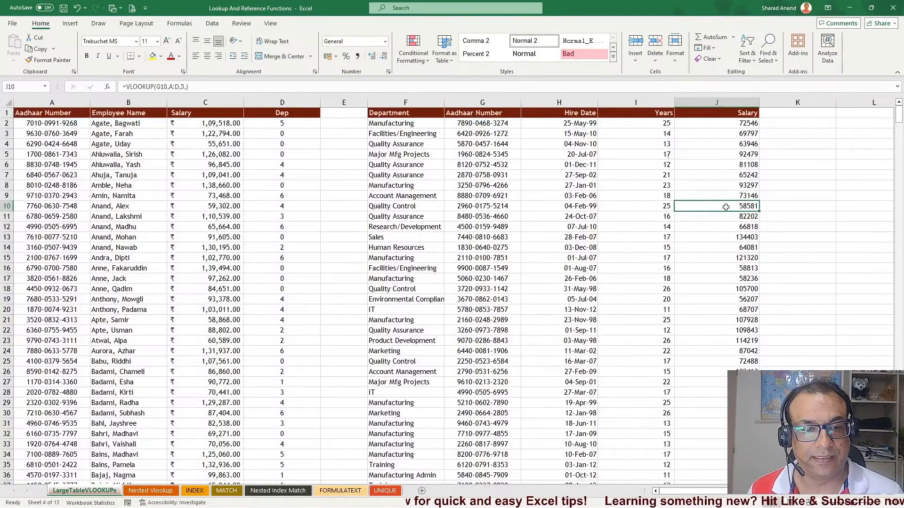
pyautogui.click(721, 134)
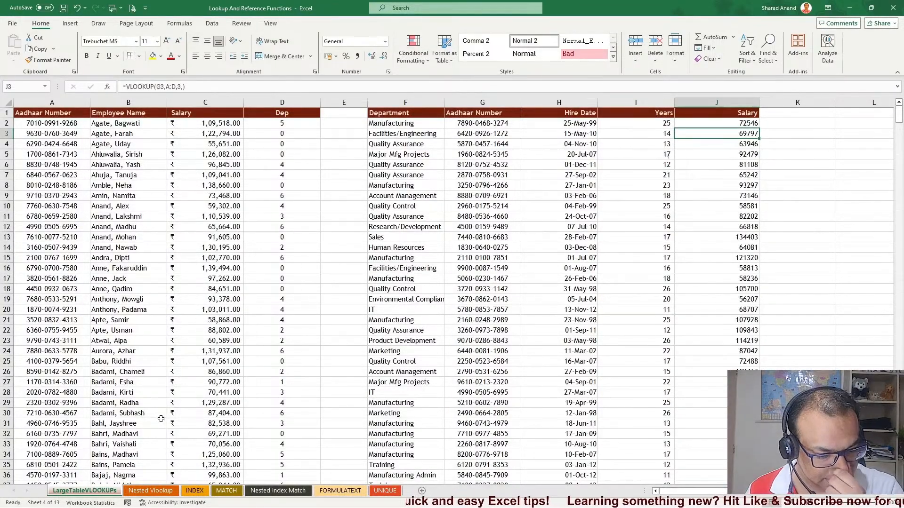
# Switch to the Nested Vlookup sheet and examine its employee columns and the empty Regional Tax Rate column
pyautogui.click(150, 492)
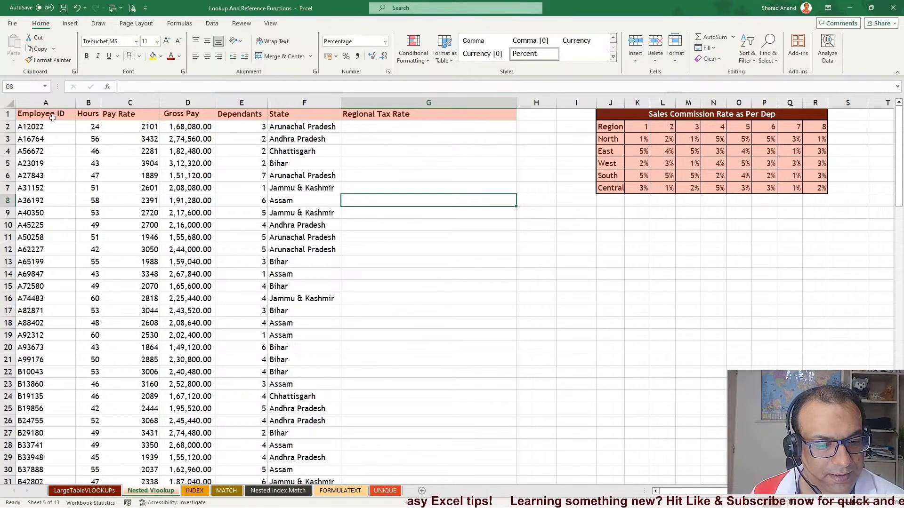
pyautogui.moveTo(54, 116); pyautogui.dragTo(29, 309)
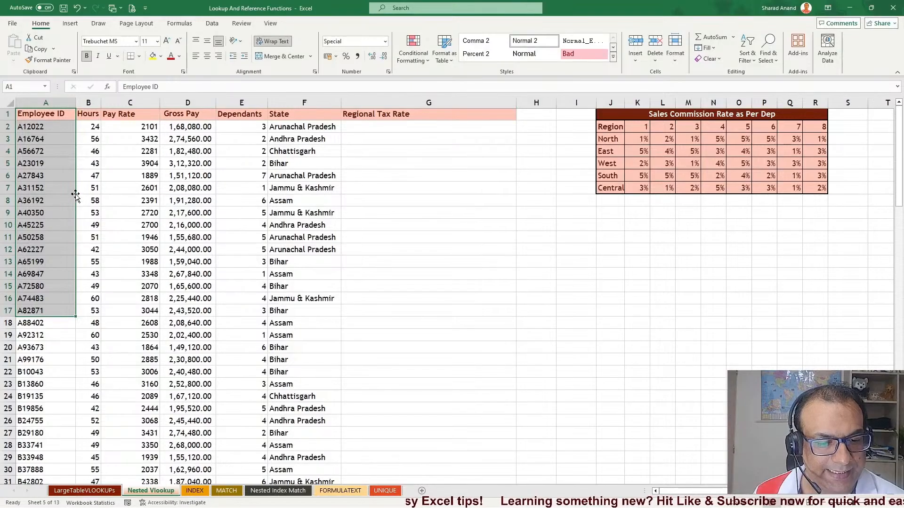
pyautogui.moveTo(93, 119); pyautogui.dragTo(89, 301)
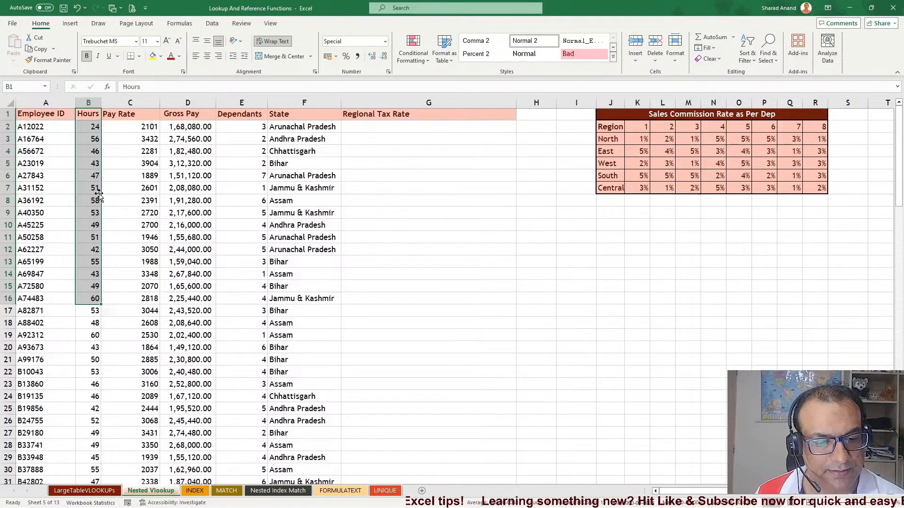
pyautogui.moveTo(135, 126); pyautogui.dragTo(111, 358)
pyautogui.click(131, 128)
pyautogui.click(122, 160)
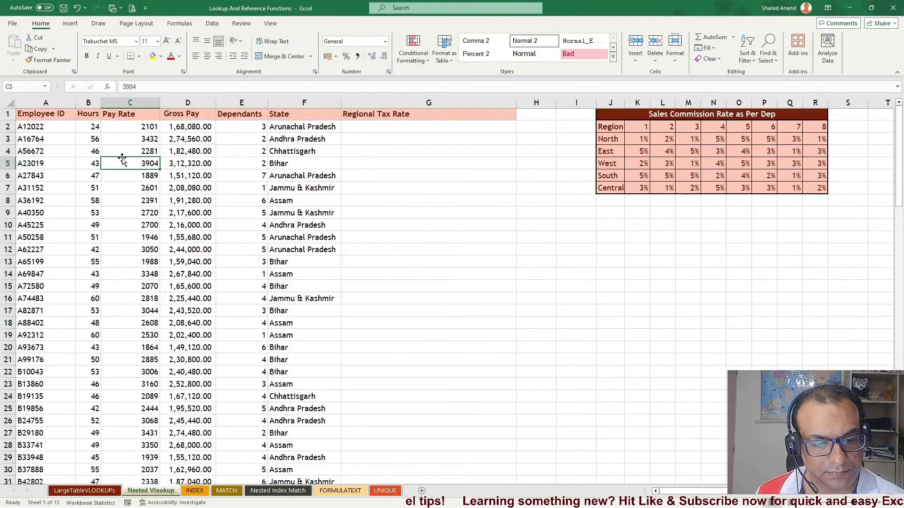
pyautogui.click(196, 126)
pyautogui.moveTo(196, 126); pyautogui.dragTo(179, 359)
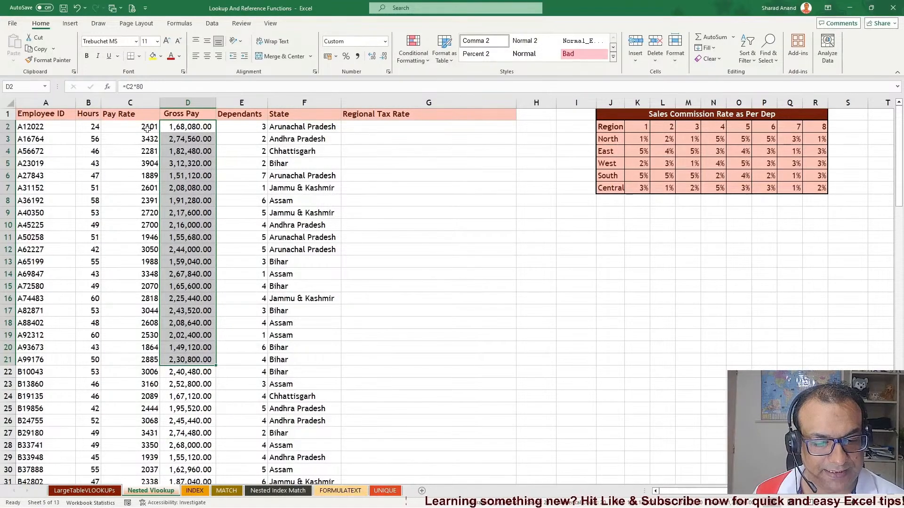
pyautogui.click(188, 128)
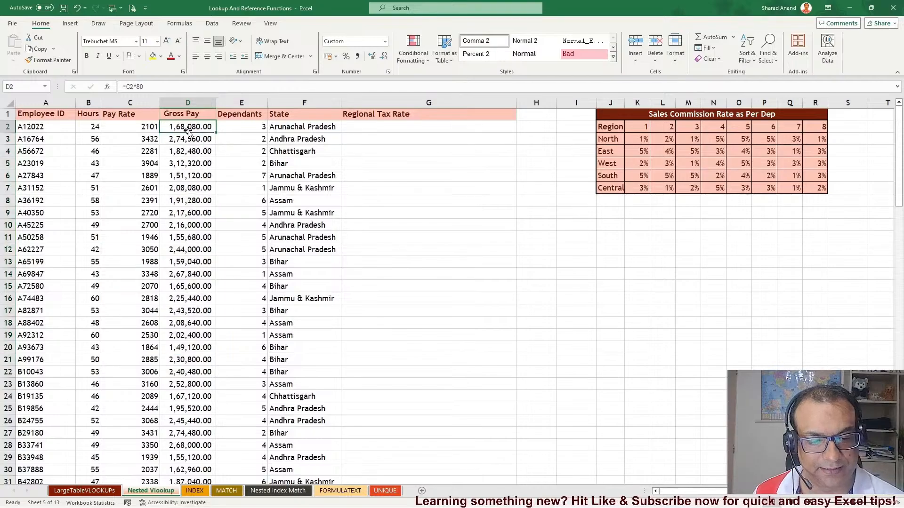
pyautogui.hotkey('ctrl', 'Down')
pyautogui.hotkey('ctrl', 'Up')
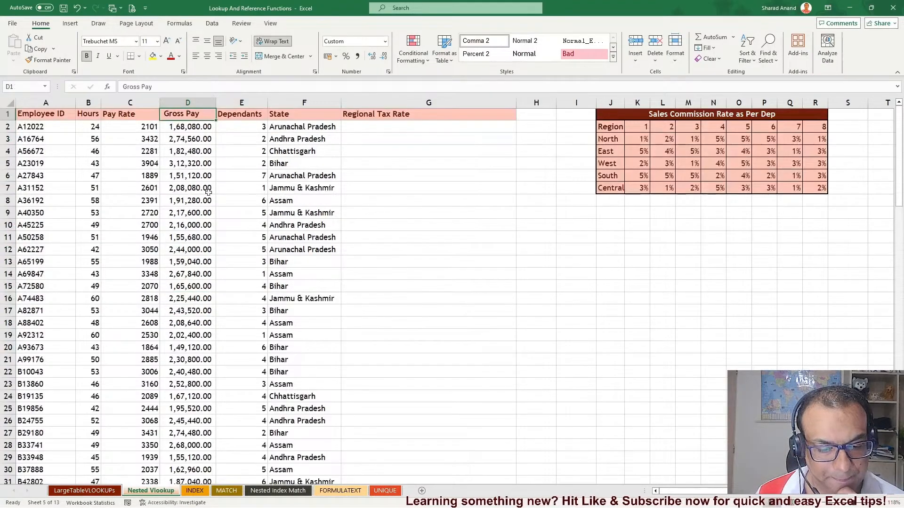
pyautogui.doubleClick(196, 130)
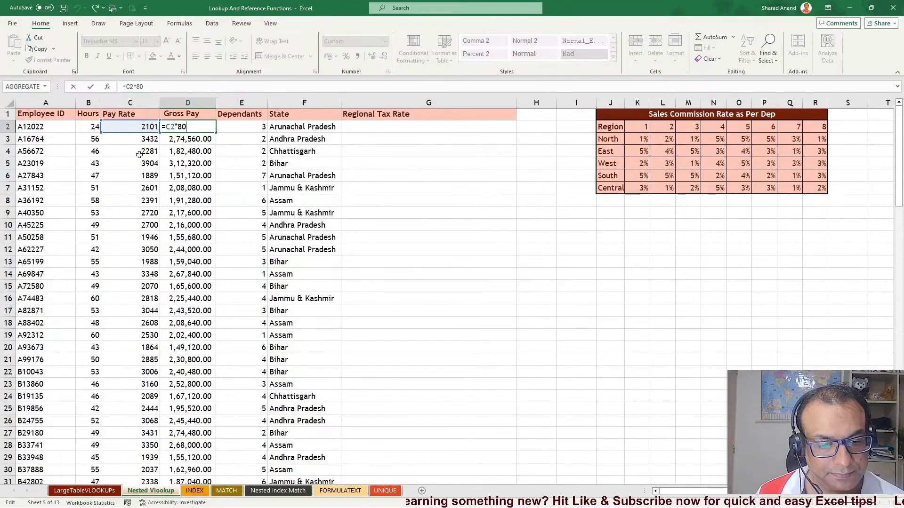
pyautogui.click(187, 151)
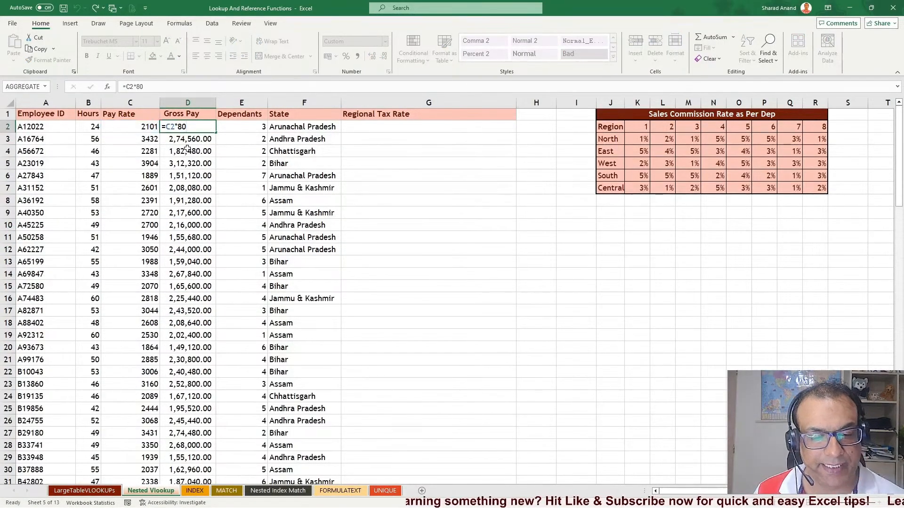
pyautogui.click(188, 186)
pyautogui.click(186, 237)
pyautogui.click(181, 285)
pyautogui.click(209, 152)
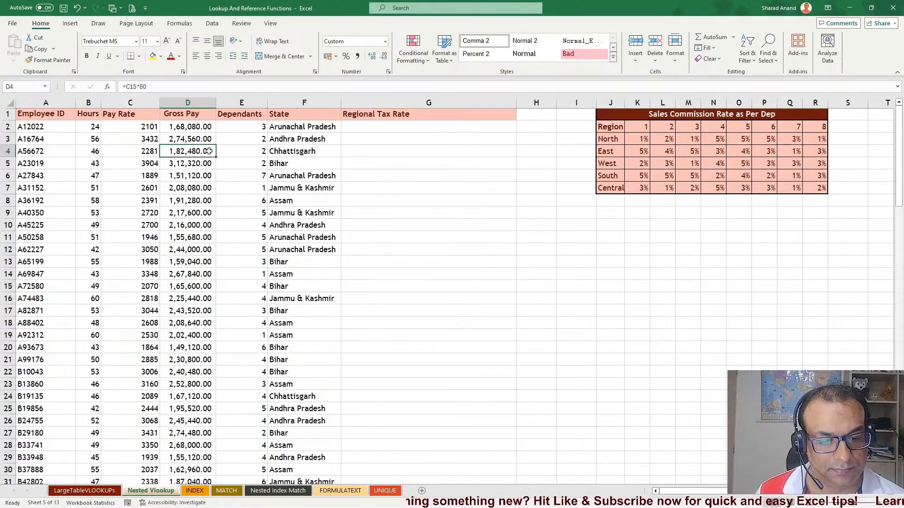
pyautogui.moveTo(260, 127); pyautogui.dragTo(259, 353)
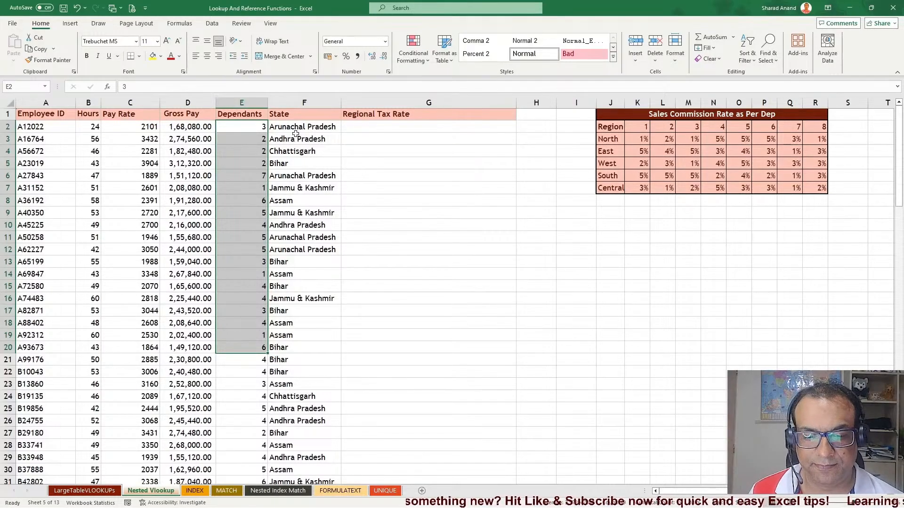
pyautogui.moveTo(288, 127); pyautogui.dragTo(281, 332)
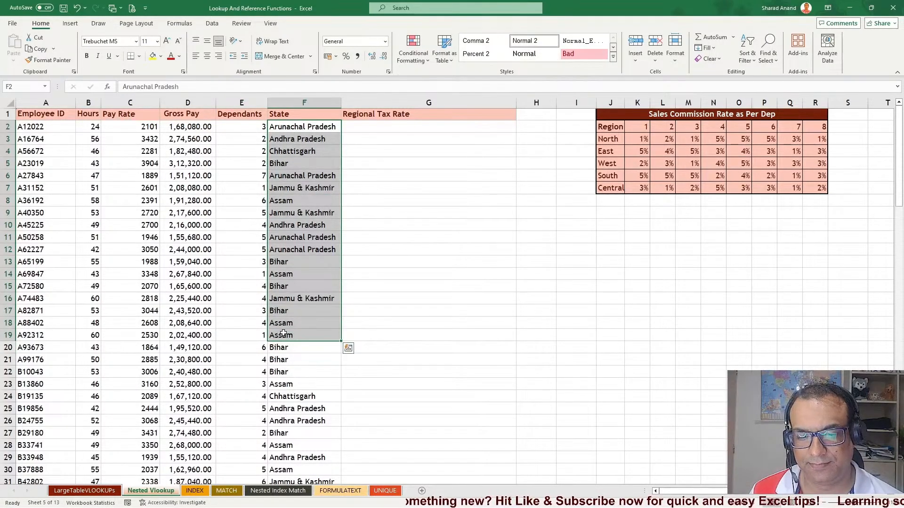
pyautogui.moveTo(407, 117); pyautogui.dragTo(412, 351)
pyautogui.moveTo(419, 126); pyautogui.dragTo(410, 334)
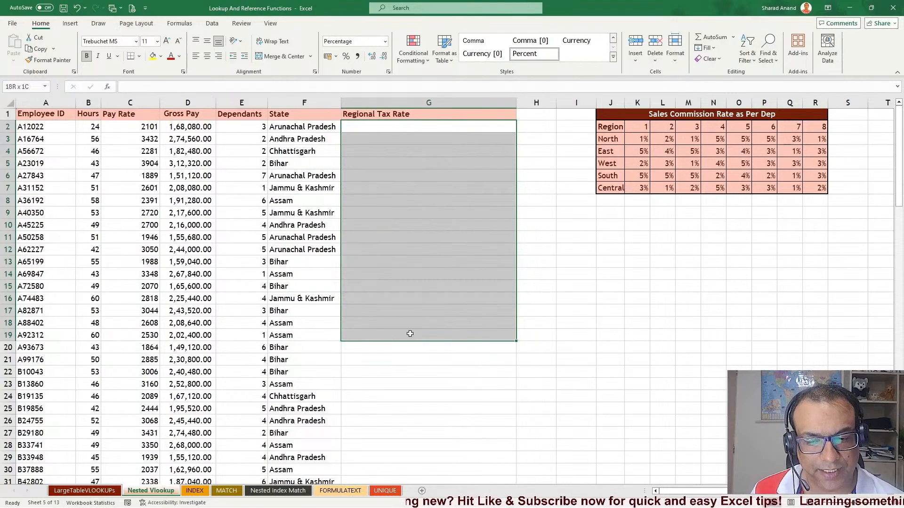
pyautogui.moveTo(410, 333); pyautogui.dragTo(410, 334)
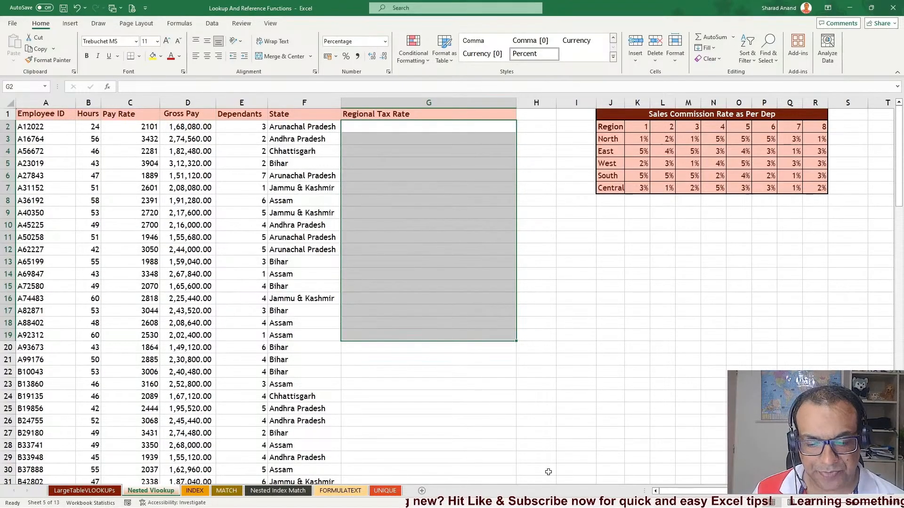
# Widen the Region column J of the Sales Commission Rate table so the region names fit
pyautogui.moveTo(631, 115); pyautogui.dragTo(658, 184)
pyautogui.moveTo(625, 103); pyautogui.dragTo(639, 105)
pyautogui.click(620, 248)
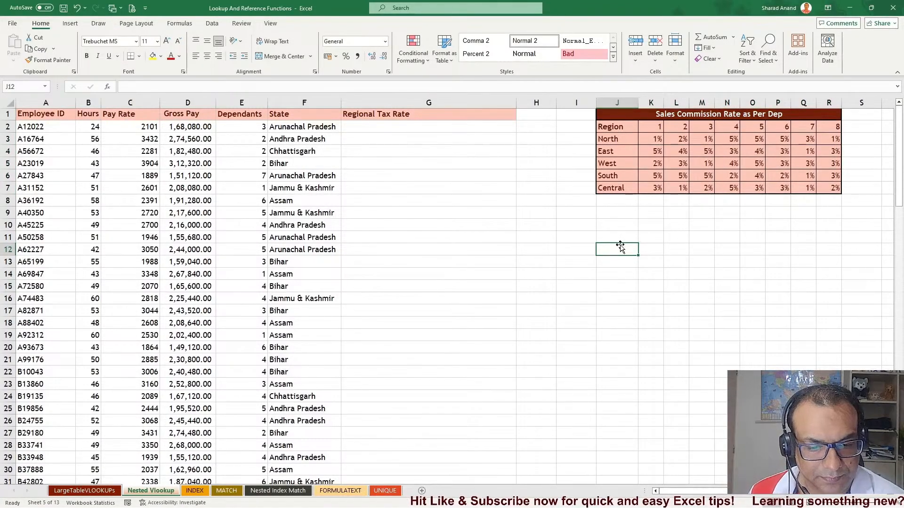
pyautogui.click(614, 137)
pyautogui.click(622, 155)
pyautogui.click(619, 162)
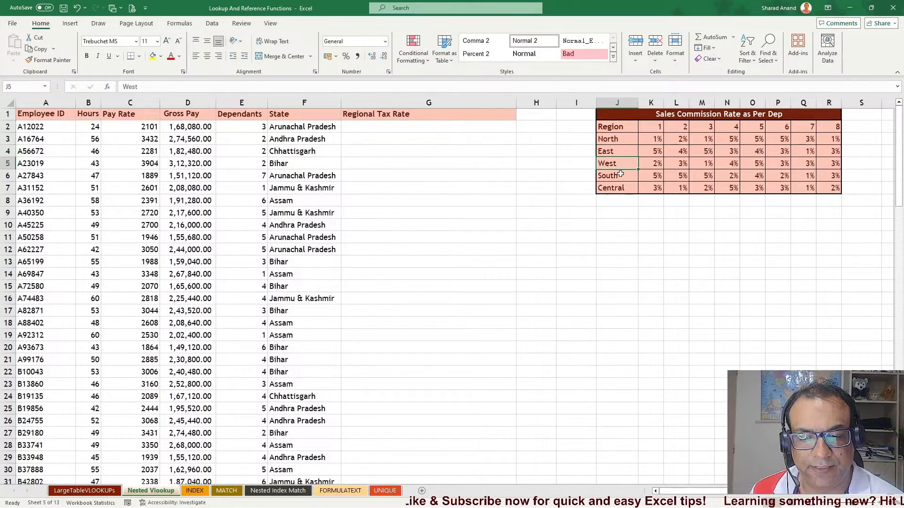
pyautogui.click(619, 172)
pyautogui.click(615, 188)
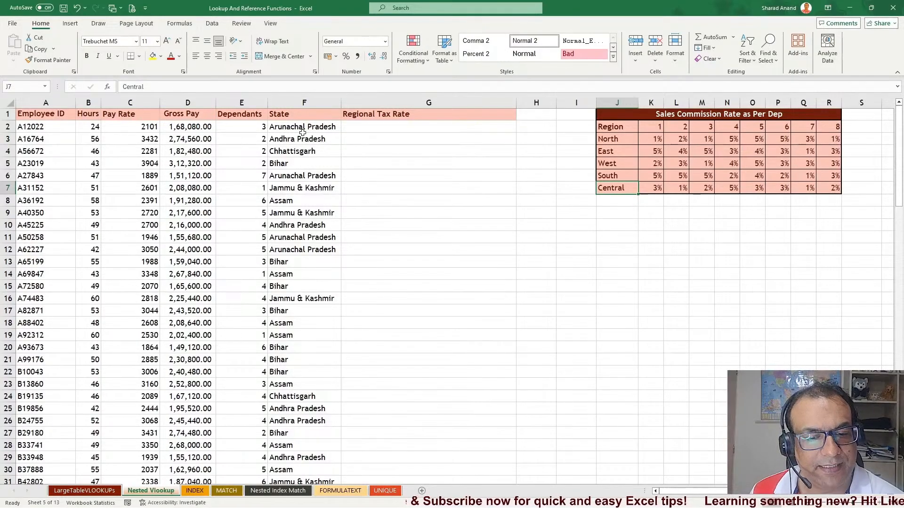
# Highlight the Dependants and State cells of the first employee row in yellow
pyautogui.moveTo(303, 127); pyautogui.dragTo(296, 327)
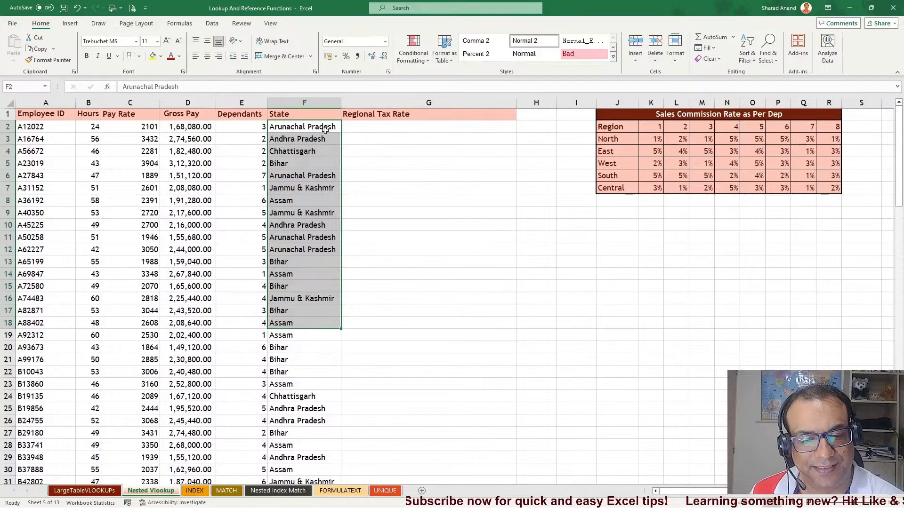
pyautogui.moveTo(321, 126); pyautogui.dragTo(306, 336)
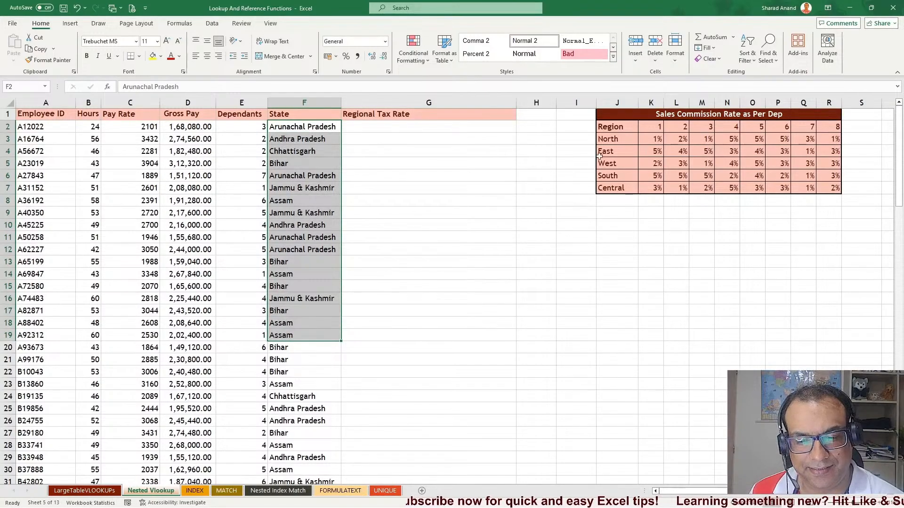
pyautogui.click(715, 115)
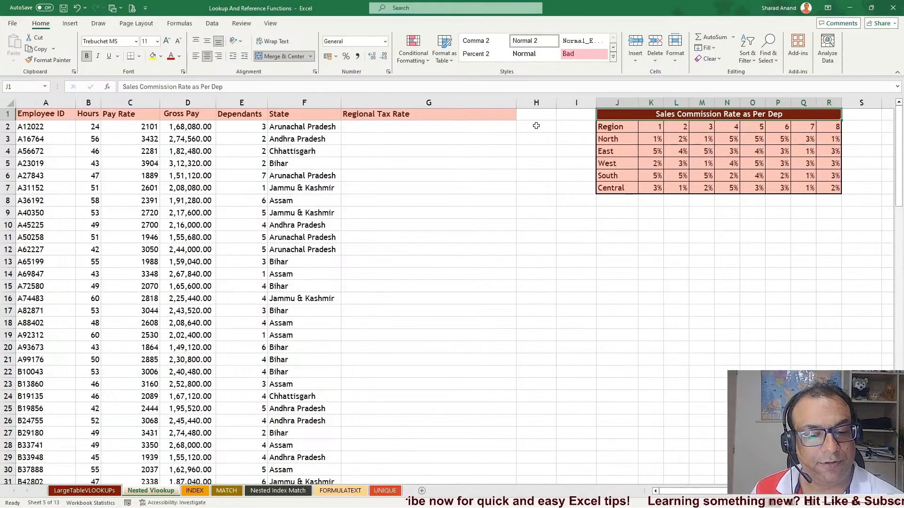
pyautogui.click(616, 150)
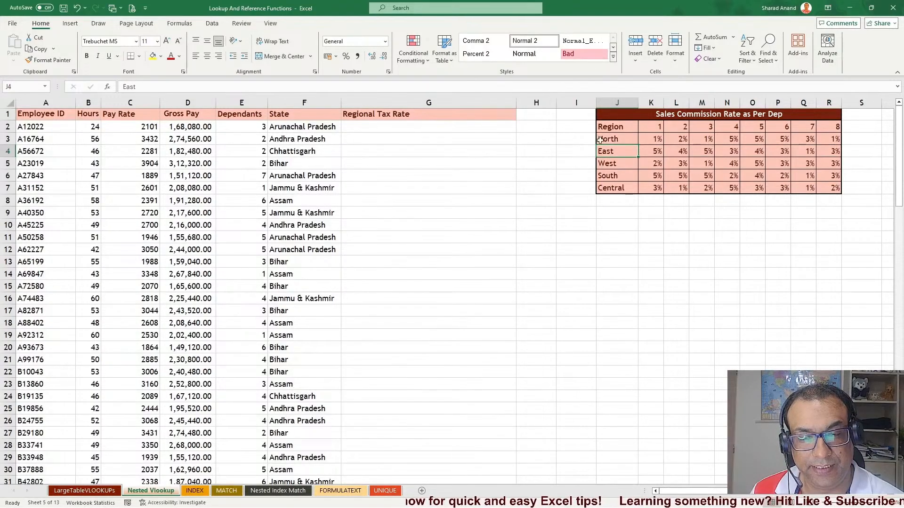
pyautogui.click(285, 128)
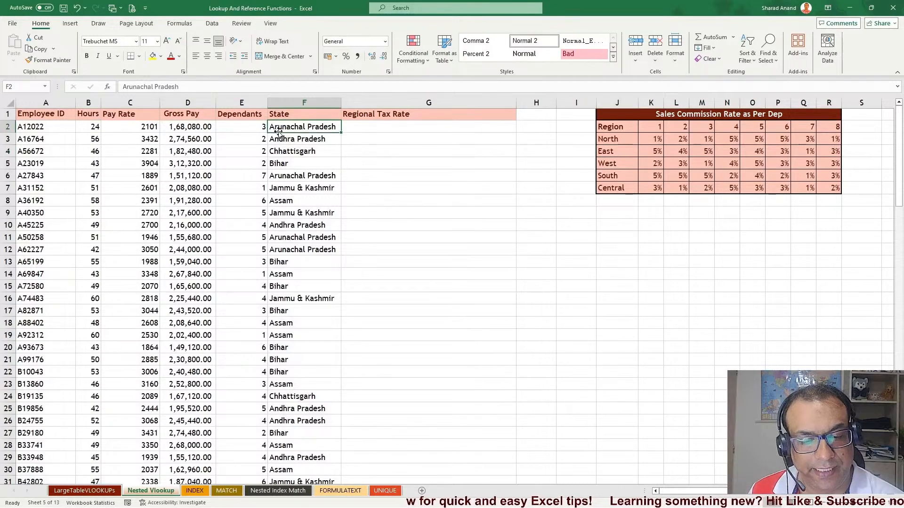
pyautogui.moveTo(261, 127); pyautogui.dragTo(275, 125)
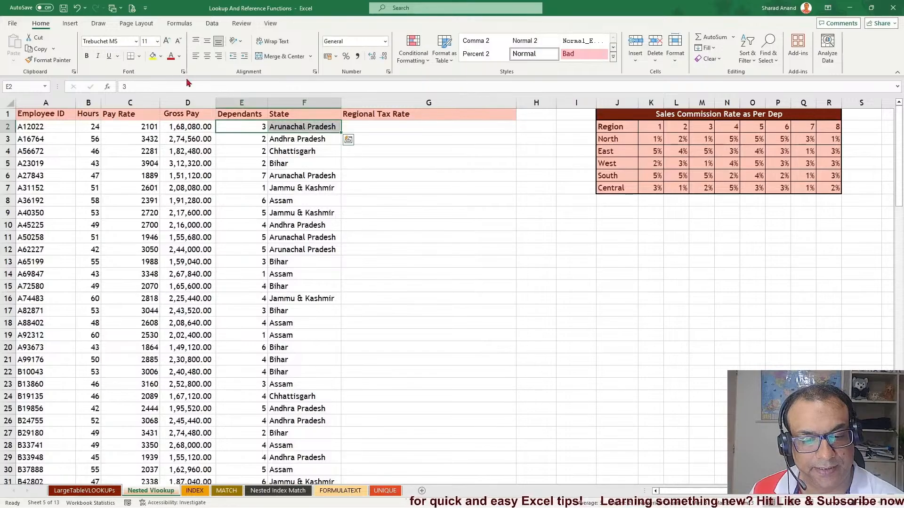
pyautogui.click(152, 56)
pyautogui.click(411, 199)
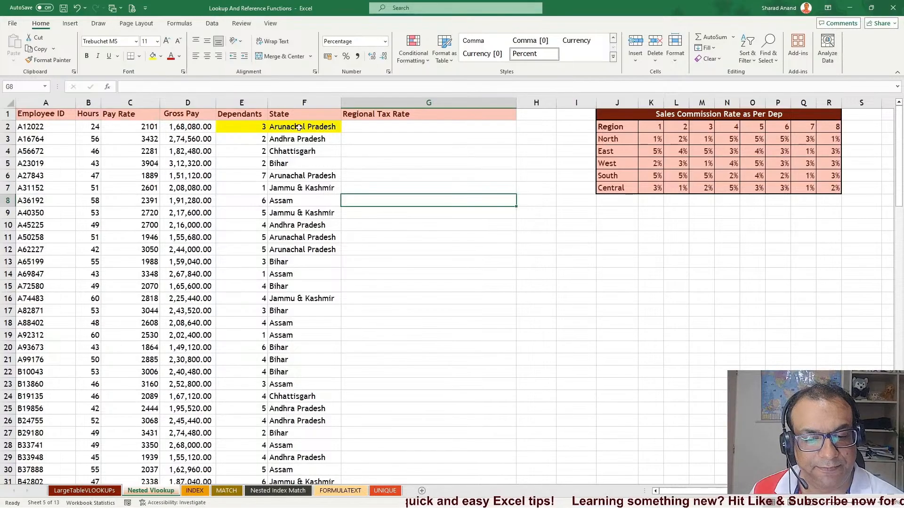
# Examine the commission rate table's regions and dependant columns against the first employee's dependants and state
pyautogui.click(255, 126)
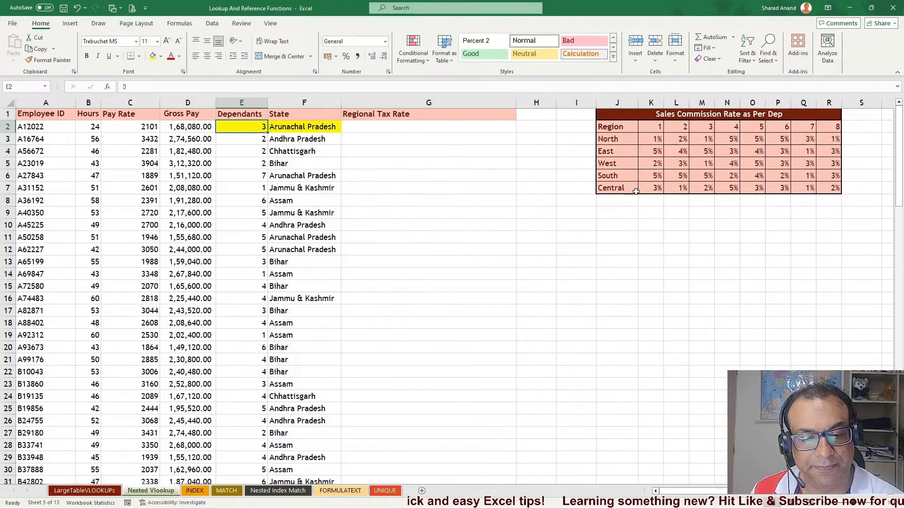
pyautogui.click(609, 152)
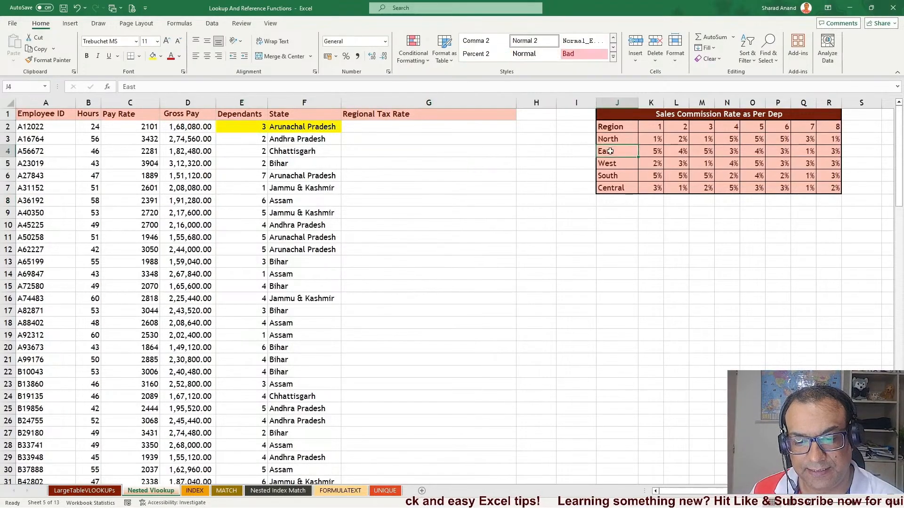
pyautogui.click(697, 127)
pyautogui.click(700, 149)
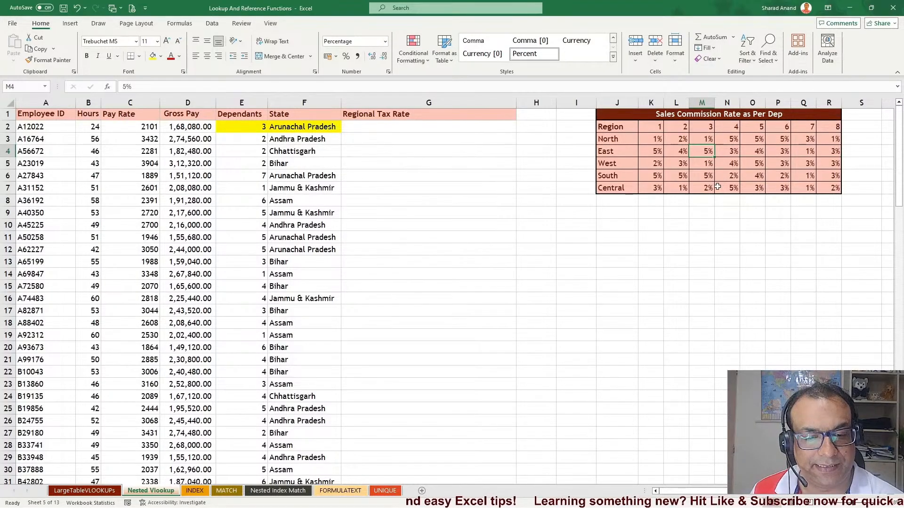
pyautogui.click(302, 141)
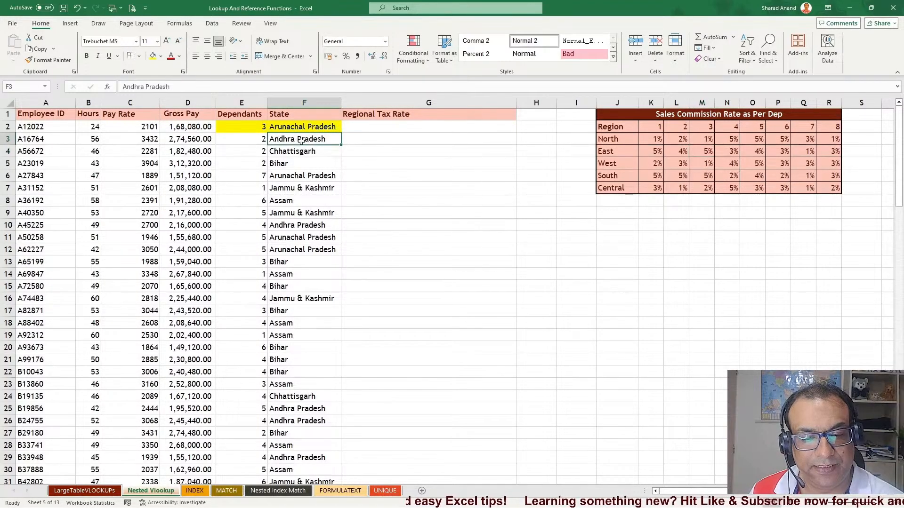
pyautogui.click(615, 177)
pyautogui.click(684, 175)
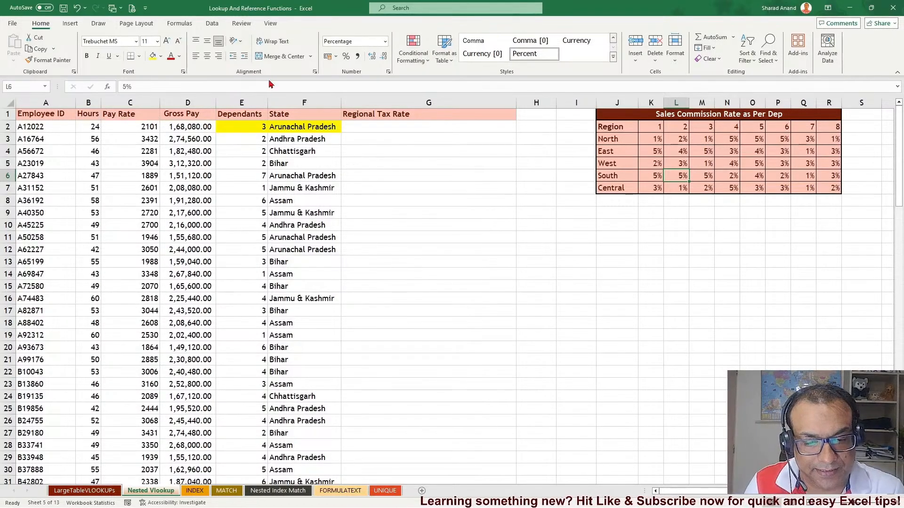
pyautogui.moveTo(253, 126); pyautogui.dragTo(299, 127)
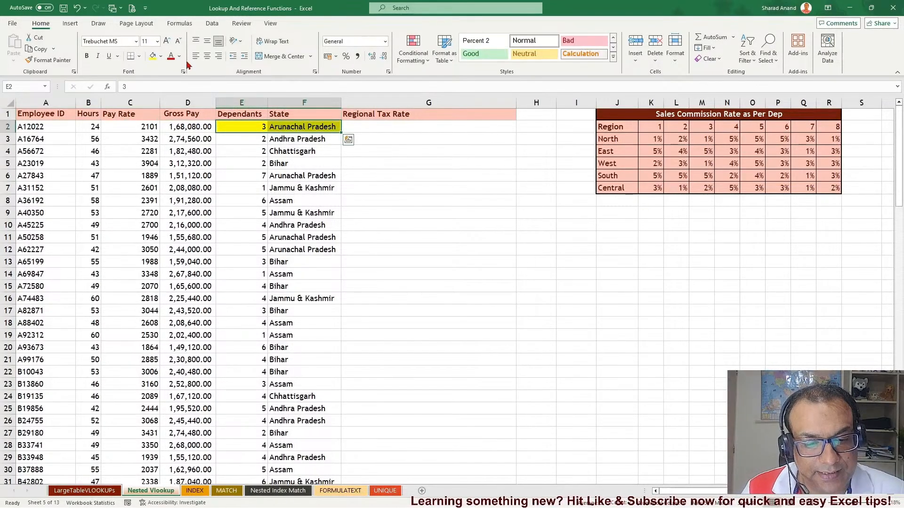
pyautogui.click(390, 192)
pyautogui.click(777, 433)
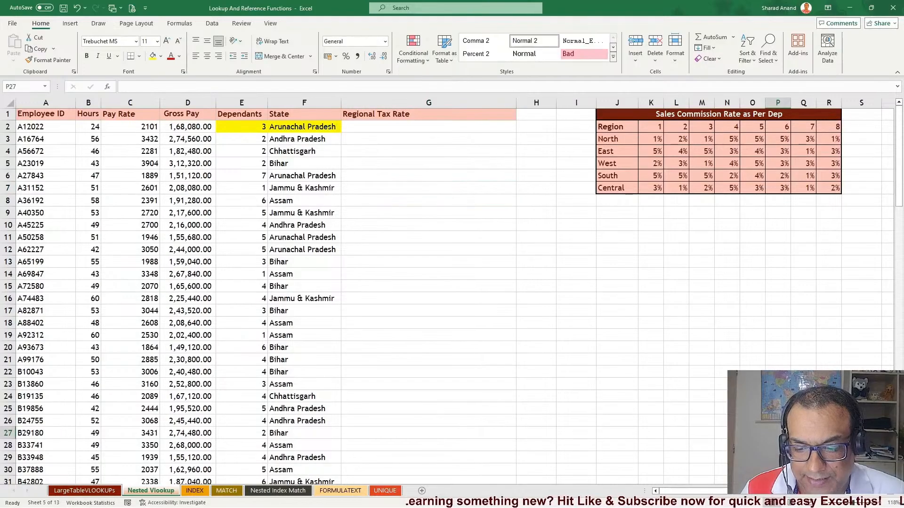
# Examine the State and Region mapping table further to the right
pyautogui.hscroll(3, 456, 292)
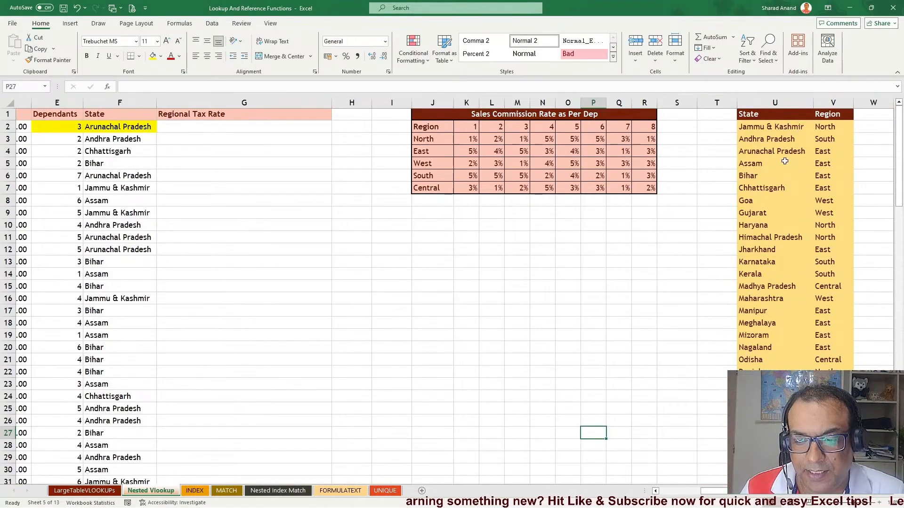
pyautogui.moveTo(777, 138); pyautogui.dragTo(776, 372)
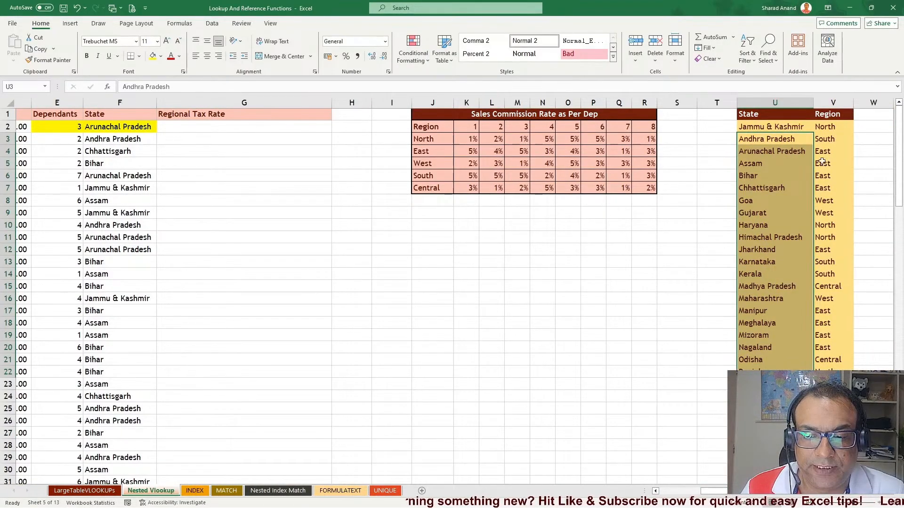
pyautogui.moveTo(828, 127); pyautogui.dragTo(813, 357)
pyautogui.scroll(-6, 798, 282)
pyautogui.scroll(6, 800, 263)
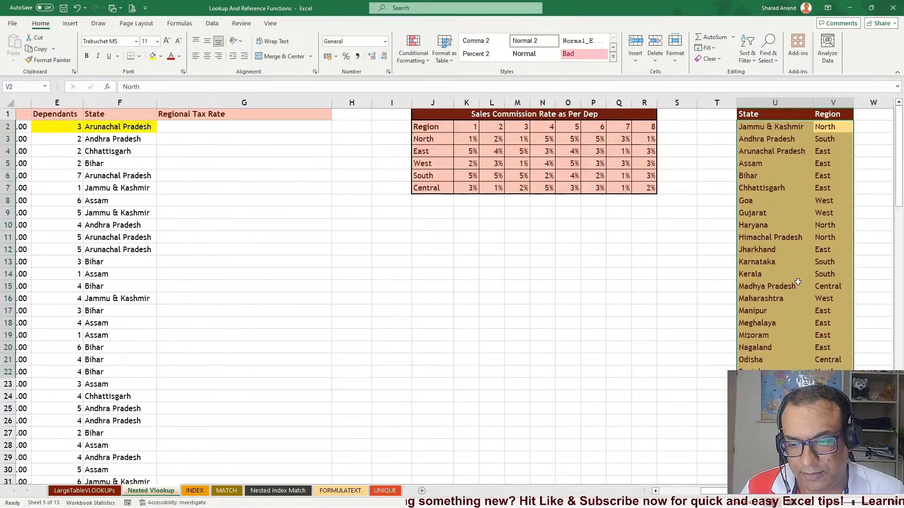
pyautogui.click(823, 261)
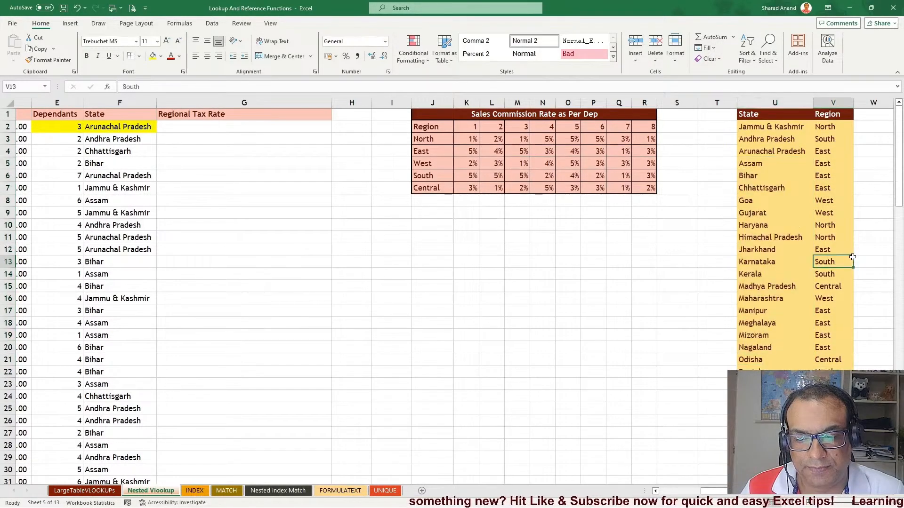
pyautogui.hscroll(-3, 556, 110)
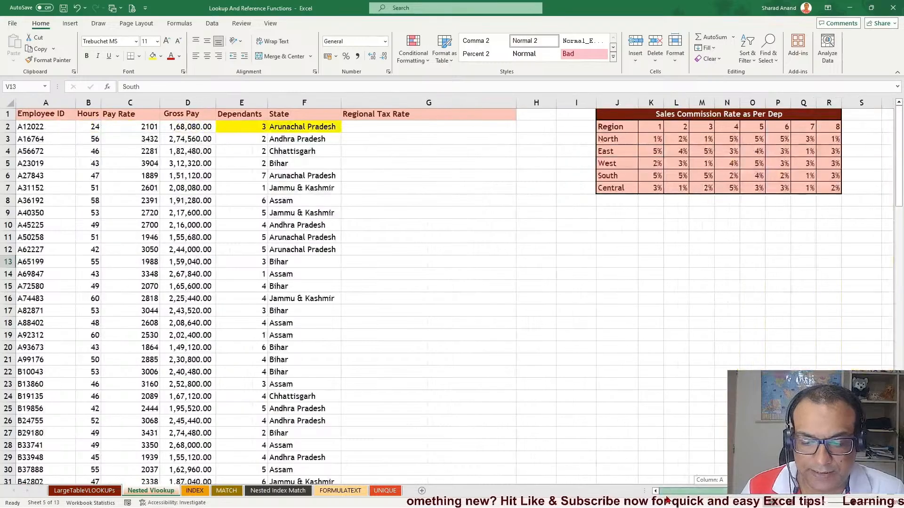
# Narrow the empty columns H and S separating the tables
pyautogui.moveTo(537, 103)
pyautogui.mouseDown()
pyautogui.moveTo(550, 102)
pyautogui.moveTo(528, 102)
pyautogui.mouseUp()
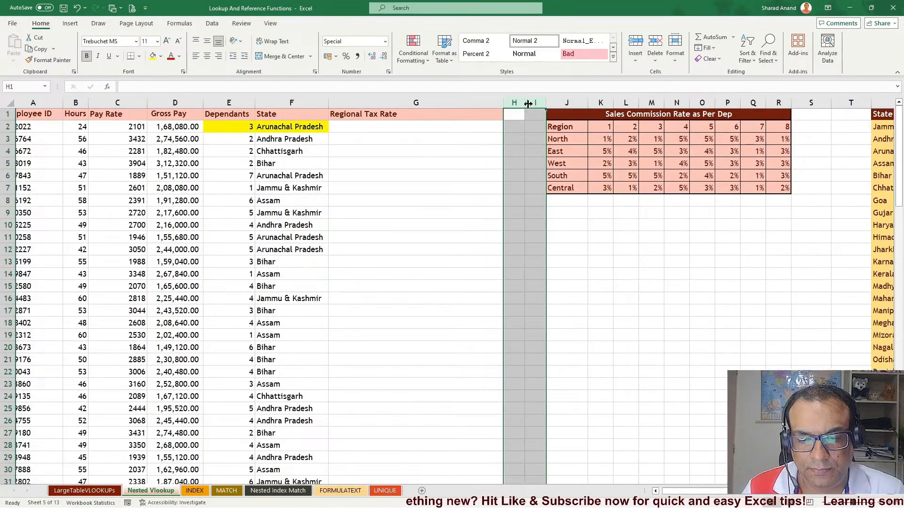
pyautogui.moveTo(814, 99)
pyautogui.mouseDown()
pyautogui.moveTo(850, 102)
pyautogui.moveTo(823, 102)
pyautogui.mouseUp()
pyautogui.click(796, 210)
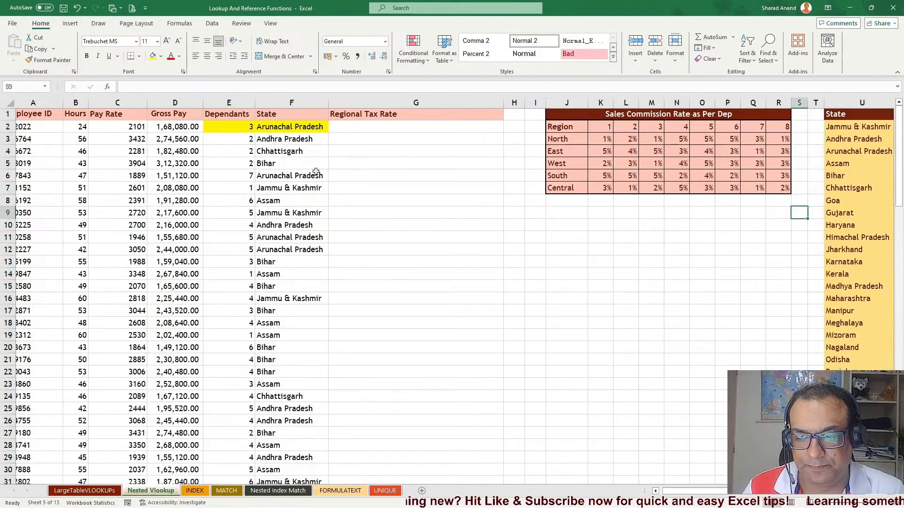
# Enter =VLOOKUP(F2,U:V,2,) in G2 to look up the region for the employee's state
pyautogui.click(380, 128)
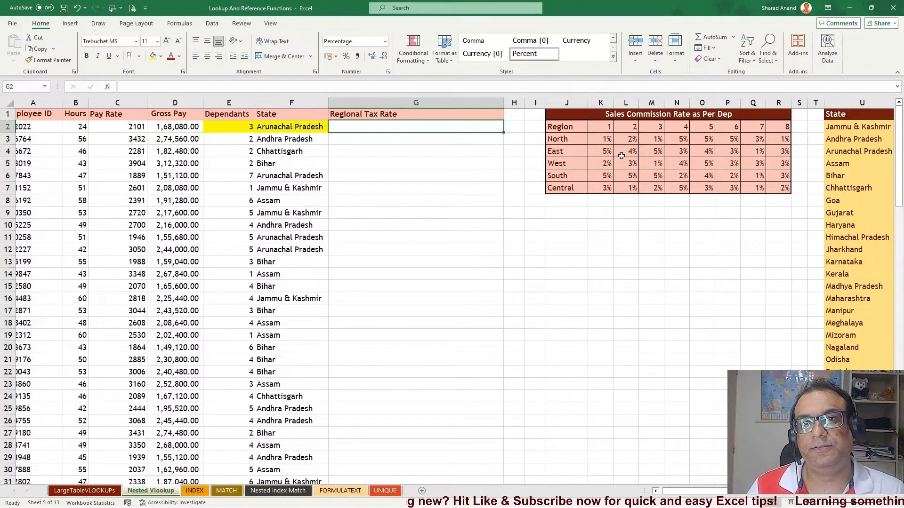
pyautogui.write('=')
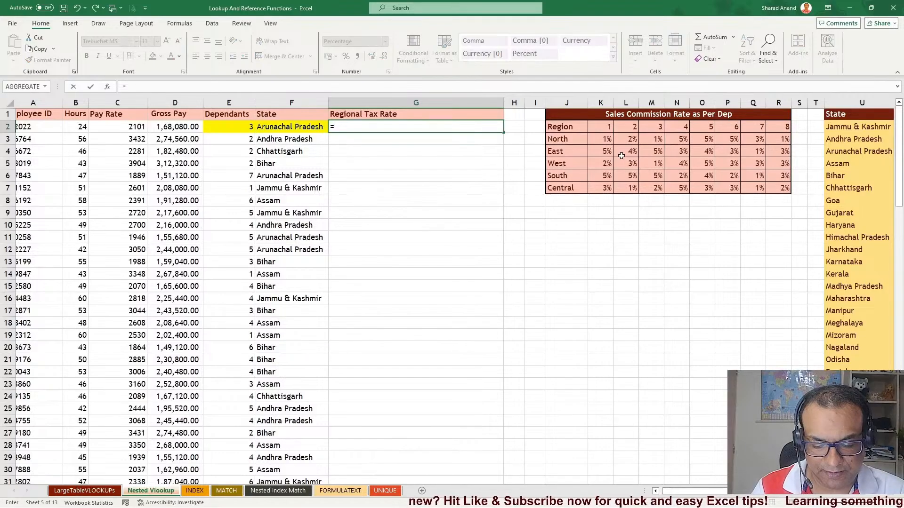
pyautogui.write('vlo')
pyautogui.press('Tab')
pyautogui.press('Left')
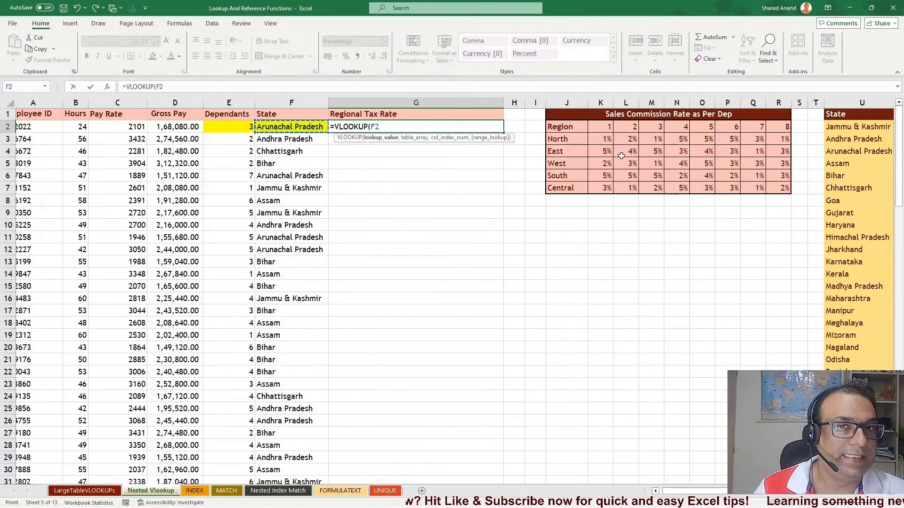
pyautogui.write(',')
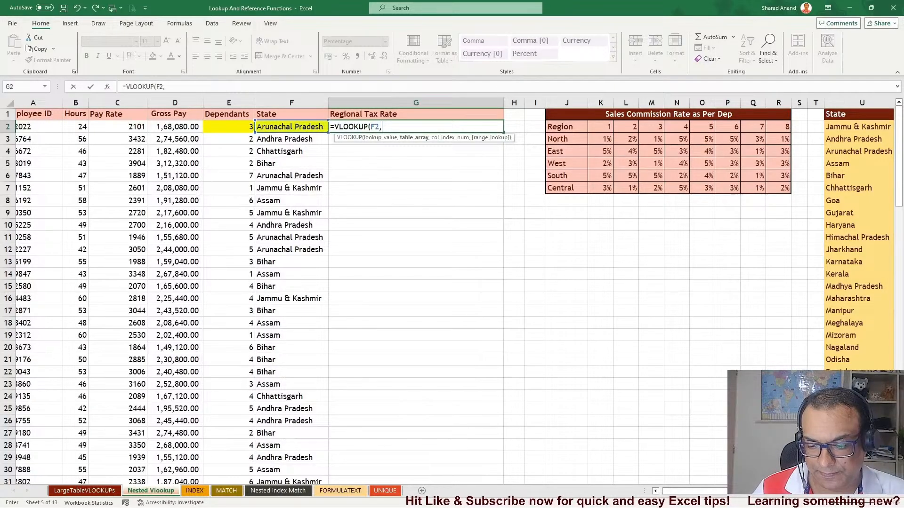
pyautogui.hscroll(2, 565, 283)
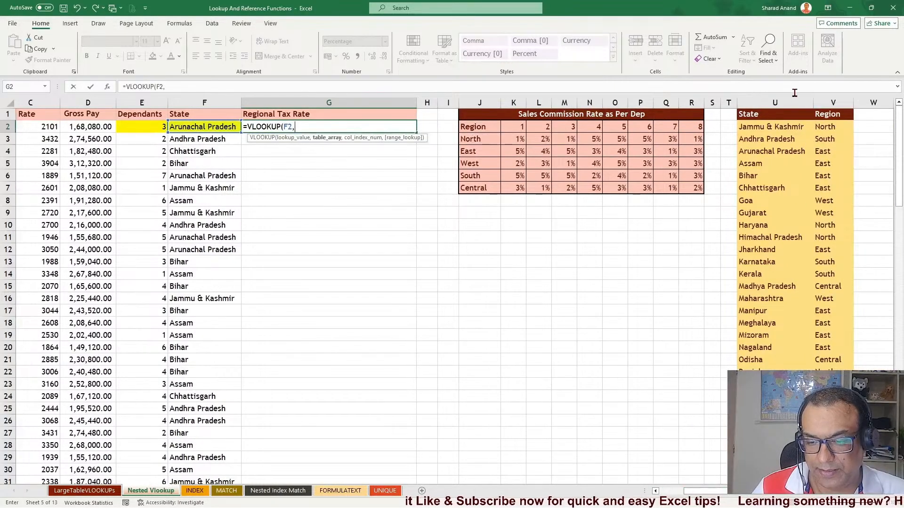
pyautogui.moveTo(791, 101); pyautogui.dragTo(819, 100)
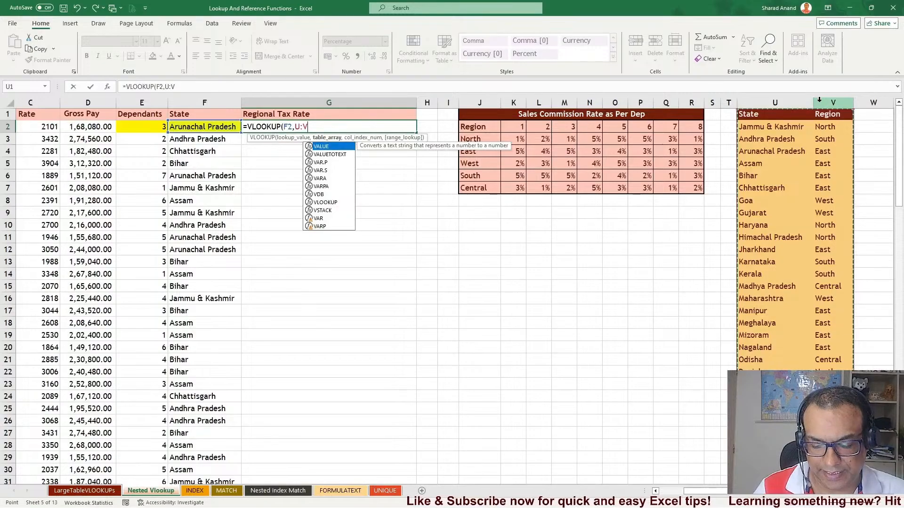
pyautogui.write(',2')
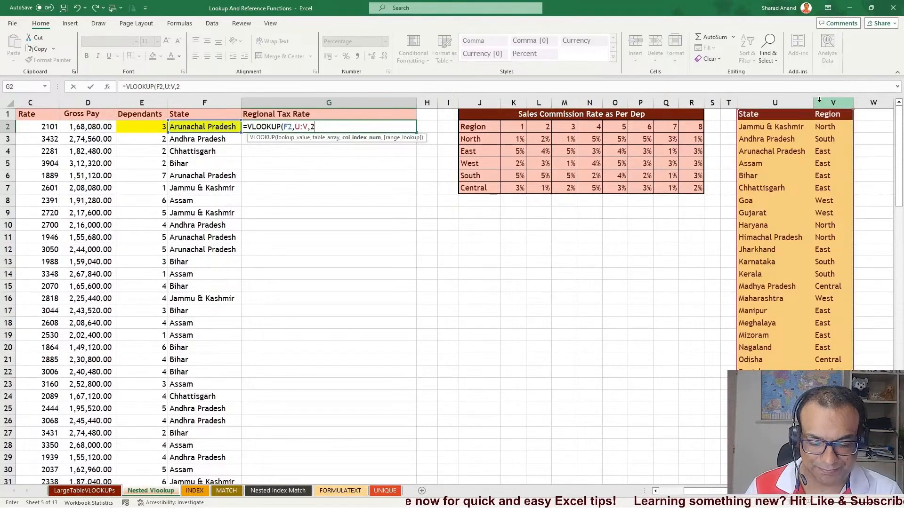
pyautogui.write(',')
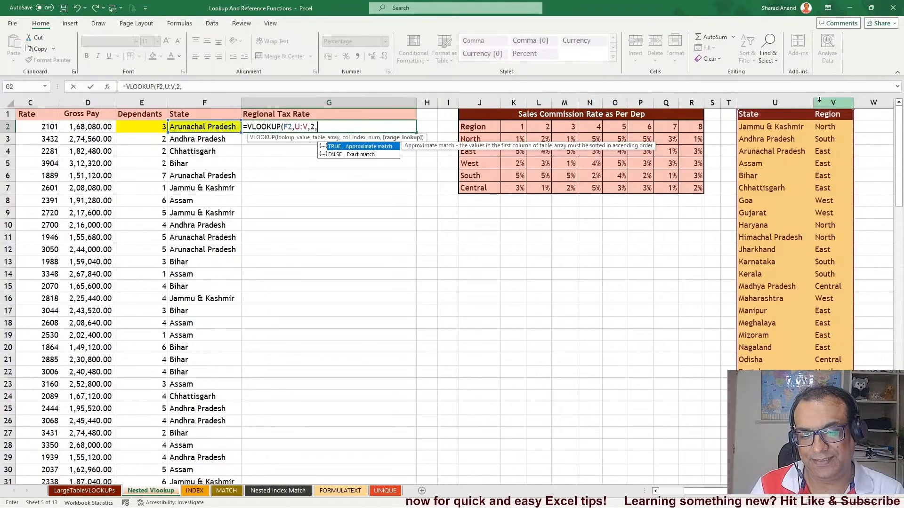
pyautogui.press('Return')
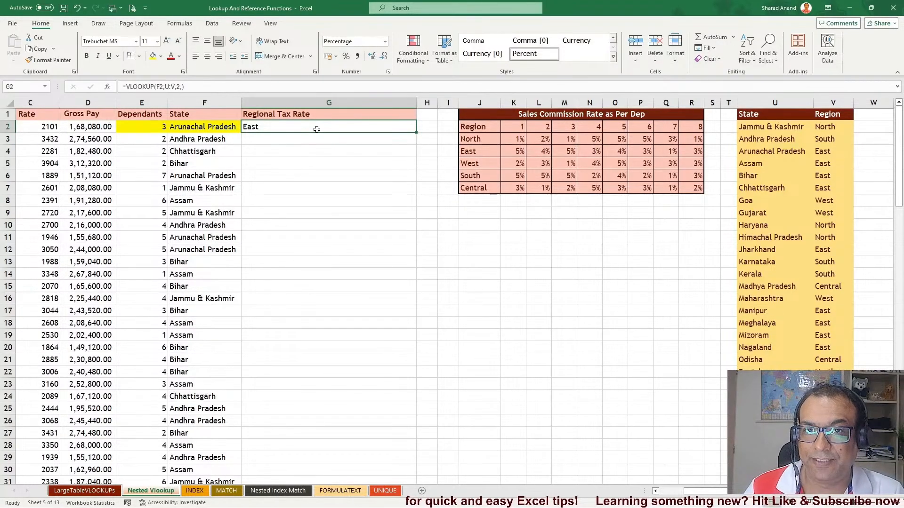
# Fill the VLOOKUP formula down the whole Regional Tax Rate column
pyautogui.doubleClick(416, 131)
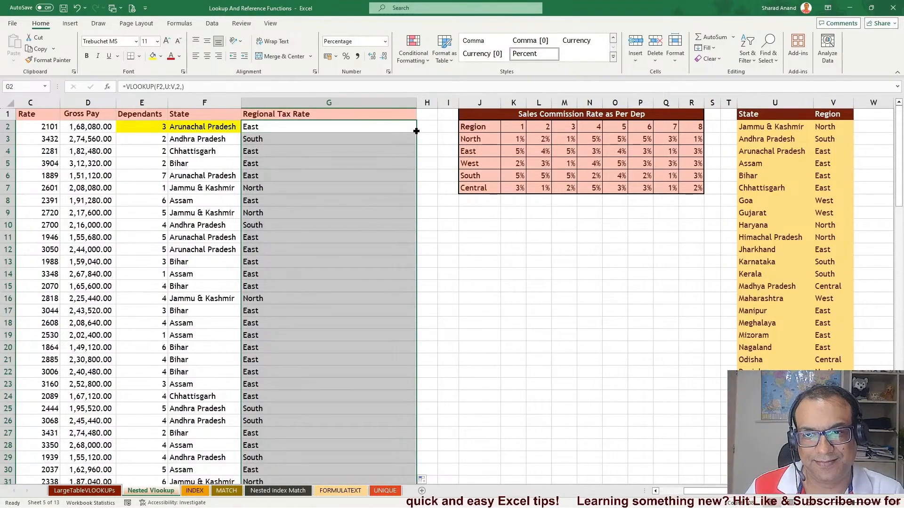
pyautogui.click(325, 173)
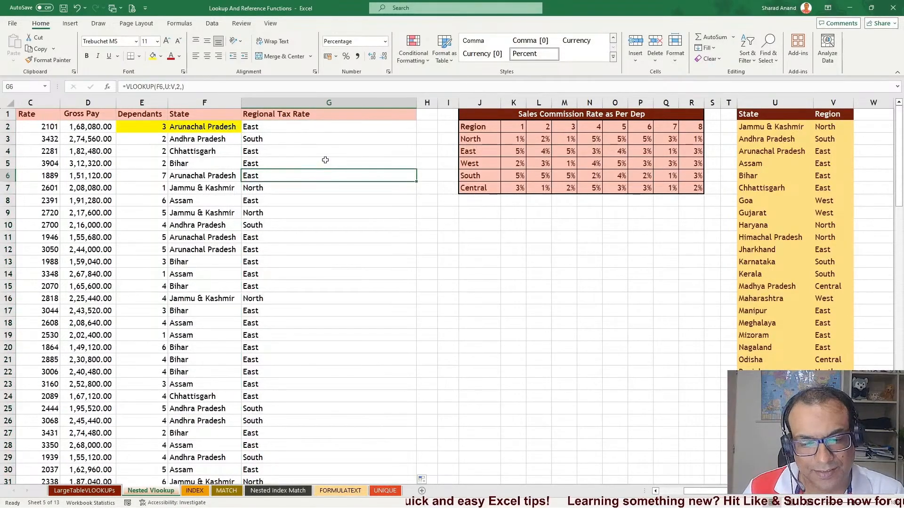
pyautogui.click(295, 128)
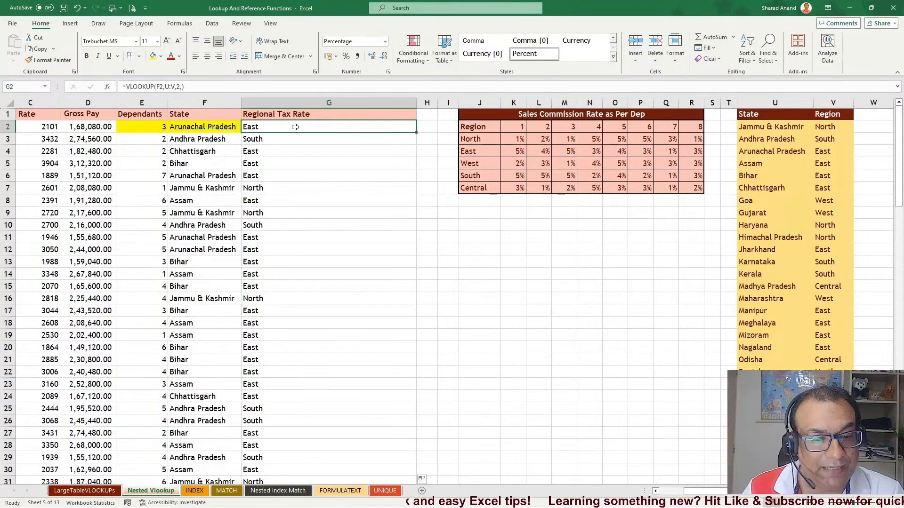
# Select the percentage grid of the commission rate table to examine its rates
pyautogui.click(483, 150)
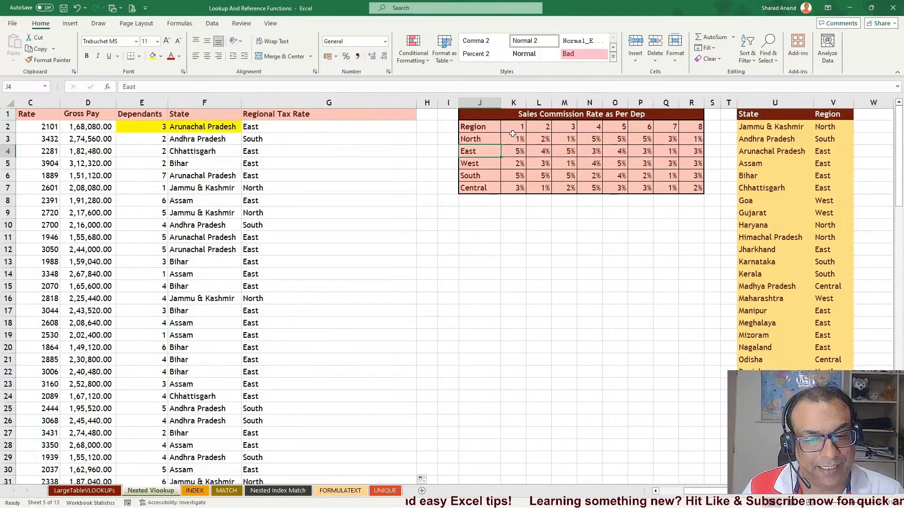
pyautogui.moveTo(514, 138); pyautogui.dragTo(702, 187)
pyautogui.click(589, 236)
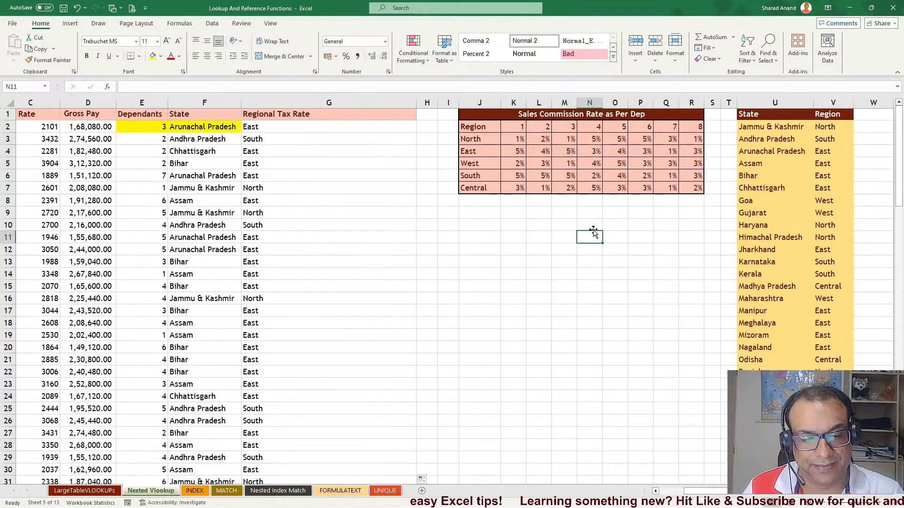
# Evaluate the inner region lookup inside G2's formula for inspection, then abandon the edit
pyautogui.click(267, 126)
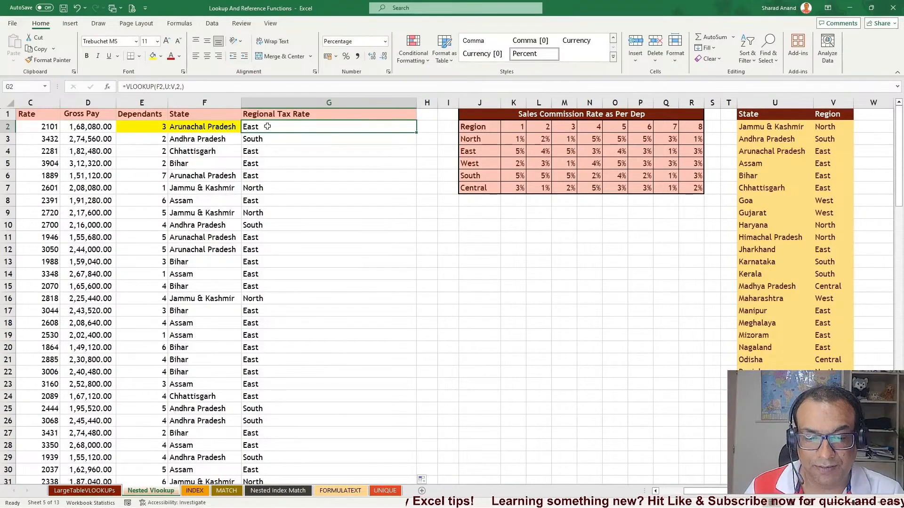
pyautogui.moveTo(267, 127); pyautogui.dragTo(273, 322)
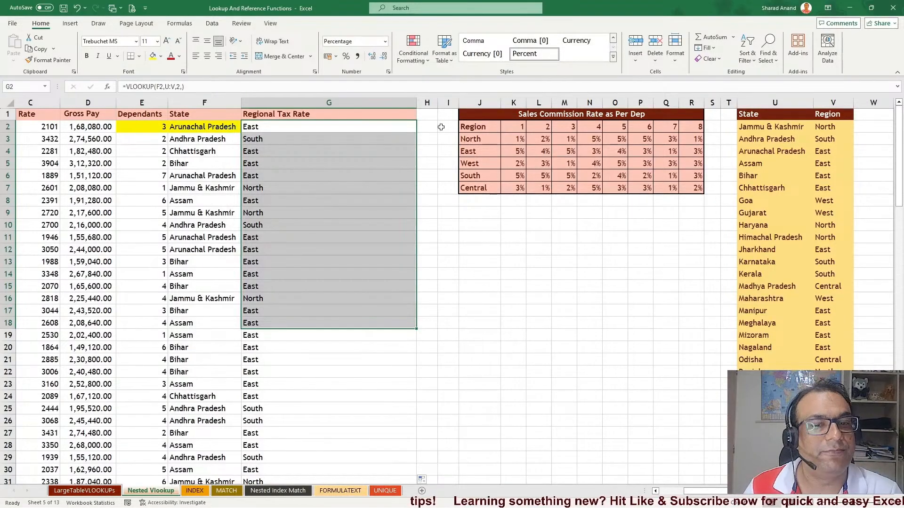
pyautogui.click(268, 129)
pyautogui.doubleClick(267, 129)
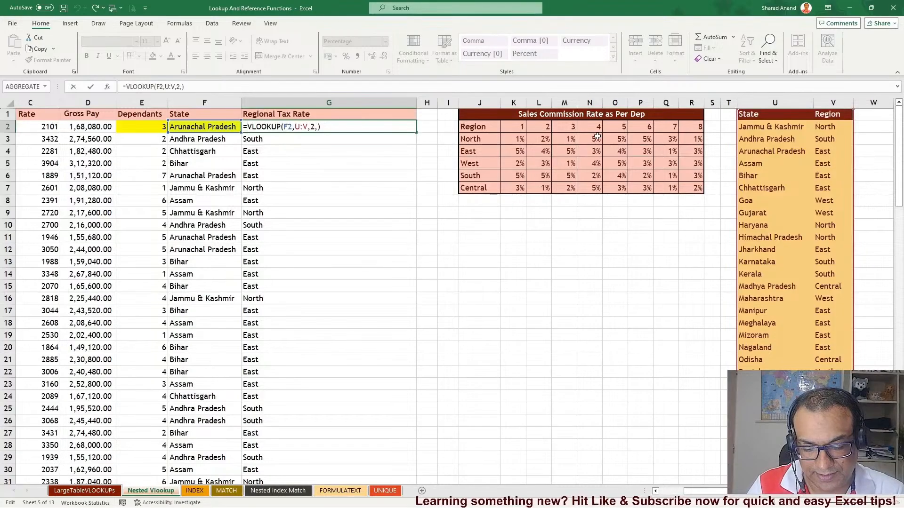
pyautogui.write('VLOOKUP(')
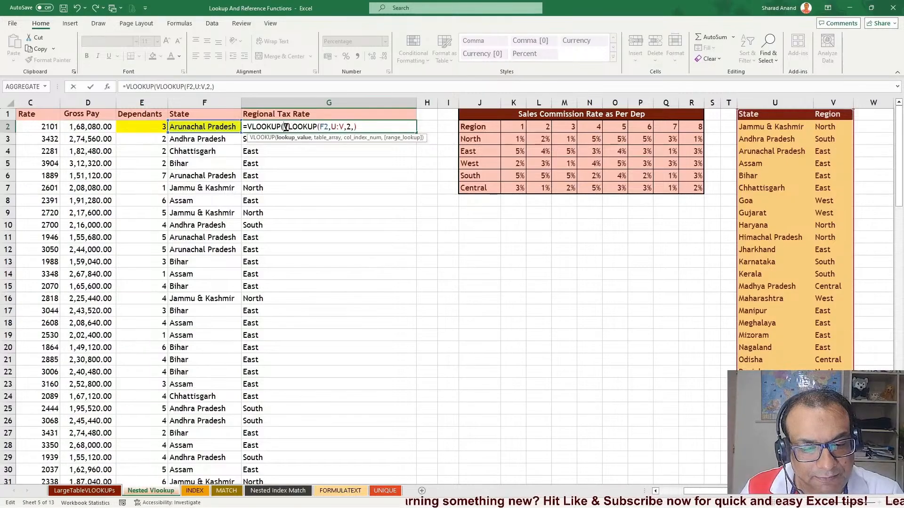
pyautogui.moveTo(284, 128); pyautogui.dragTo(373, 126)
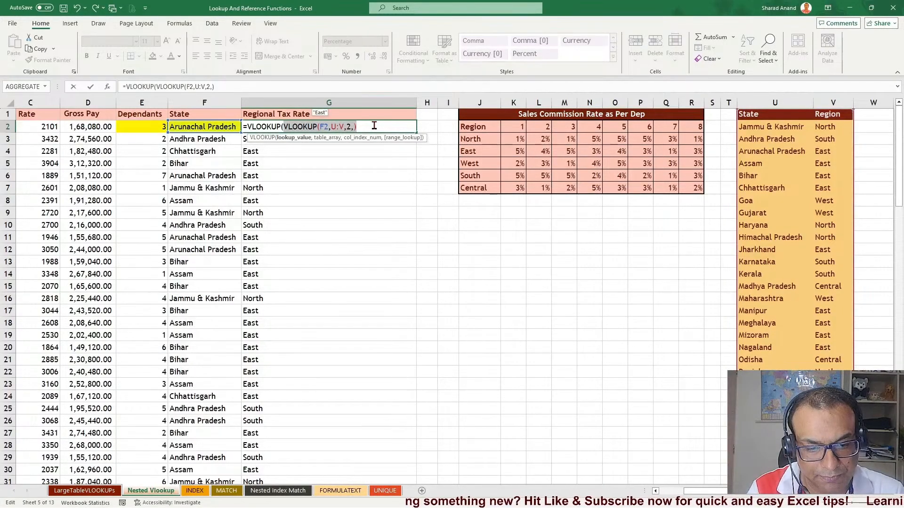
pyautogui.press('F9')
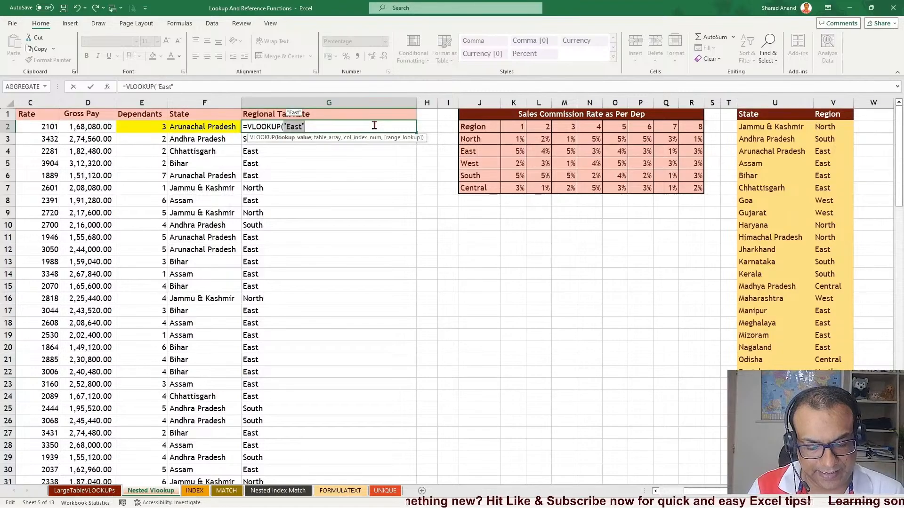
pyautogui.press('Escape')
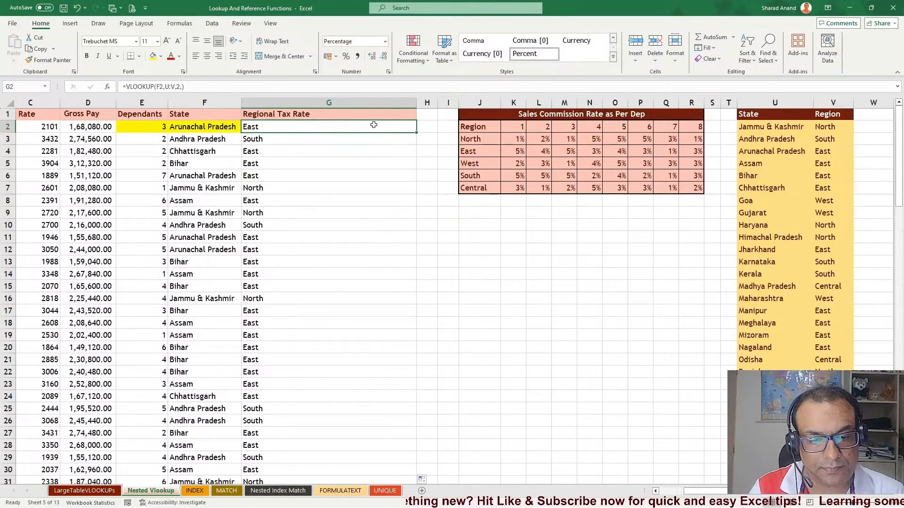
# Wrap G2's formula in an outer VLOOKUP whose table is the absolute commission grid $J$2:$R$7
pyautogui.press('F2')
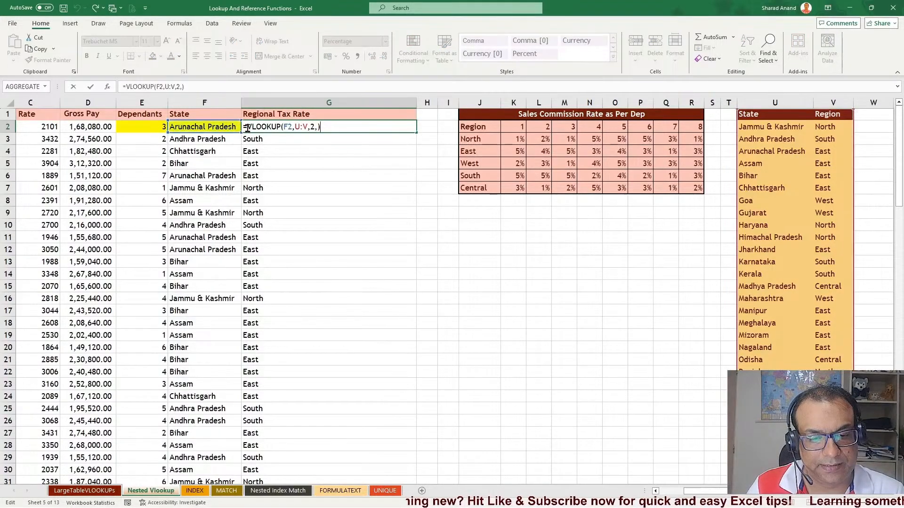
pyautogui.write('VLOOKUP(')
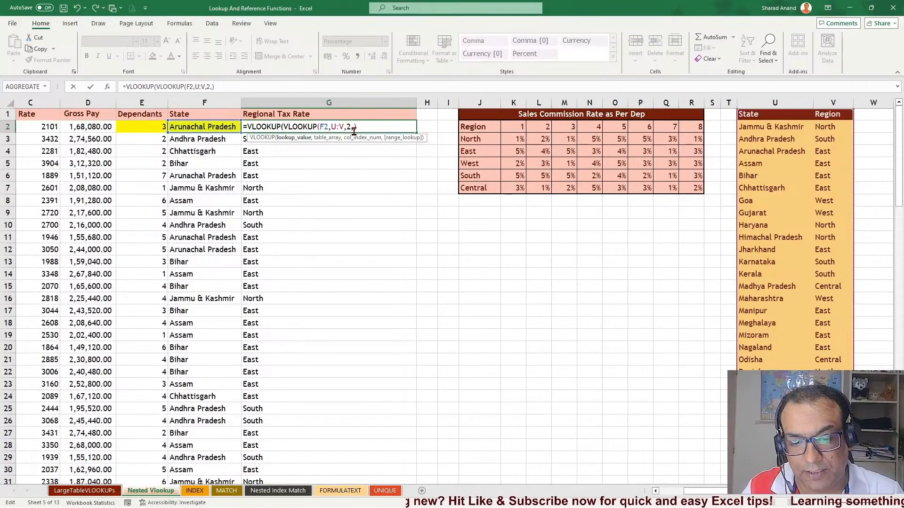
pyautogui.click(368, 128)
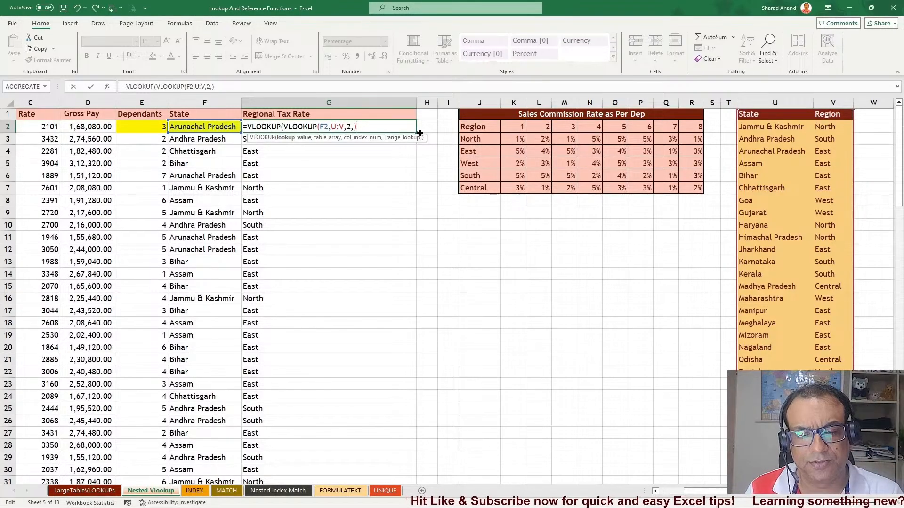
pyautogui.write(',')
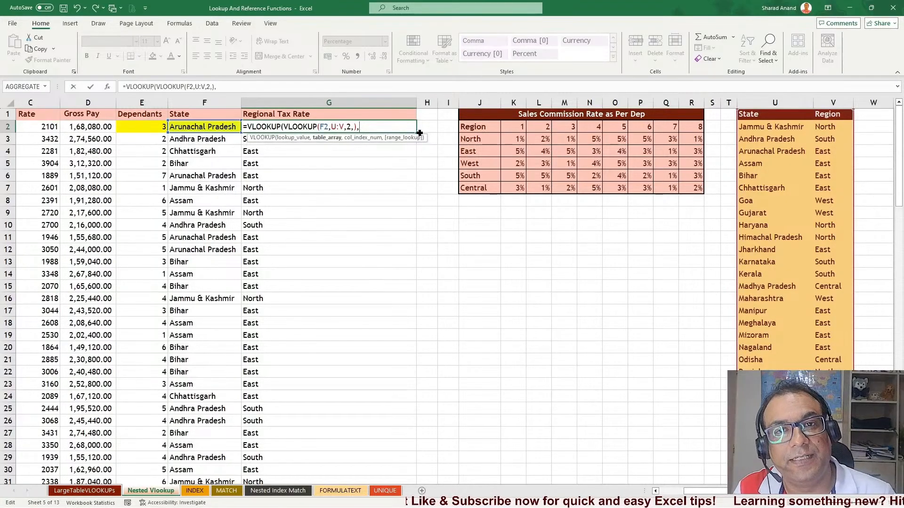
pyautogui.click(511, 136)
pyautogui.moveTo(512, 136); pyautogui.dragTo(695, 187)
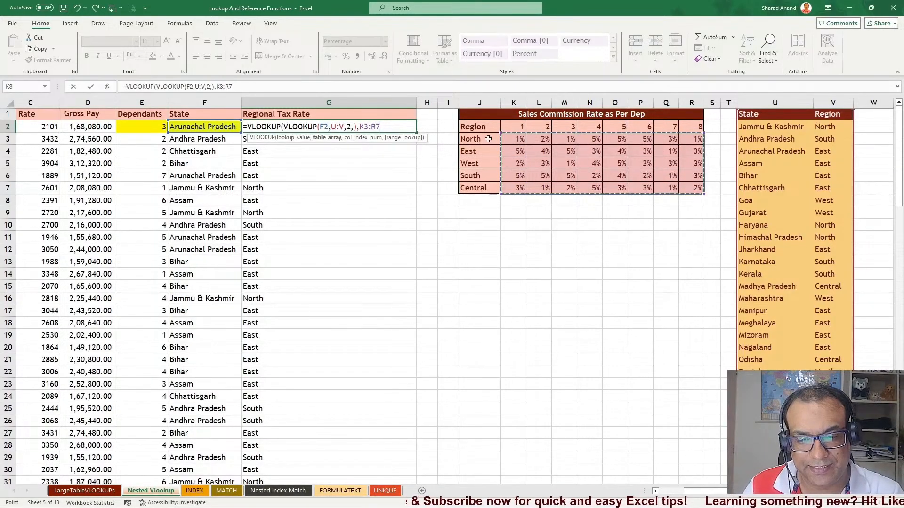
pyautogui.moveTo(475, 128); pyautogui.dragTo(687, 193)
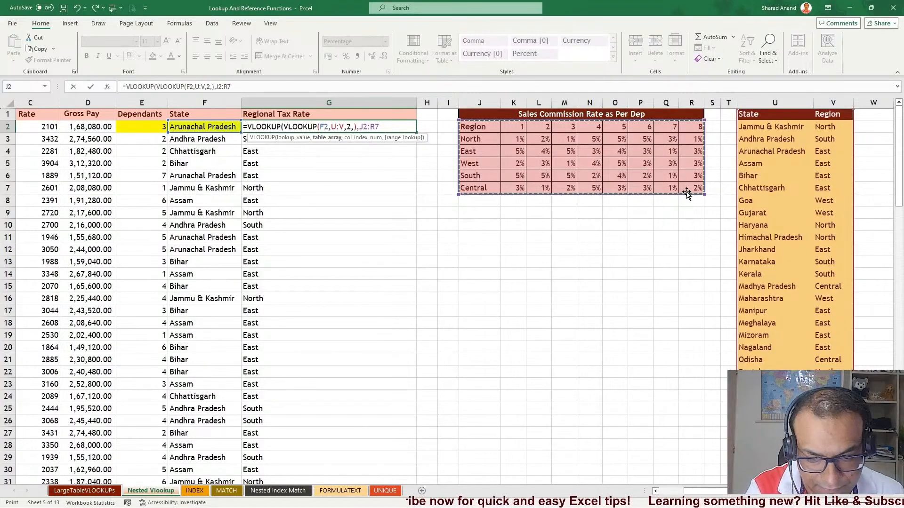
pyautogui.press('F4')
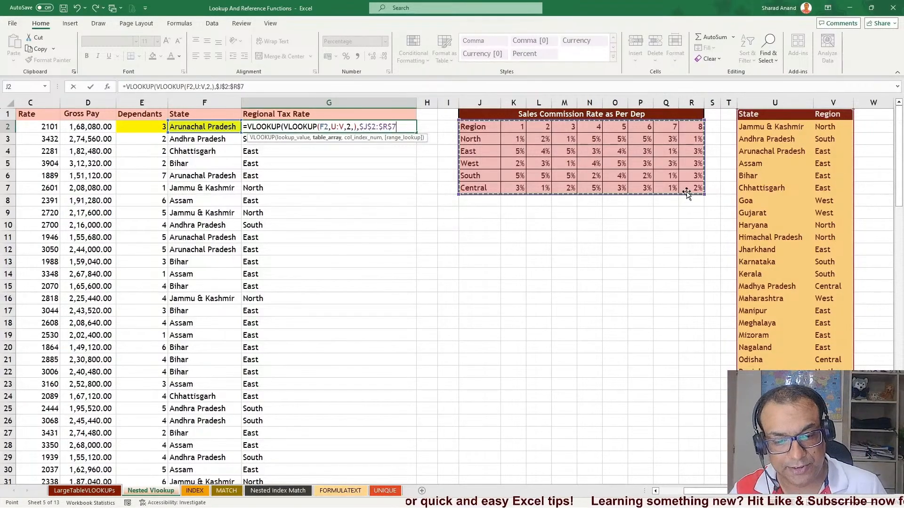
# Complete the outer VLOOKUP with column index E2+1 and exact match, and enter the formula
pyautogui.write(',')
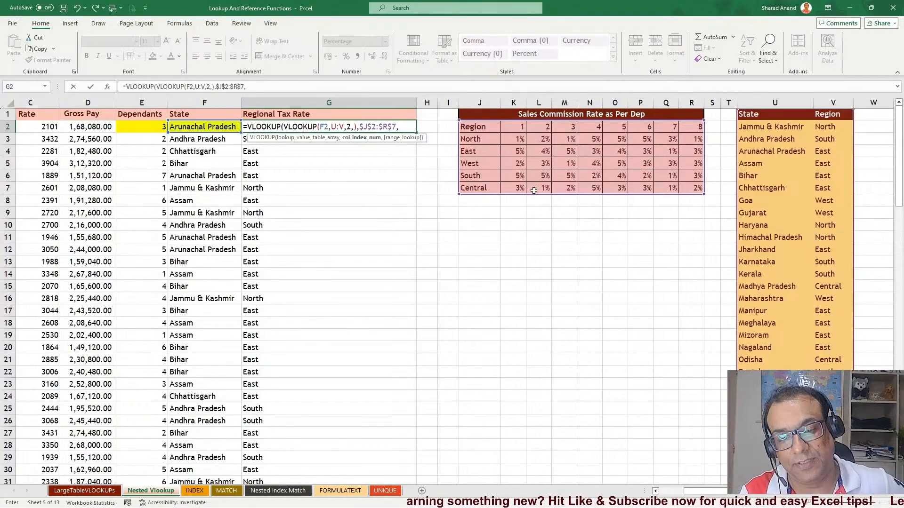
pyautogui.click(142, 127)
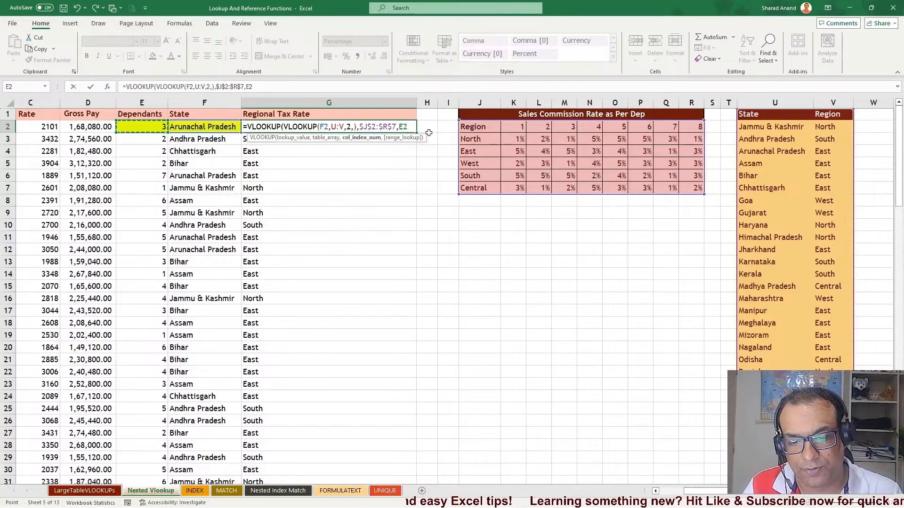
pyautogui.write('+1')
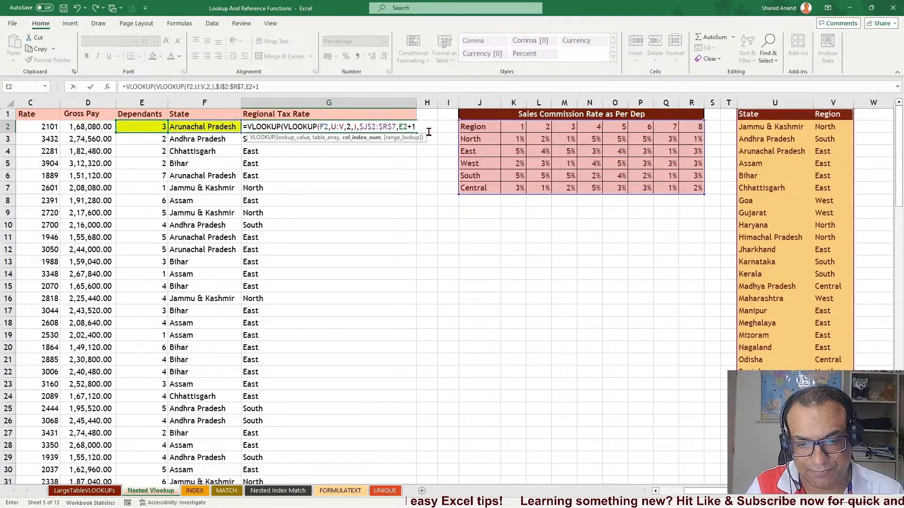
pyautogui.write(',')
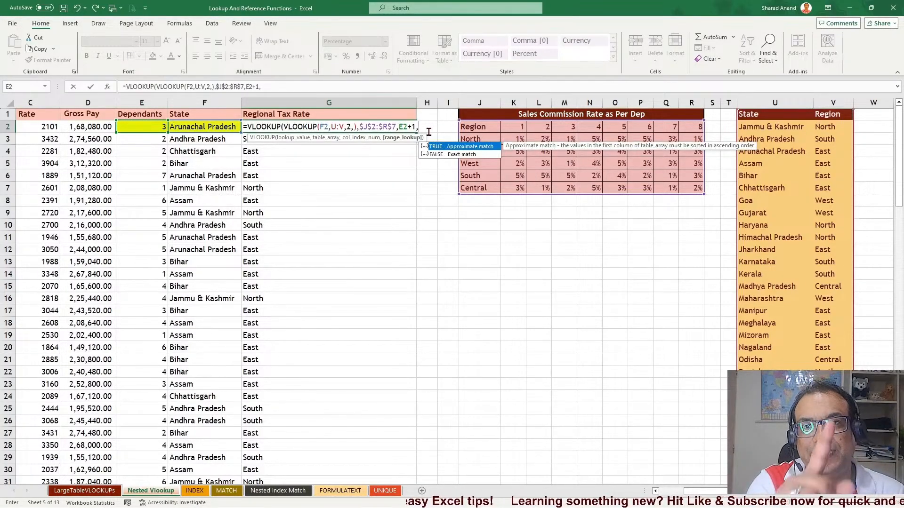
pyautogui.press('BackSpace')
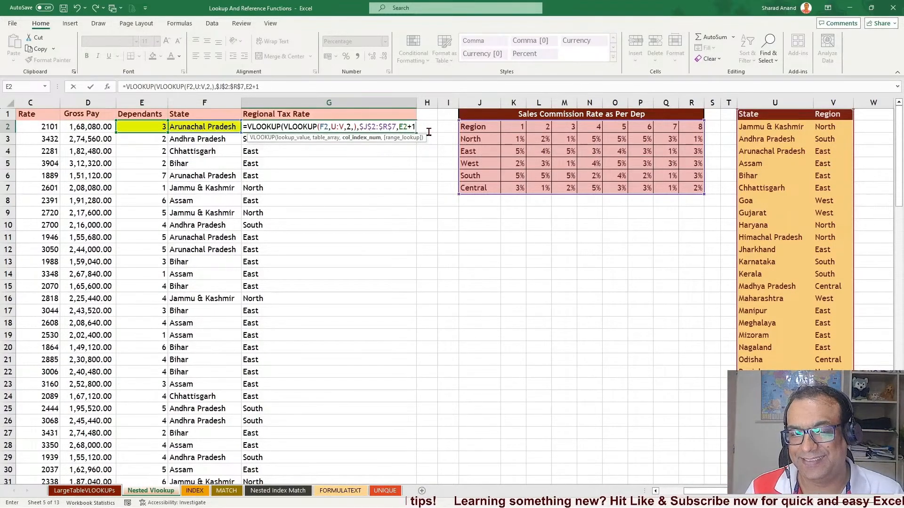
pyautogui.write(',')
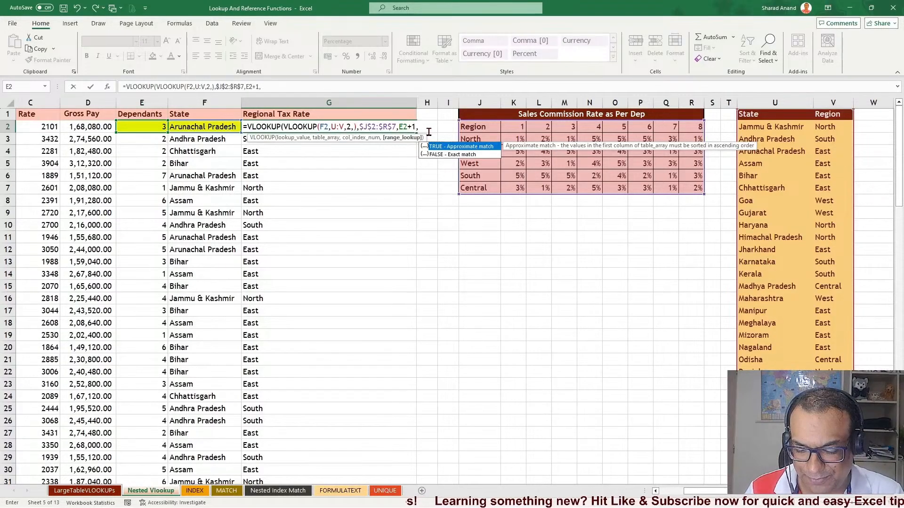
pyautogui.write(')')
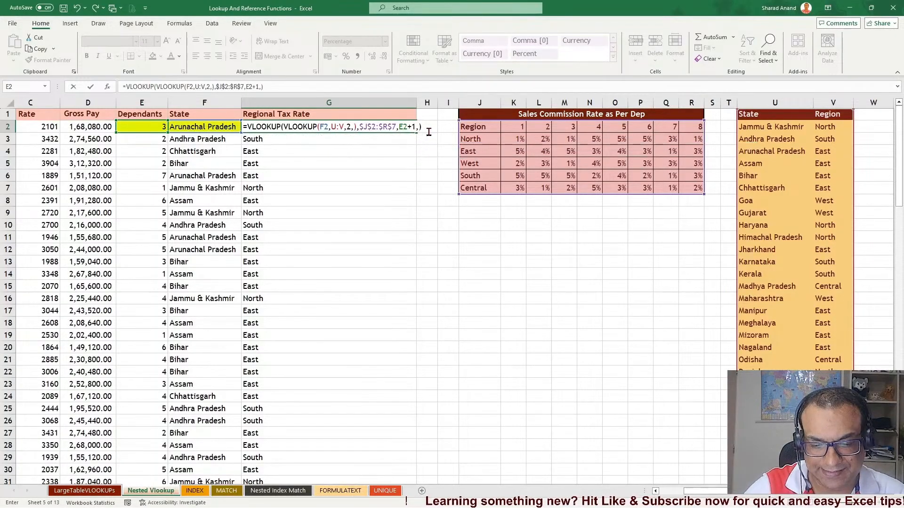
pyautogui.press('Return')
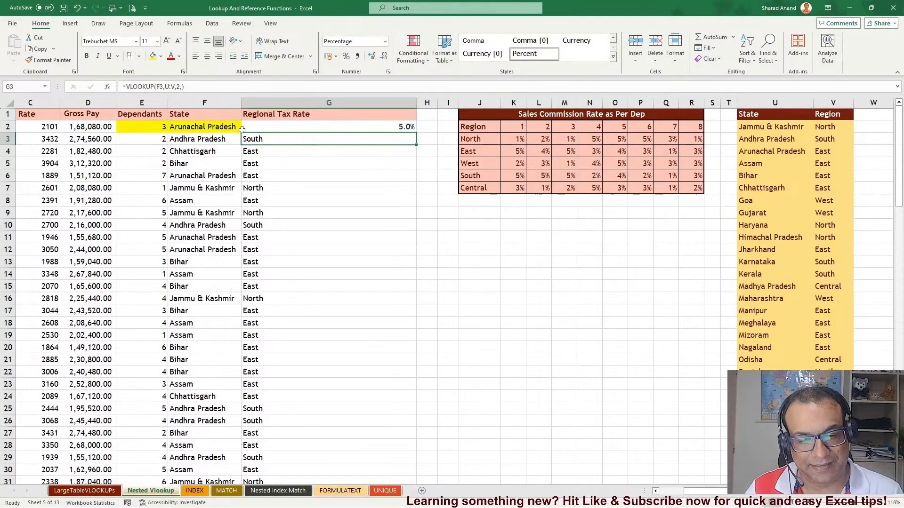
# Fill the nested VLOOKUP down the Regional Tax Rate column and inspect the copied formula in G13
pyautogui.click(380, 123)
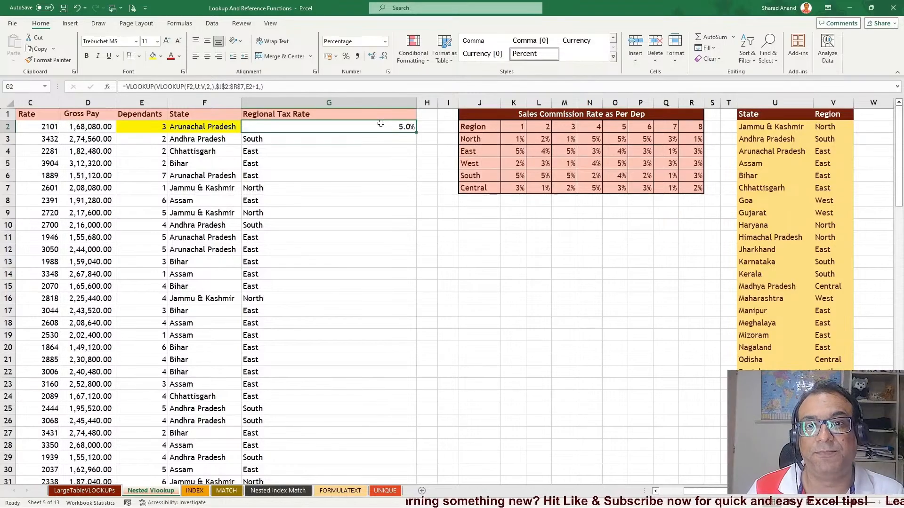
pyautogui.doubleClick(416, 133)
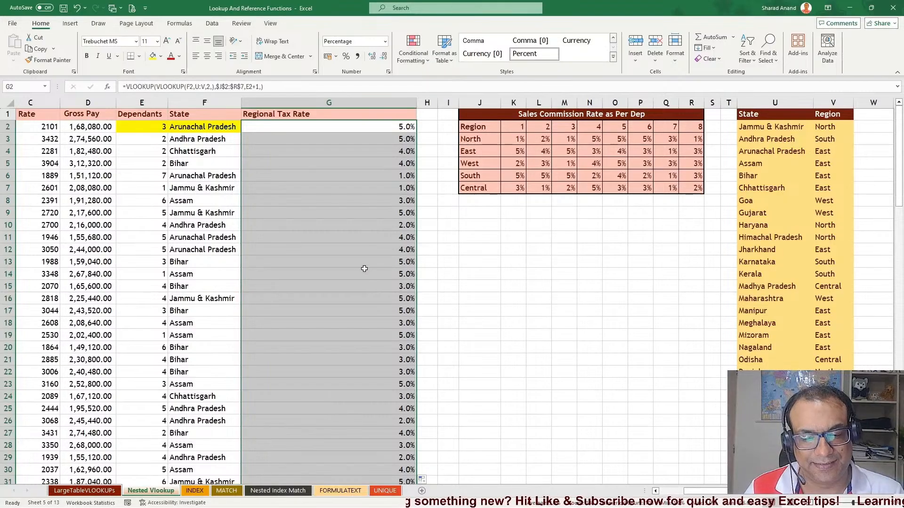
pyautogui.doubleClick(349, 260)
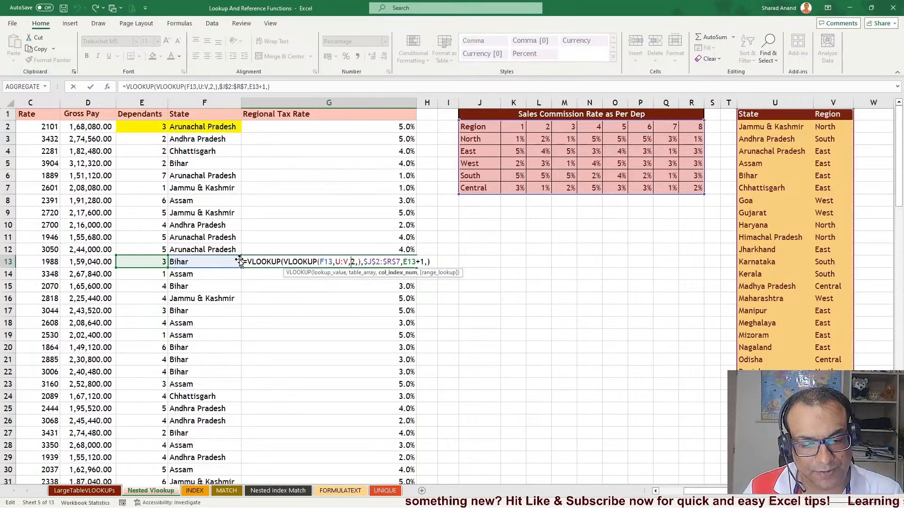
pyautogui.click(313, 298)
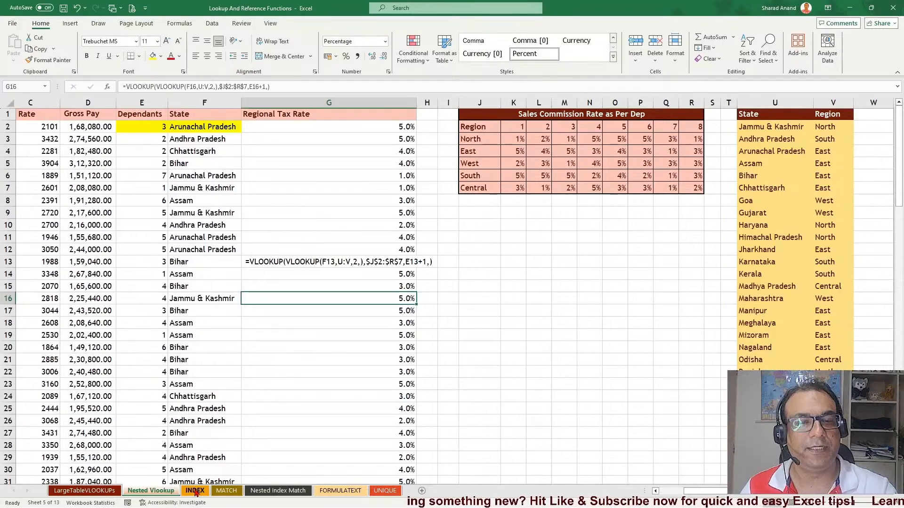
# Switch to the INDEX sheet and widen columns L to O of the shipping item table
pyautogui.click(195, 491)
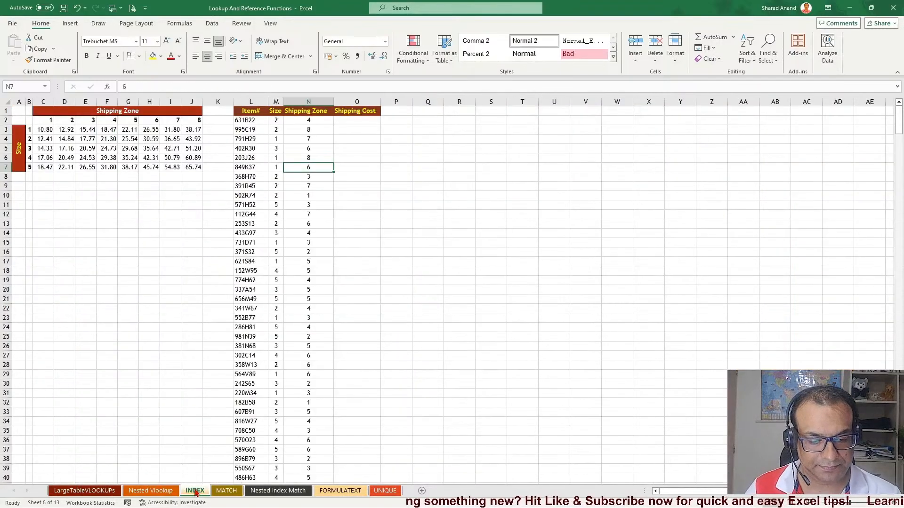
pyautogui.click(264, 260)
pyautogui.scroll(1, 289, 266)
pyautogui.scroll(1, 289, 266)
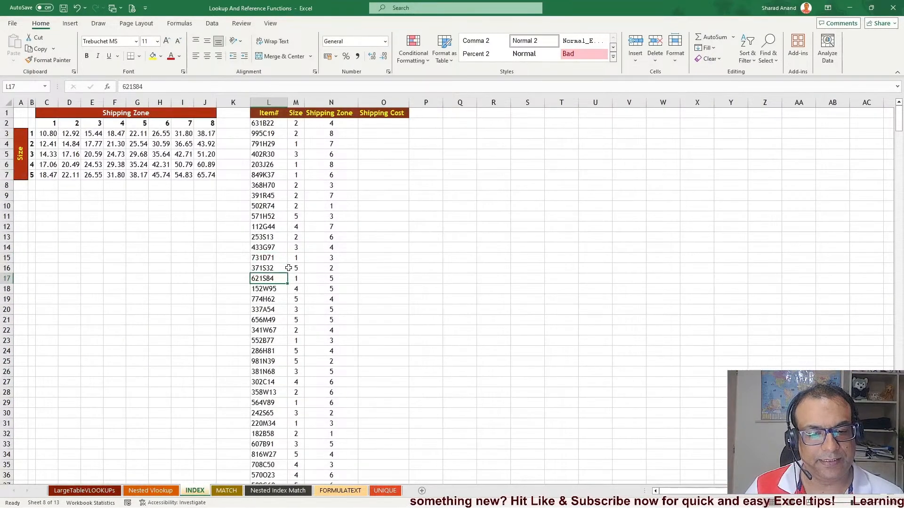
pyautogui.moveTo(288, 103); pyautogui.dragTo(400, 103)
pyautogui.click(295, 103)
pyautogui.moveTo(304, 103); pyautogui.dragTo(315, 103)
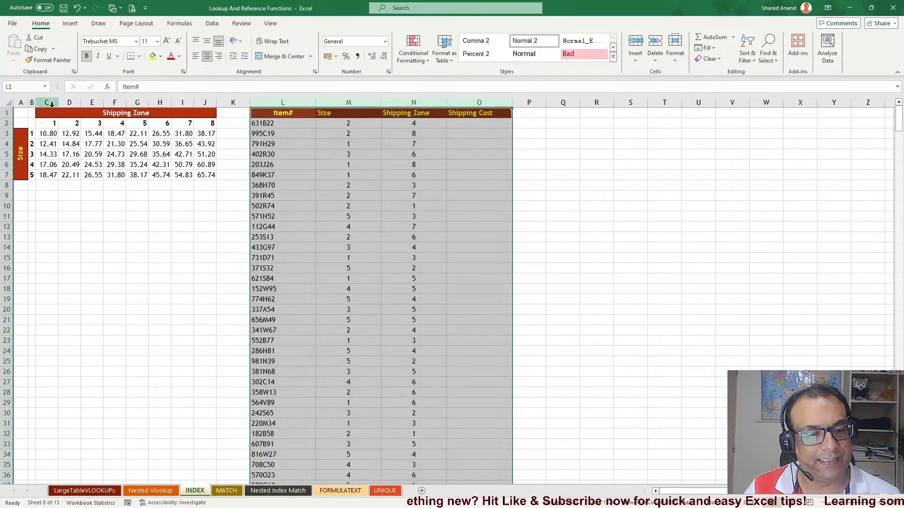
# Narrow the Size and Shipping Zone columns of the item table
pyautogui.scroll(3, 293, 222)
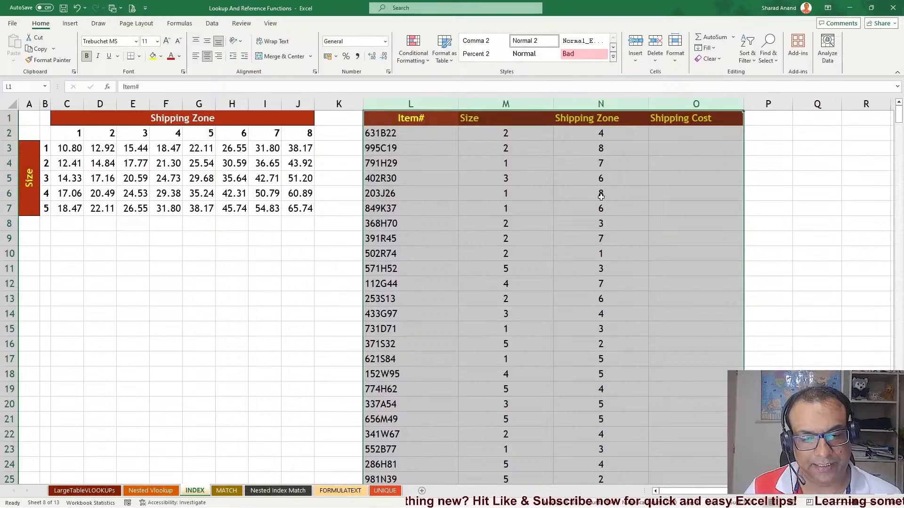
pyautogui.click(518, 229)
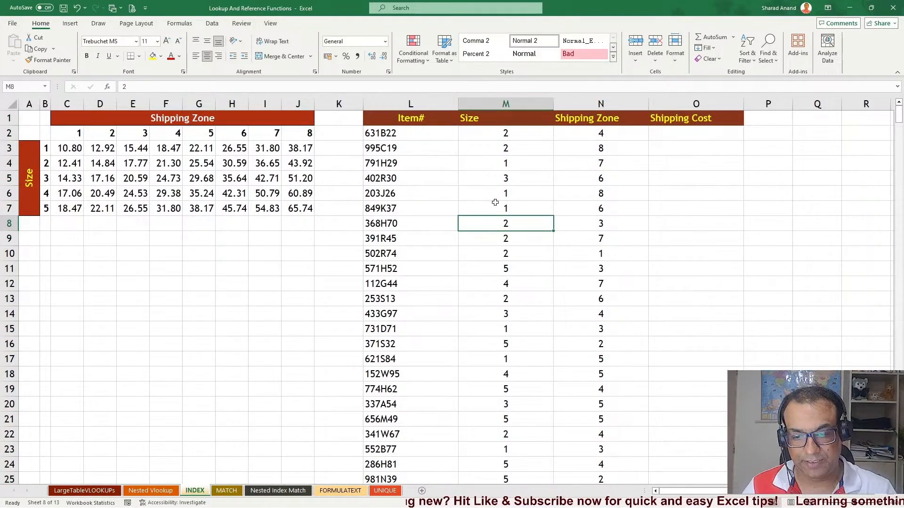
pyautogui.moveTo(454, 105); pyautogui.dragTo(437, 104)
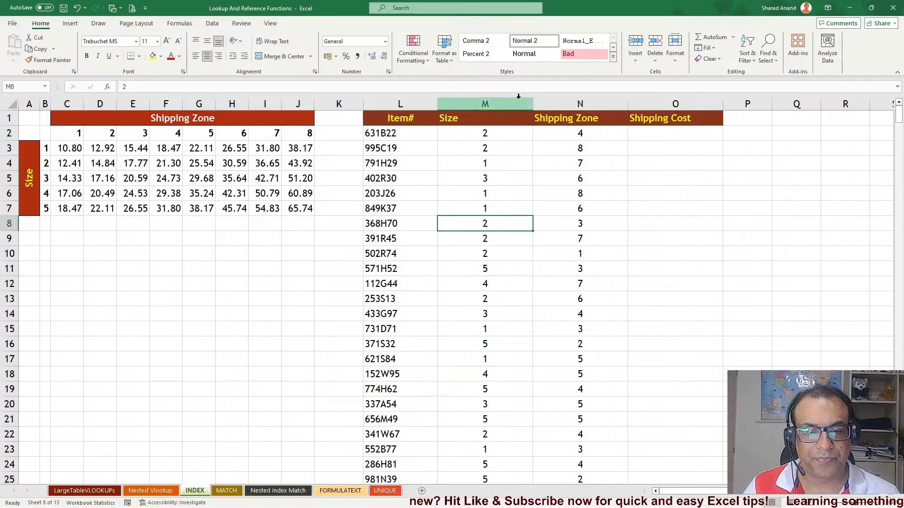
pyautogui.moveTo(532, 104); pyautogui.dragTo(503, 104)
pyautogui.click(599, 103)
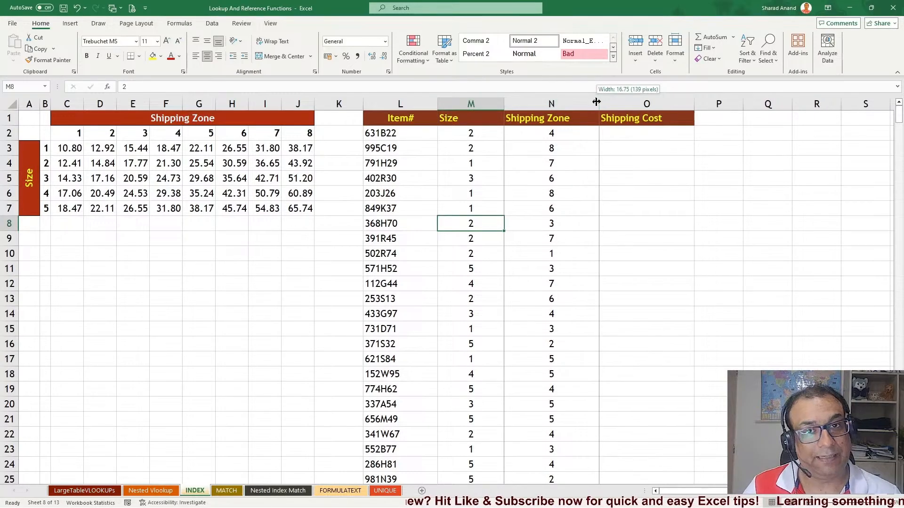
pyautogui.click(646, 178)
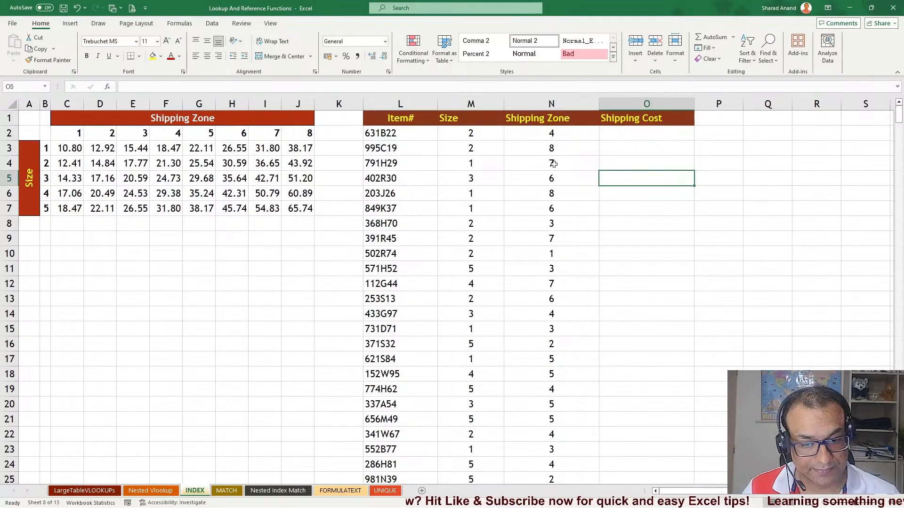
pyautogui.click(417, 135)
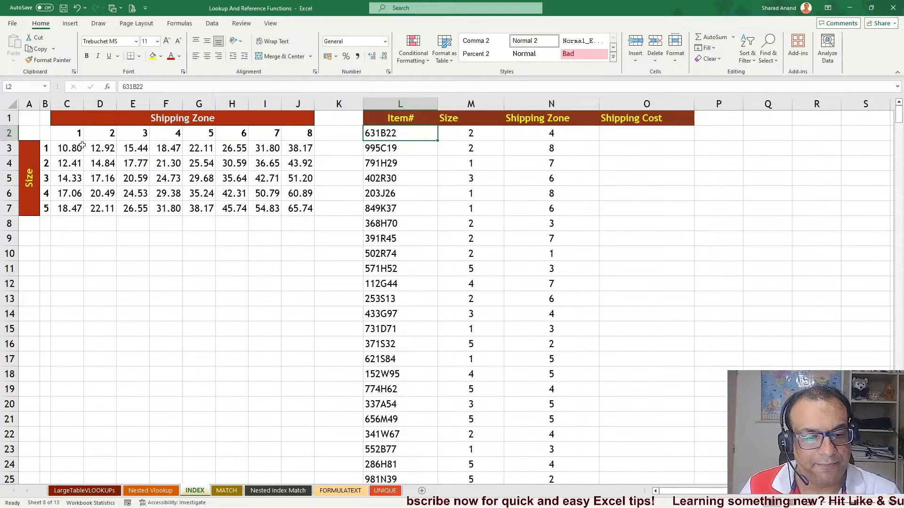
# Examine the shipping rate grid and the item table's Item#, Size and Shipping Zone columns by selecting them
pyautogui.moveTo(72, 133); pyautogui.dragTo(292, 206)
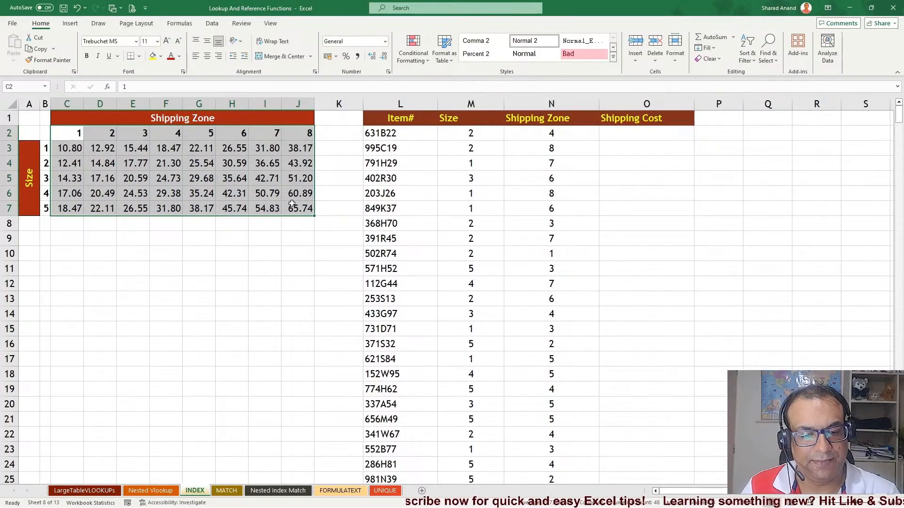
pyautogui.moveTo(403, 137); pyautogui.dragTo(404, 374)
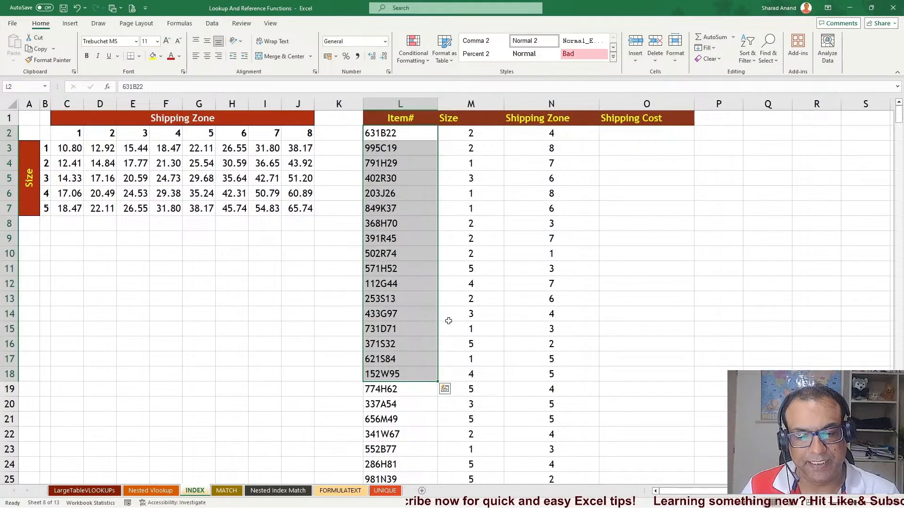
pyautogui.moveTo(481, 139); pyautogui.dragTo(490, 311)
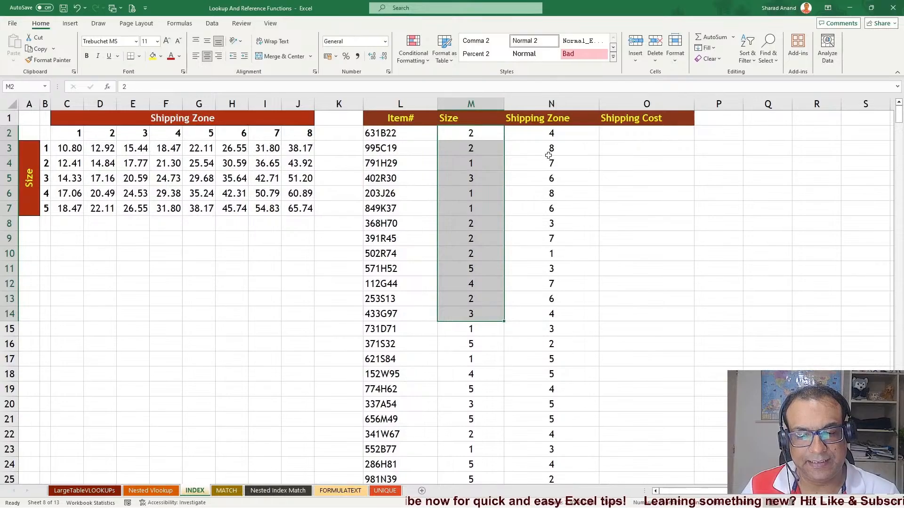
pyautogui.moveTo(550, 146); pyautogui.dragTo(551, 301)
pyautogui.moveTo(48, 149); pyautogui.dragTo(45, 210)
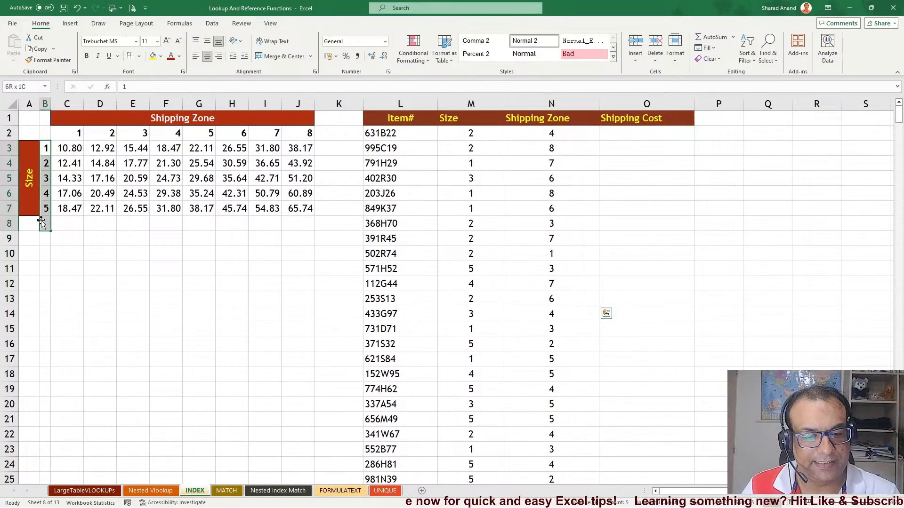
pyautogui.moveTo(71, 132); pyautogui.dragTo(299, 134)
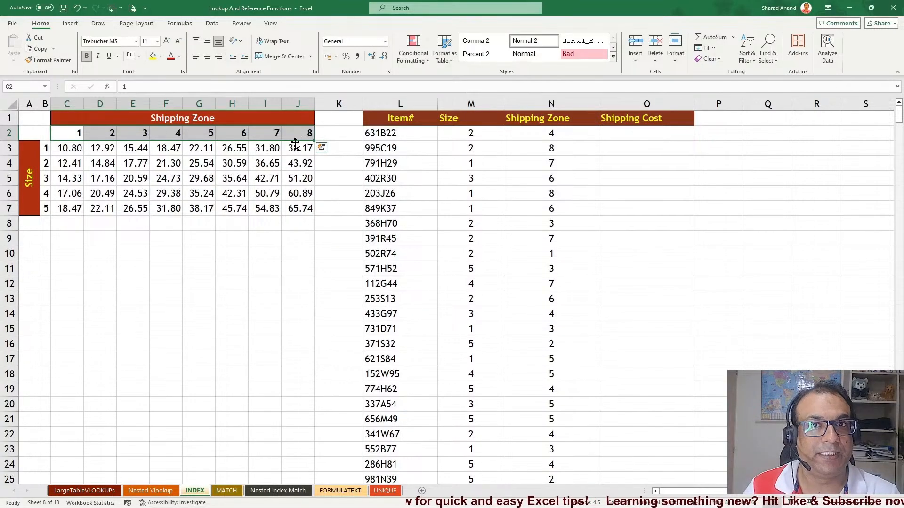
pyautogui.click(165, 178)
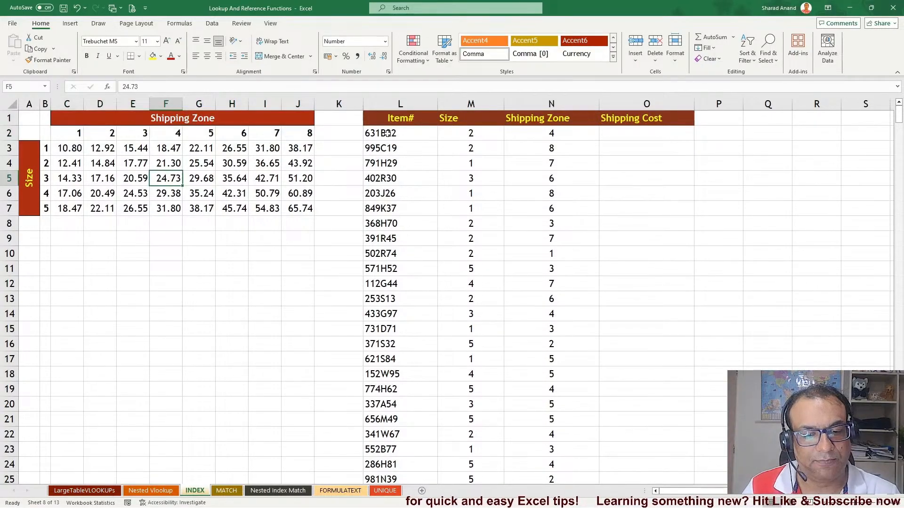
pyautogui.moveTo(384, 133); pyautogui.dragTo(378, 297)
pyautogui.moveTo(494, 134); pyautogui.dragTo(470, 254)
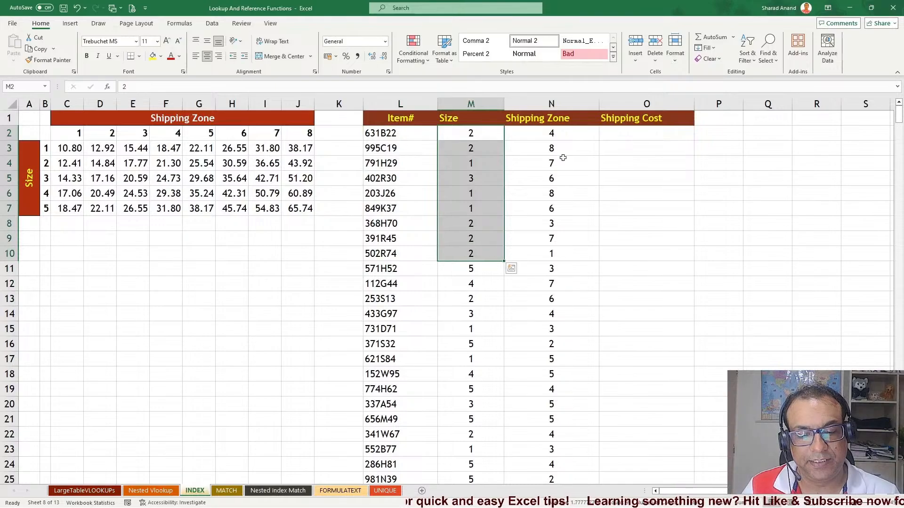
pyautogui.click(566, 133)
pyautogui.moveTo(563, 155); pyautogui.dragTo(605, 236)
pyautogui.moveTo(470, 134); pyautogui.dragTo(471, 284)
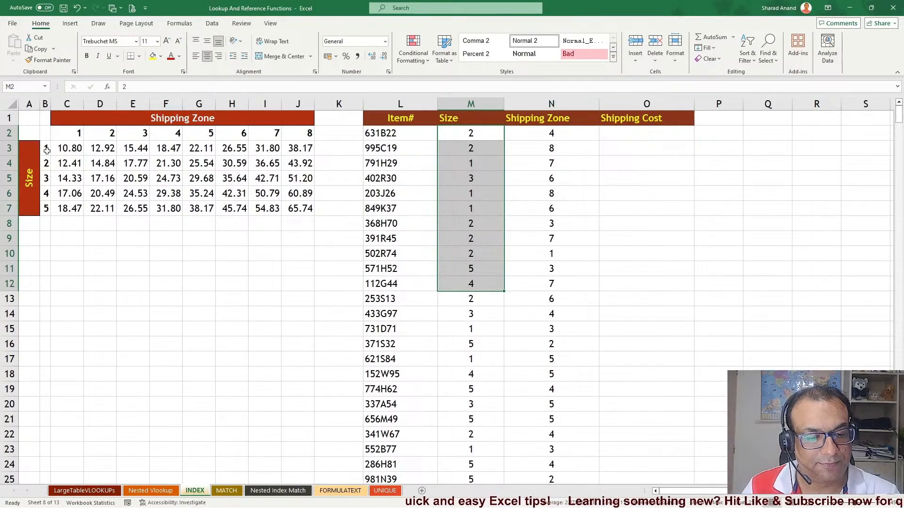
# Ink-annotate how size 3 and zone 4 meet at 24.73 in the rate grid, then erase the annotations
pyautogui.click(99, 23)
pyautogui.click(105, 44)
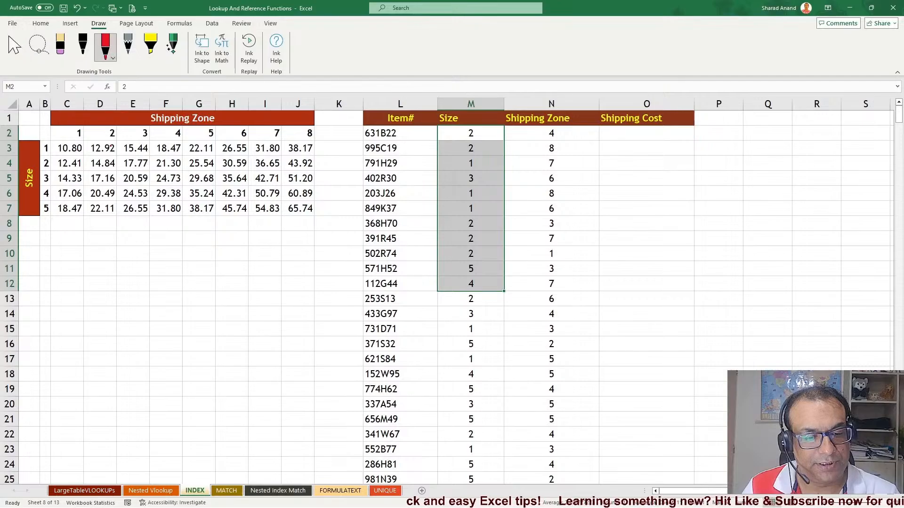
pyautogui.moveTo(456, 314)
pyautogui.mouseDown()
pyautogui.moveTo(490, 325)
pyautogui.moveTo(468, 322)
pyautogui.moveTo(474, 325)
pyautogui.mouseUp()
pyautogui.moveTo(544, 314)
pyautogui.mouseDown()
pyautogui.moveTo(532, 305)
pyautogui.moveTo(548, 325)
pyautogui.mouseUp()
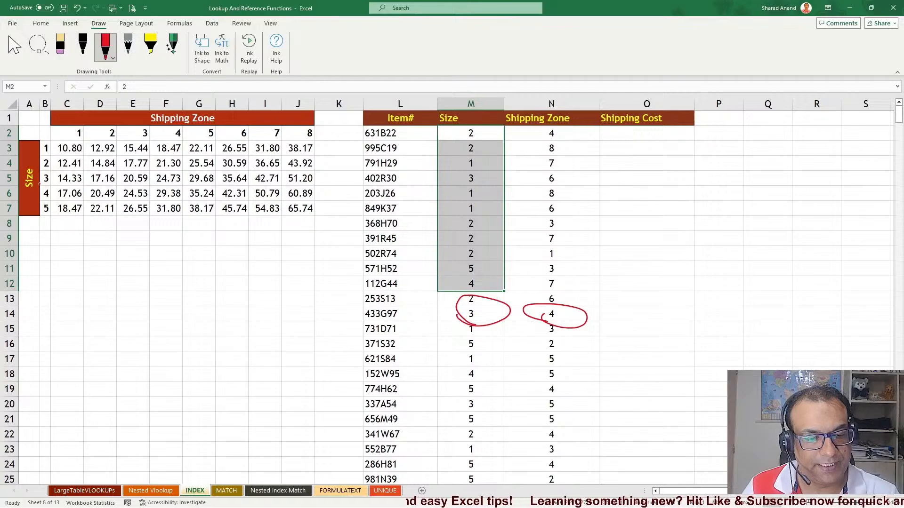
pyautogui.moveTo(41, 179)
pyautogui.mouseDown()
pyautogui.moveTo(58, 171)
pyautogui.moveTo(52, 187)
pyautogui.mouseUp()
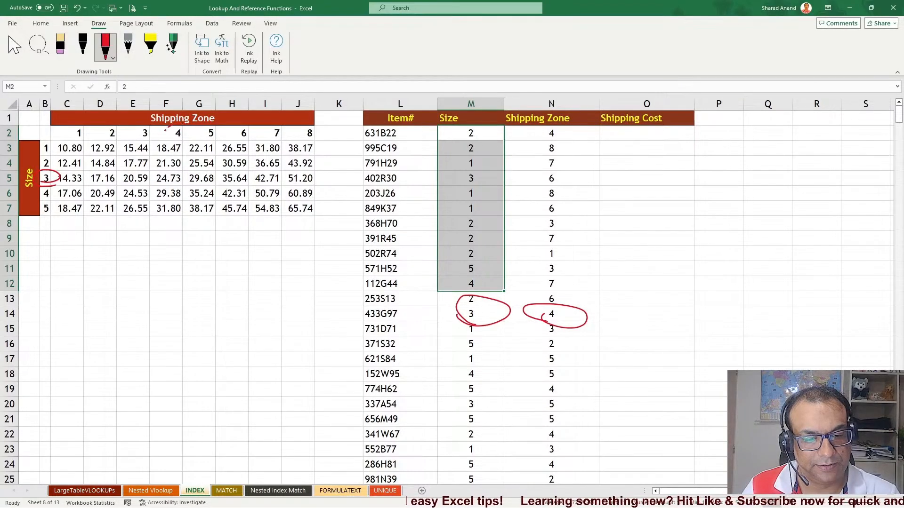
pyautogui.moveTo(165, 130); pyautogui.dragTo(179, 126)
pyautogui.moveTo(168, 170)
pyautogui.mouseDown()
pyautogui.moveTo(194, 183)
pyautogui.moveTo(160, 168)
pyautogui.mouseUp()
pyautogui.moveTo(620, 312)
pyautogui.mouseDown()
pyautogui.moveTo(688, 315)
pyautogui.moveTo(726, 329)
pyautogui.mouseUp()
pyautogui.moveTo(734, 310)
pyautogui.mouseDown()
pyautogui.moveTo(745, 335)
pyautogui.moveTo(792, 325)
pyautogui.moveTo(767, 336)
pyautogui.mouseUp()
pyautogui.moveTo(716, 351); pyautogui.dragTo(772, 333)
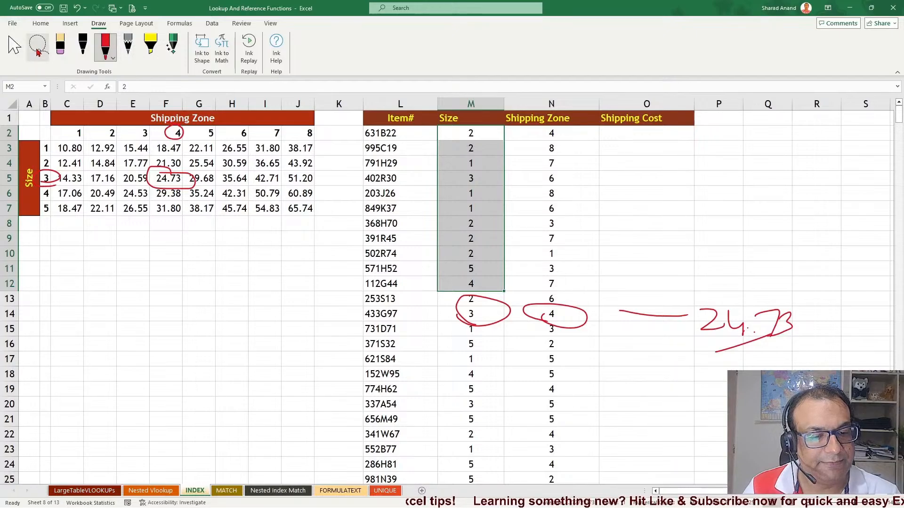
pyautogui.click(60, 46)
pyautogui.moveTo(181, 124)
pyautogui.mouseDown()
pyautogui.moveTo(134, 200)
pyautogui.moveTo(254, 211)
pyautogui.moveTo(440, 327)
pyautogui.moveTo(682, 289)
pyautogui.moveTo(781, 329)
pyautogui.moveTo(742, 324)
pyautogui.moveTo(749, 337)
pyautogui.mouseUp()
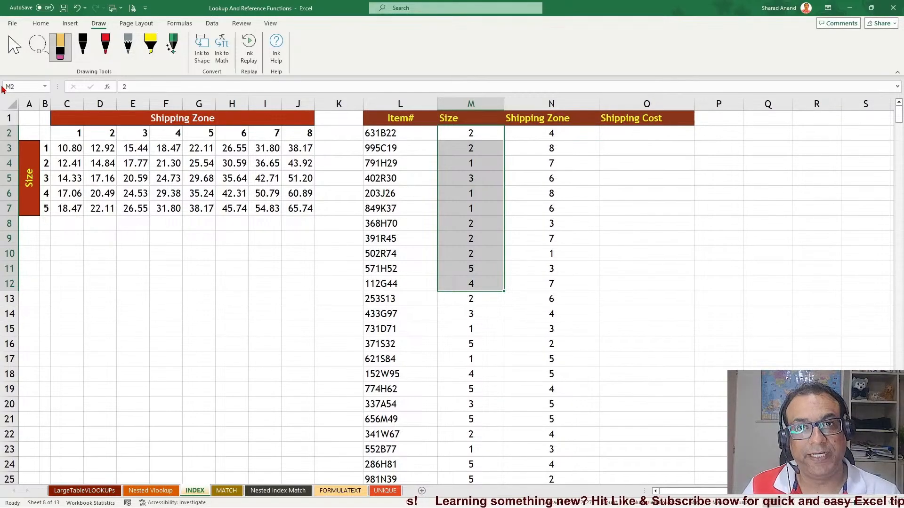
# Review the rate grid and the Size, Shipping Zone and Shipping Cost columns by selecting them
pyautogui.click(14, 47)
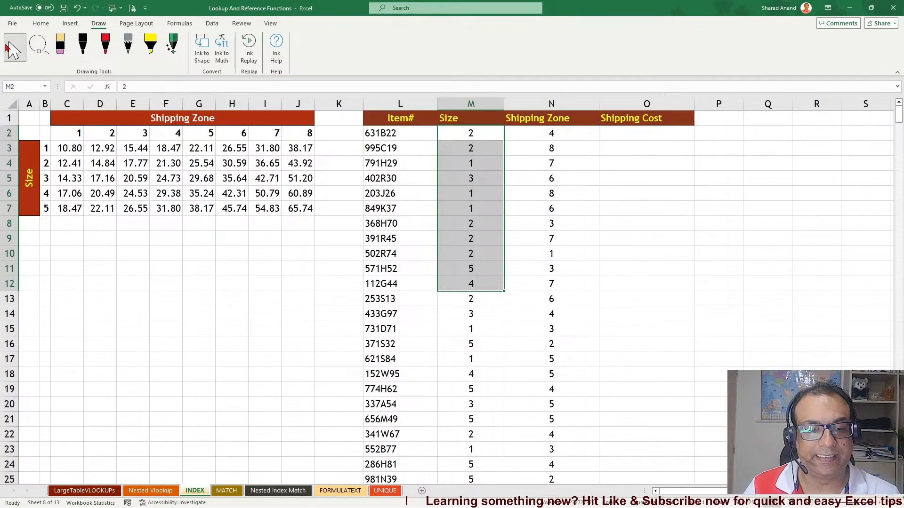
pyautogui.click(160, 153)
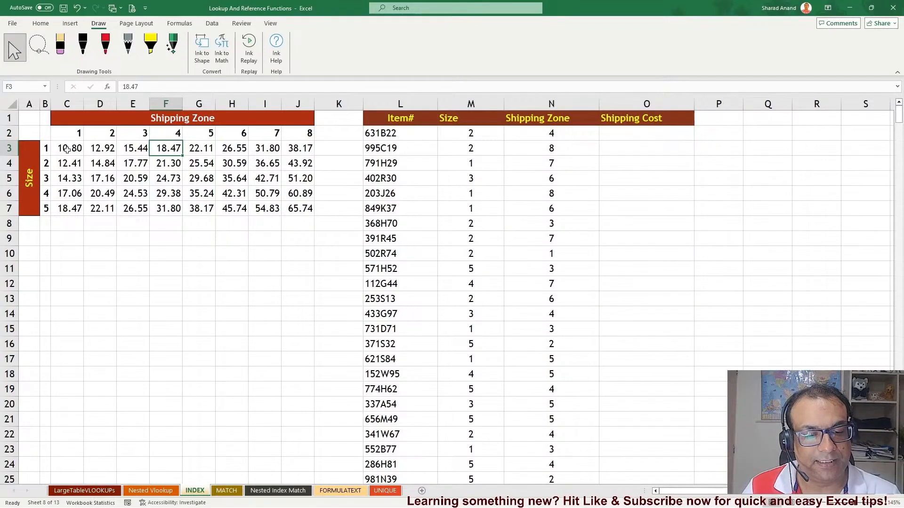
pyautogui.moveTo(70, 153); pyautogui.dragTo(297, 209)
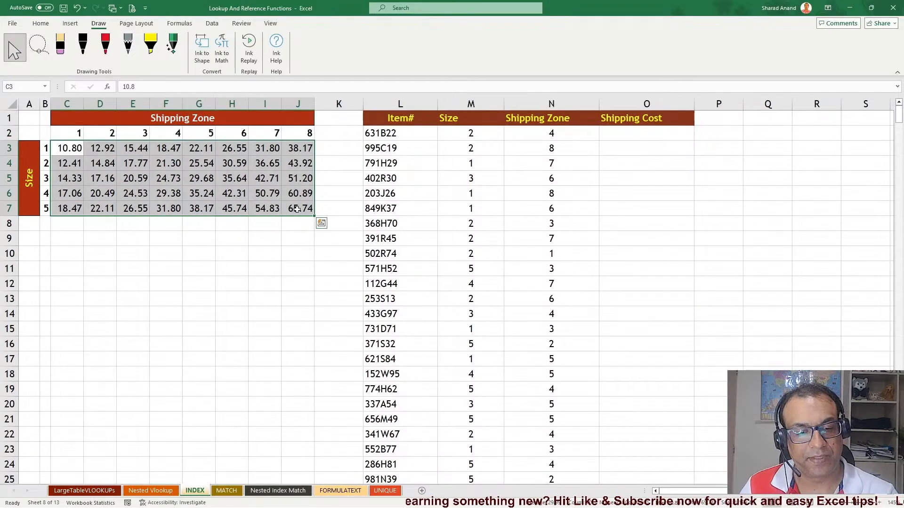
pyautogui.moveTo(484, 136); pyautogui.dragTo(489, 331)
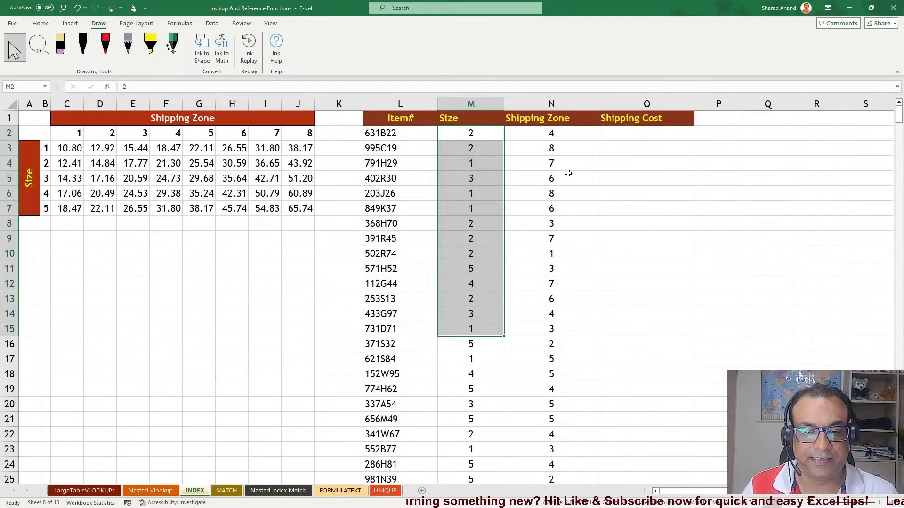
pyautogui.moveTo(568, 173); pyautogui.dragTo(559, 278)
pyautogui.moveTo(659, 136); pyautogui.dragTo(651, 341)
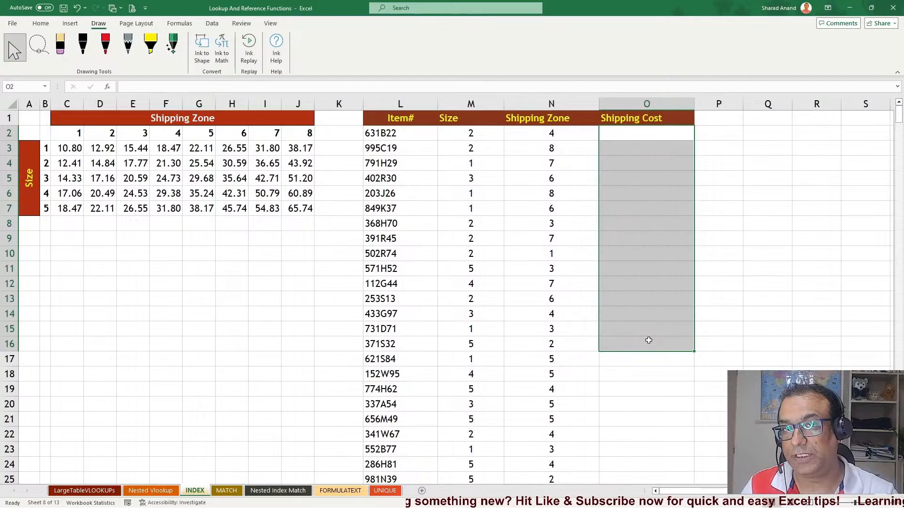
# Widen the Shipping Cost column O
pyautogui.click(639, 137)
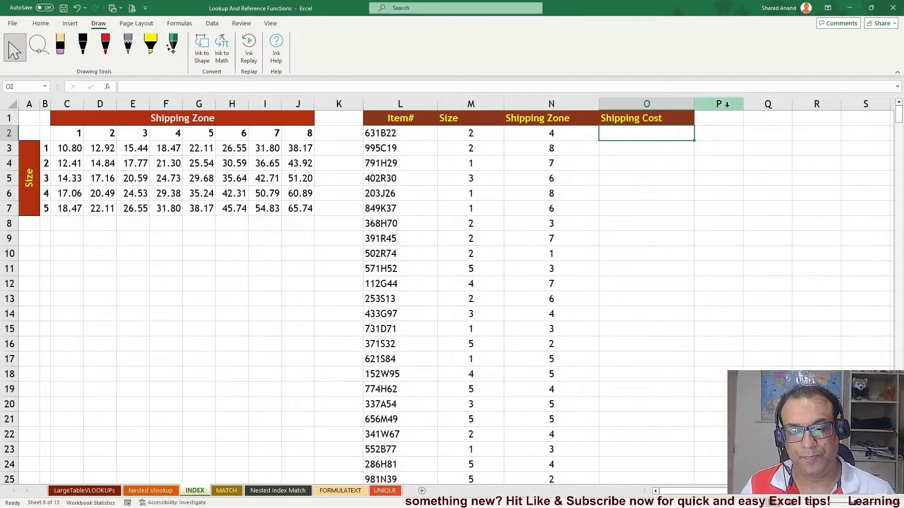
pyautogui.moveTo(698, 104); pyautogui.dragTo(752, 104)
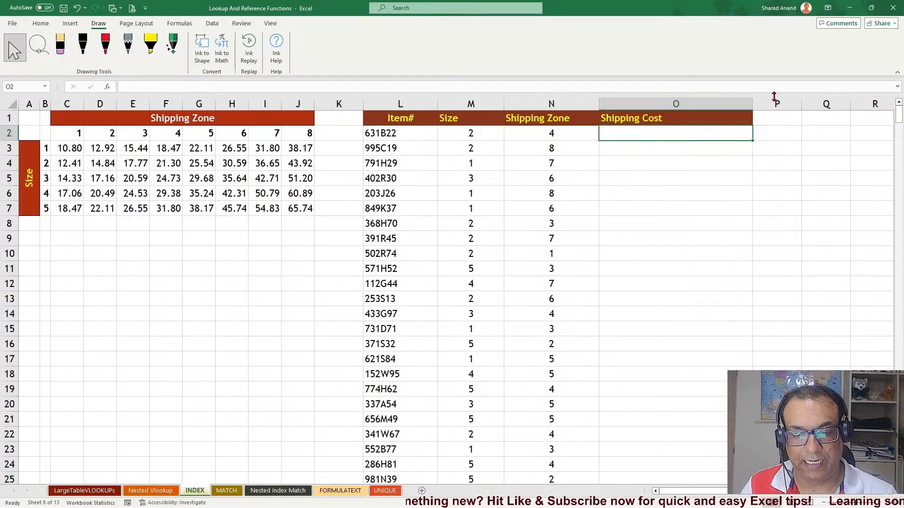
pyautogui.moveTo(752, 103); pyautogui.dragTo(774, 101)
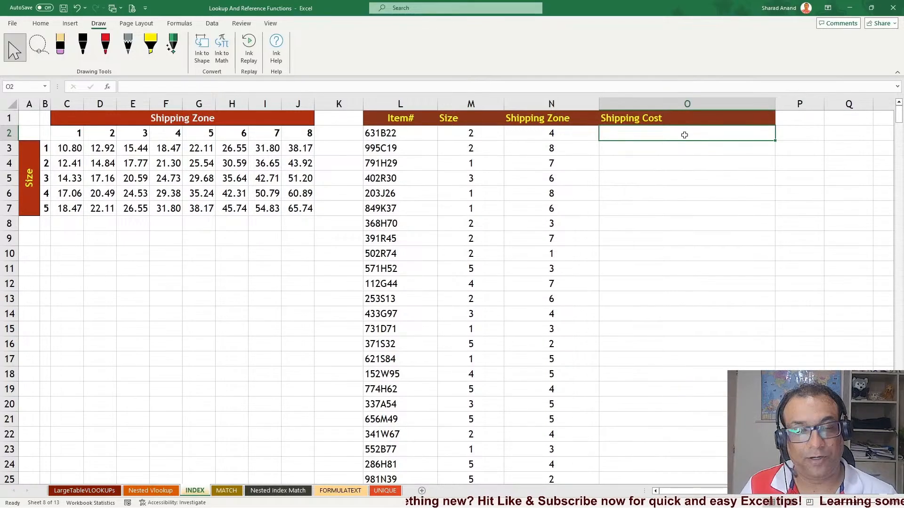
pyautogui.write('=inde')
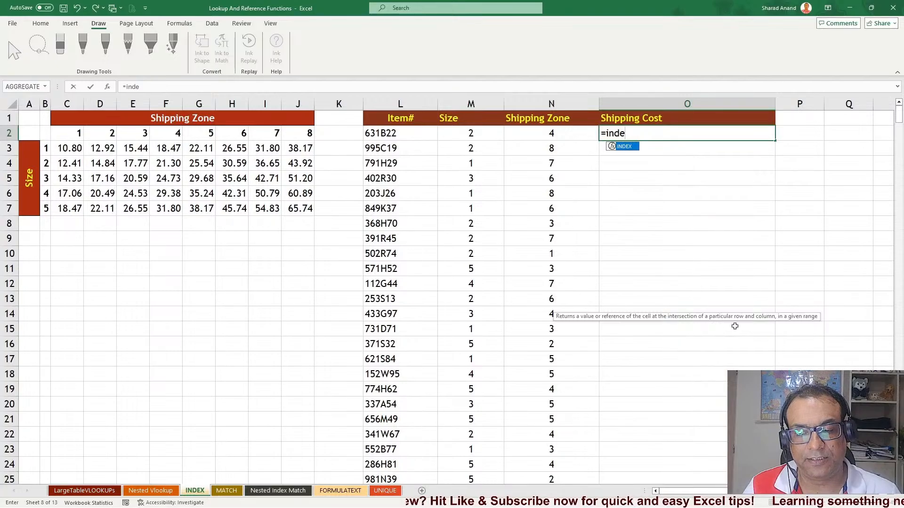
pyautogui.press('Escape')
pyautogui.press('Escape')
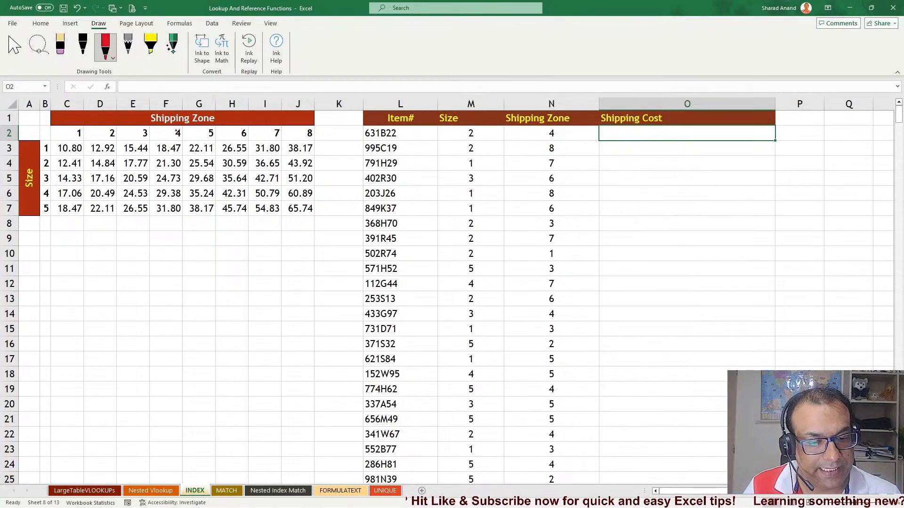
# Ink lines along size row 3 and zone column 4 to circle their intersection, then erase them
pyautogui.moveTo(178, 128); pyautogui.dragTo(172, 232)
pyautogui.moveTo(47, 178); pyautogui.dragTo(257, 186)
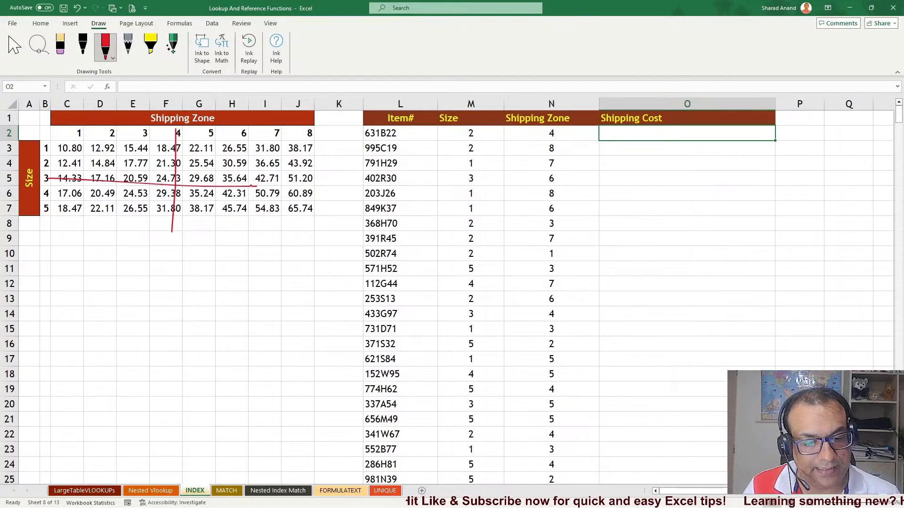
pyautogui.moveTo(196, 173)
pyautogui.mouseDown()
pyautogui.moveTo(147, 184)
pyautogui.moveTo(141, 162)
pyautogui.moveTo(165, 190)
pyautogui.mouseUp()
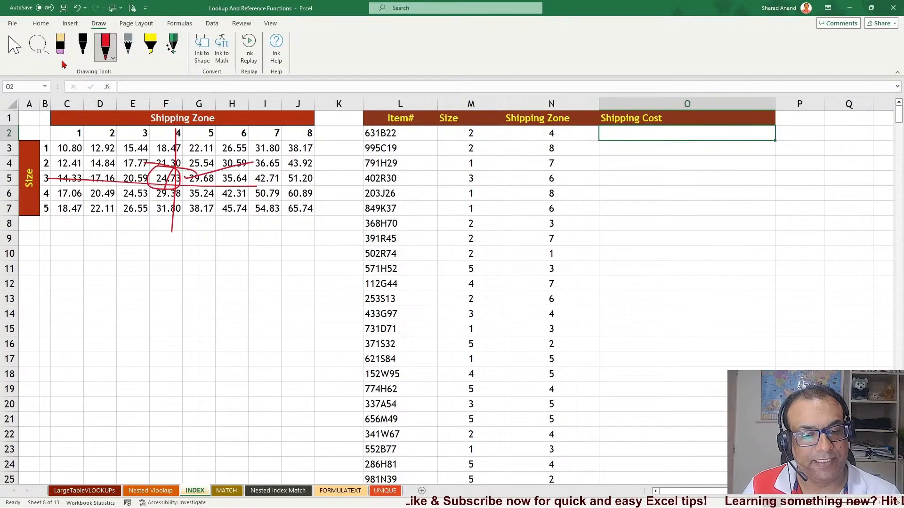
pyautogui.click(60, 47)
pyautogui.moveTo(169, 139); pyautogui.dragTo(208, 163)
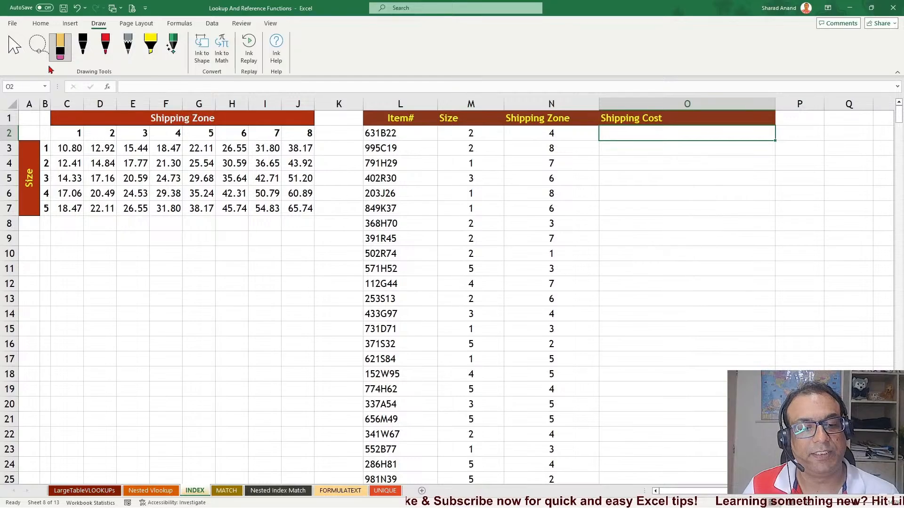
pyautogui.click(24, 52)
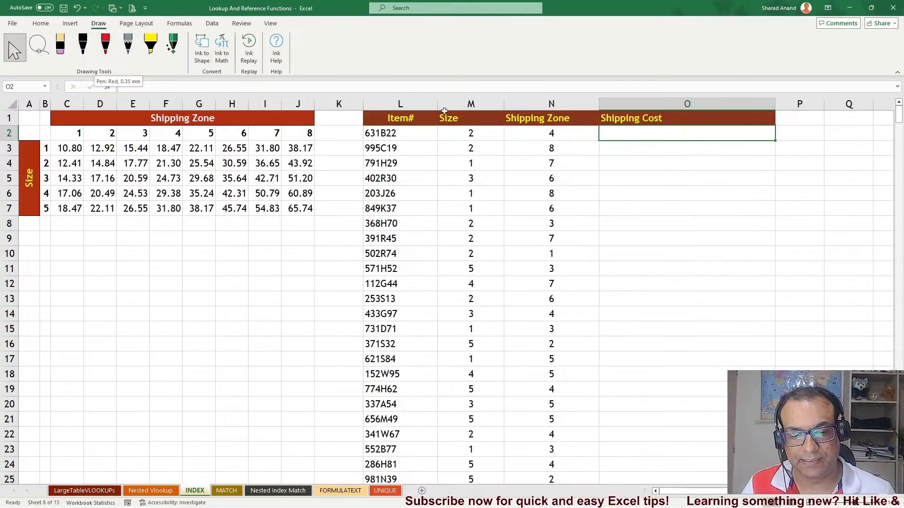
# Start an INDEX formula in O2 using the absolute rate grid $C$3:$J$7 as the array
pyautogui.write('=ind')
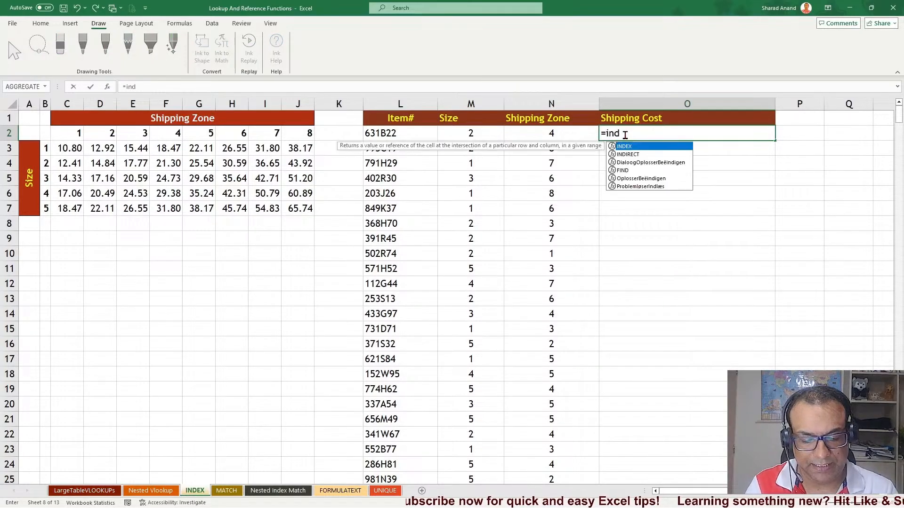
pyautogui.press('Tab')
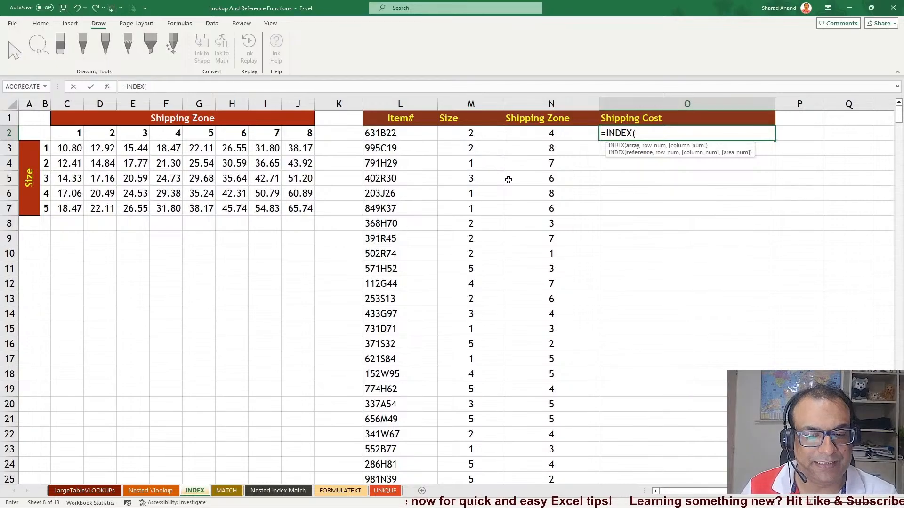
pyautogui.click(45, 134)
pyautogui.moveTo(65, 144); pyautogui.dragTo(295, 203)
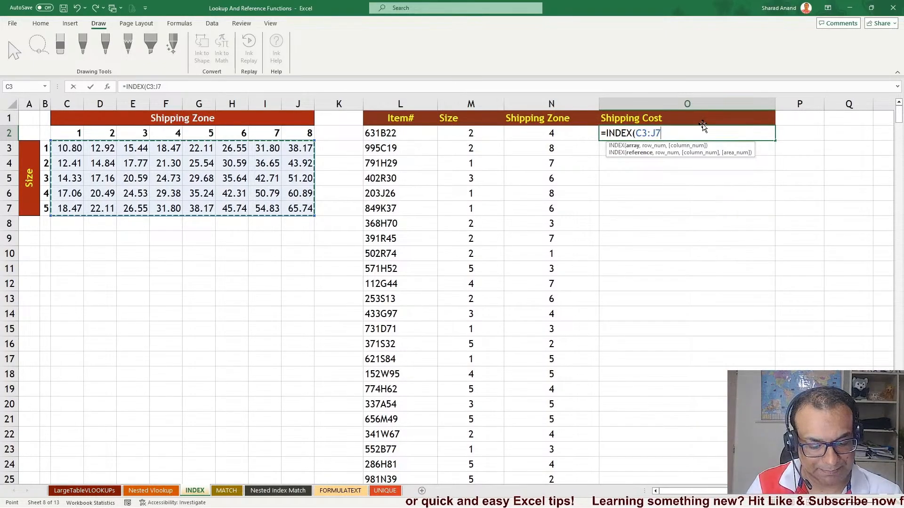
pyautogui.press('F4')
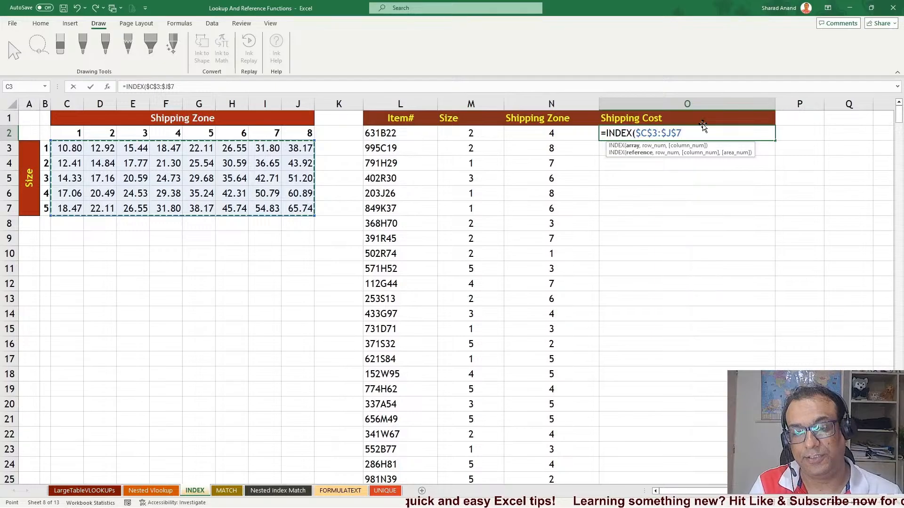
# Complete the INDEX formula in O2 with M2 as the row number and N2 as the column number
pyautogui.write(',')
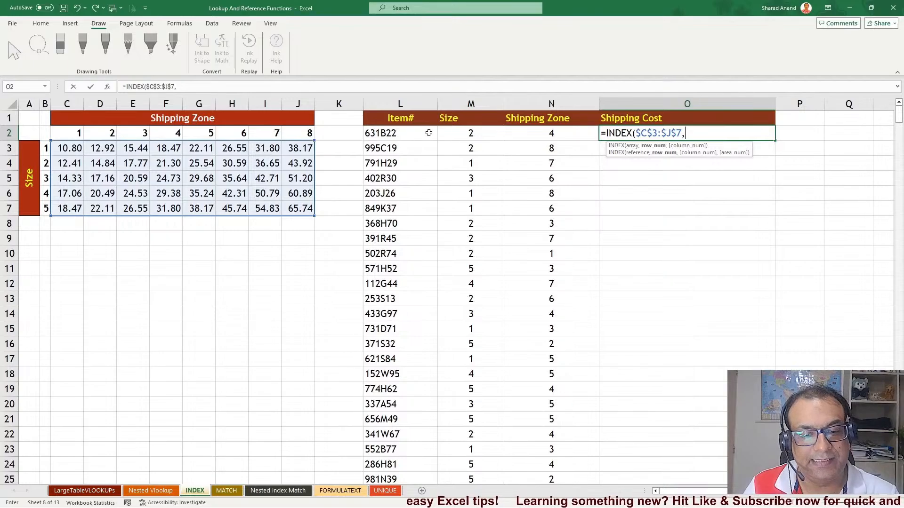
pyautogui.click(453, 130)
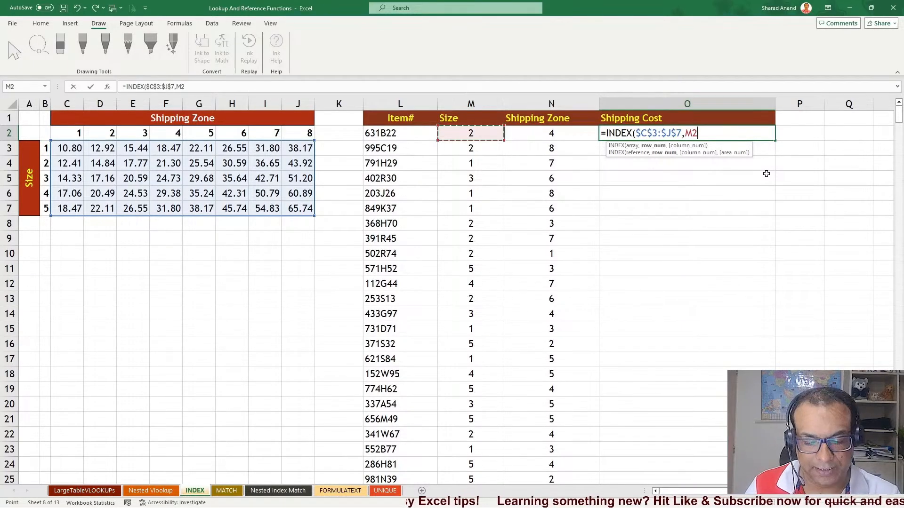
pyautogui.write(',')
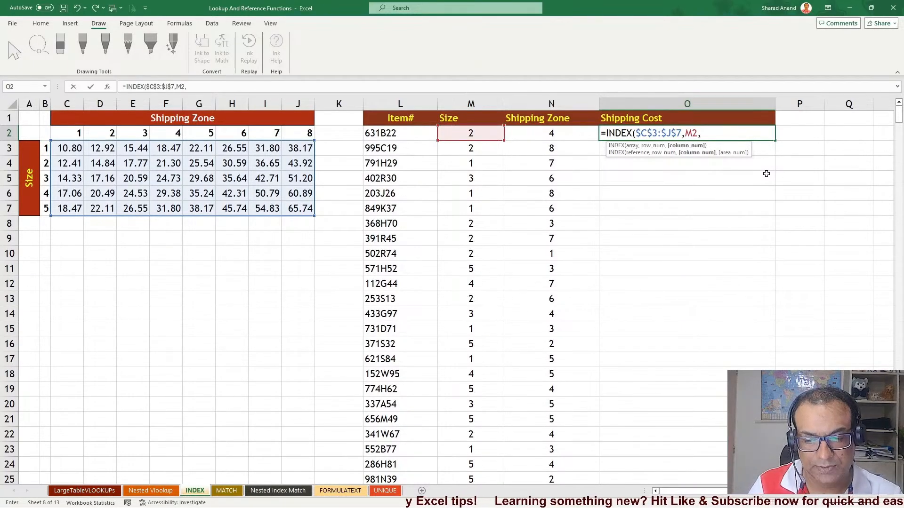
pyautogui.click(568, 136)
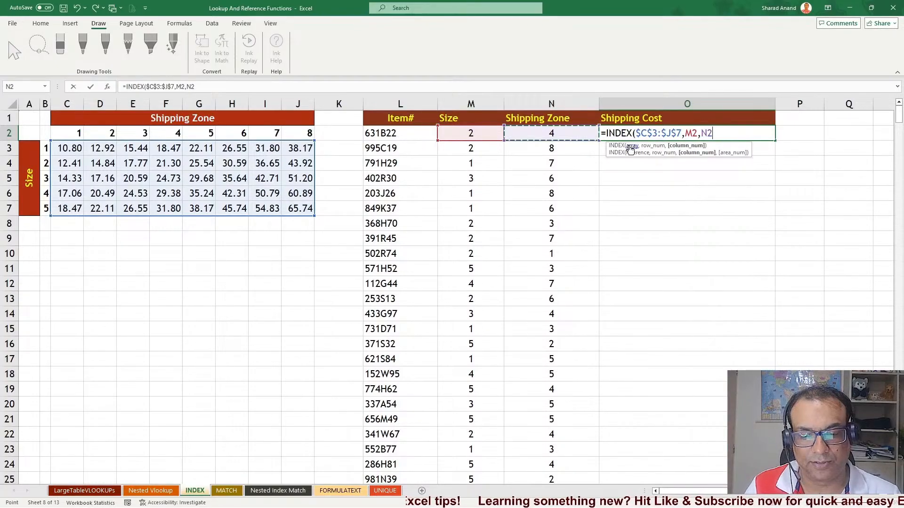
pyautogui.press('Return')
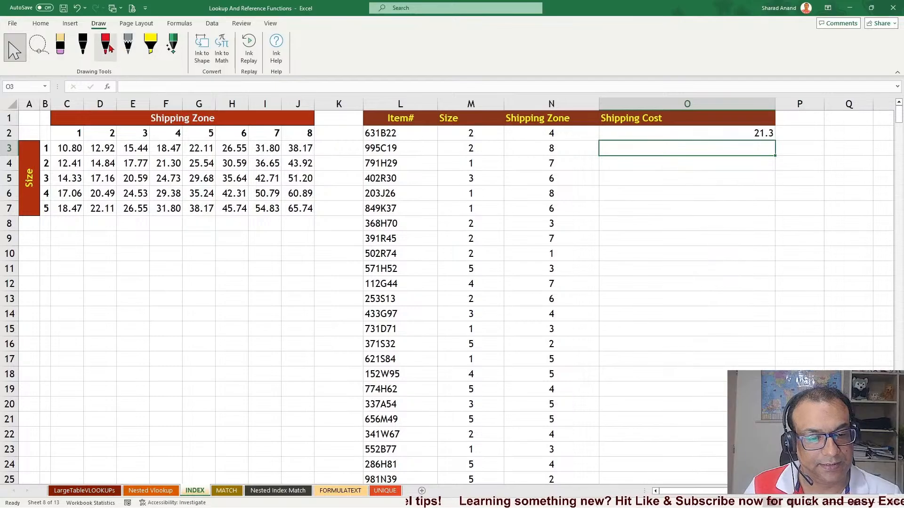
# Ink circles around size 2 and zone 4 with a line to their rate cell, then erase the ink
pyautogui.click(107, 47)
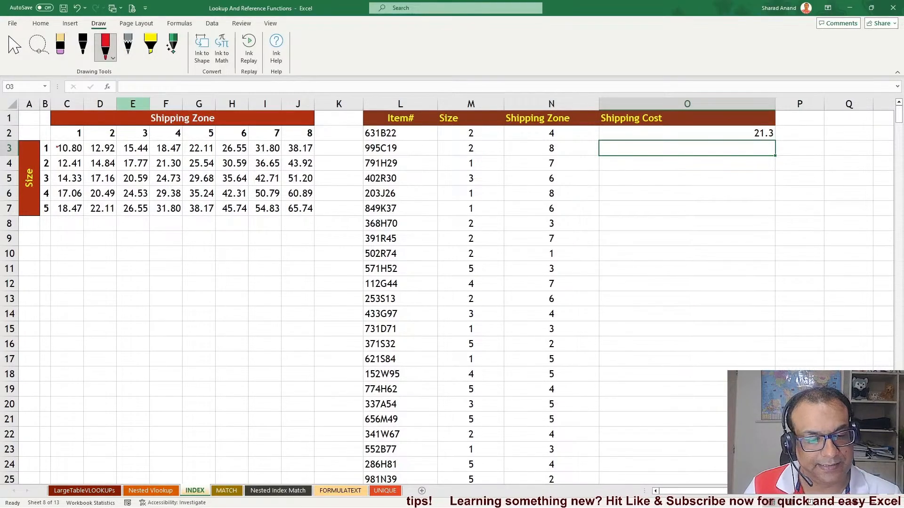
pyautogui.moveTo(60, 171); pyautogui.dragTo(42, 157)
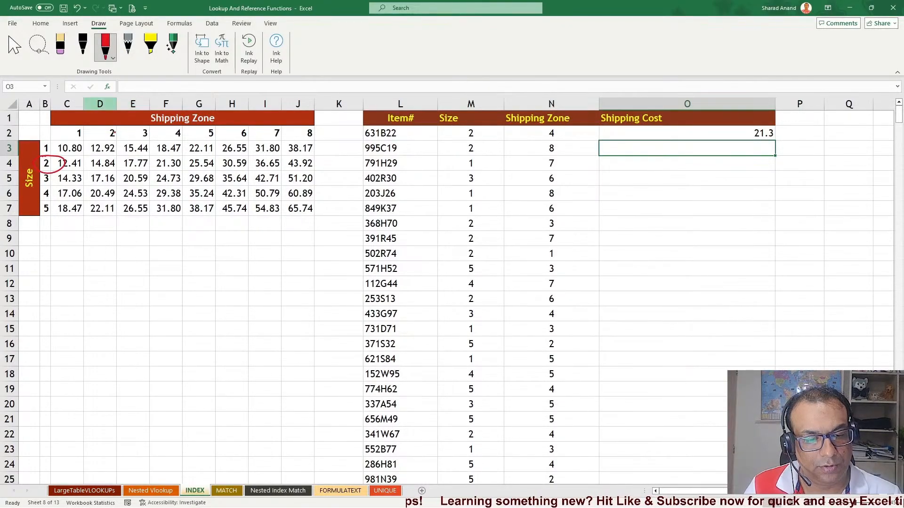
pyautogui.moveTo(161, 131); pyautogui.dragTo(168, 123)
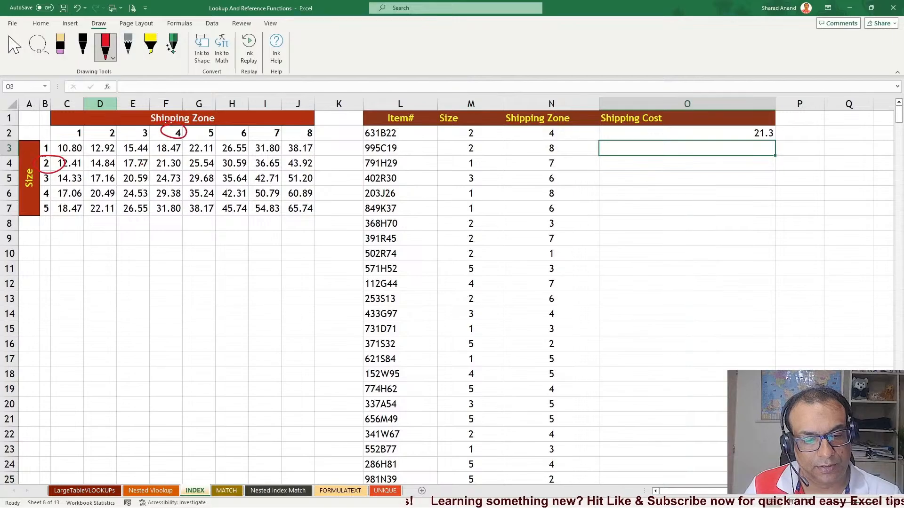
pyautogui.moveTo(150, 158)
pyautogui.mouseDown()
pyautogui.moveTo(193, 157)
pyautogui.moveTo(164, 175)
pyautogui.moveTo(586, 133)
pyautogui.mouseUp()
pyautogui.click(60, 48)
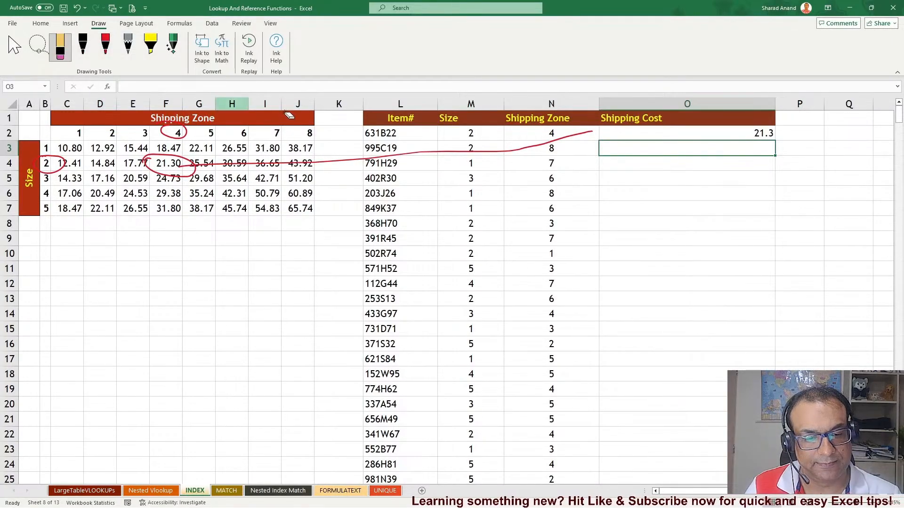
pyautogui.moveTo(463, 152); pyautogui.dragTo(630, 130)
pyautogui.moveTo(164, 179); pyautogui.dragTo(176, 158)
pyautogui.moveTo(114, 165); pyautogui.dragTo(47, 164)
pyautogui.click(14, 47)
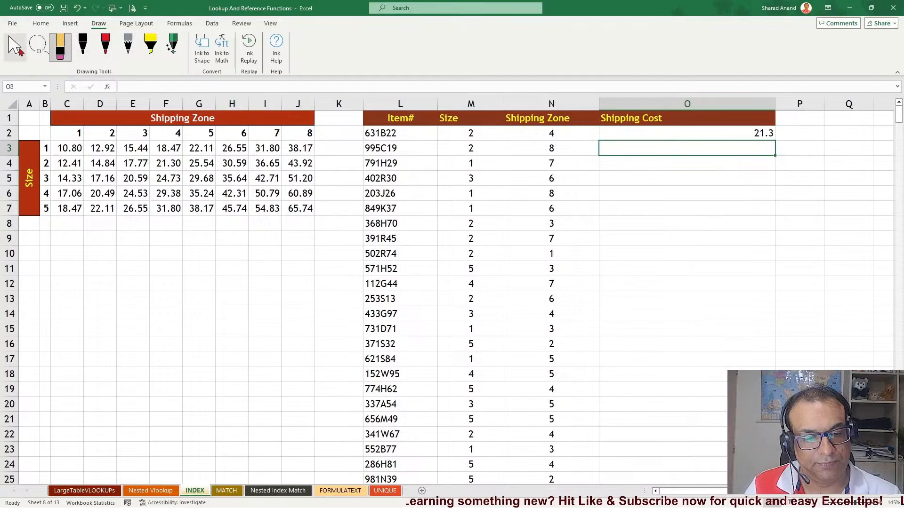
# Fill the O2 INDEX formula down the Shipping Cost column and inspect a few of the copied formulas
pyautogui.click(728, 131)
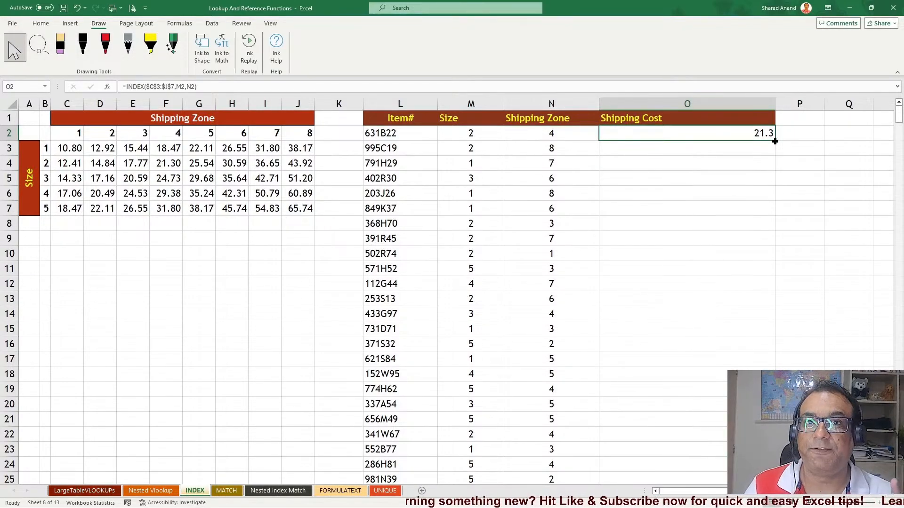
pyautogui.doubleClick(775, 141)
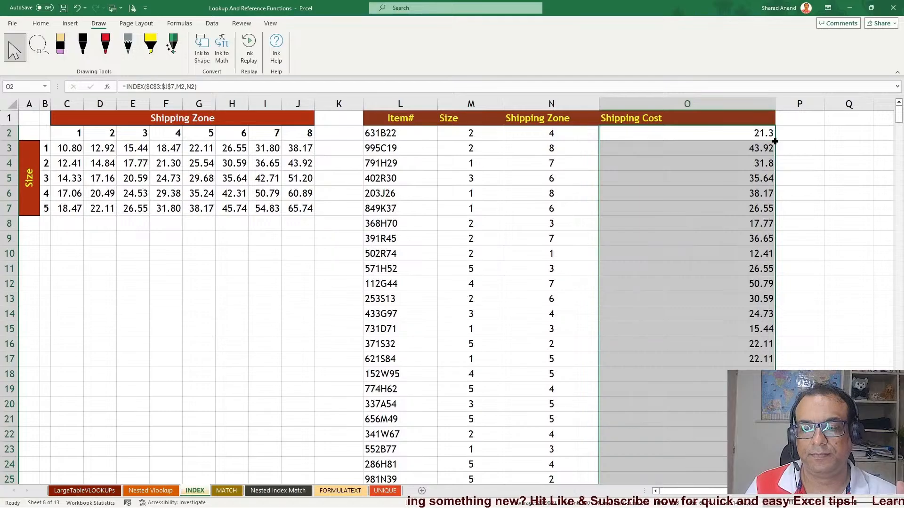
pyautogui.click(692, 190)
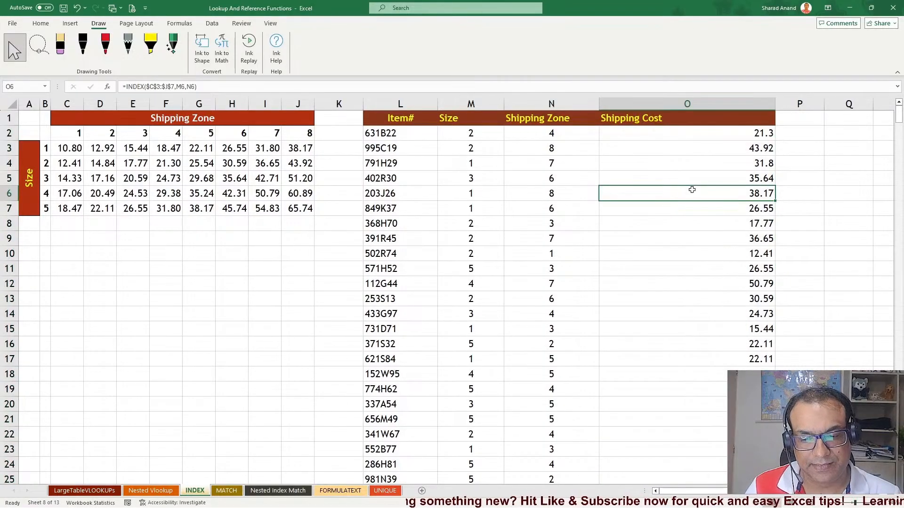
pyautogui.click(696, 148)
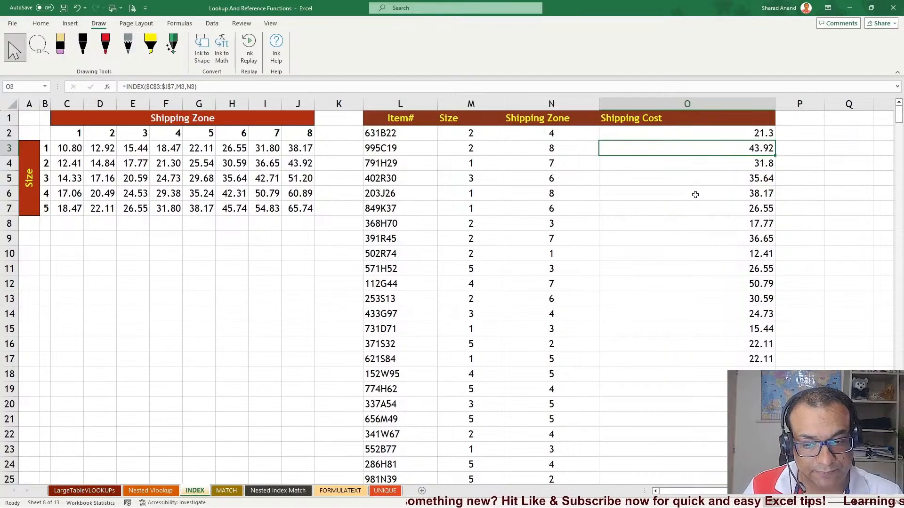
pyautogui.click(700, 311)
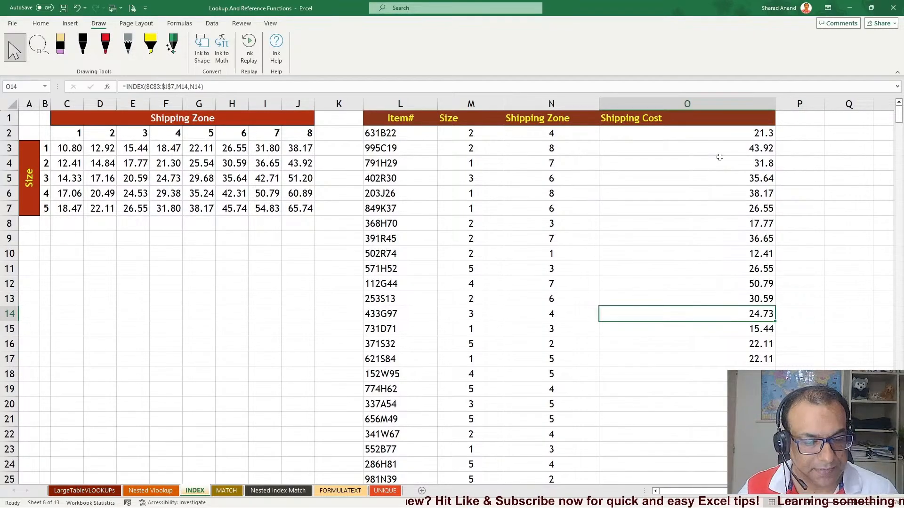
# Open the MATCH sheet and review the Aadhaar Number list and the three lookup numbers in C2:C4
pyautogui.click(228, 491)
pyautogui.click(41, 23)
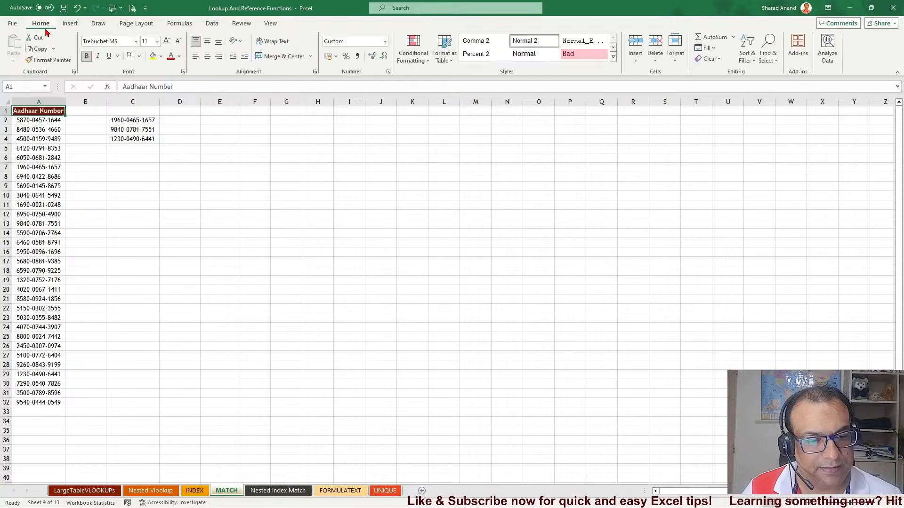
pyautogui.scroll(6, 154, 225)
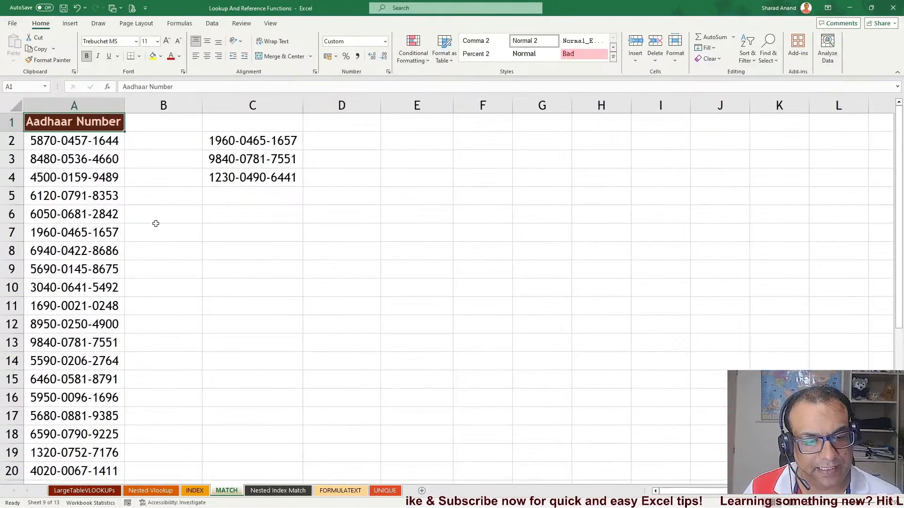
pyautogui.moveTo(88, 148); pyautogui.dragTo(117, 398)
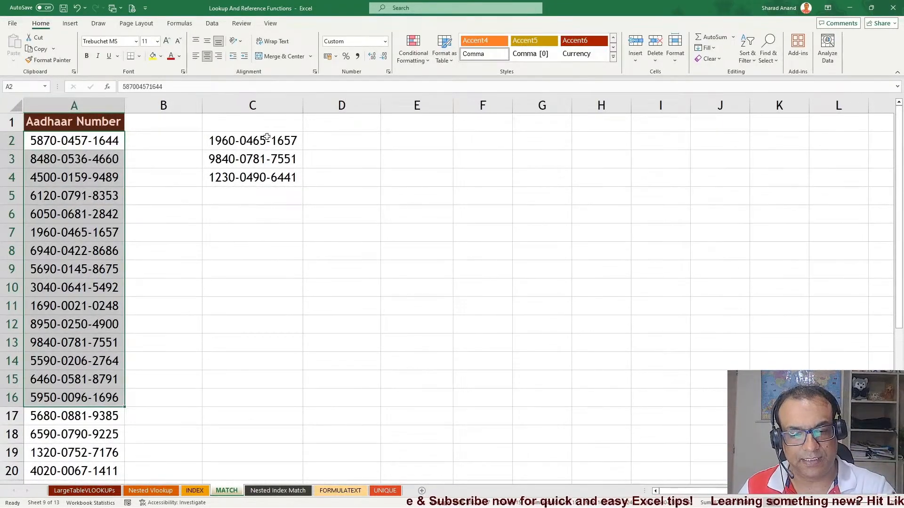
pyautogui.moveTo(267, 136); pyautogui.dragTo(272, 172)
pyautogui.moveTo(99, 124); pyautogui.dragTo(67, 352)
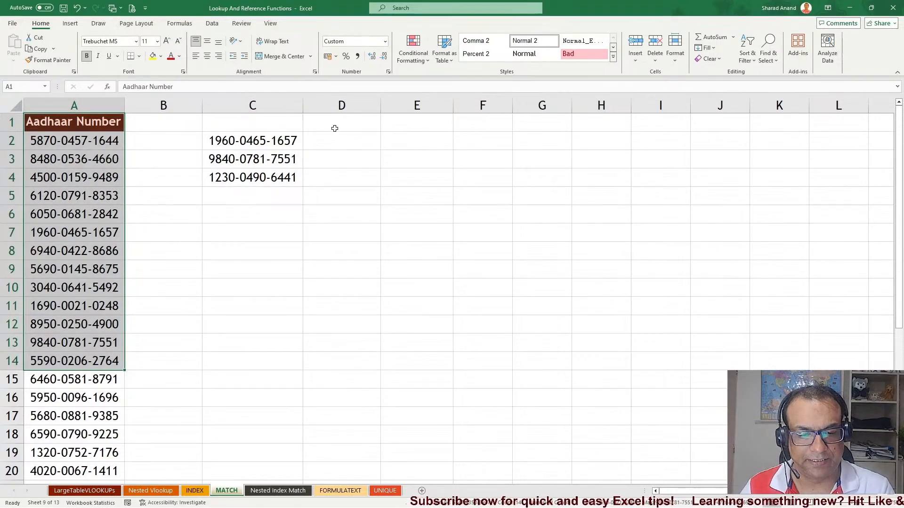
# Widen column D and enter =MATCH(C2,A:A,0) in D2 for an exact match
pyautogui.moveTo(386, 106); pyautogui.dragTo(582, 105)
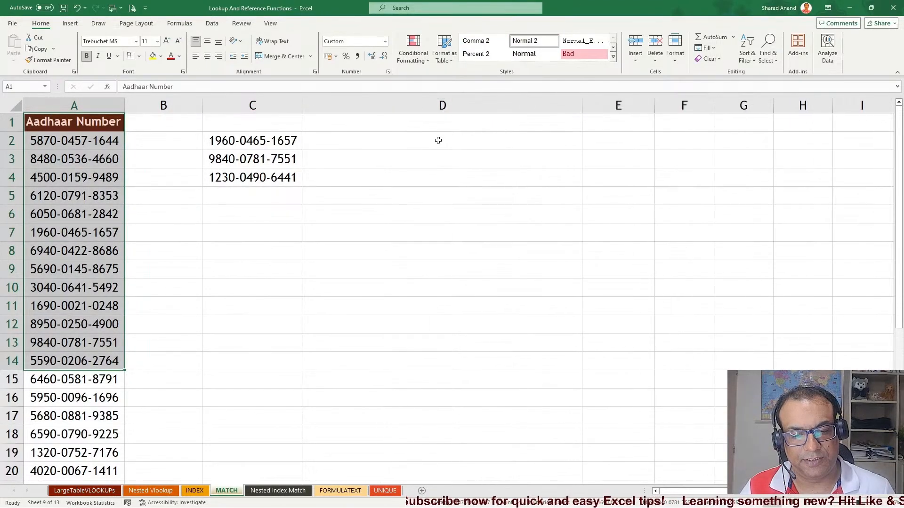
pyautogui.click(438, 140)
pyautogui.write('=mat')
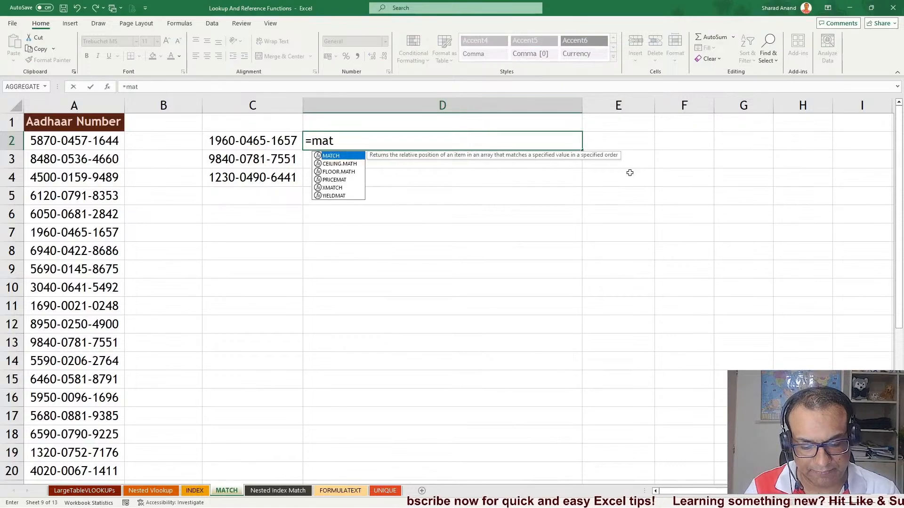
pyautogui.press('Tab')
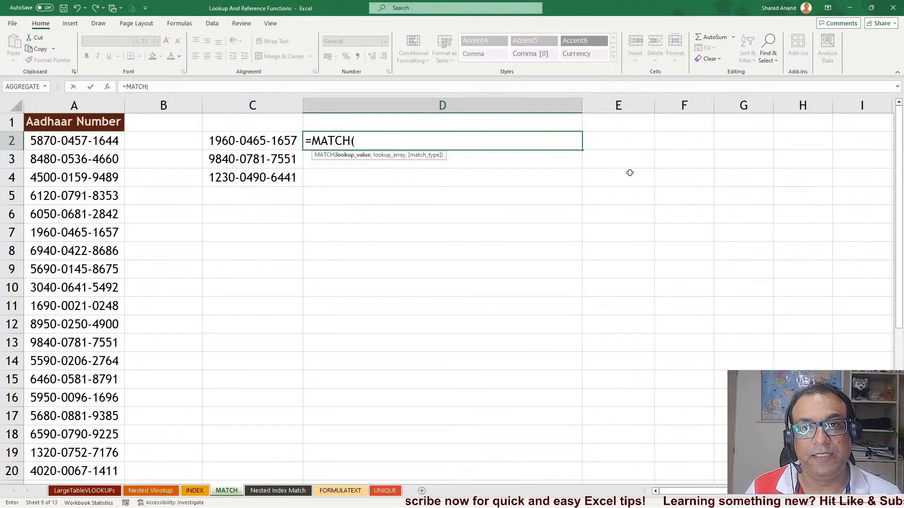
pyautogui.press('Left')
pyautogui.write(',')
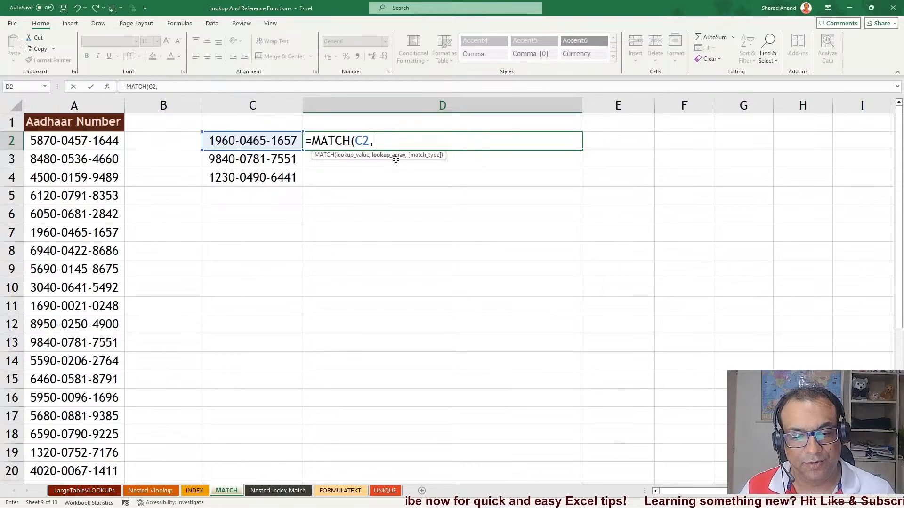
pyautogui.click(109, 101)
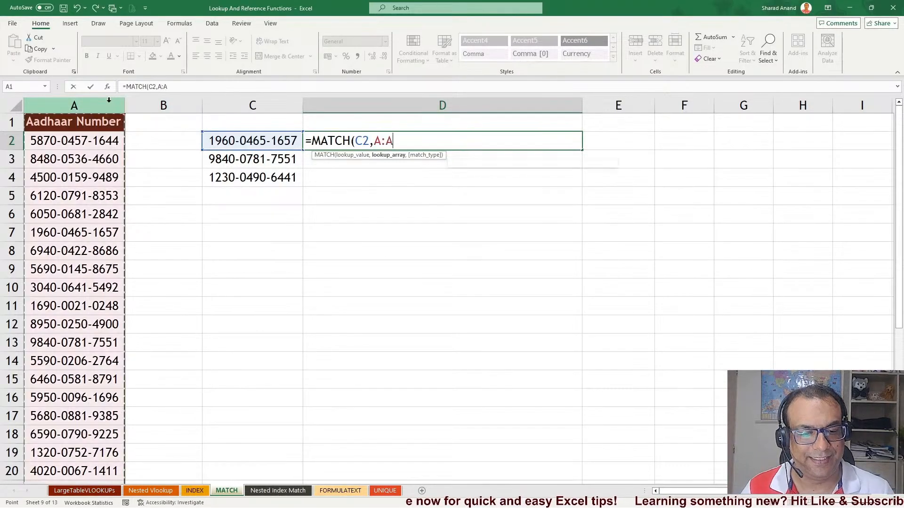
pyautogui.write(',')
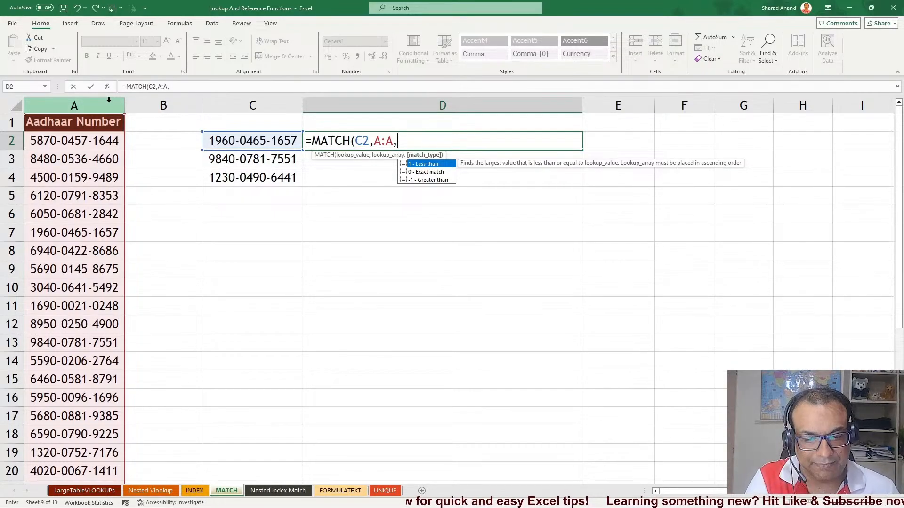
pyautogui.write('0')
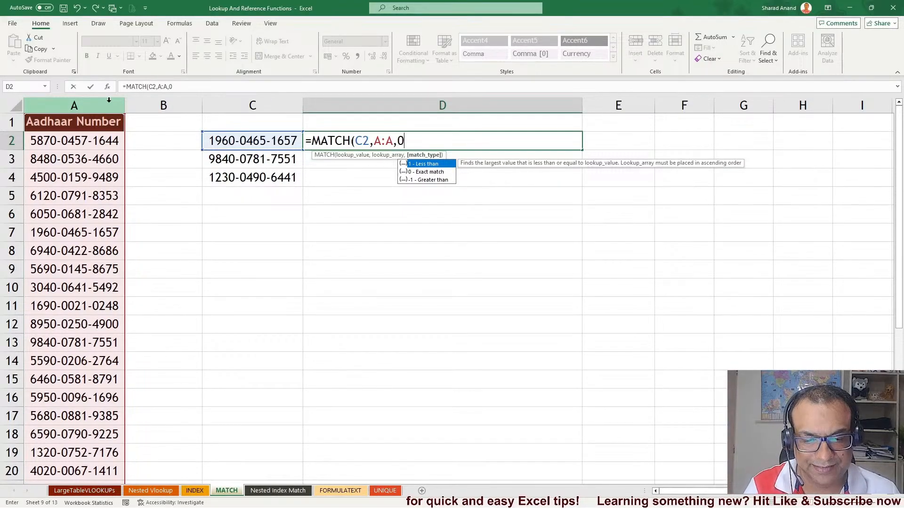
pyautogui.press('Return')
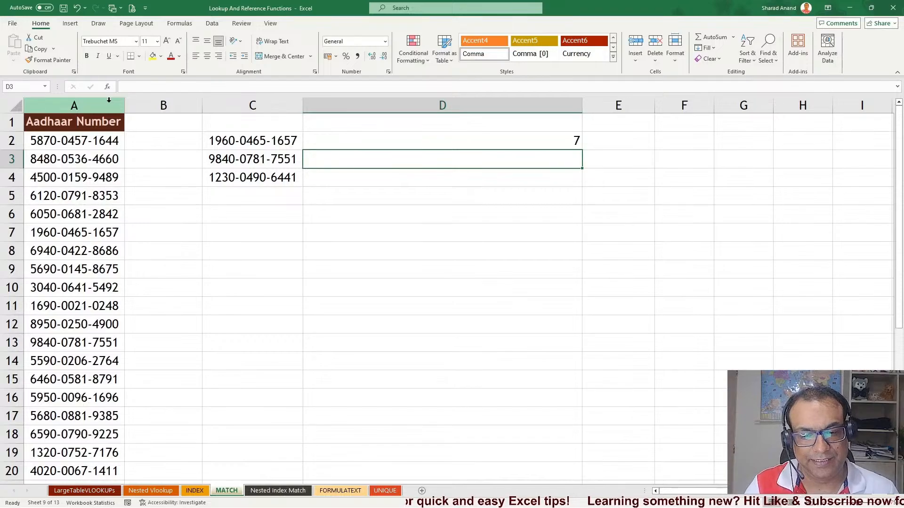
# Fill the MATCH formula from D2 down to D4
pyautogui.click(510, 142)
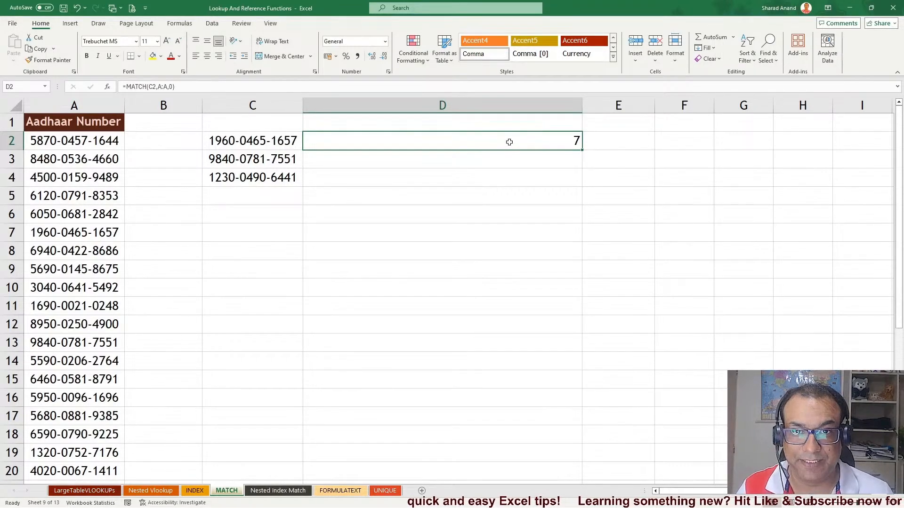
pyautogui.click(584, 143)
pyautogui.click(564, 143)
pyautogui.click(584, 146)
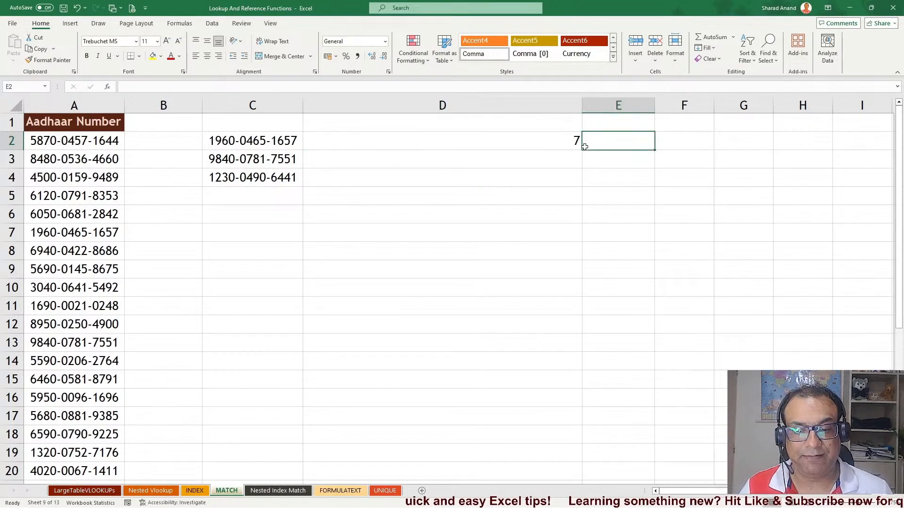
pyautogui.click(581, 142)
pyautogui.moveTo(582, 149); pyautogui.dragTo(577, 190)
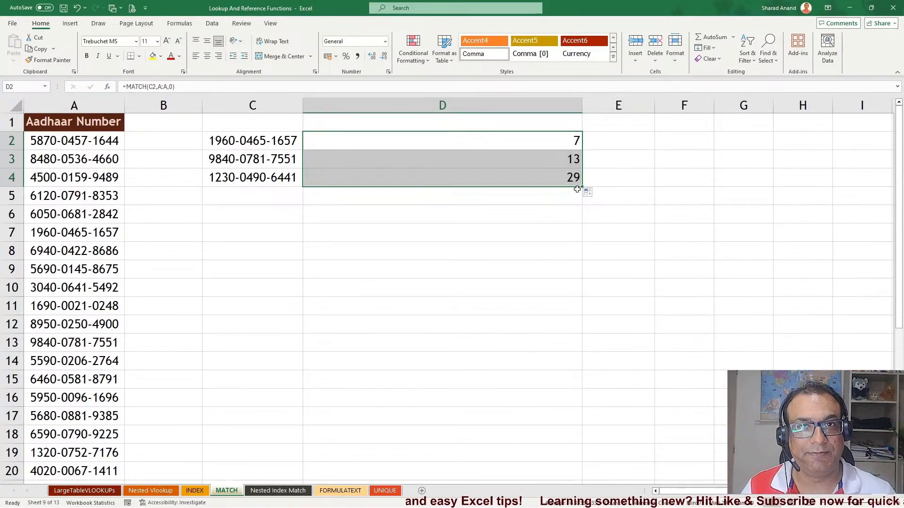
pyautogui.click(539, 215)
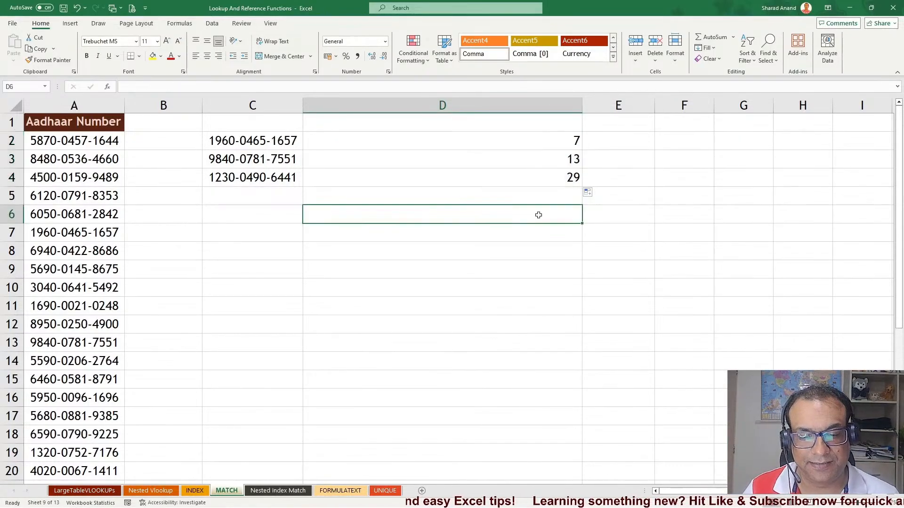
pyautogui.click(541, 139)
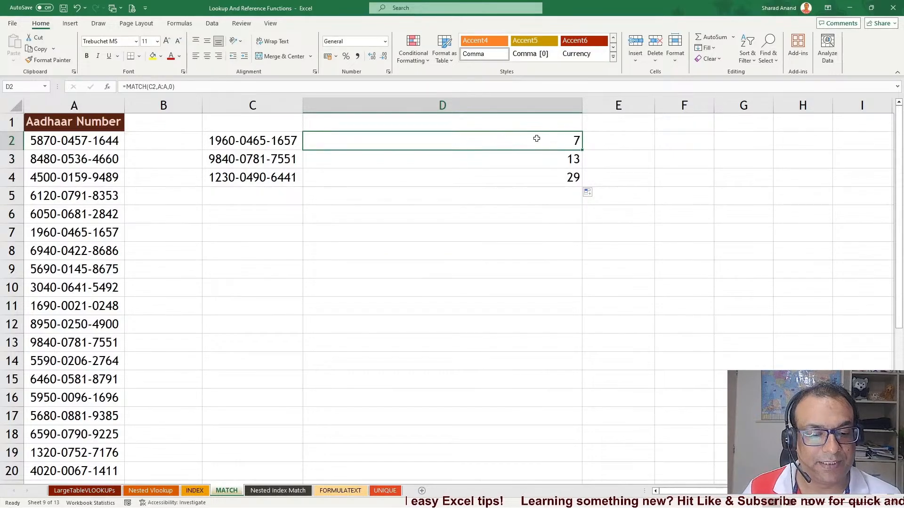
# Ink lines linking the lookup numbers to their matching rows in column A, then erase them
pyautogui.click(99, 23)
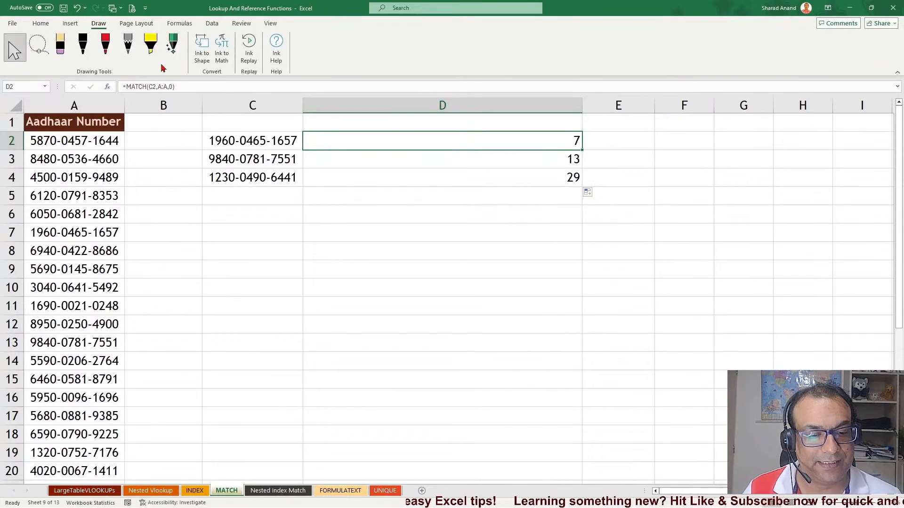
pyautogui.click(106, 46)
pyautogui.moveTo(208, 140)
pyautogui.mouseDown()
pyautogui.moveTo(175, 141)
pyautogui.moveTo(165, 204)
pyautogui.moveTo(119, 232)
pyautogui.mouseUp()
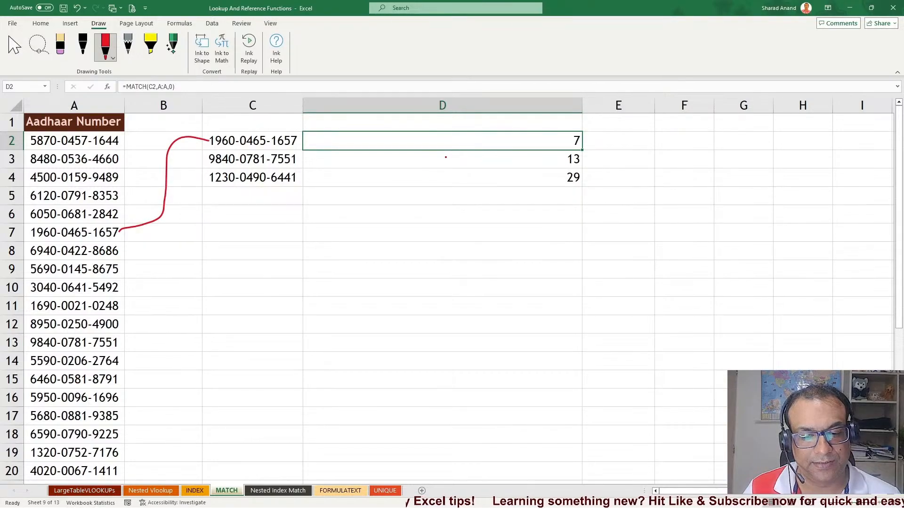
pyautogui.moveTo(445, 157)
pyautogui.mouseDown()
pyautogui.moveTo(222, 226)
pyautogui.moveTo(150, 336)
pyautogui.moveTo(132, 342)
pyautogui.mouseUp()
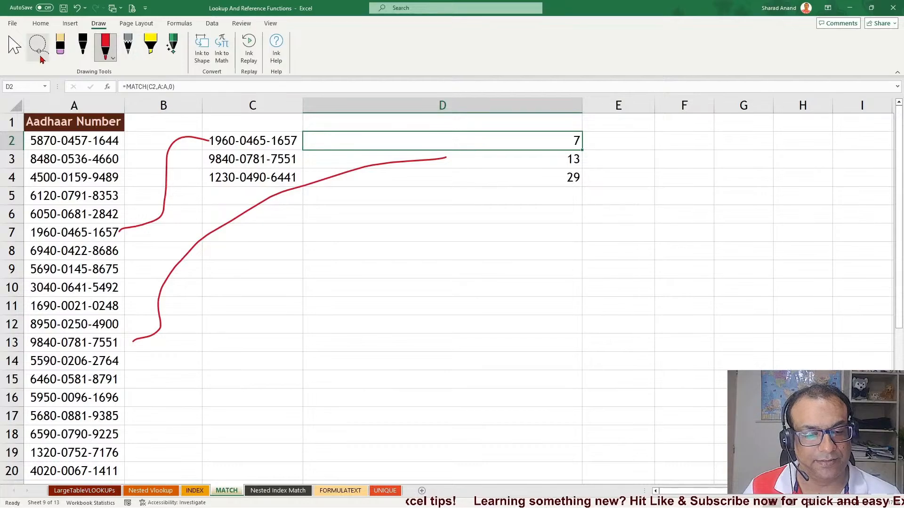
pyautogui.click(60, 47)
pyautogui.moveTo(186, 203); pyautogui.dragTo(165, 181)
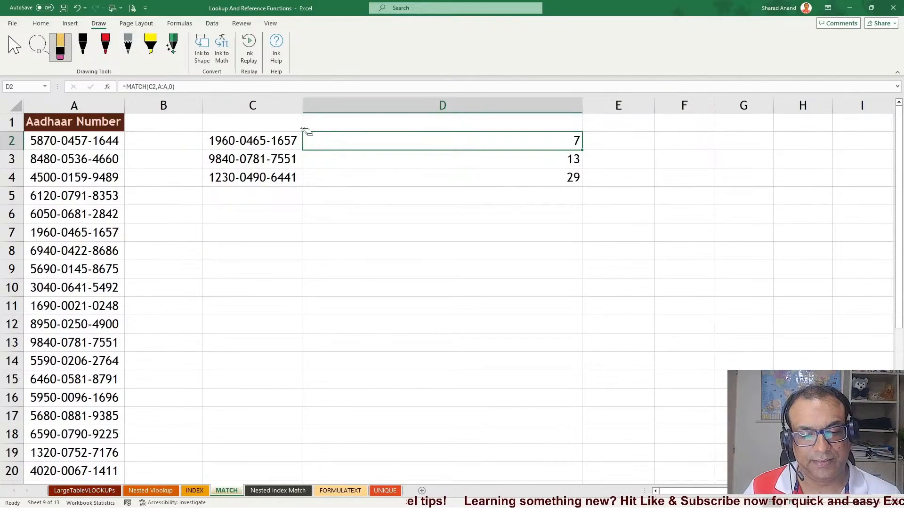
pyautogui.click(14, 47)
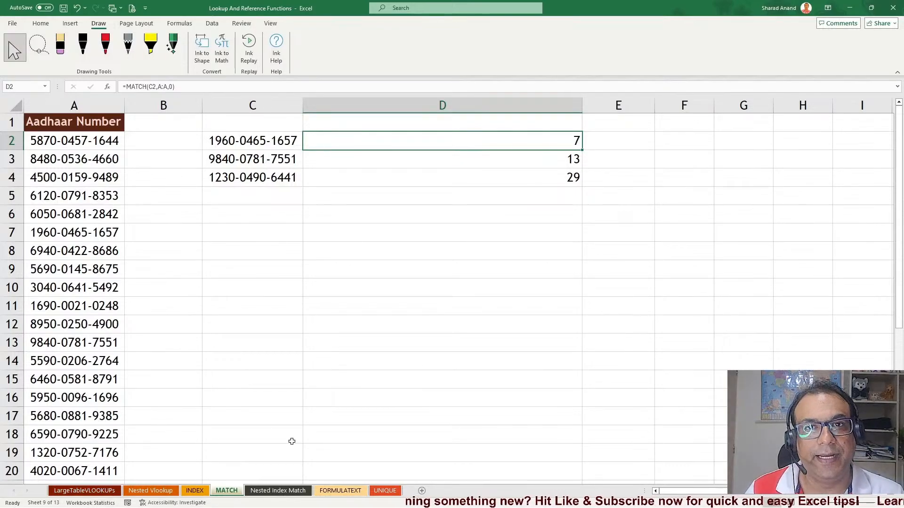
# Open the Nested Index Match sheet
pyautogui.click(278, 491)
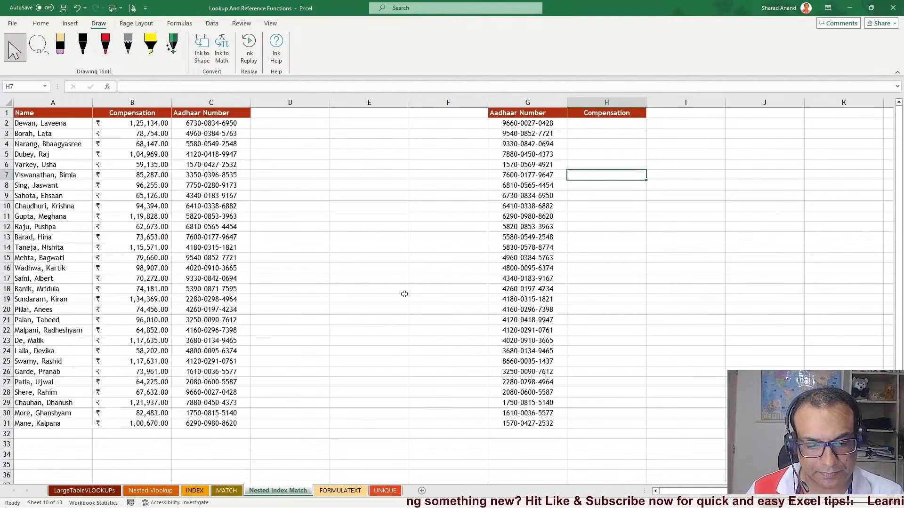
pyautogui.click(40, 23)
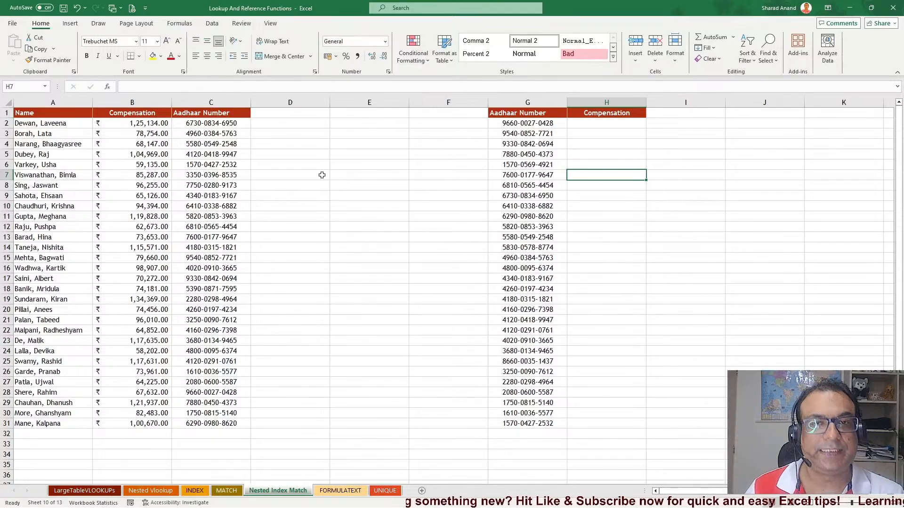
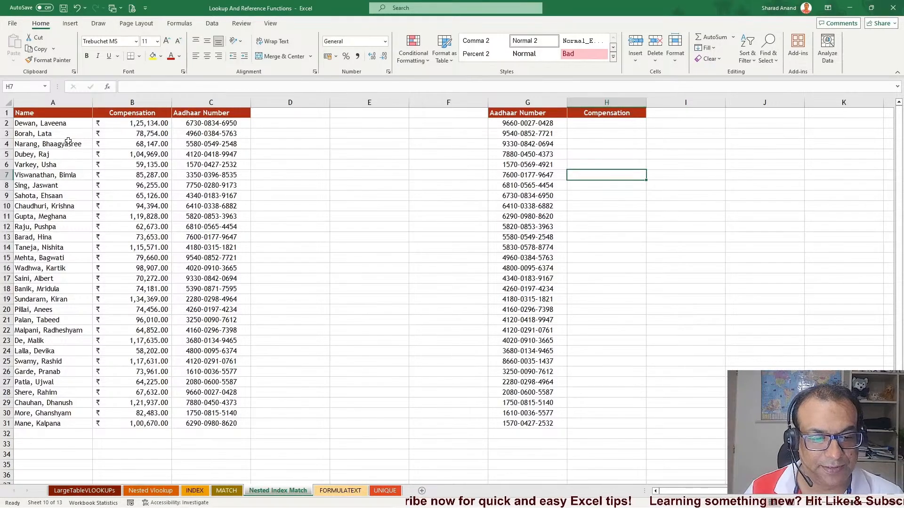
# Examine the Name, Compensation and Aadhaar Number columns and the lookup Aadhaar list in column G
pyautogui.moveTo(40, 112); pyautogui.dragTo(52, 410)
pyautogui.click(143, 115)
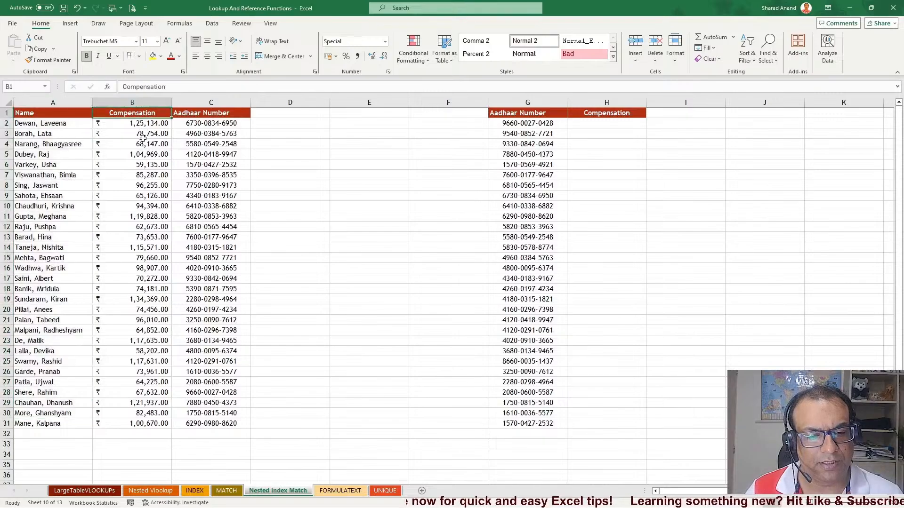
pyautogui.moveTo(143, 138); pyautogui.dragTo(141, 423)
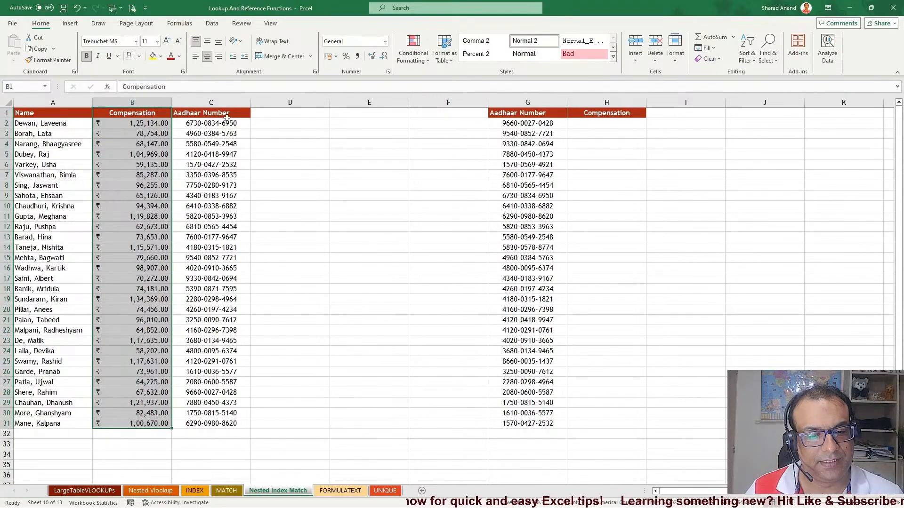
pyautogui.moveTo(227, 117); pyautogui.dragTo(194, 424)
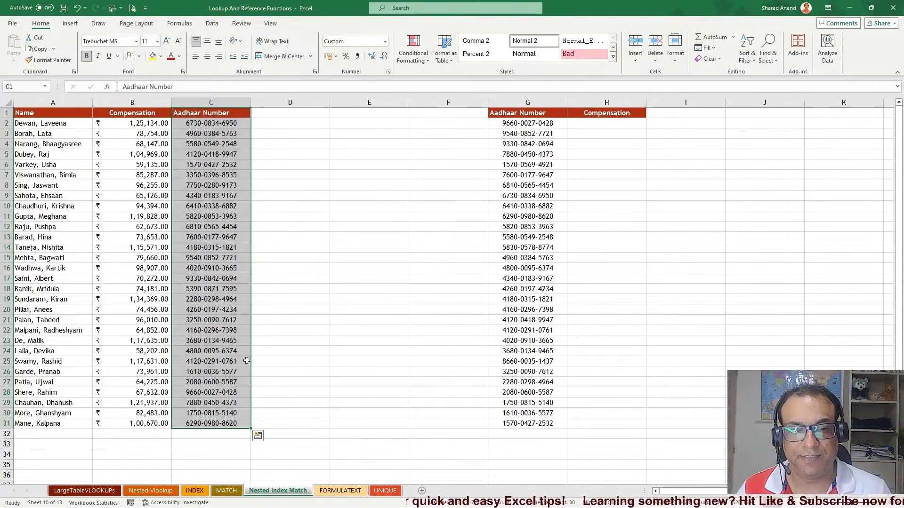
pyautogui.click(289, 216)
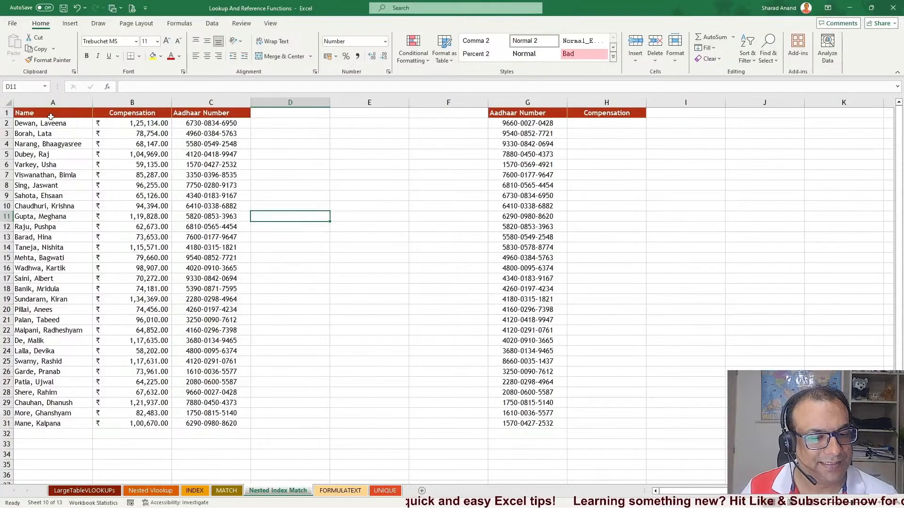
pyautogui.moveTo(47, 113); pyautogui.dragTo(35, 418)
pyautogui.moveTo(162, 124); pyautogui.dragTo(175, 383)
pyautogui.moveTo(216, 134); pyautogui.dragTo(189, 422)
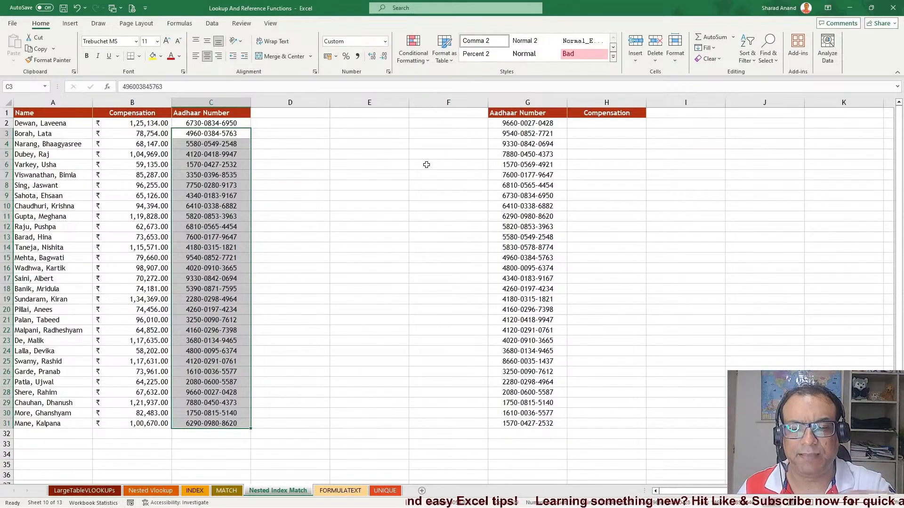
pyautogui.moveTo(535, 112); pyautogui.dragTo(526, 425)
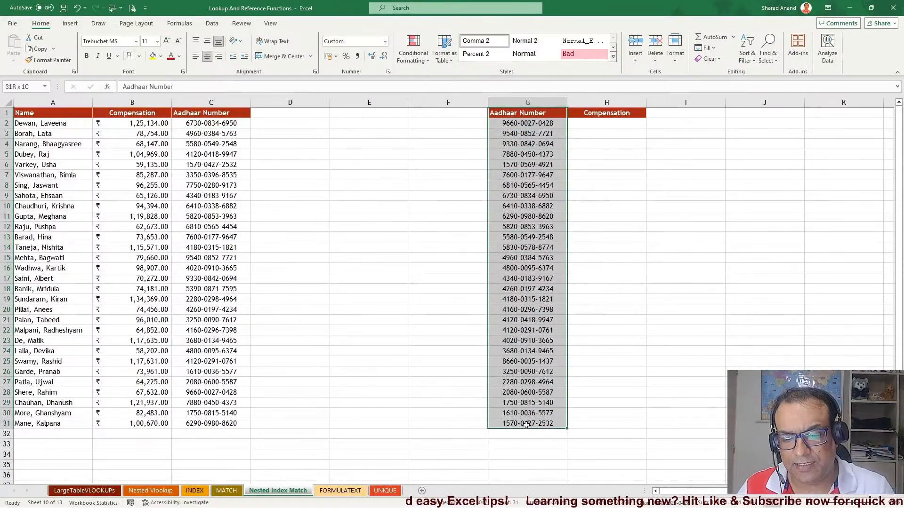
pyautogui.click(606, 121)
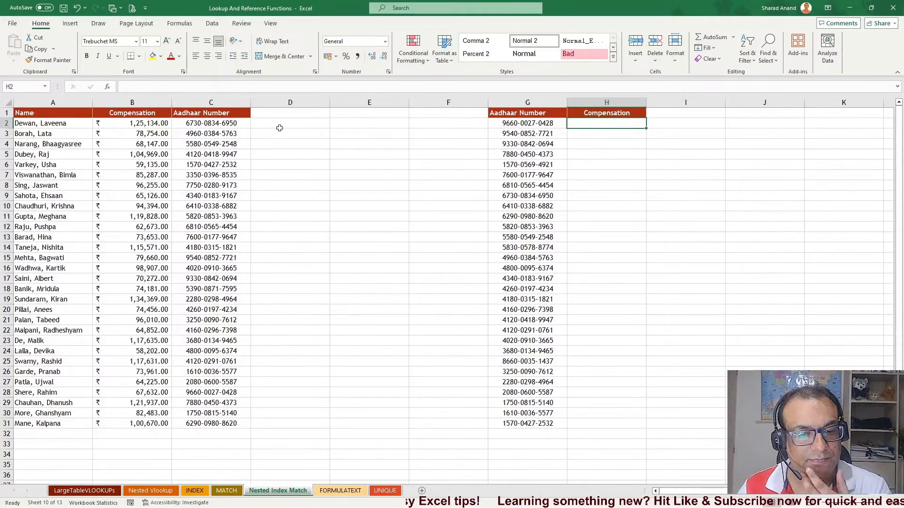
pyautogui.moveTo(518, 122); pyautogui.dragTo(503, 421)
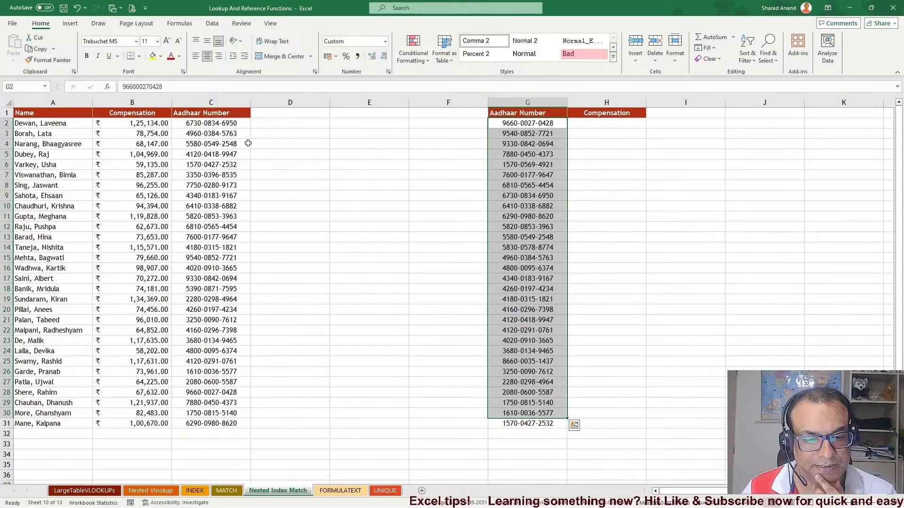
pyautogui.click(212, 124)
pyautogui.hotkey('ctrl', 'shift', 'Down')
pyautogui.moveTo(125, 134); pyautogui.dragTo(125, 413)
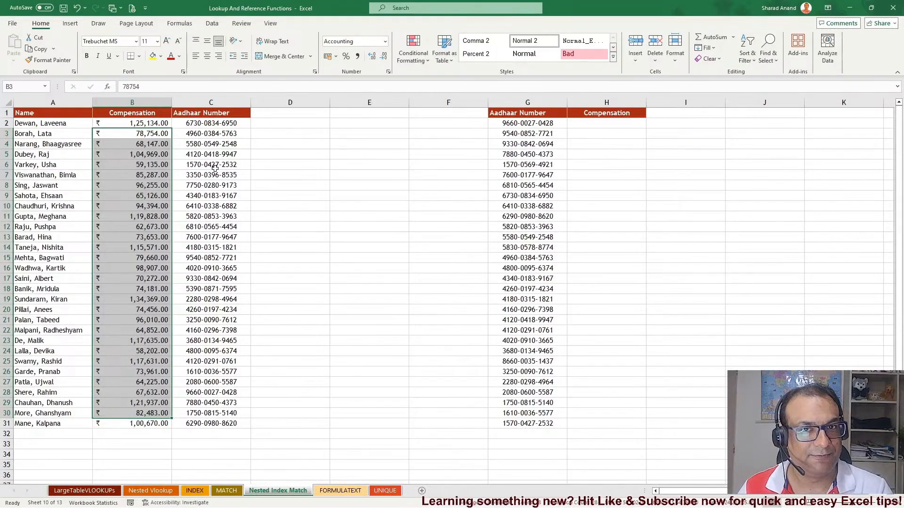
pyautogui.click(605, 123)
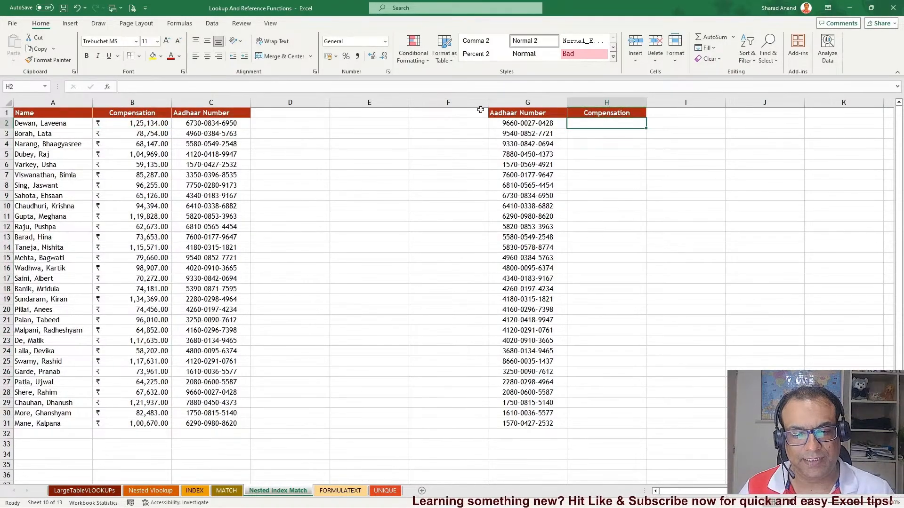
# Narrow columns D and E and widen column H so the Compensation results fit
pyautogui.moveTo(409, 102); pyautogui.dragTo(366, 102)
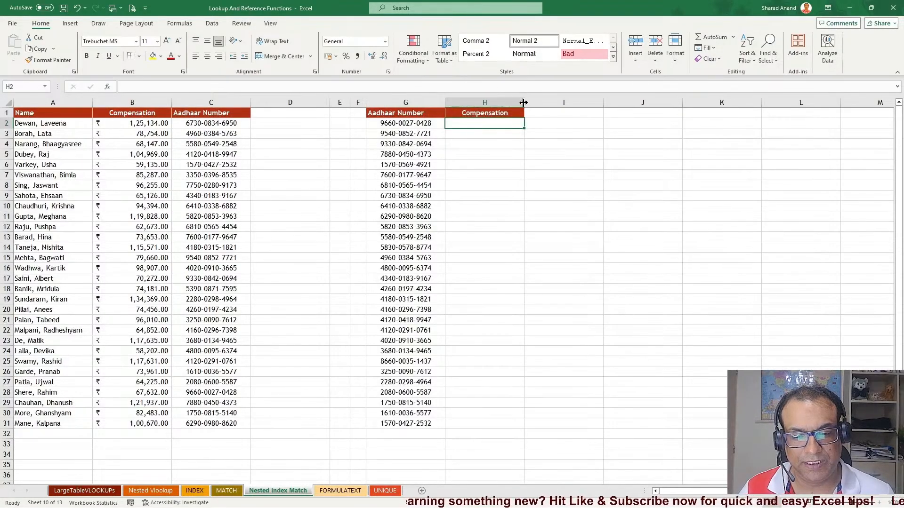
pyautogui.moveTo(523, 103); pyautogui.dragTo(652, 102)
pyautogui.scroll(2, 592, 213)
pyautogui.scroll(1, 591, 215)
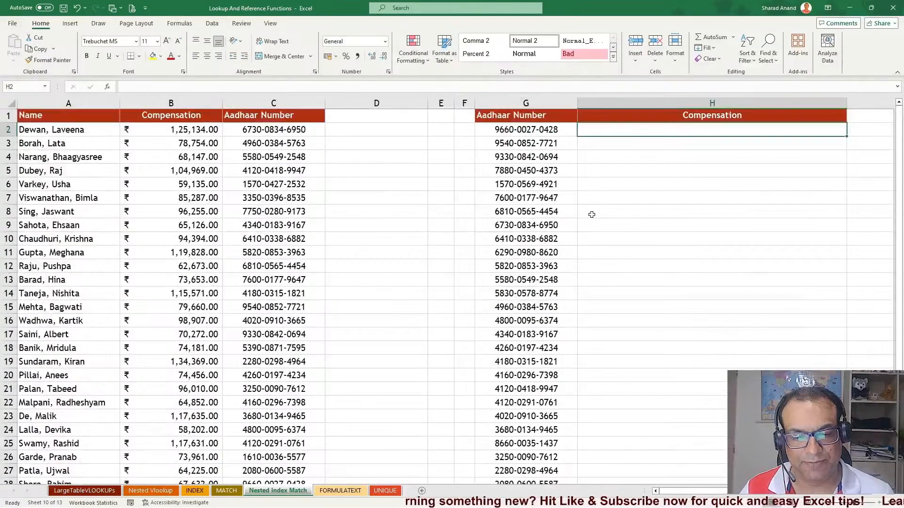
pyautogui.moveTo(427, 103); pyautogui.dragTo(344, 103)
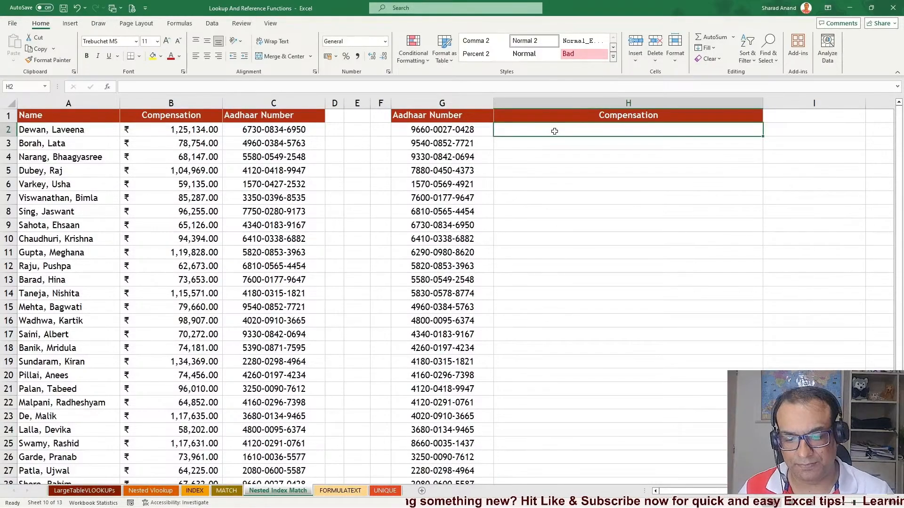
# Try a VLOOKUP in H2 looking up G2 in columns A:C and returning column 2
pyautogui.write('=VLOOKUP(')
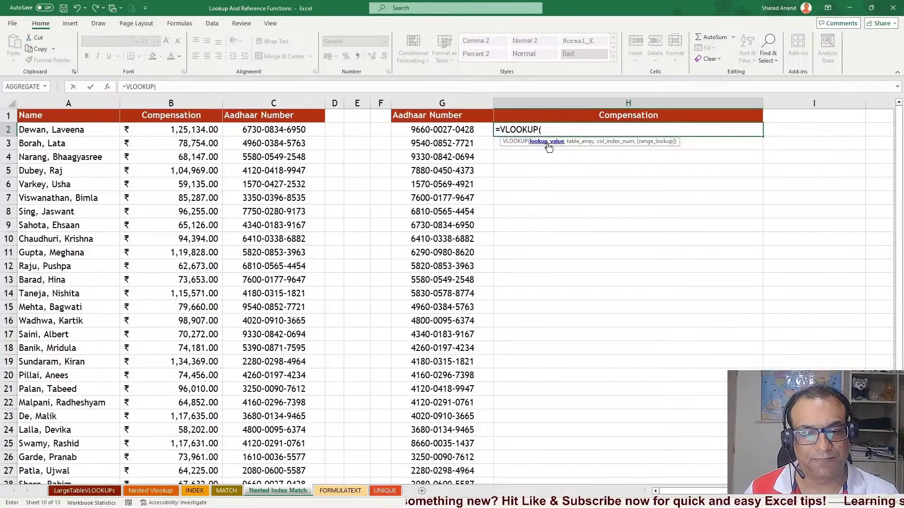
pyautogui.click(440, 127)
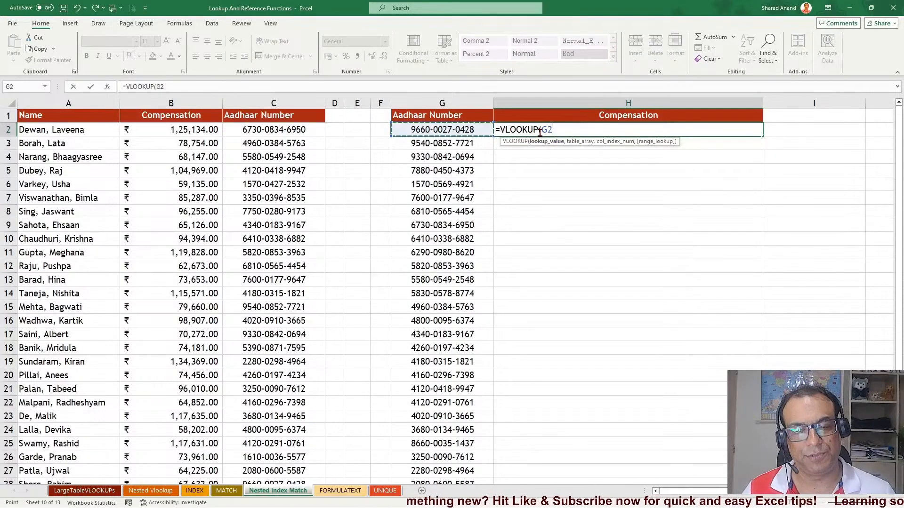
pyautogui.write(',')
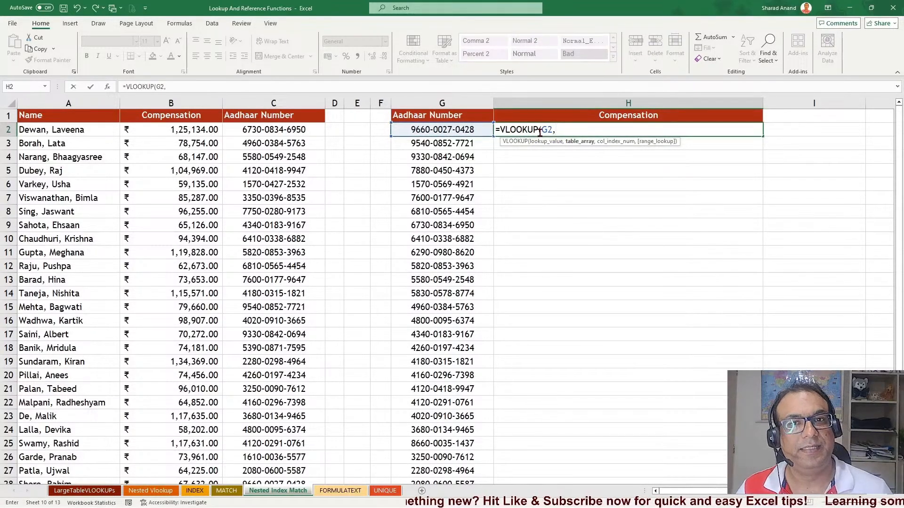
pyautogui.moveTo(258, 102); pyautogui.dragTo(68, 103)
pyautogui.write(',')
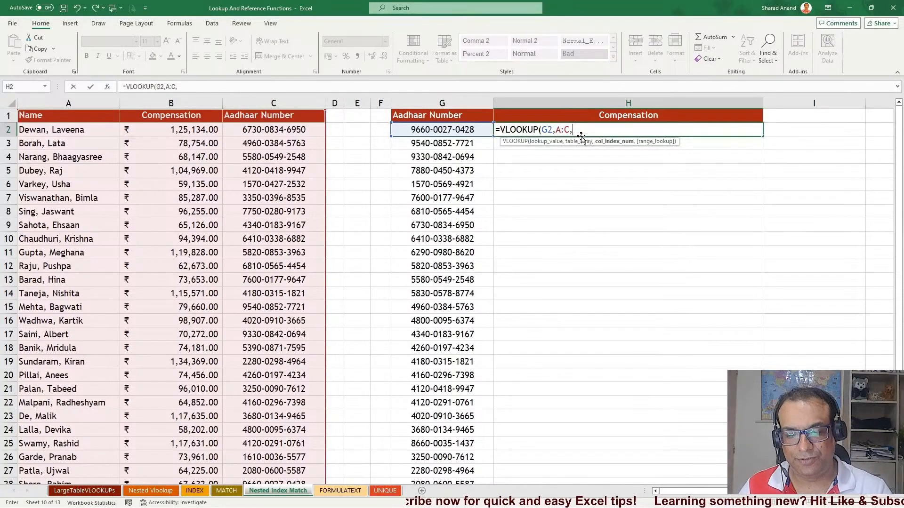
pyautogui.write('2,')
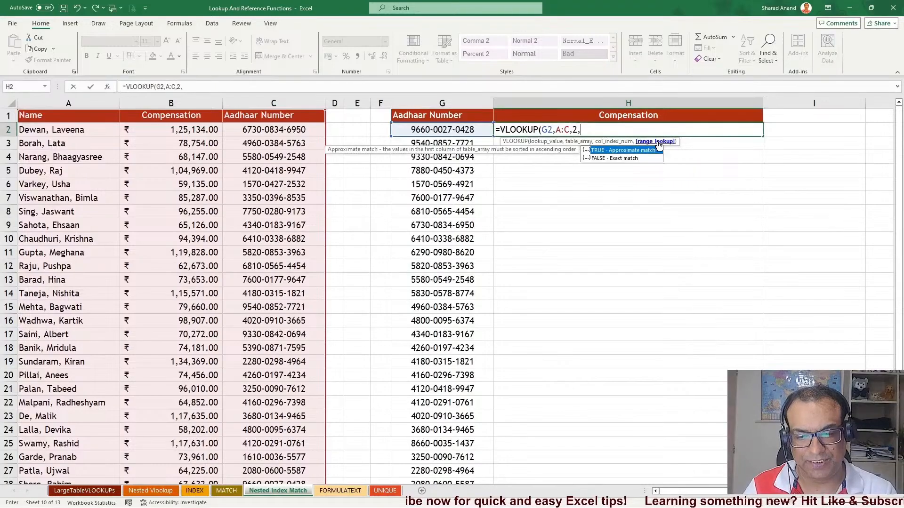
pyautogui.press('Return')
pyautogui.click(652, 125)
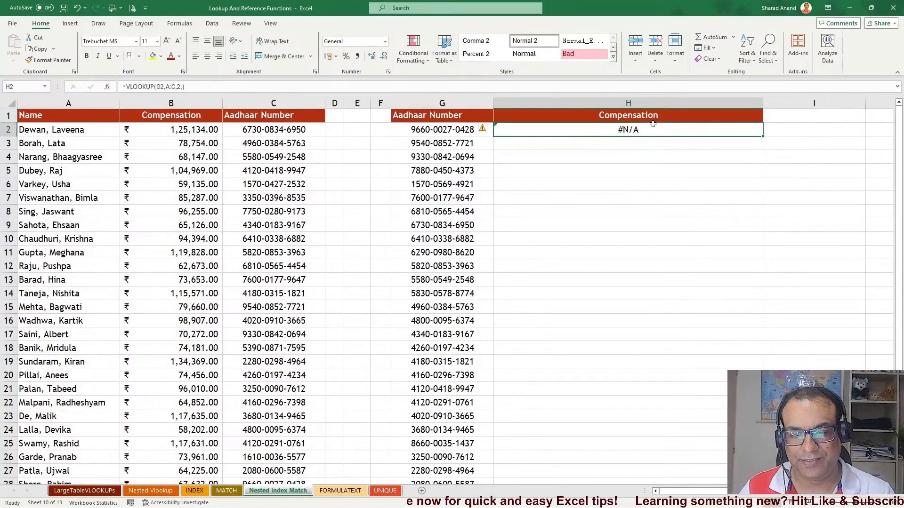
# Change the VLOOKUP column index to 0, re-enter it, then clear cell H2
pyautogui.doubleClick(643, 131)
pyautogui.press('BackSpace')
pyautogui.press('BackSpace')
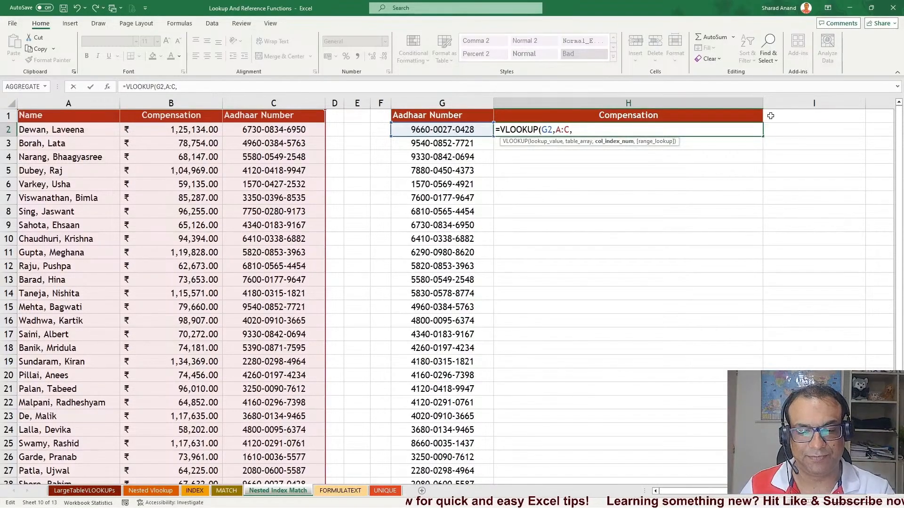
pyautogui.write('0')
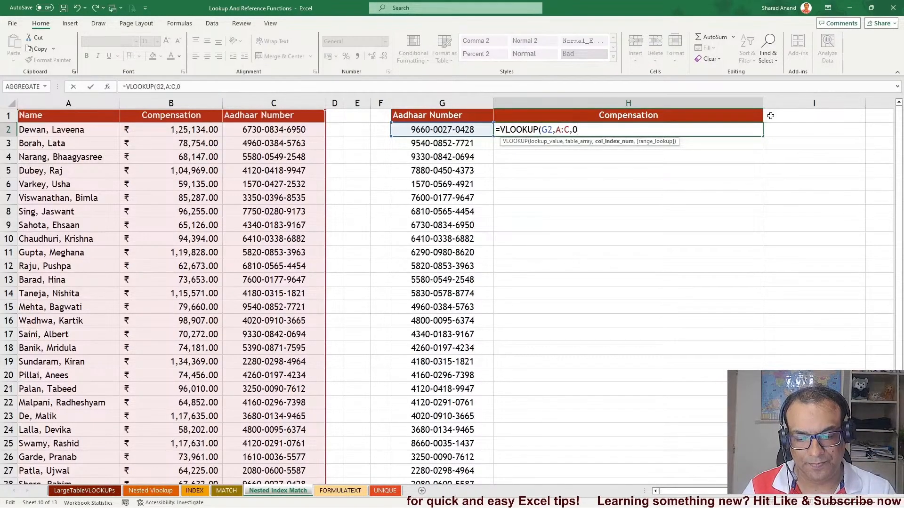
pyautogui.write(',')
pyautogui.press('Return')
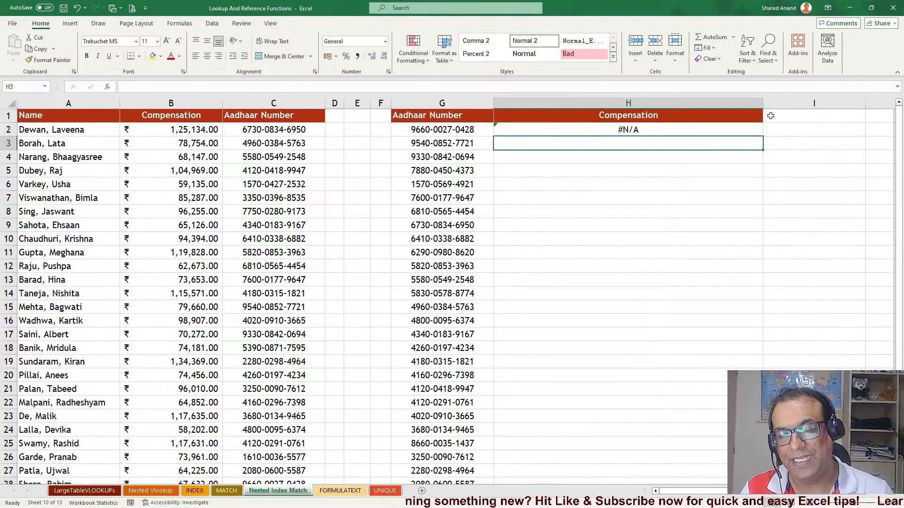
pyautogui.press('Up')
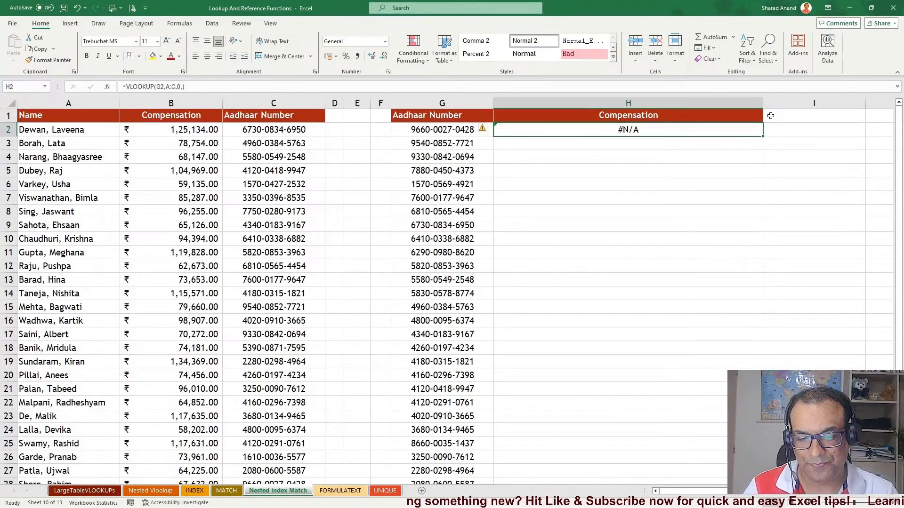
pyautogui.press('Delete')
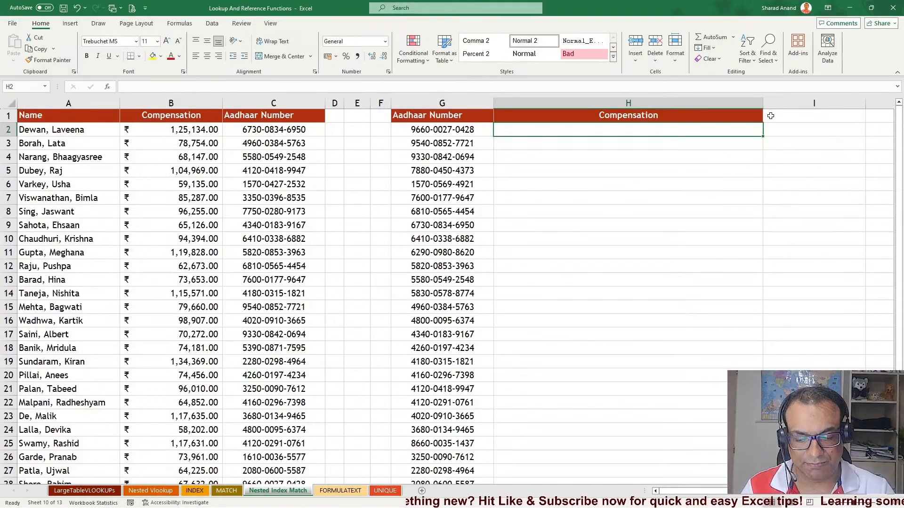
pyautogui.write('=mat')
pyautogui.press('Tab')
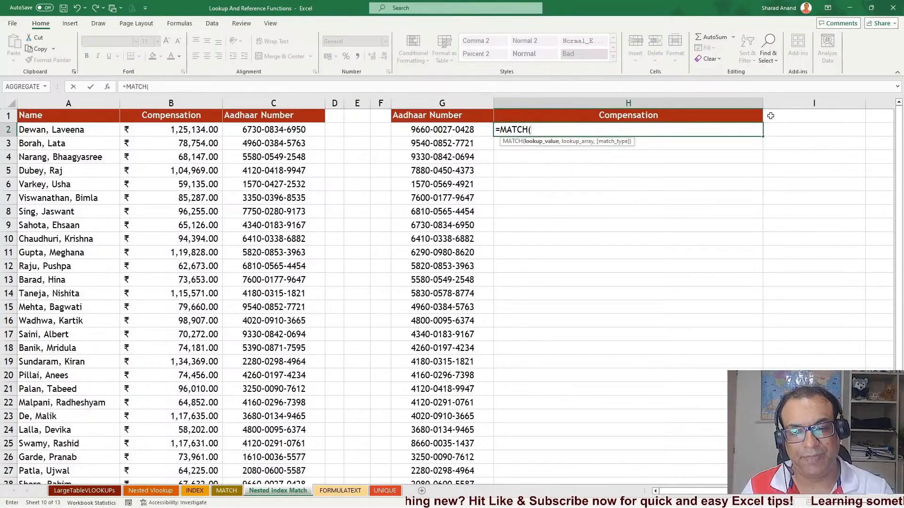
pyautogui.press('Left')
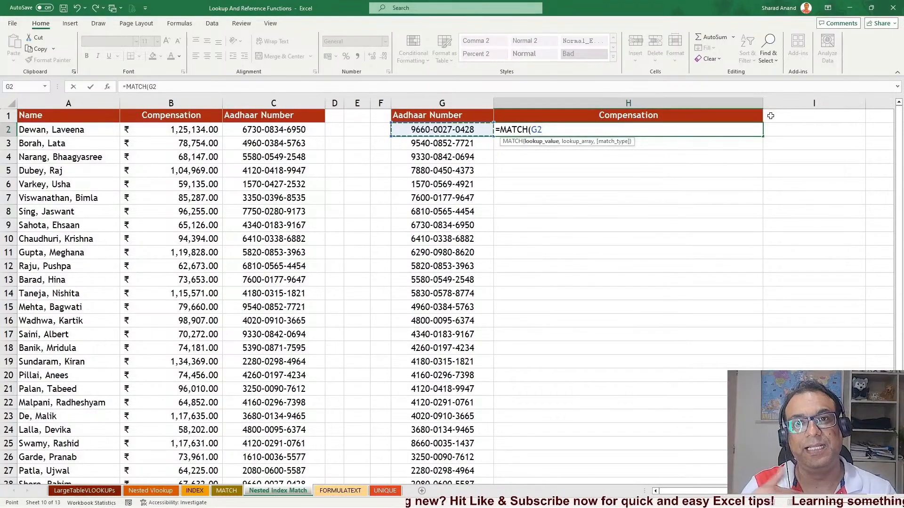
pyautogui.press('Escape')
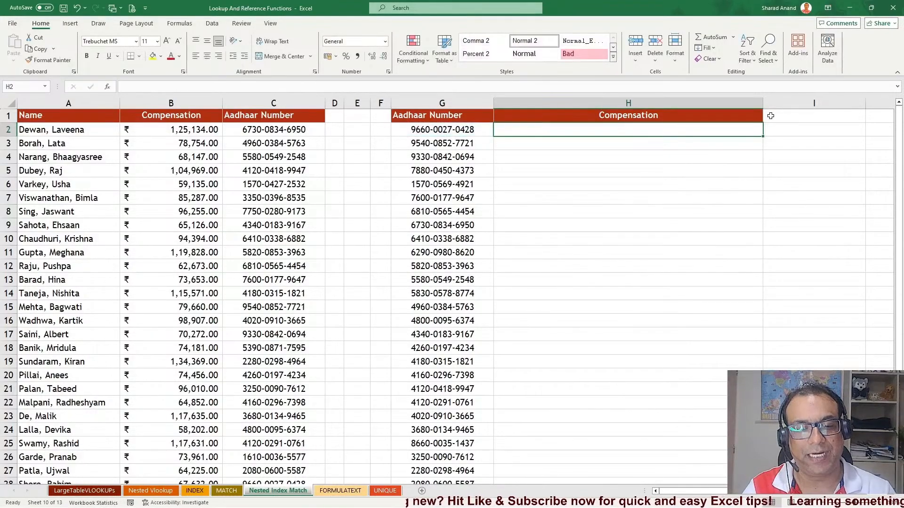
# Compare Aadhaar numbers in the lookup list with those in column C
pyautogui.click(441, 135)
pyautogui.click(442, 158)
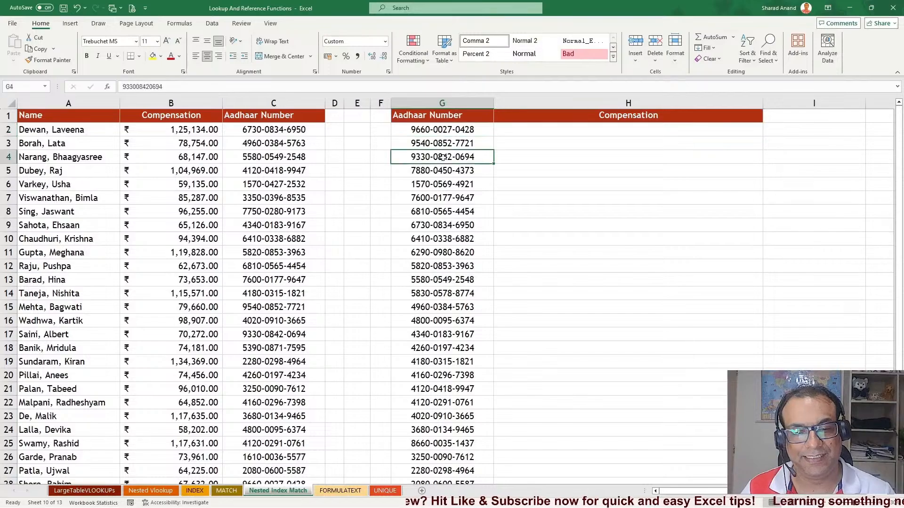
pyautogui.click(267, 154)
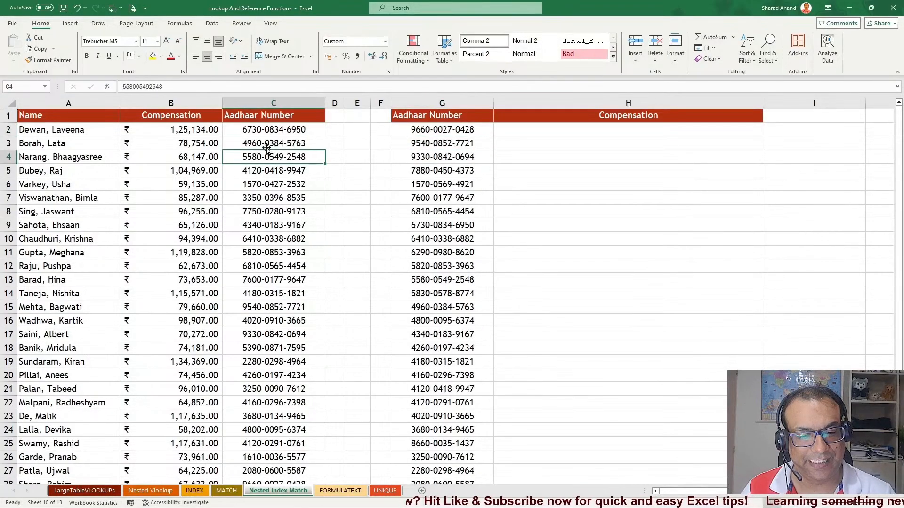
pyautogui.click(423, 145)
# Enter =MATCH(G2,C:C,0) in H2 and fill it down the Compensation column
pyautogui.click(552, 129)
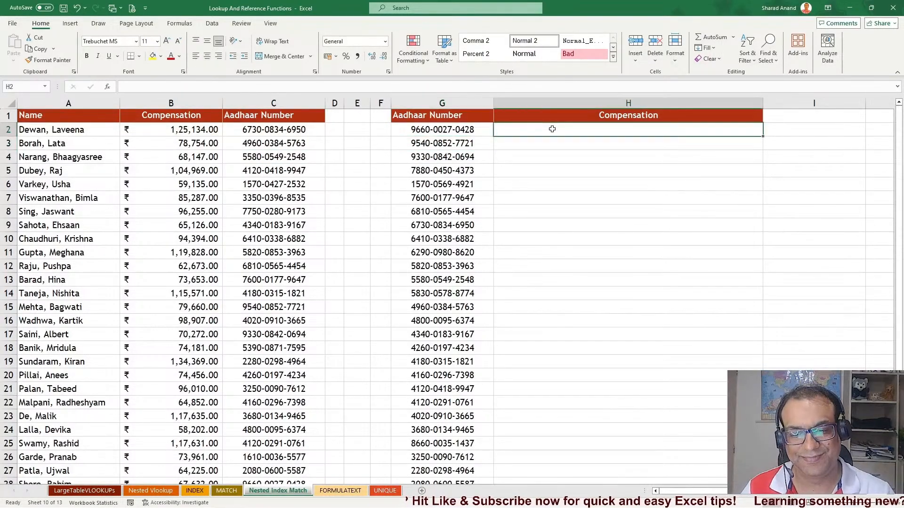
pyautogui.write('=mat')
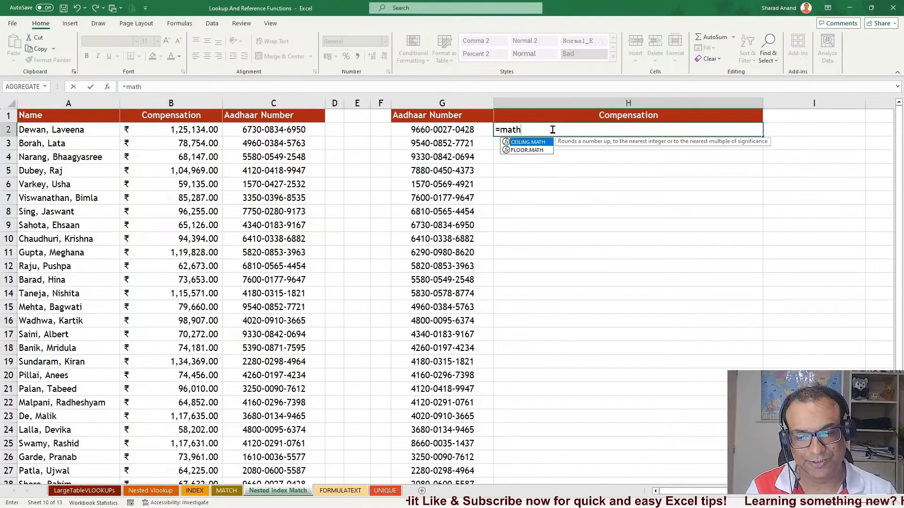
pyautogui.press('Tab')
pyautogui.press('Left')
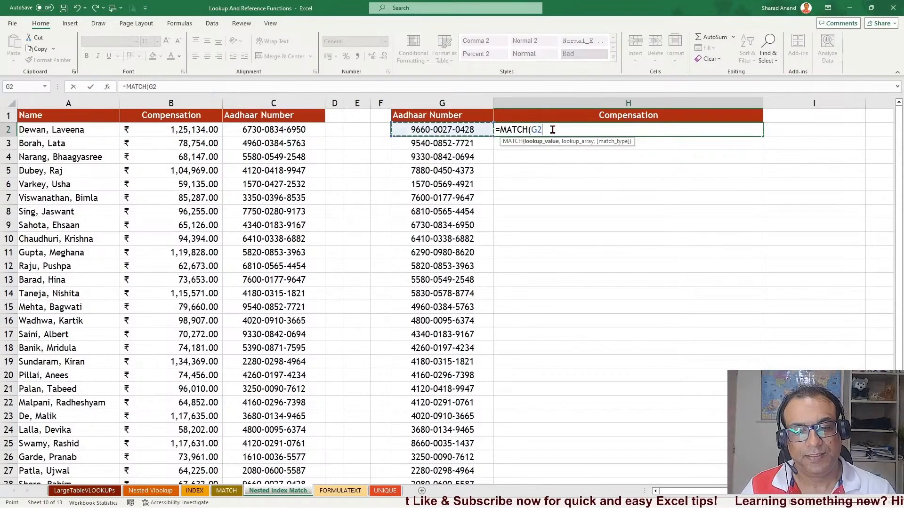
pyautogui.write(',')
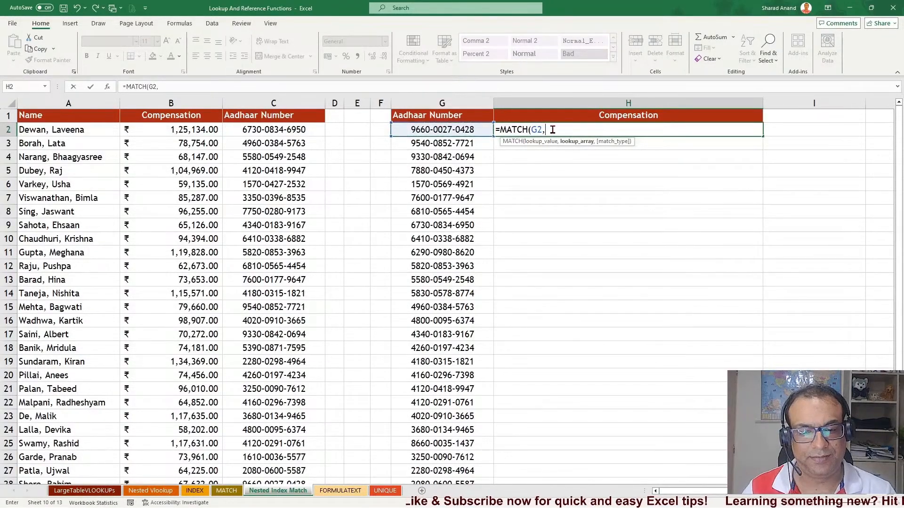
pyautogui.click(282, 105)
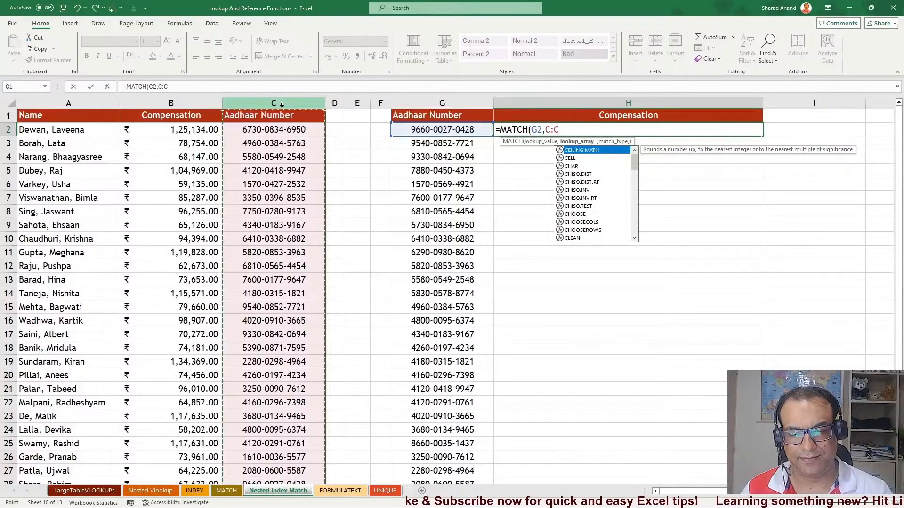
pyautogui.write(',')
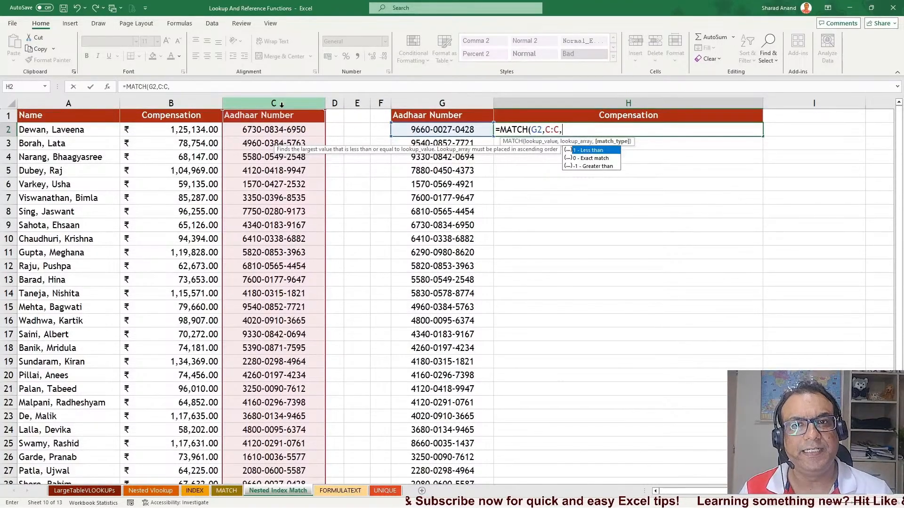
pyautogui.write('0')
pyautogui.press('Return')
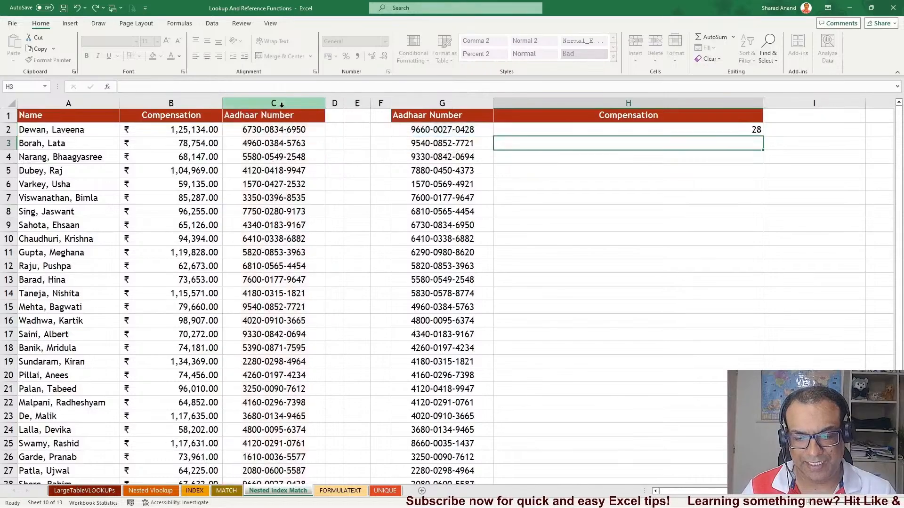
pyautogui.click(689, 133)
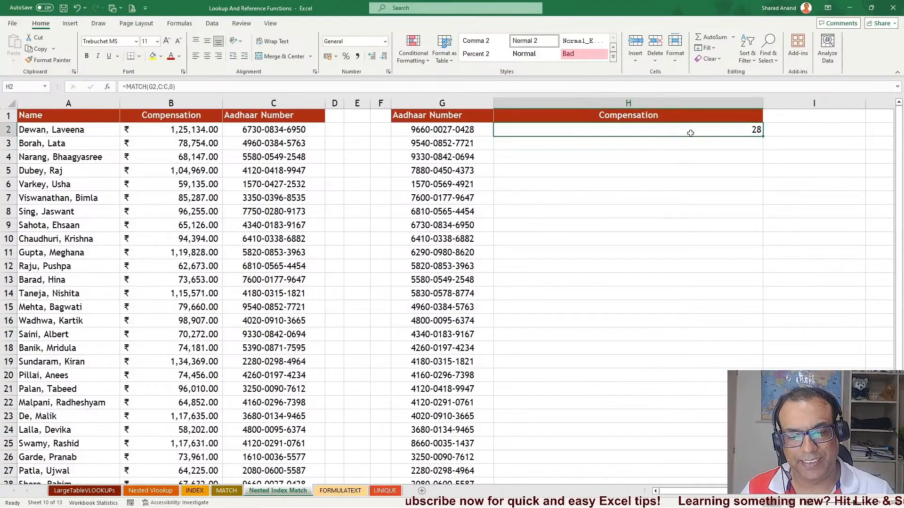
pyautogui.doubleClick(762, 136)
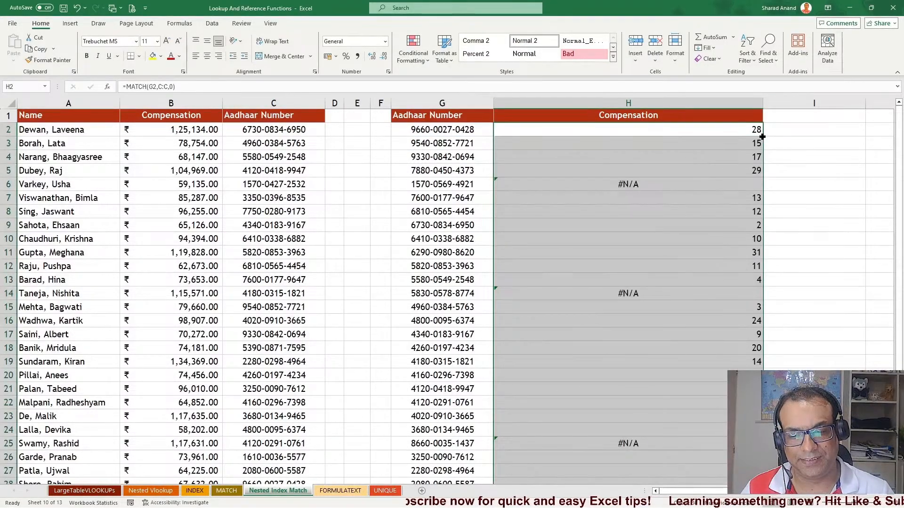
# Inspect the MATCH results and formulas in several Compensation cells, including the #N/A ones
pyautogui.click(635, 181)
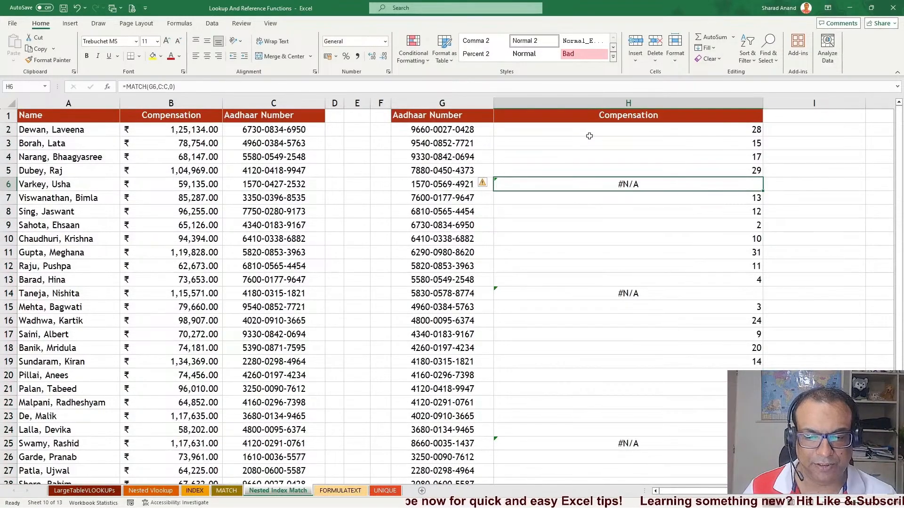
pyautogui.click(589, 134)
pyautogui.click(589, 146)
pyautogui.click(595, 160)
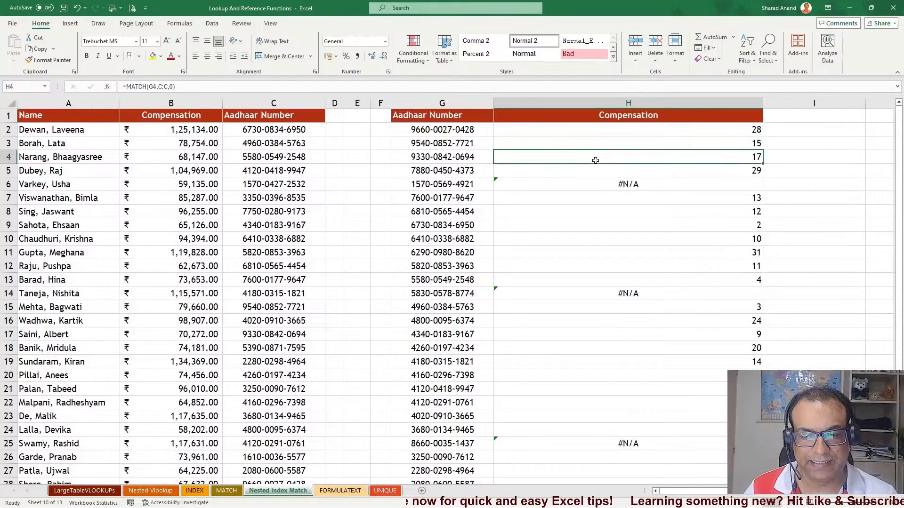
pyautogui.click(587, 143)
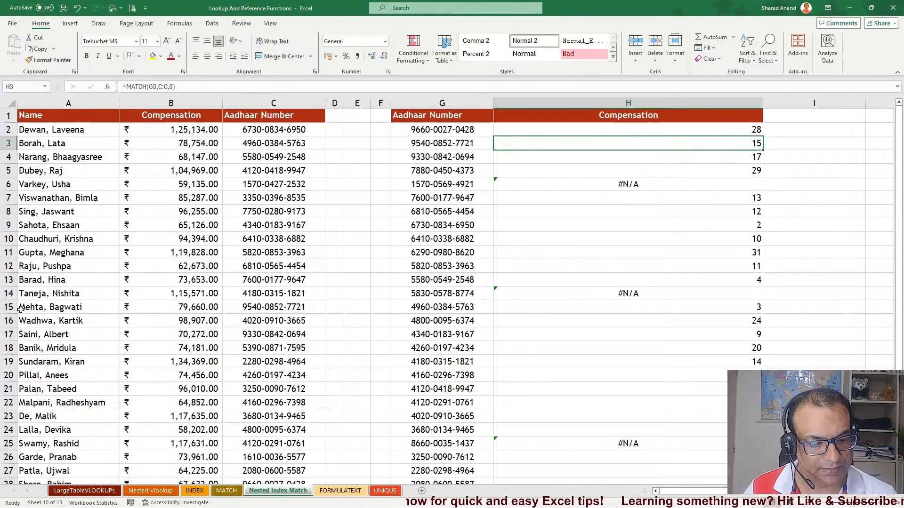
# Draw red ink linking the Aadhaar number in G3 to its matching entry in column C
pyautogui.click(98, 23)
pyautogui.click(102, 47)
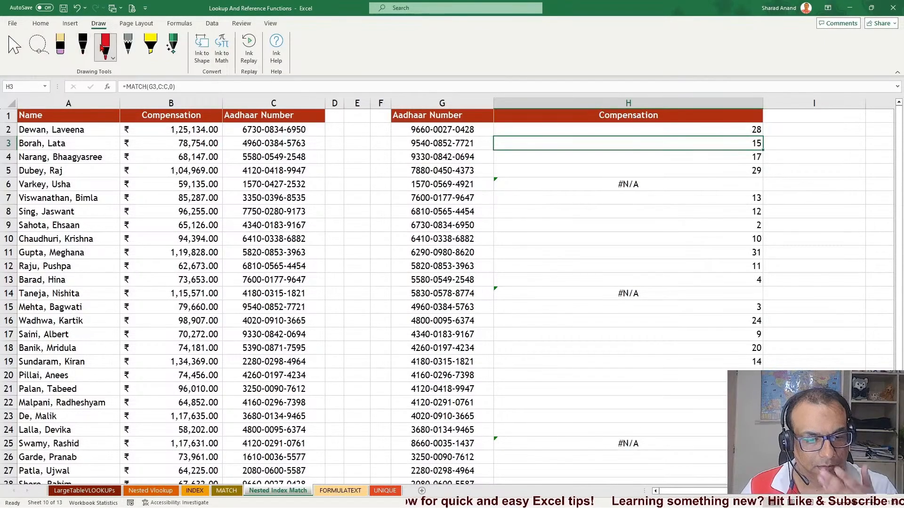
pyautogui.moveTo(418, 149); pyautogui.dragTo(486, 150)
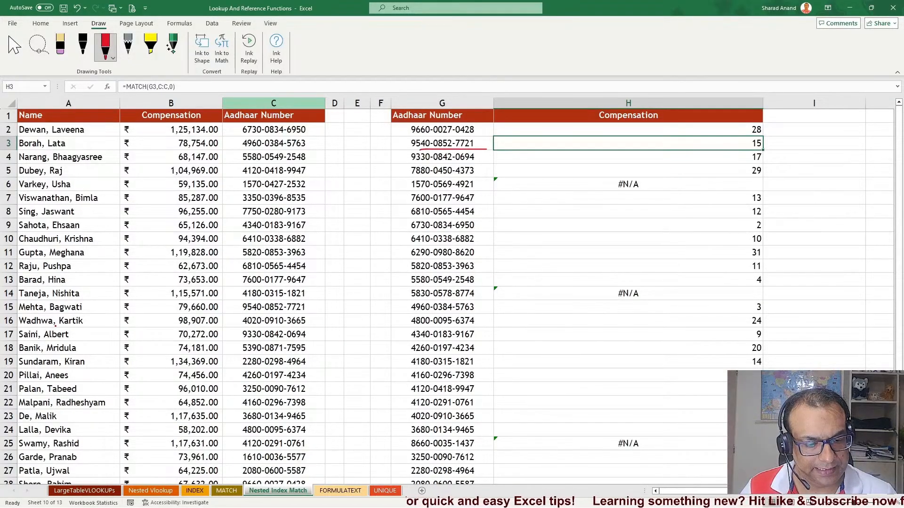
pyautogui.moveTo(243, 316)
pyautogui.mouseDown()
pyautogui.moveTo(336, 316)
pyautogui.moveTo(331, 261)
pyautogui.moveTo(398, 156)
pyautogui.moveTo(420, 150)
pyautogui.mouseUp()
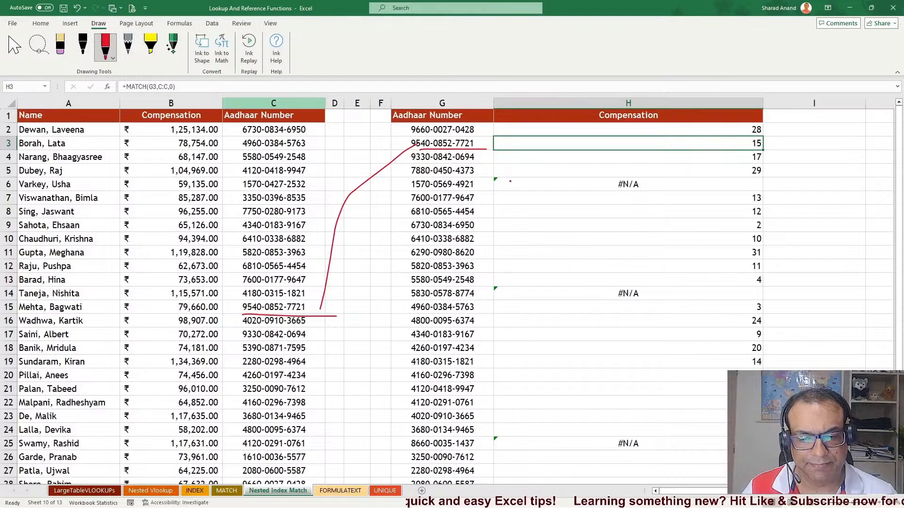
# Erase the ink annotations and switch back to cell selection
pyautogui.click(60, 47)
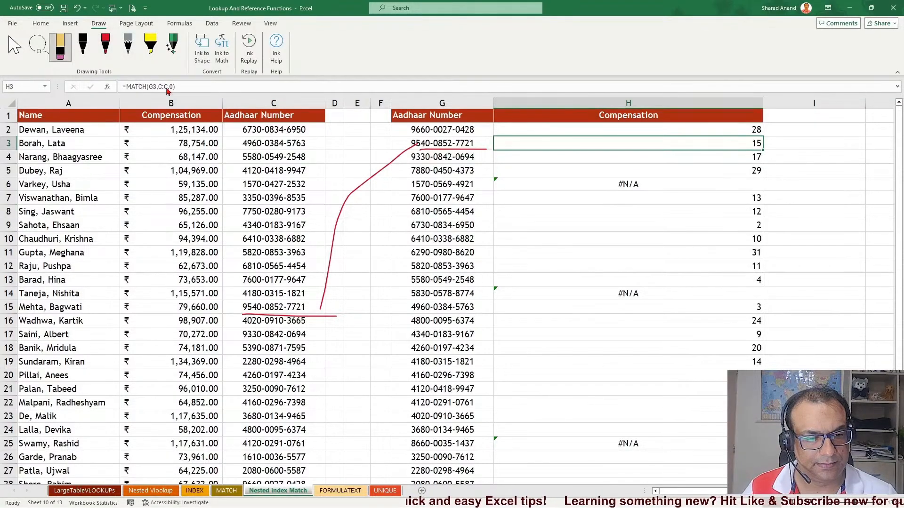
pyautogui.moveTo(273, 103)
pyautogui.mouseDown()
pyautogui.moveTo(391, 292)
pyautogui.moveTo(335, 282)
pyautogui.mouseUp()
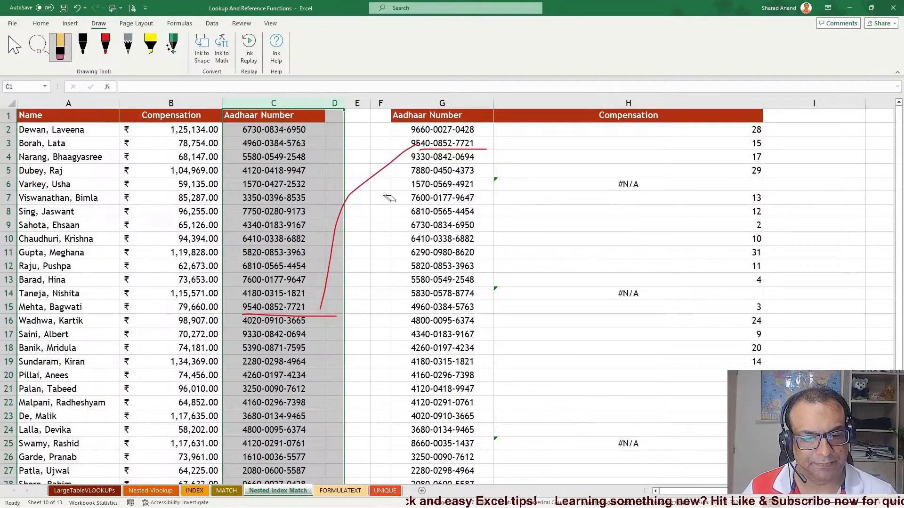
pyautogui.click(378, 175)
pyautogui.click(305, 316)
pyautogui.click(450, 149)
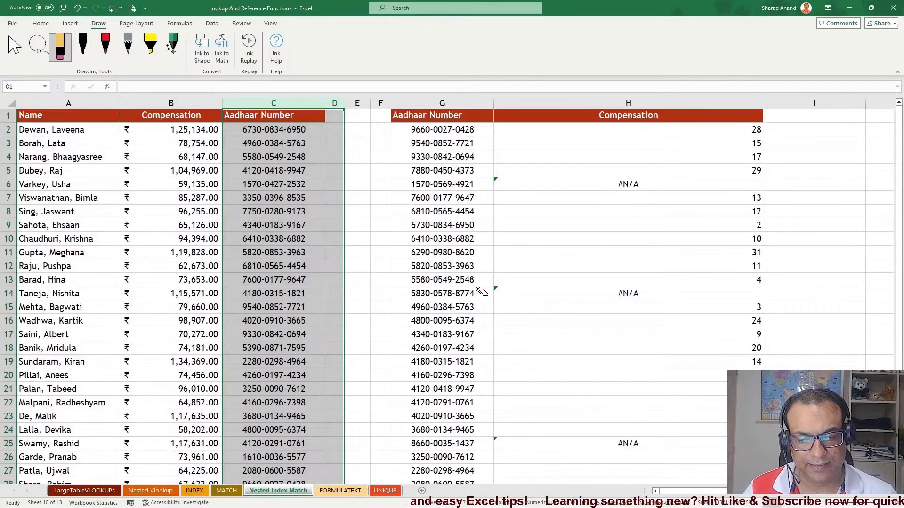
pyautogui.click(14, 47)
pyautogui.click(645, 280)
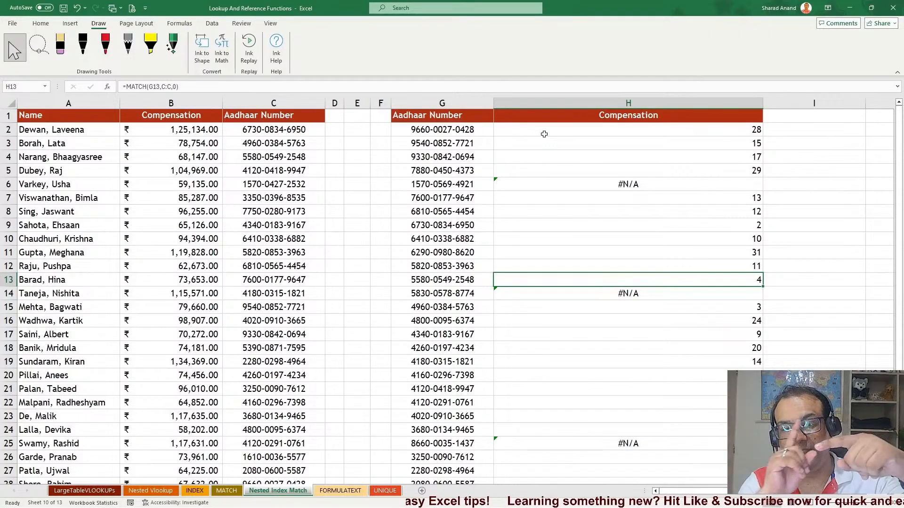
# Draw red ink lines and circles over names and compensation values in rows 12 to 22
pyautogui.click(105, 47)
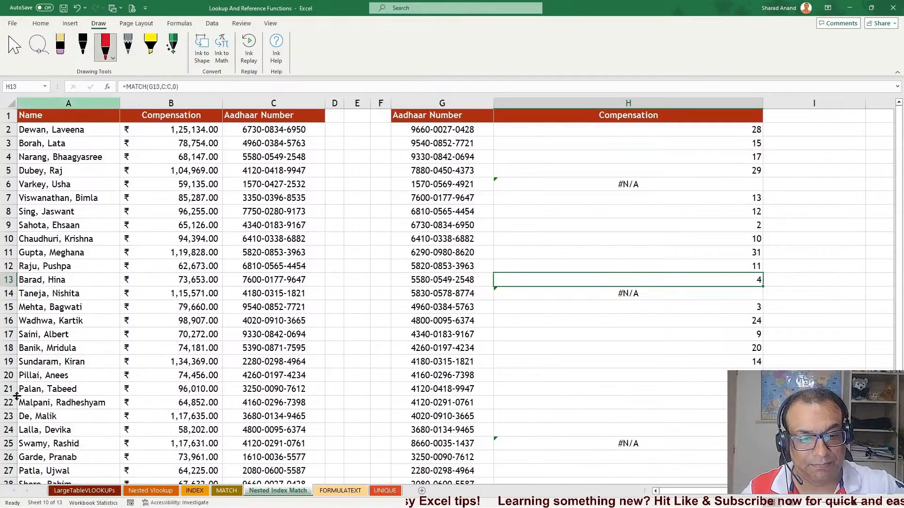
pyautogui.moveTo(30, 240); pyautogui.dragTo(27, 420)
pyautogui.moveTo(34, 335); pyautogui.dragTo(165, 338)
pyautogui.moveTo(77, 314); pyautogui.dragTo(243, 326)
pyautogui.moveTo(136, 296); pyautogui.dragTo(223, 297)
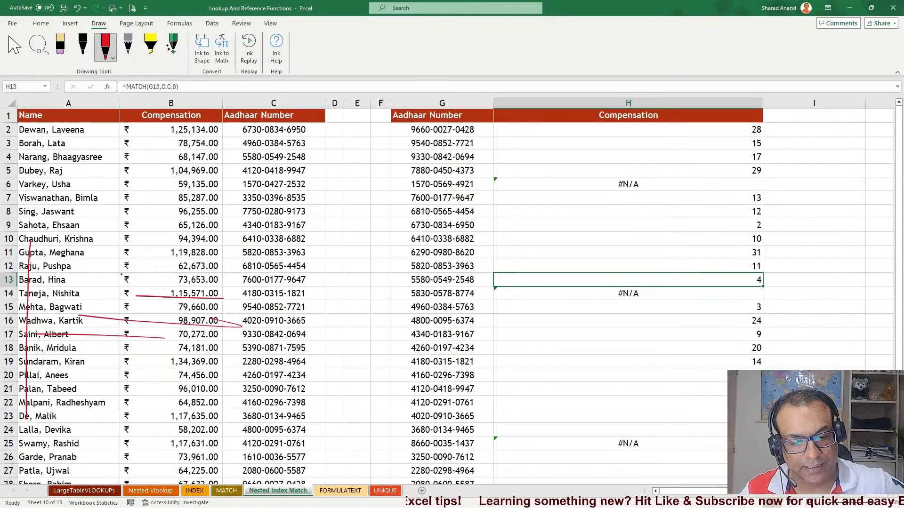
pyautogui.moveTo(121, 275); pyautogui.dragTo(242, 282)
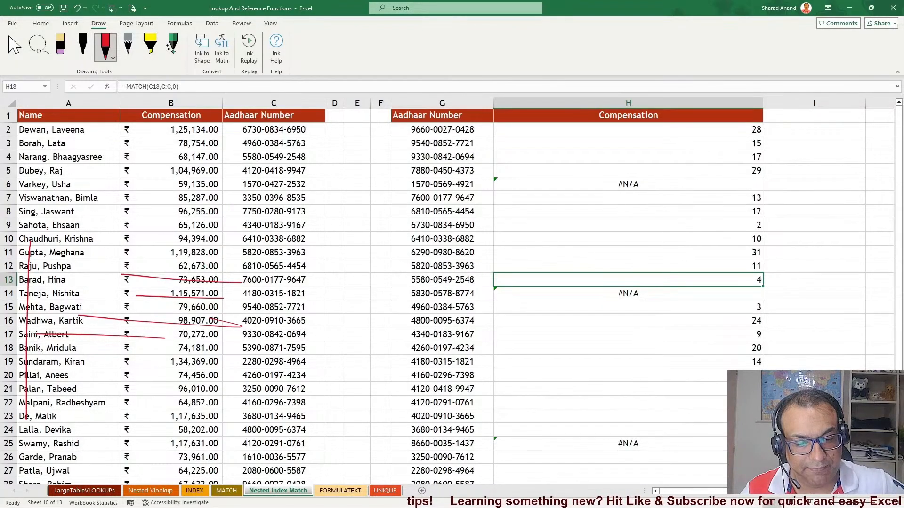
pyautogui.moveTo(195, 253); pyautogui.dragTo(193, 359)
pyautogui.moveTo(199, 271)
pyautogui.mouseDown()
pyautogui.moveTo(225, 283)
pyautogui.moveTo(202, 274)
pyautogui.mouseUp()
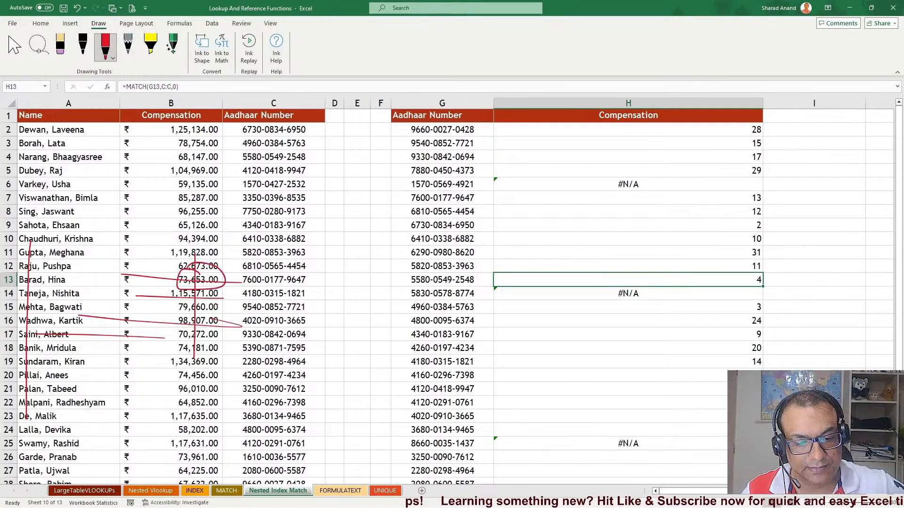
pyautogui.moveTo(197, 312)
pyautogui.mouseDown()
pyautogui.moveTo(216, 321)
pyautogui.moveTo(194, 311)
pyautogui.mouseUp()
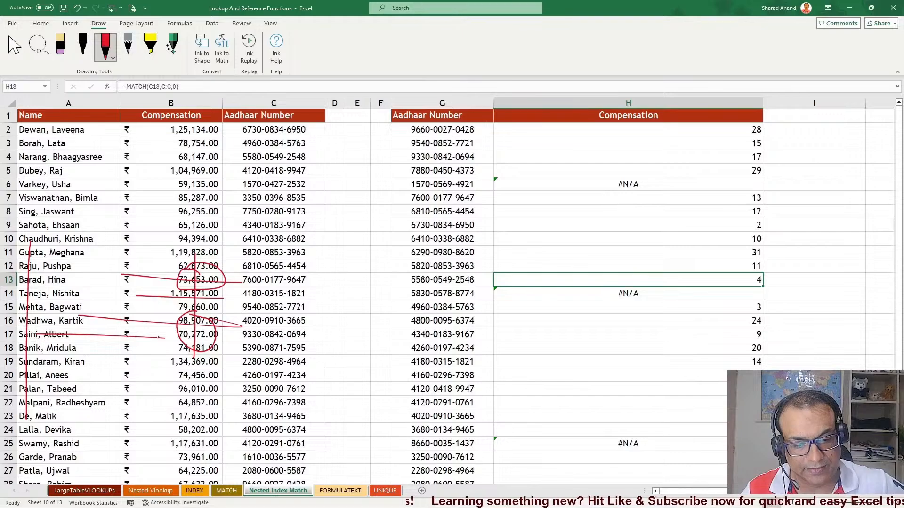
pyautogui.moveTo(158, 337); pyautogui.dragTo(257, 337)
pyautogui.moveTo(55, 375); pyautogui.dragTo(373, 386)
pyautogui.moveTo(195, 354); pyautogui.dragTo(188, 464)
pyautogui.moveTo(203, 372)
pyautogui.mouseDown()
pyautogui.moveTo(200, 403)
pyautogui.moveTo(184, 369)
pyautogui.mouseUp()
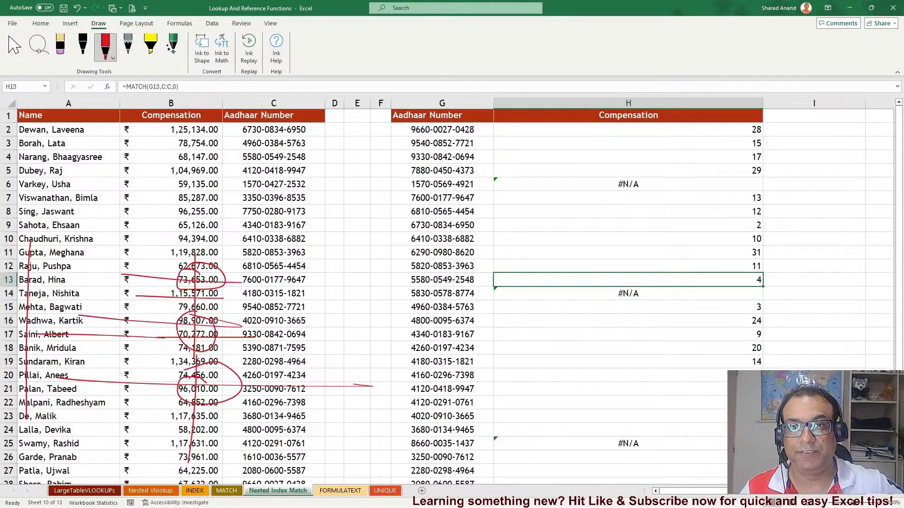
# Erase the red ink marks and switch back to cell selection
pyautogui.click(61, 47)
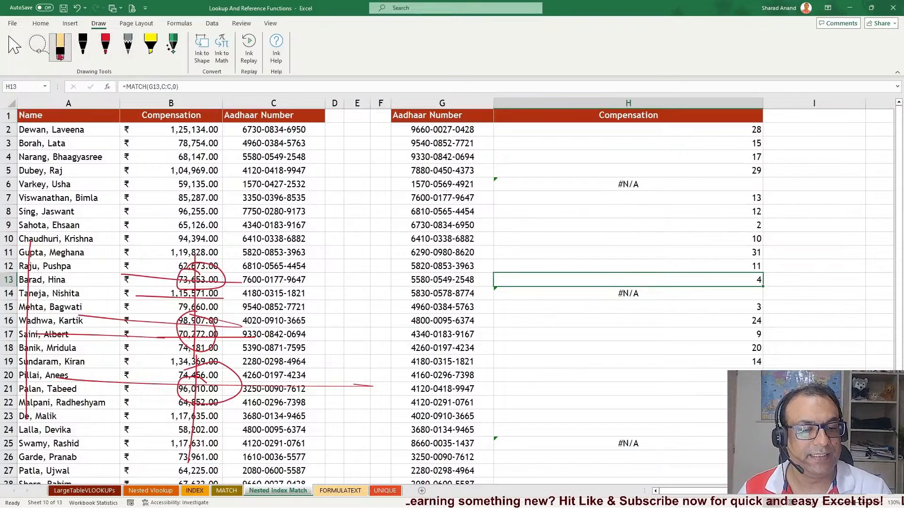
pyautogui.moveTo(201, 284)
pyautogui.mouseDown()
pyautogui.moveTo(154, 393)
pyautogui.moveTo(57, 297)
pyautogui.mouseUp()
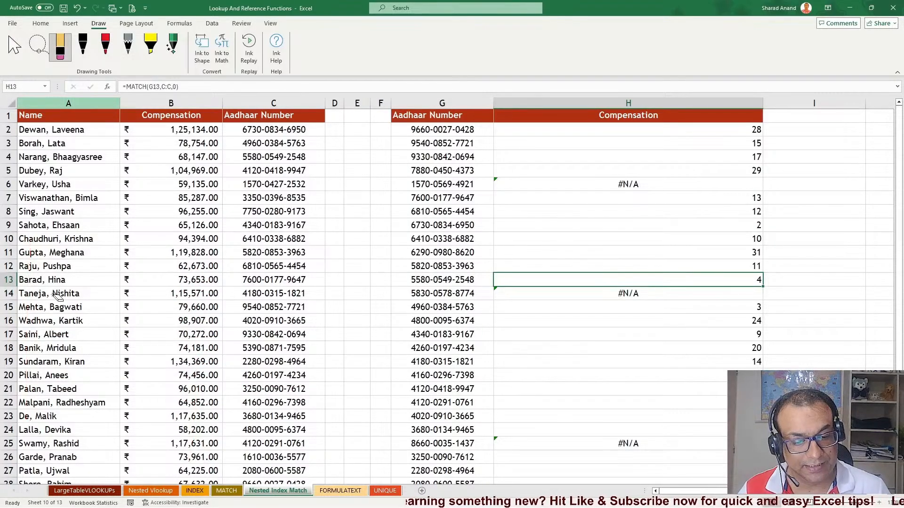
pyautogui.click(14, 56)
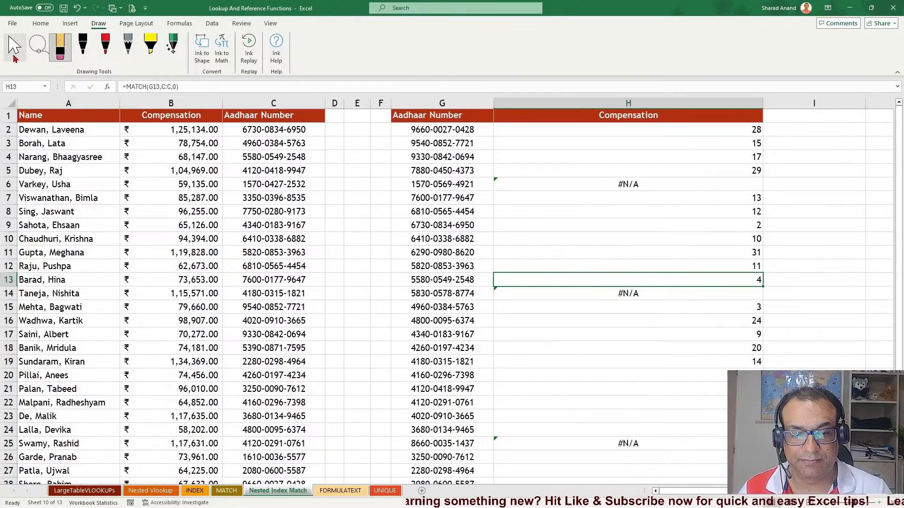
# Try wrapping H2's MATCH inside INDEX over columns A:C and evaluate the MATCH part, then cancel the edit
pyautogui.doubleClick(588, 129)
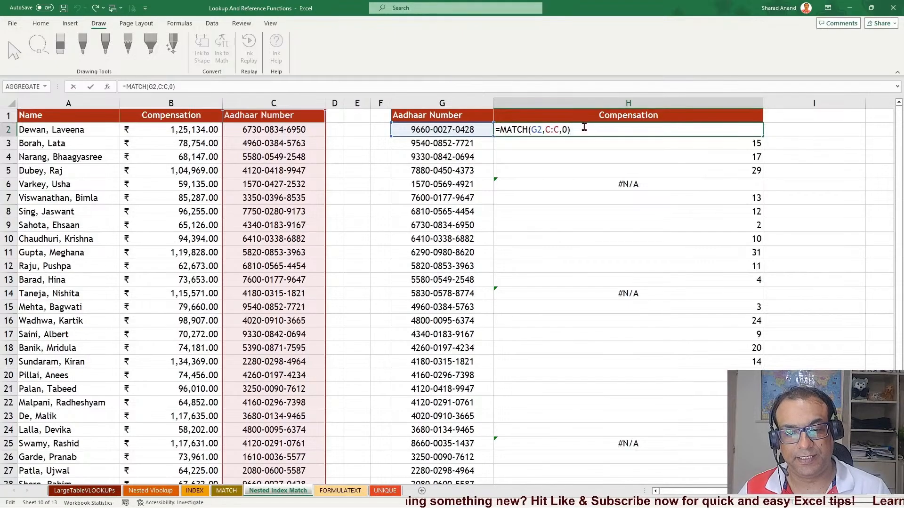
pyautogui.write('INDEX(')
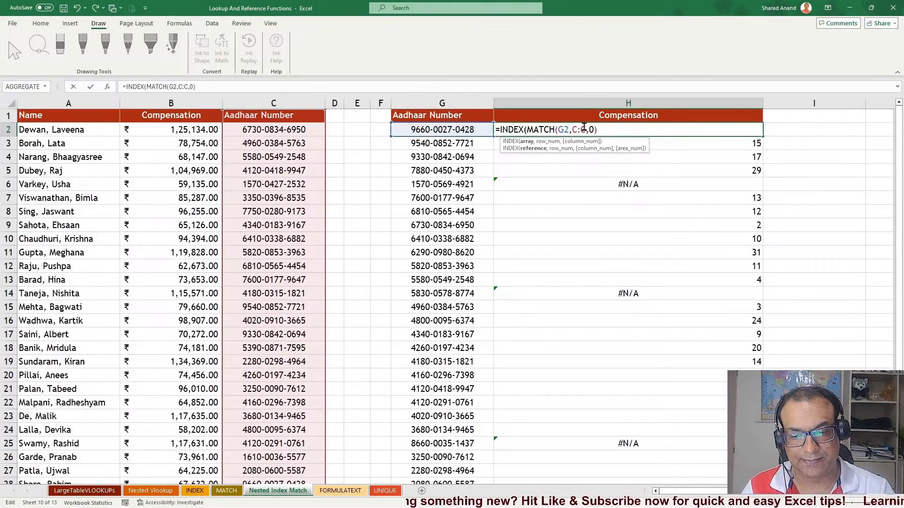
pyautogui.moveTo(68, 103); pyautogui.dragTo(276, 103)
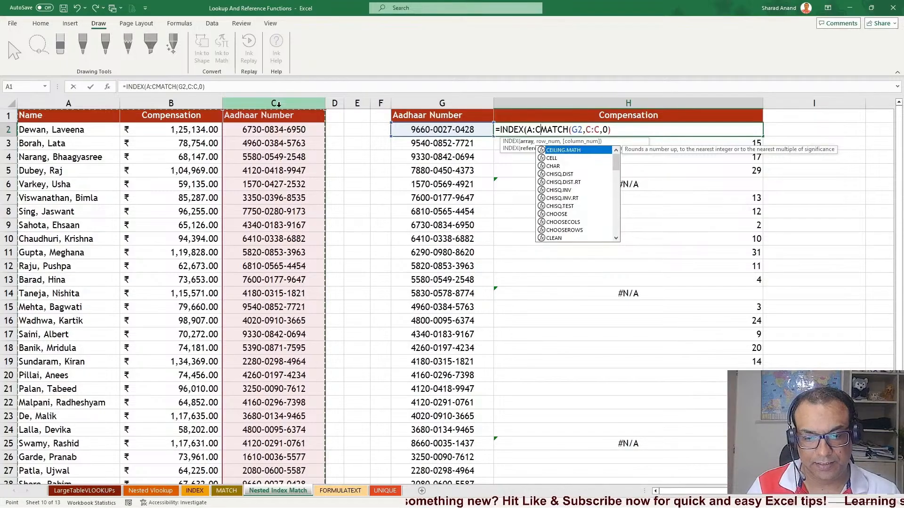
pyautogui.write(',')
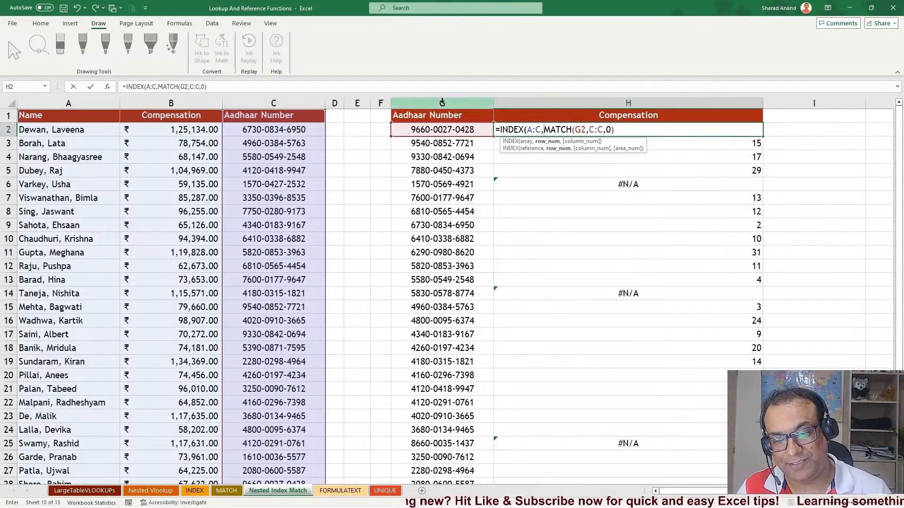
pyautogui.moveTo(544, 128); pyautogui.dragTo(640, 128)
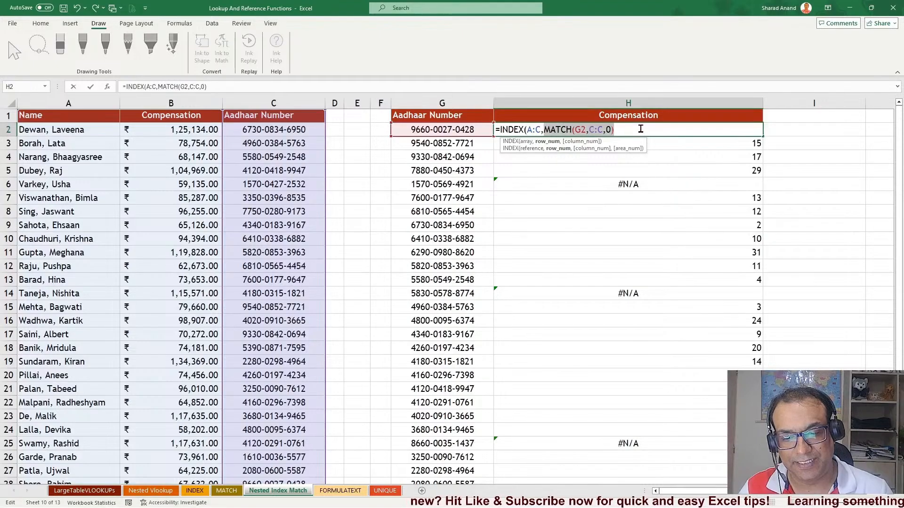
pyautogui.press('F9')
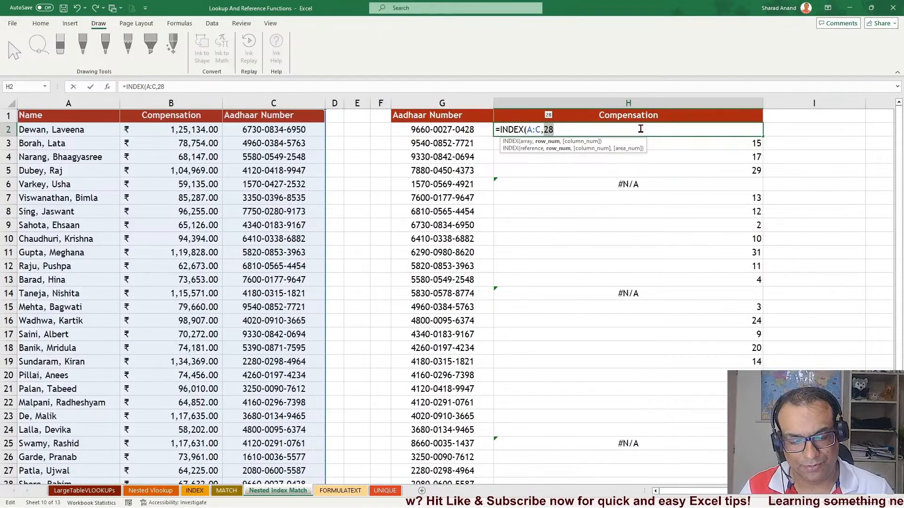
pyautogui.press('Escape')
# Wrap H2's MATCH formula inside INDEX over columns A:C with column number 1
pyautogui.doubleClick(595, 133)
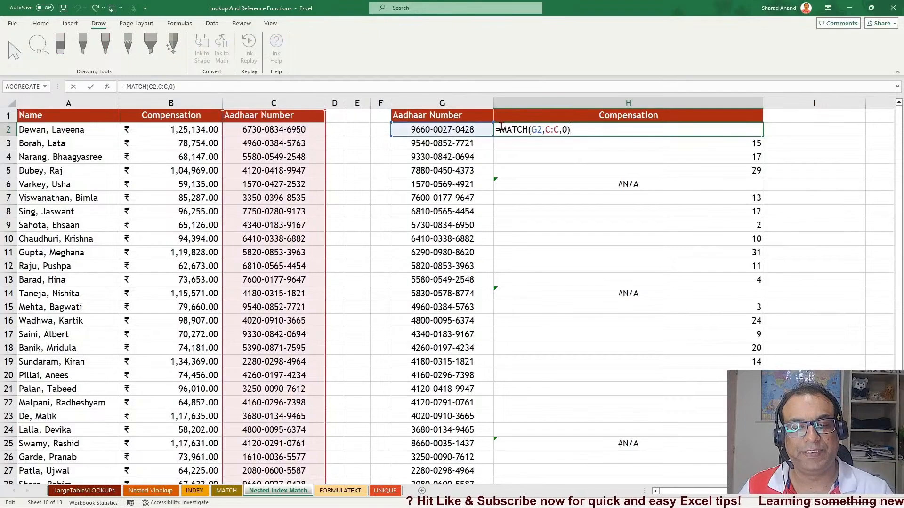
pyautogui.write('INDEX(')
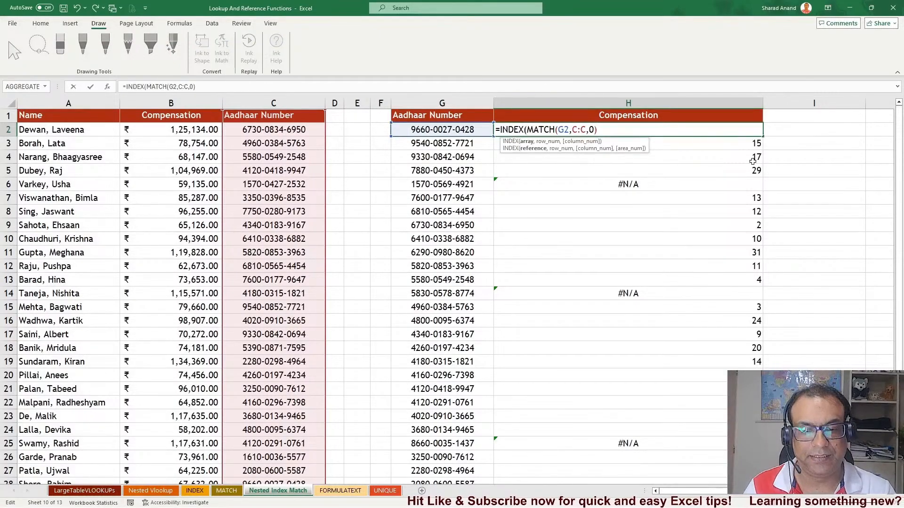
pyautogui.moveTo(19, 103); pyautogui.dragTo(292, 99)
pyautogui.write(',')
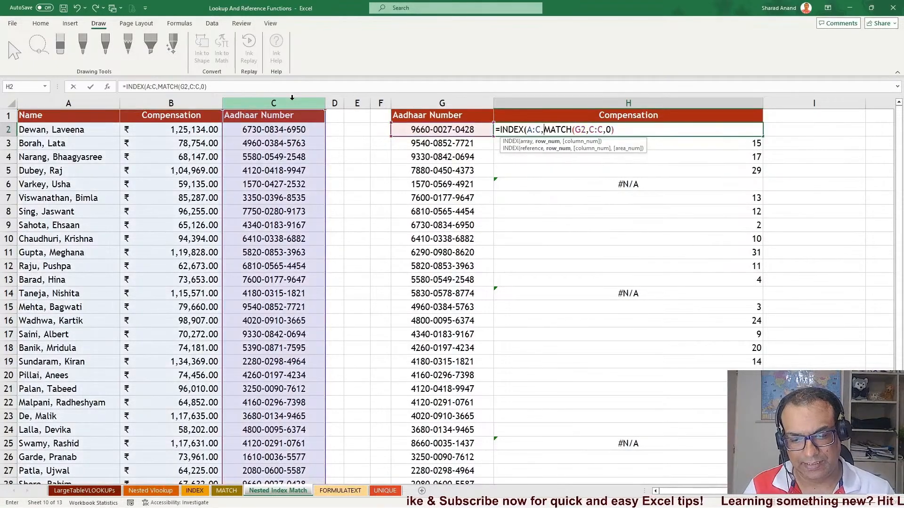
pyautogui.click(630, 127)
pyautogui.write(',1')
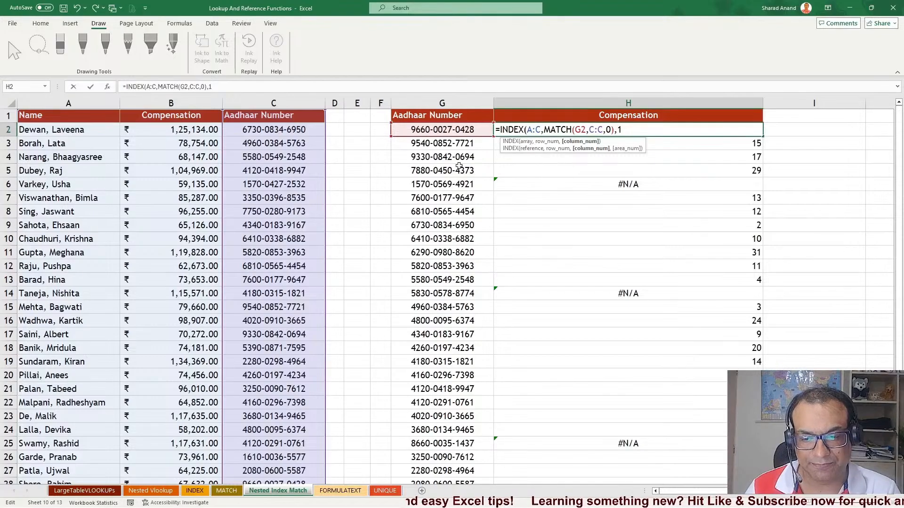
pyautogui.write(')')
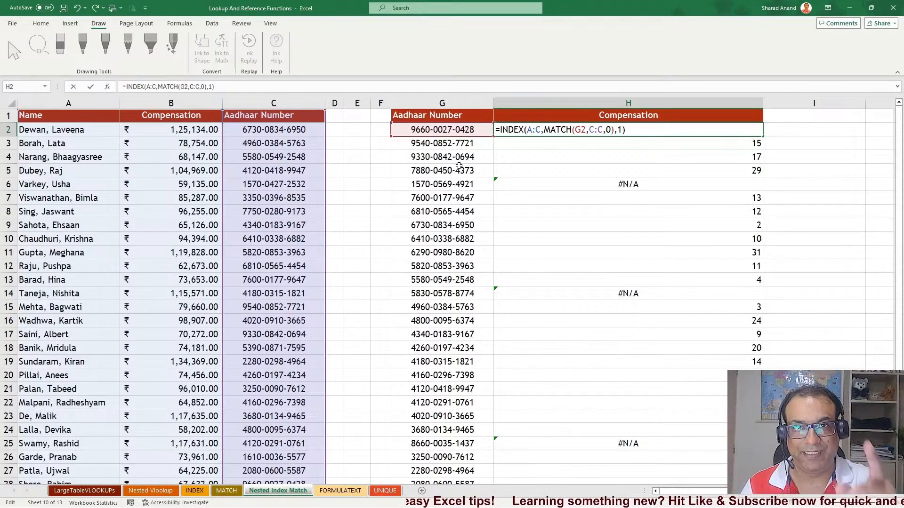
pyautogui.press('Return')
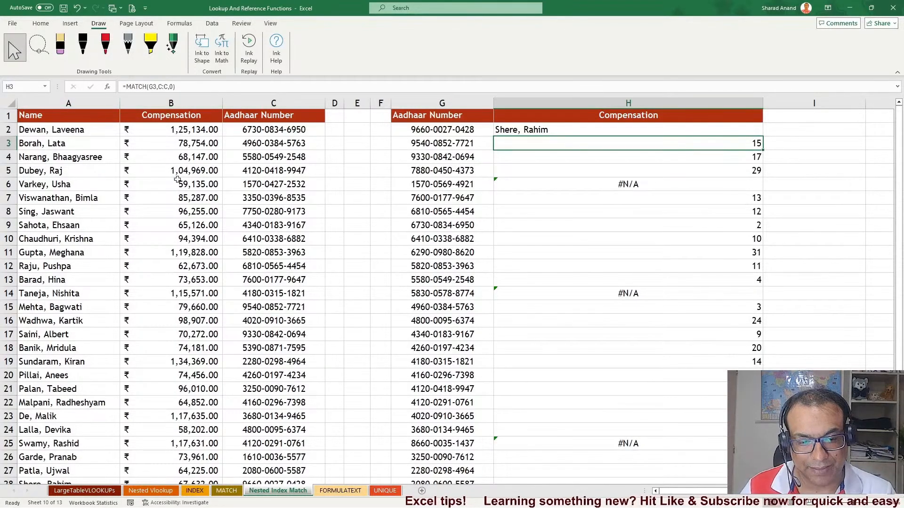
# Change the INDEX column number in H2's formula to 2
pyautogui.doubleClick(557, 132)
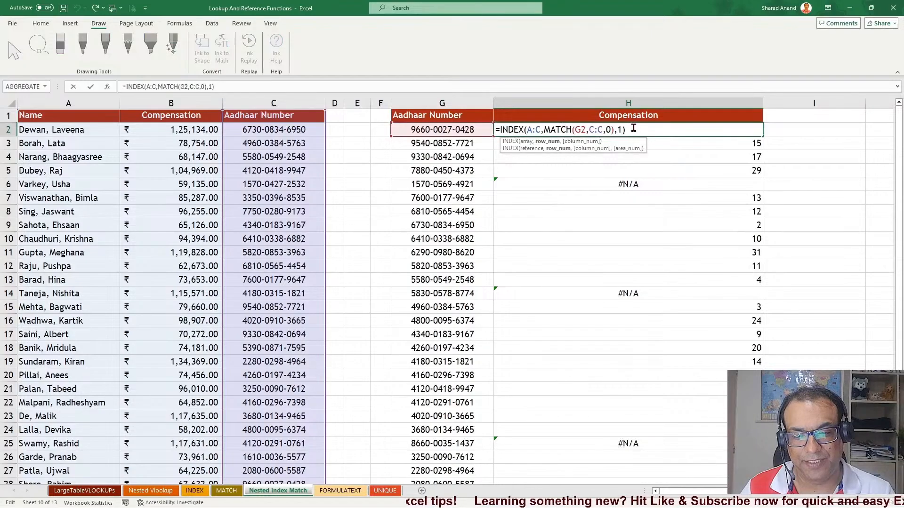
pyautogui.press('Left')
pyautogui.press('BackSpace')
pyautogui.write('2')
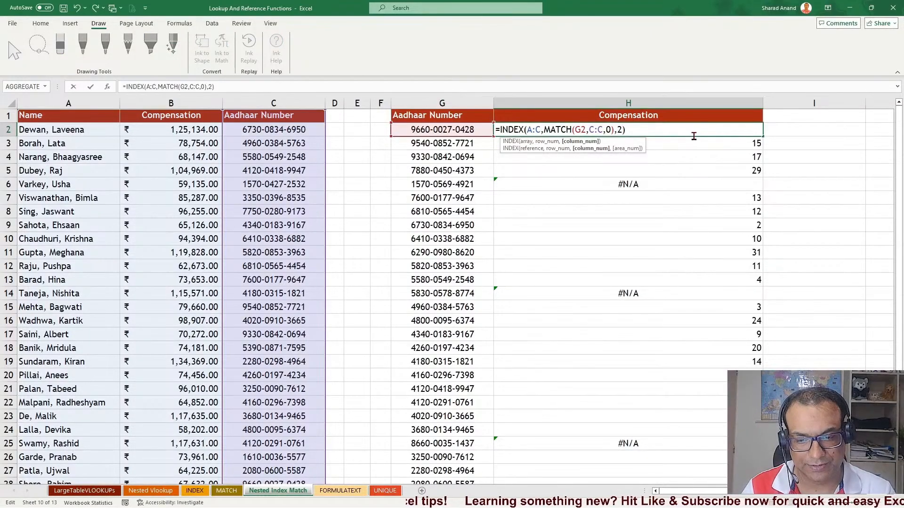
pyautogui.press('Return')
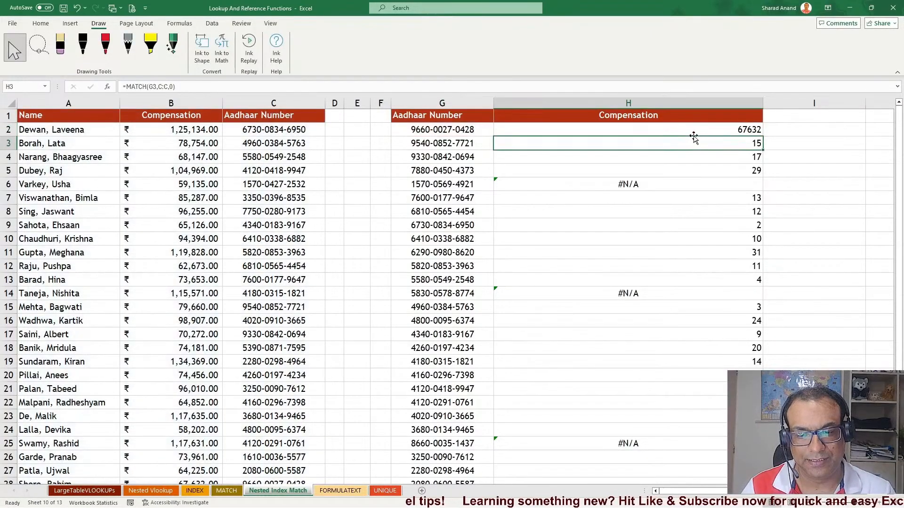
# Change the INDEX column number in H2's formula to 3
pyautogui.click(653, 133)
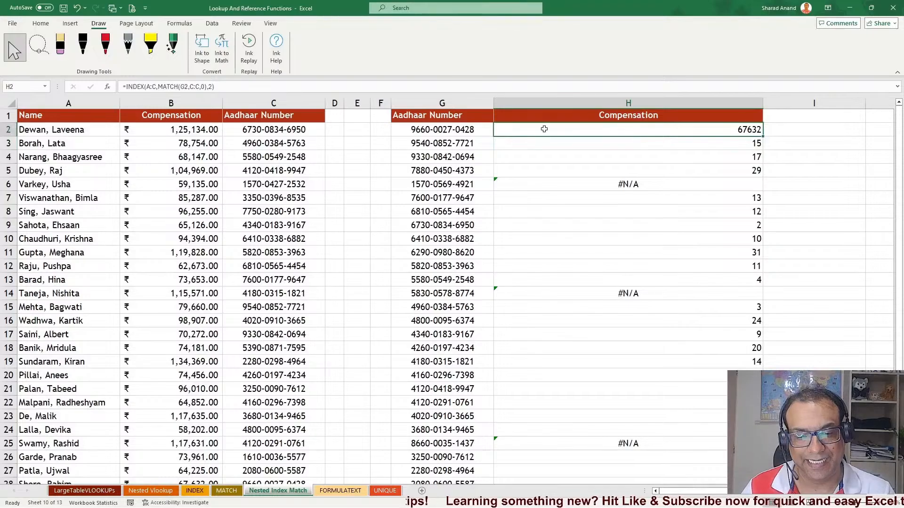
pyautogui.doubleClick(597, 132)
pyautogui.click(621, 130)
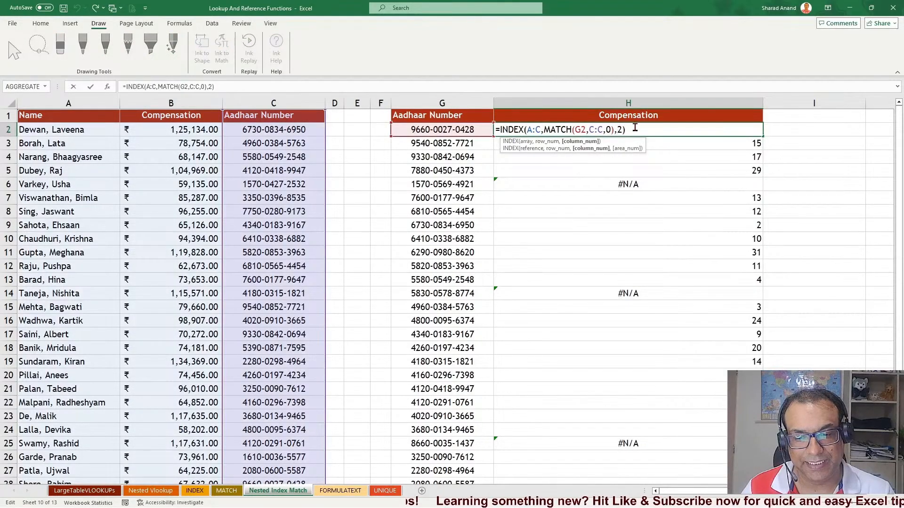
pyautogui.press('Delete')
pyautogui.write('3')
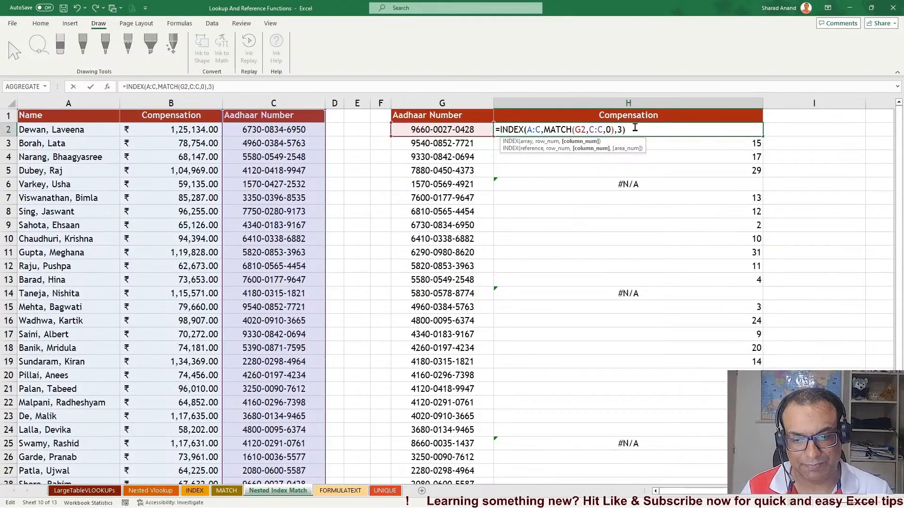
pyautogui.press('Return')
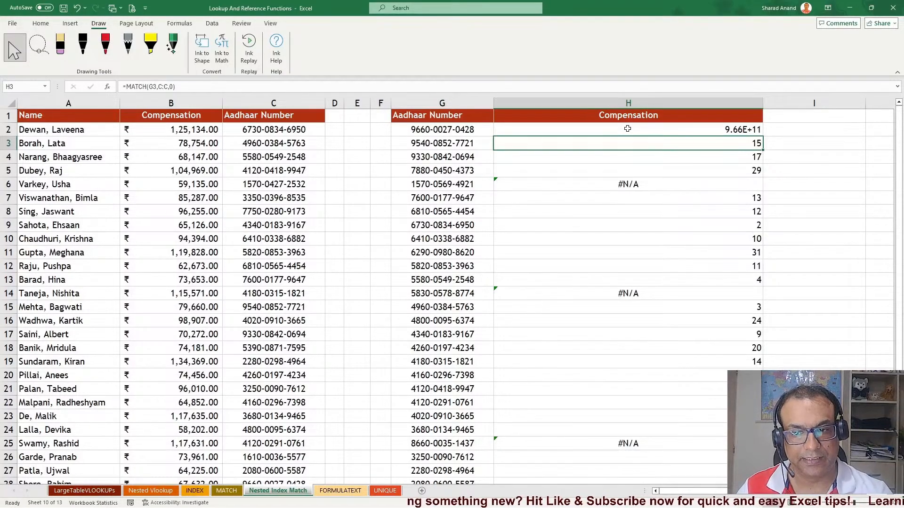
# Revert H2's formula to column number 2
pyautogui.doubleClick(627, 129)
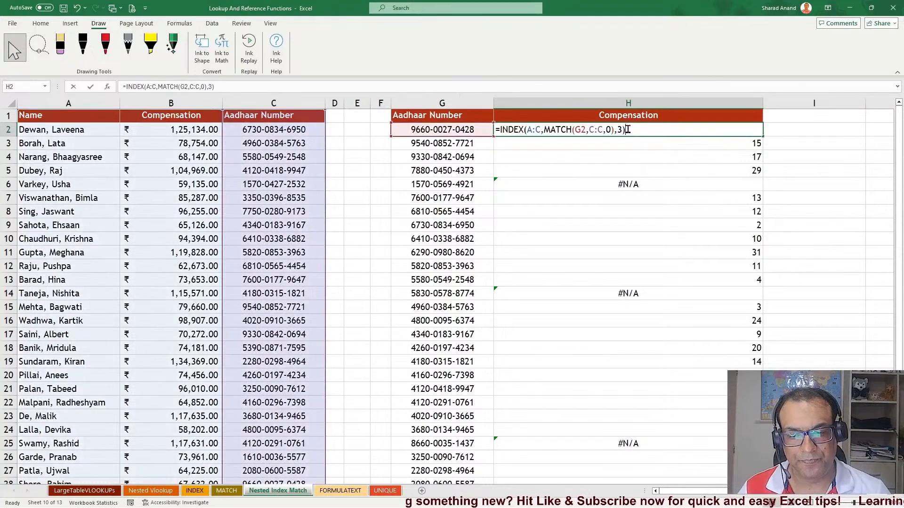
pyautogui.press('Left')
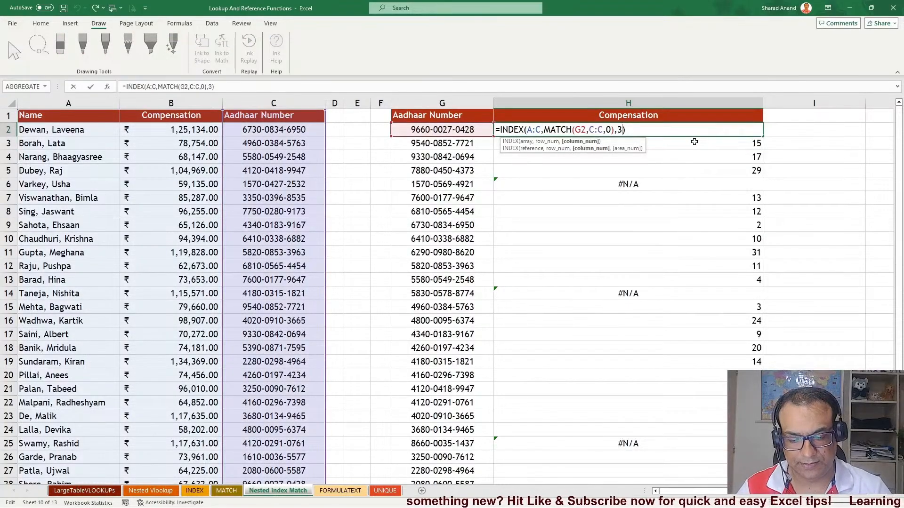
pyautogui.press('Return')
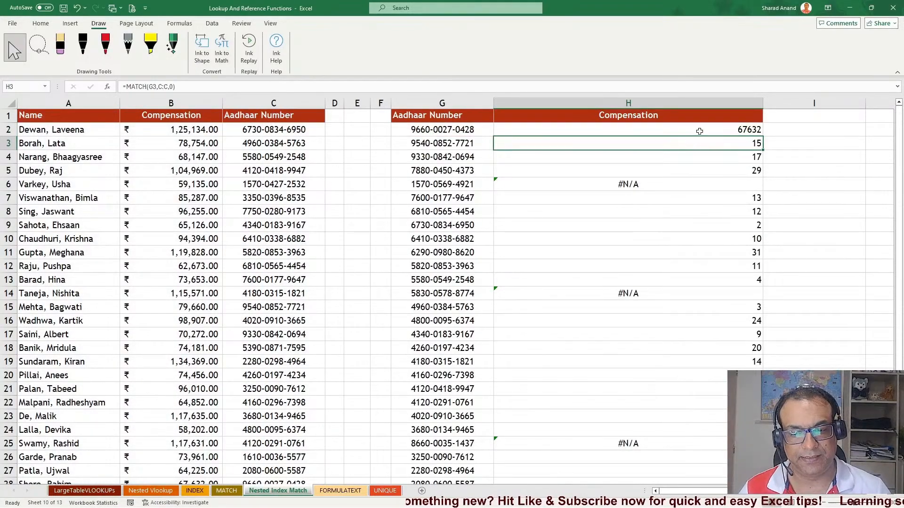
# Fill H2's INDEX-MATCH formula down the Compensation column, then inspect the Aadhaar numbers and the H14 result
pyautogui.click(699, 130)
pyautogui.doubleClick(764, 137)
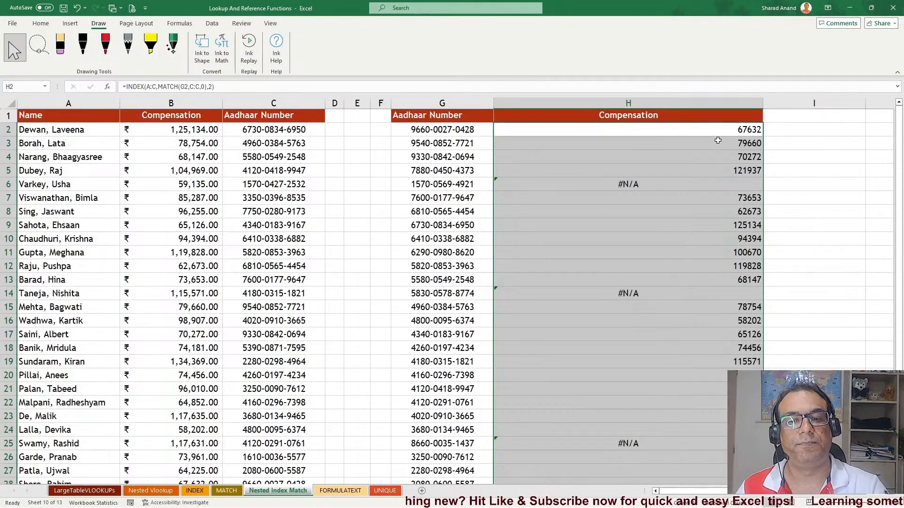
pyautogui.moveTo(472, 129); pyautogui.dragTo(467, 389)
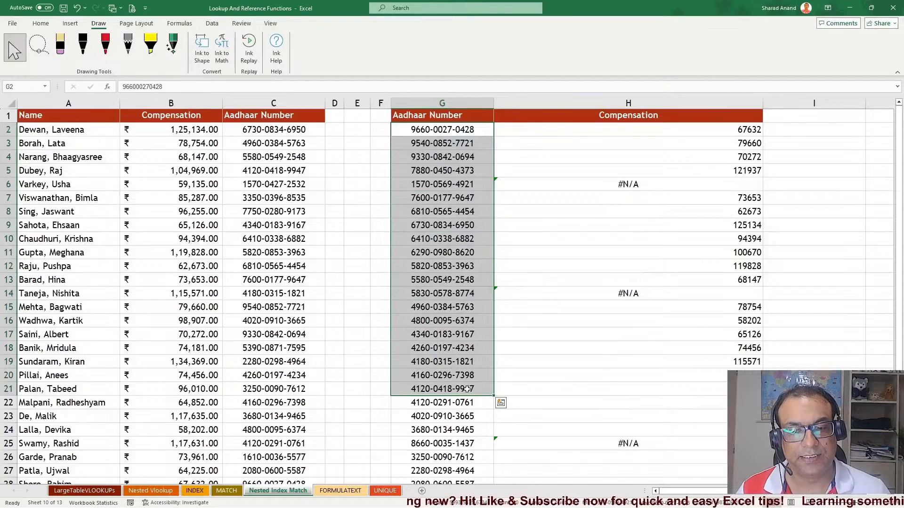
pyautogui.click(576, 189)
pyautogui.click(581, 294)
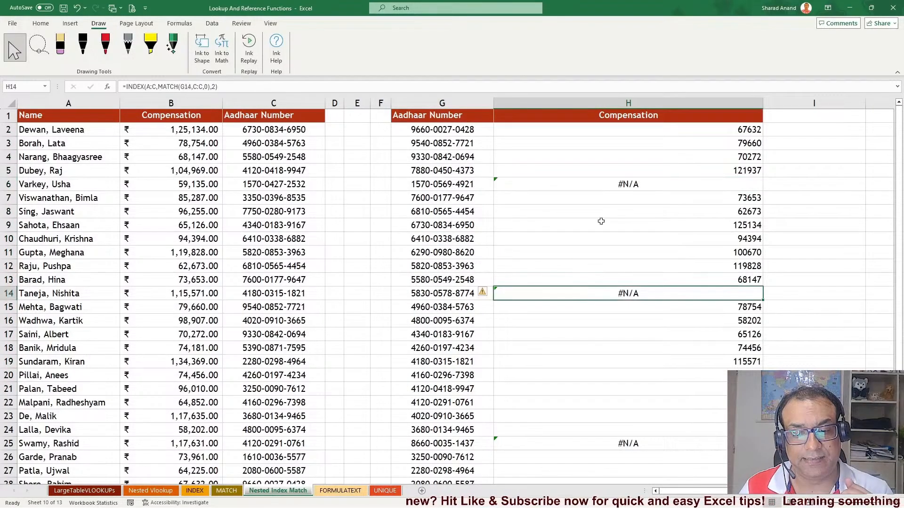
# Wrap H2's INDEX-MATCH formula in IFERROR with "Not Found" as the fallback value
pyautogui.doubleClick(572, 135)
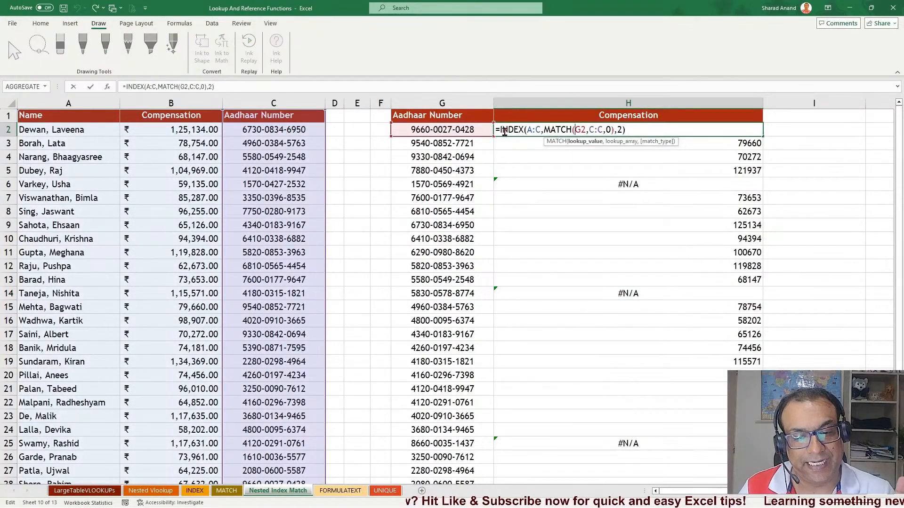
pyautogui.click(502, 131)
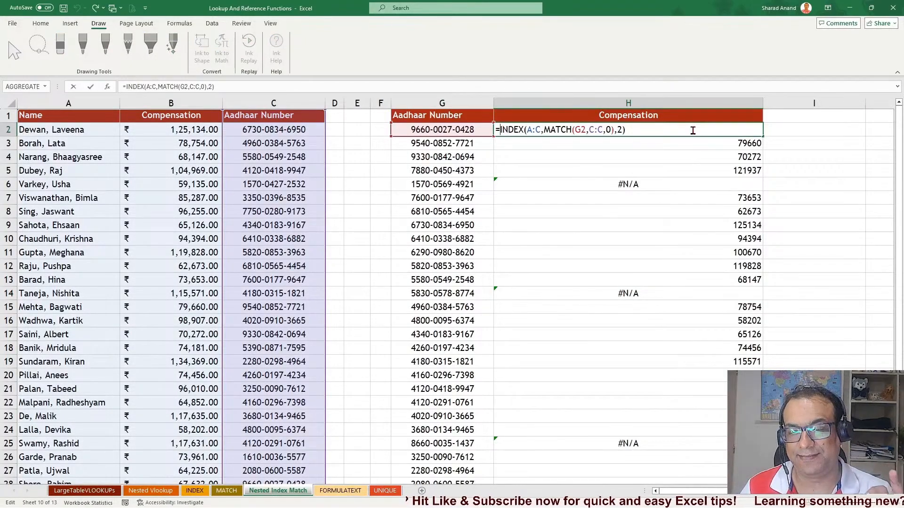
pyautogui.write('ifee')
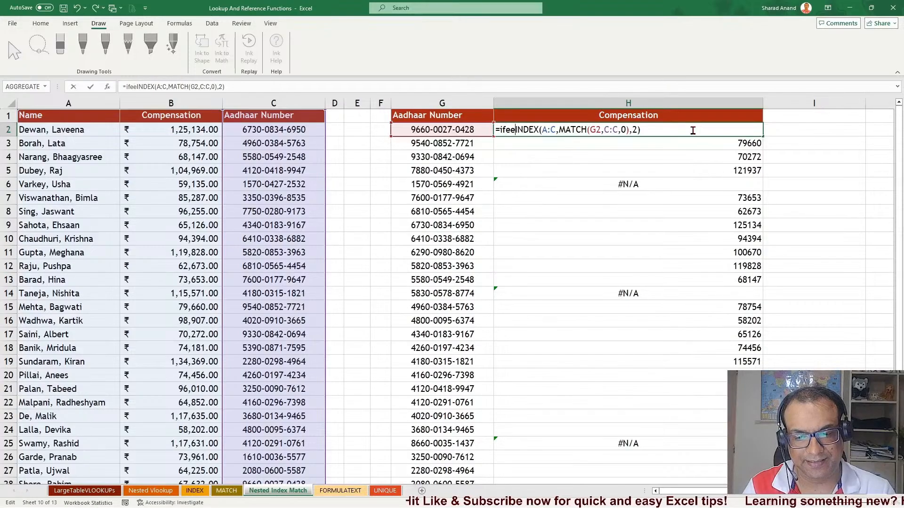
pyautogui.press('BackSpace')
pyautogui.press('BackSpace')
pyautogui.press('Down')
pyautogui.press('Tab')
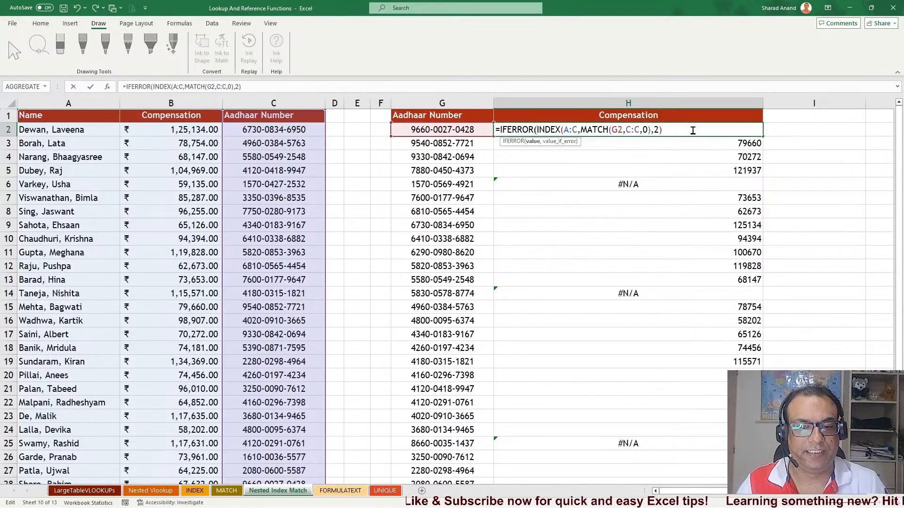
pyautogui.moveTo(537, 129); pyautogui.dragTo(670, 129)
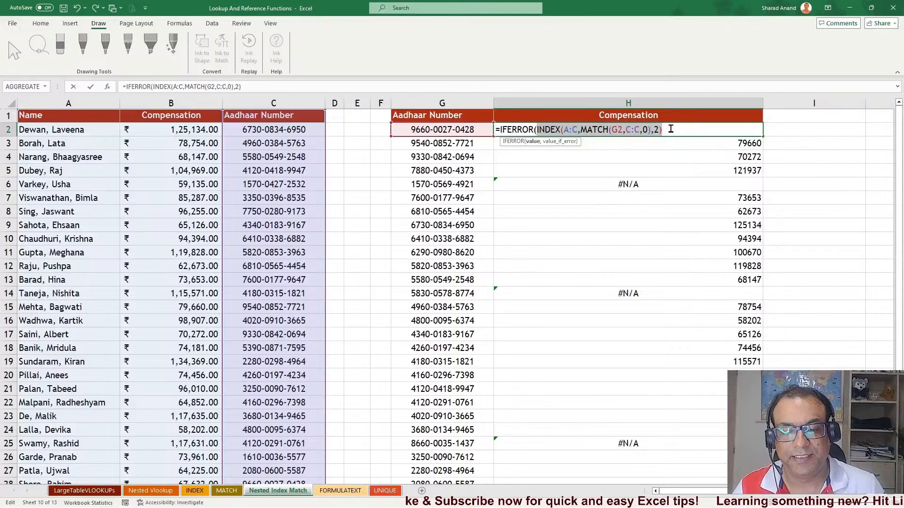
pyautogui.press('Left')
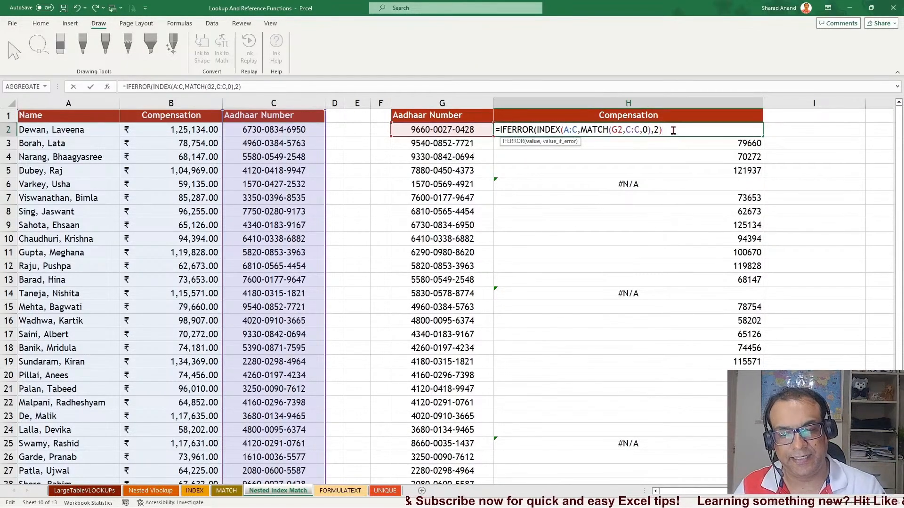
pyautogui.write(',"NOt')
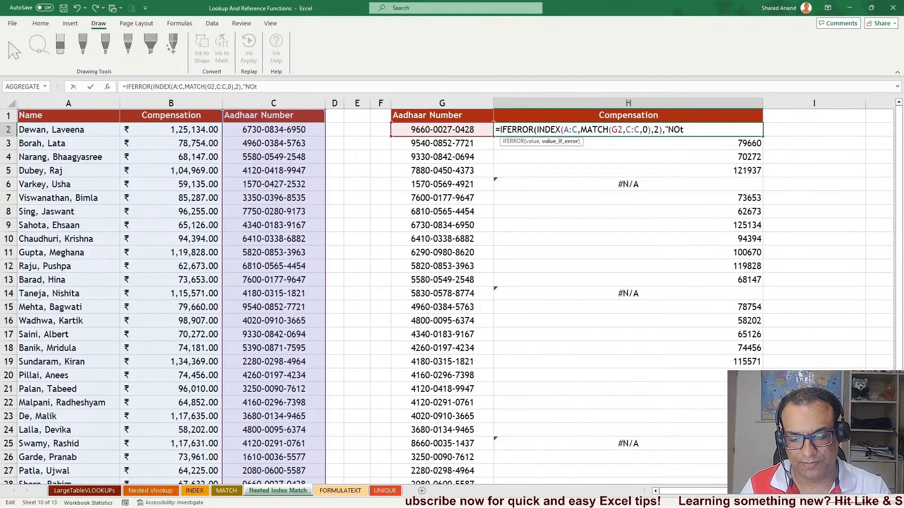
pyautogui.press('BackSpace')
pyautogui.press('BackSpace')
pyautogui.press('BackSpace')
pyautogui.write('ot Fo')
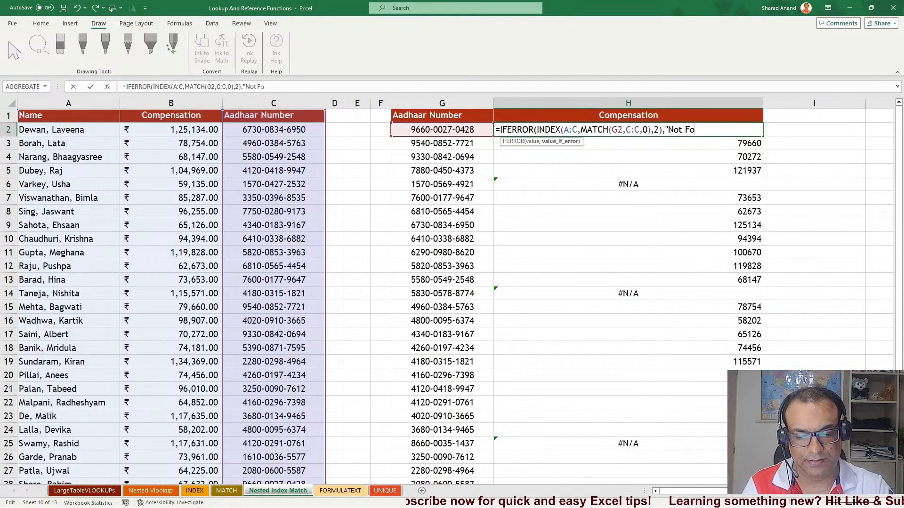
pyautogui.write('und")')
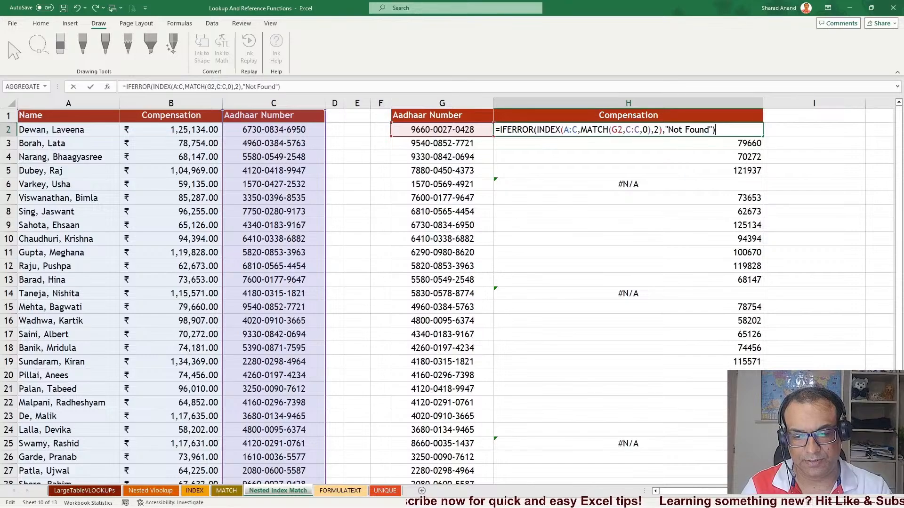
pyautogui.press('Return')
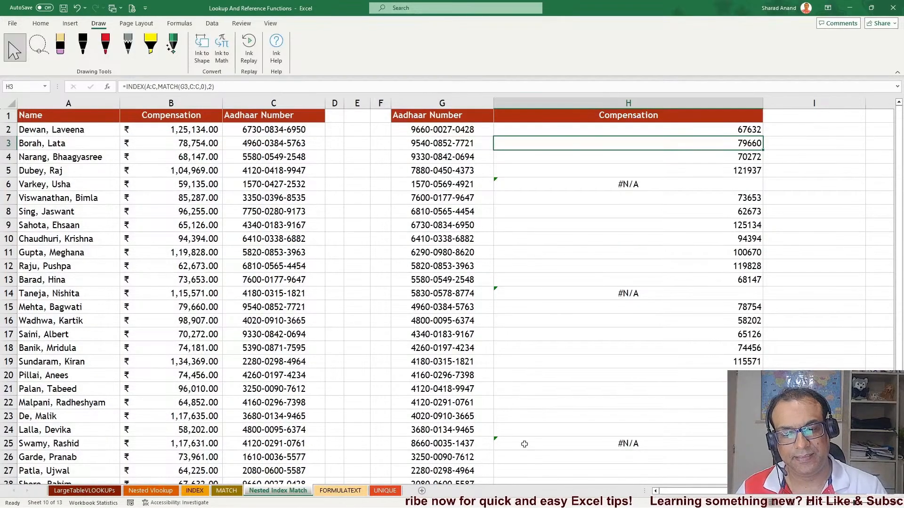
# Fill the IFERROR formula down the Compensation column and review H2's formula
pyautogui.click(632, 128)
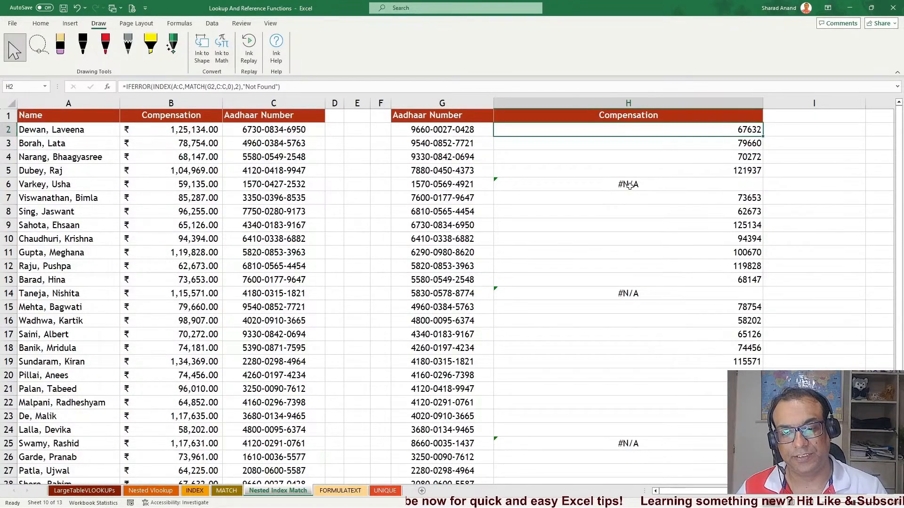
pyautogui.doubleClick(762, 136)
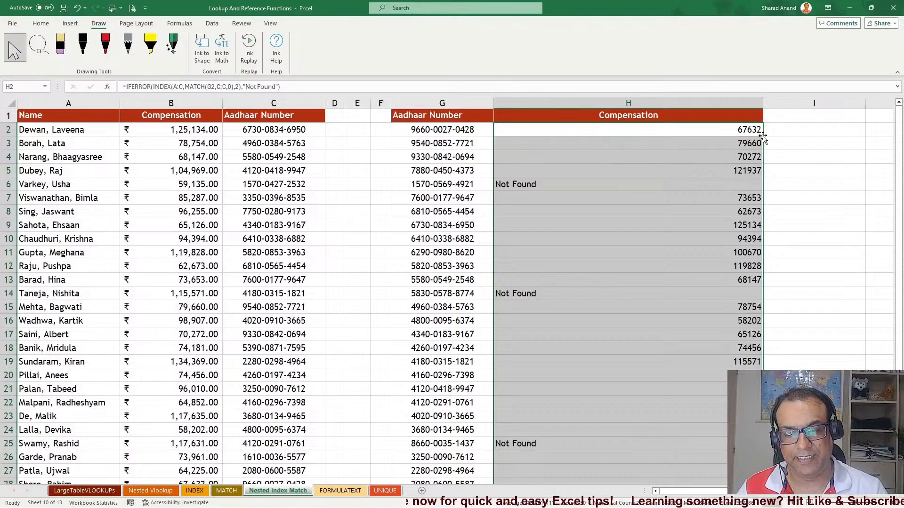
pyautogui.doubleClick(566, 129)
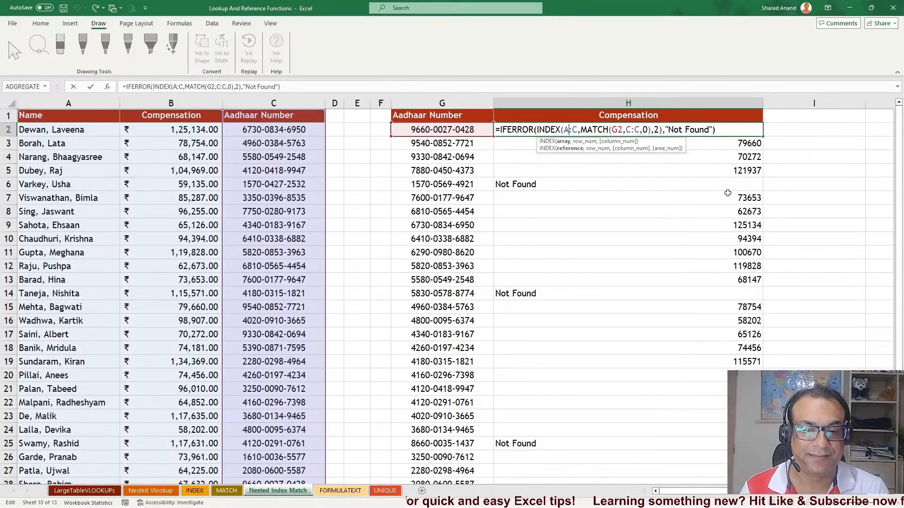
pyautogui.click(496, 129)
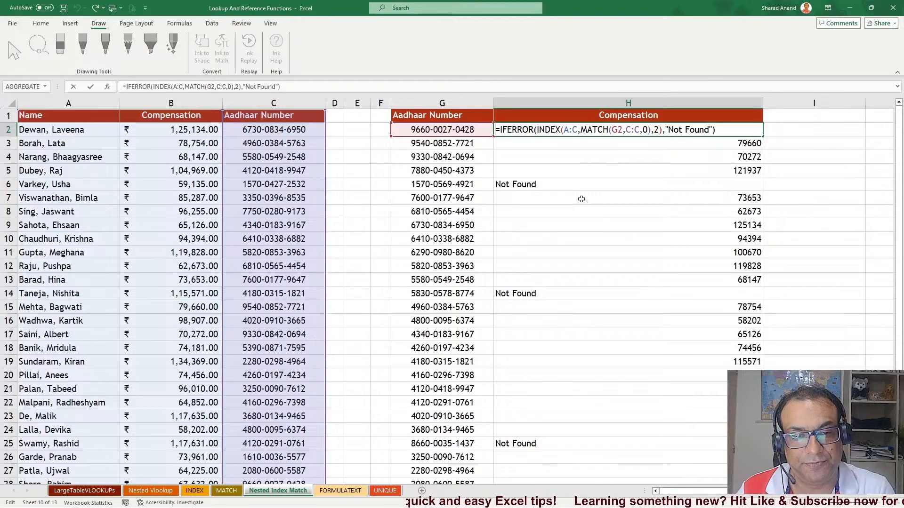
pyautogui.click(582, 199)
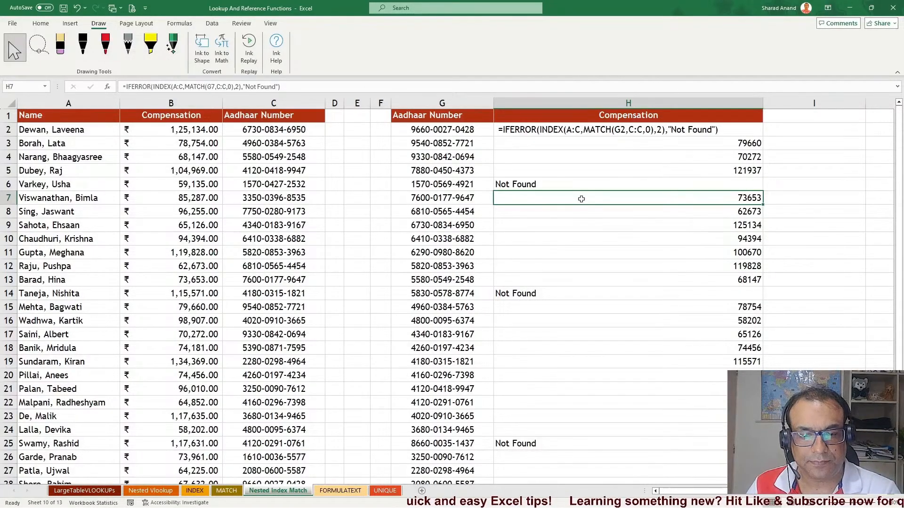
# Switch to the FORMULATEXT sheet
pyautogui.click(342, 492)
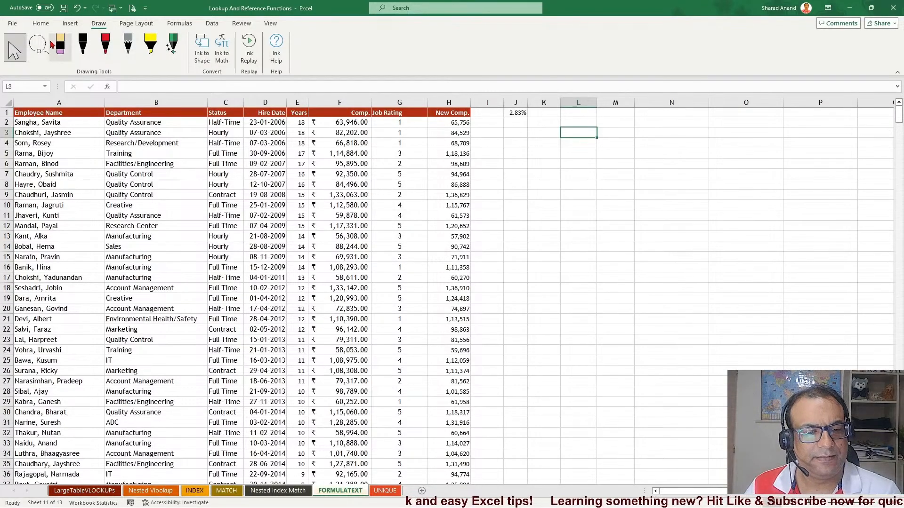
# Inspect the New Comp. formulas in H3 and H2 on the FORMULATEXT sheet
pyautogui.click(41, 27)
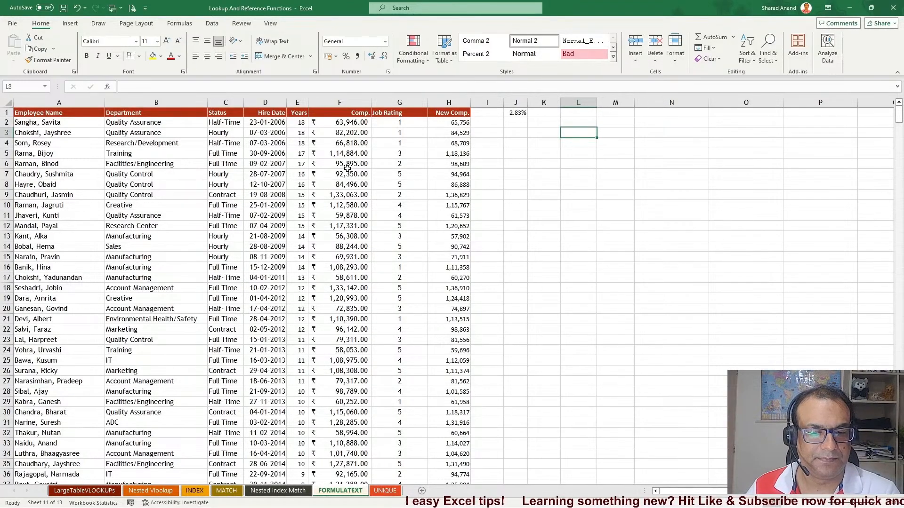
pyautogui.click(349, 133)
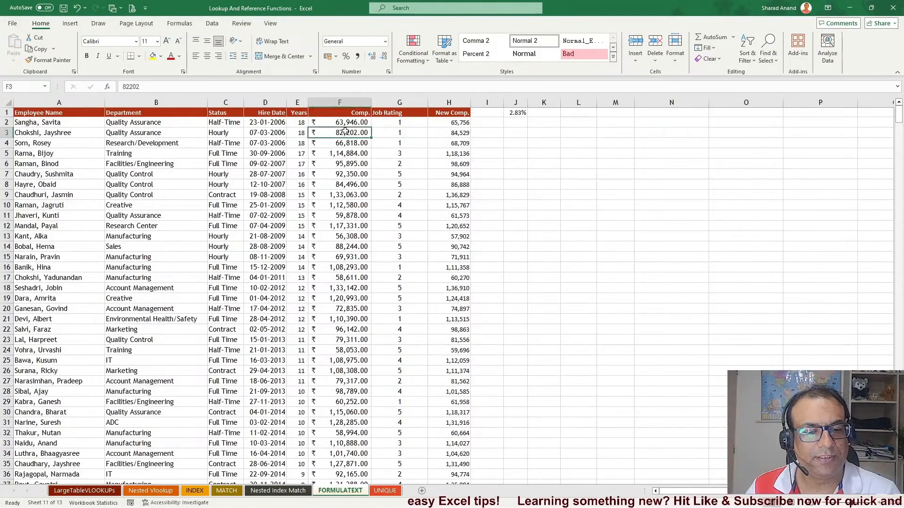
pyautogui.click(455, 132)
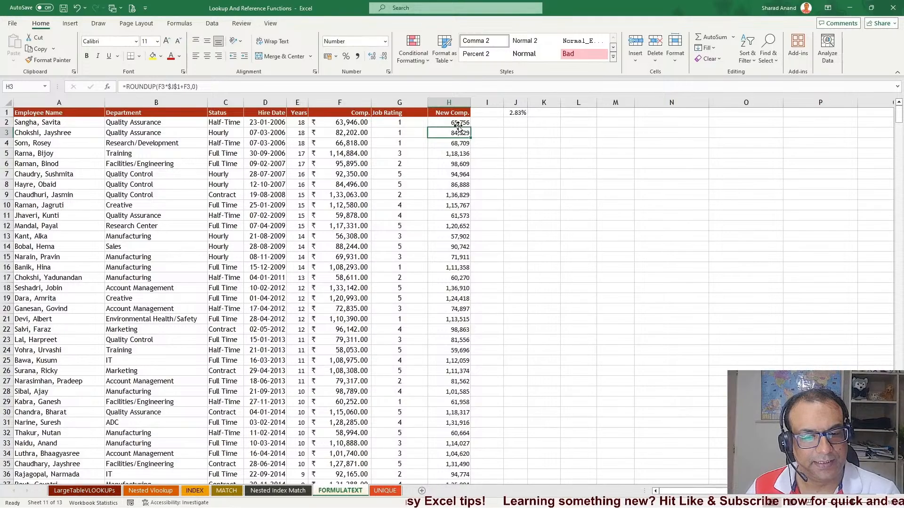
pyautogui.click(458, 123)
pyautogui.doubleClick(457, 123)
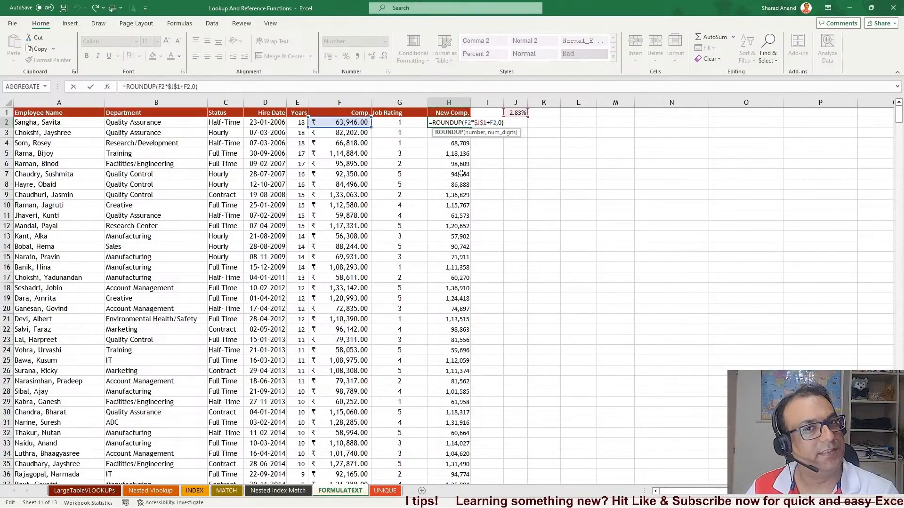
pyautogui.hotkey('ctrl', 'Return')
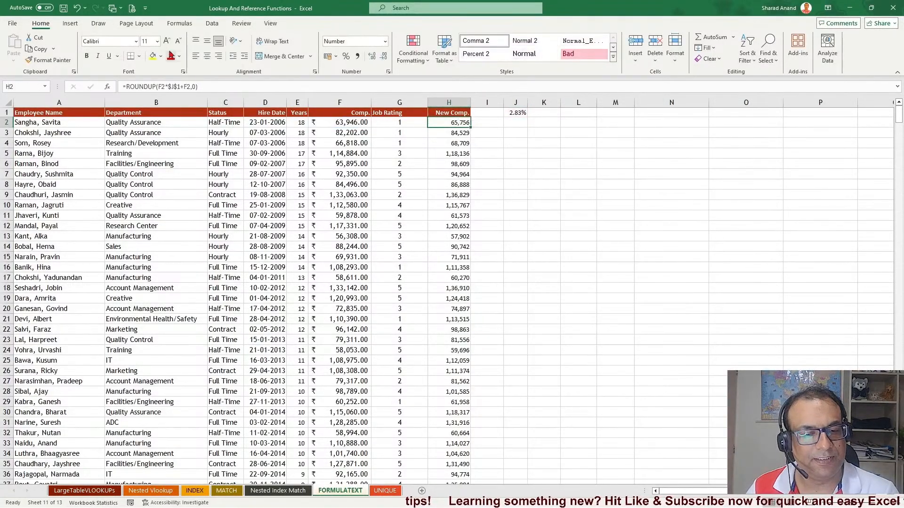
# Browse the Math & Trig function list to locate ROUNDUP
pyautogui.click(179, 23)
pyautogui.click(215, 52)
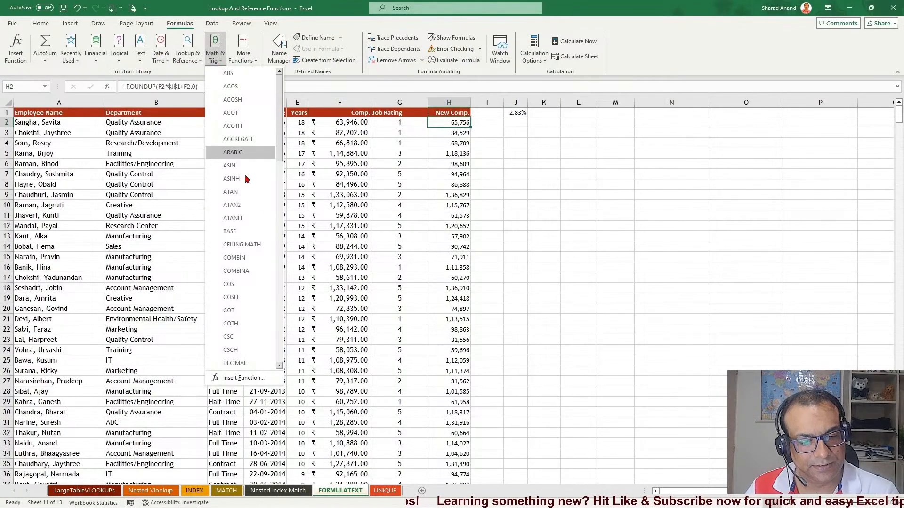
pyautogui.scroll(-8, 248, 287)
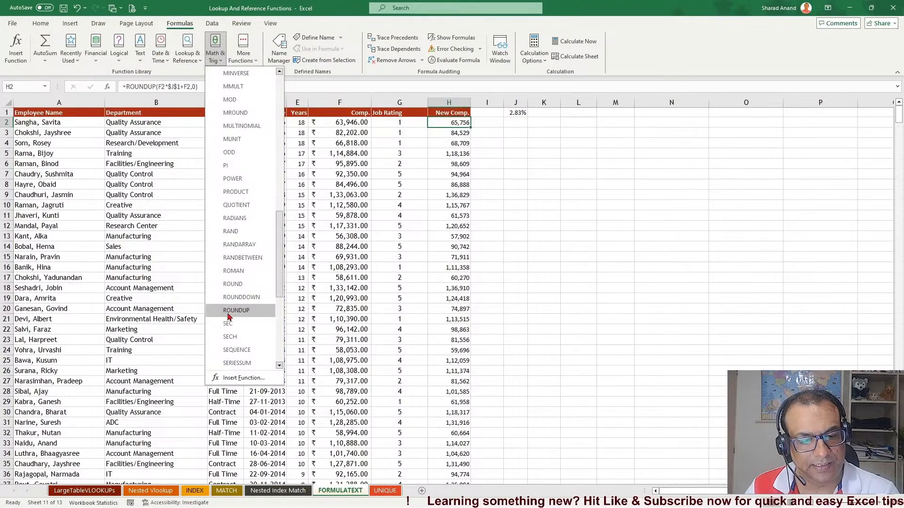
pyautogui.click(466, 187)
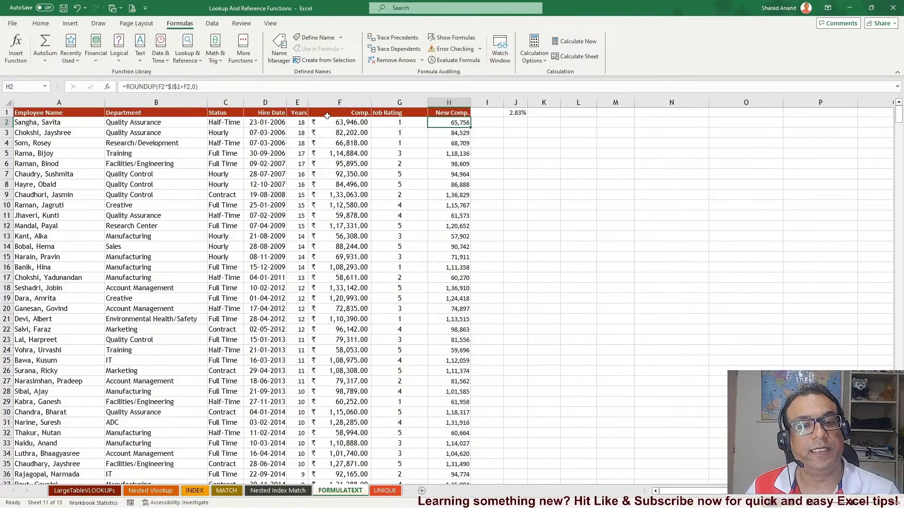
pyautogui.click(50, 24)
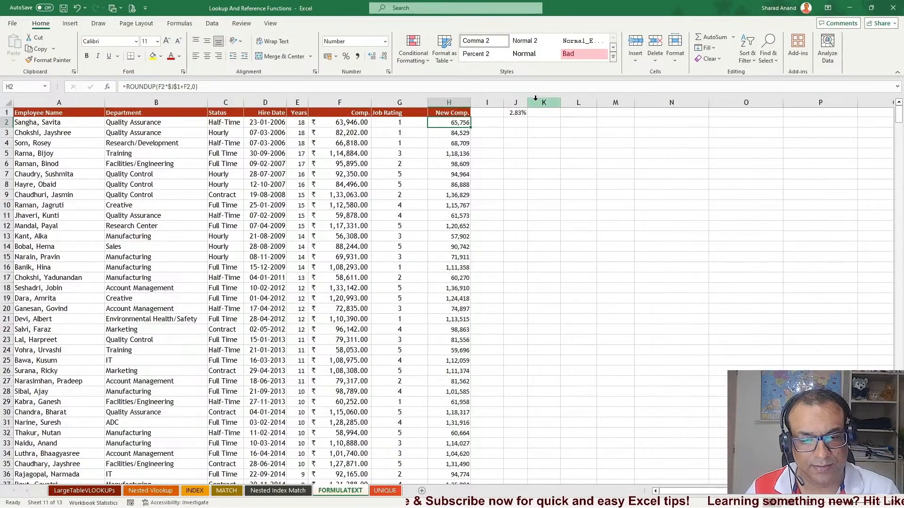
# Move the 2.83% rate cell from J1 to O1
pyautogui.click(514, 164)
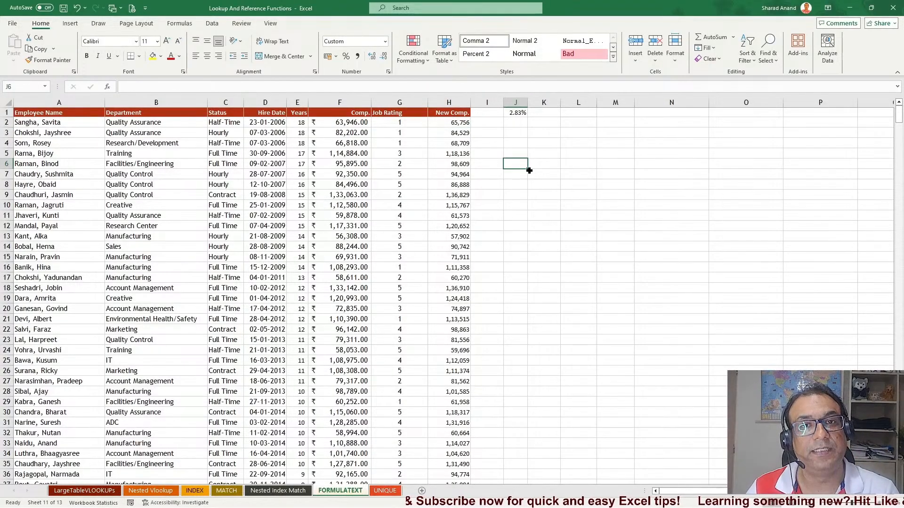
pyautogui.click(553, 123)
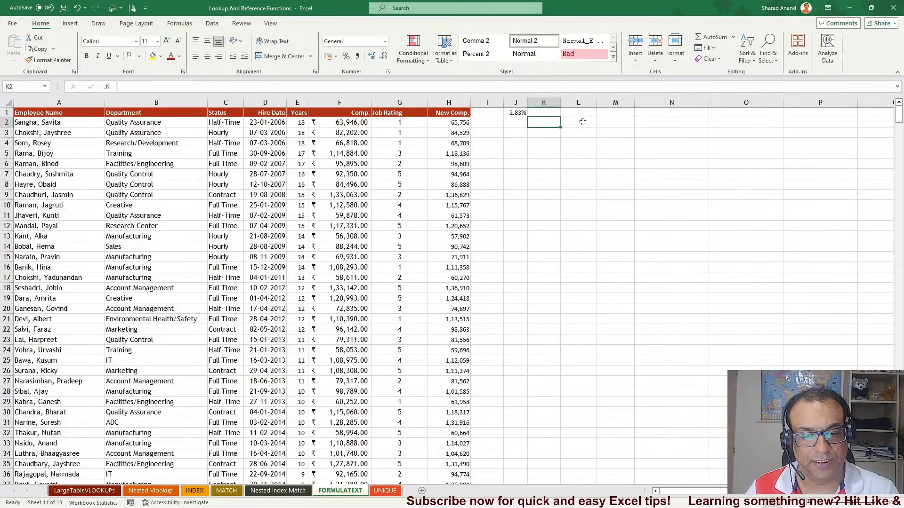
pyautogui.click(487, 125)
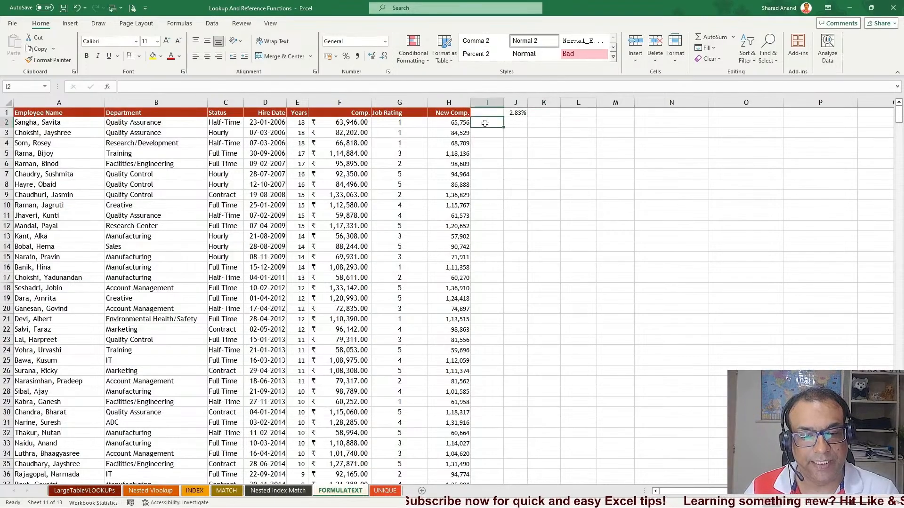
pyautogui.click(517, 114)
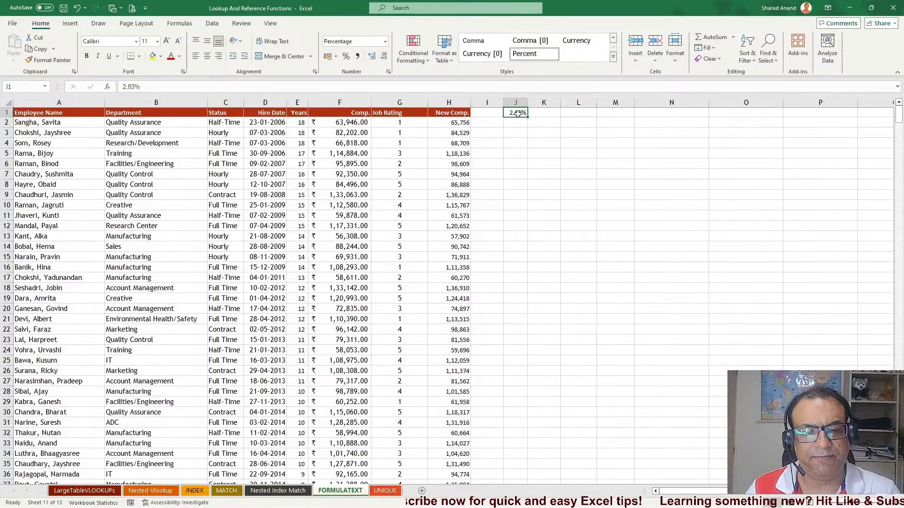
pyautogui.moveTo(517, 113); pyautogui.dragTo(723, 115)
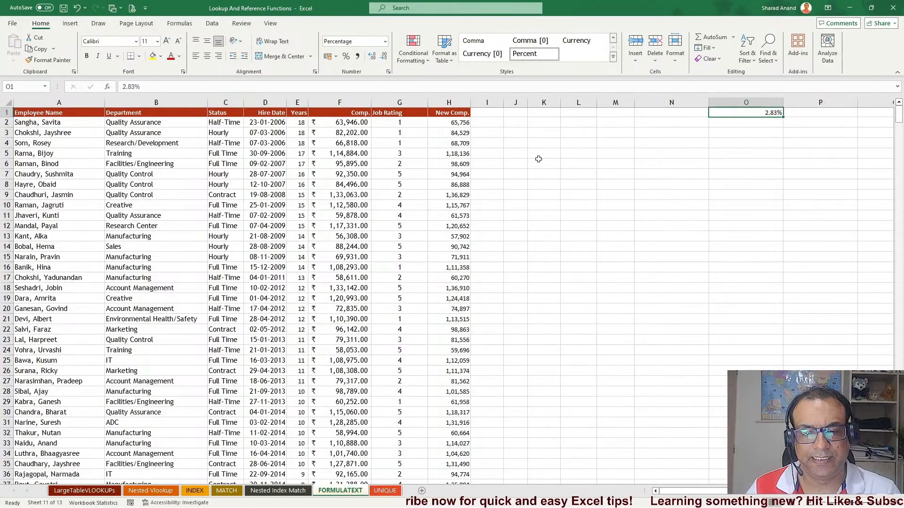
# Widen column I to make room for formula text beside New Comp
pyautogui.click(539, 160)
pyautogui.click(487, 122)
pyautogui.moveTo(503, 104); pyautogui.dragTo(653, 103)
pyautogui.scroll(1, 566, 225)
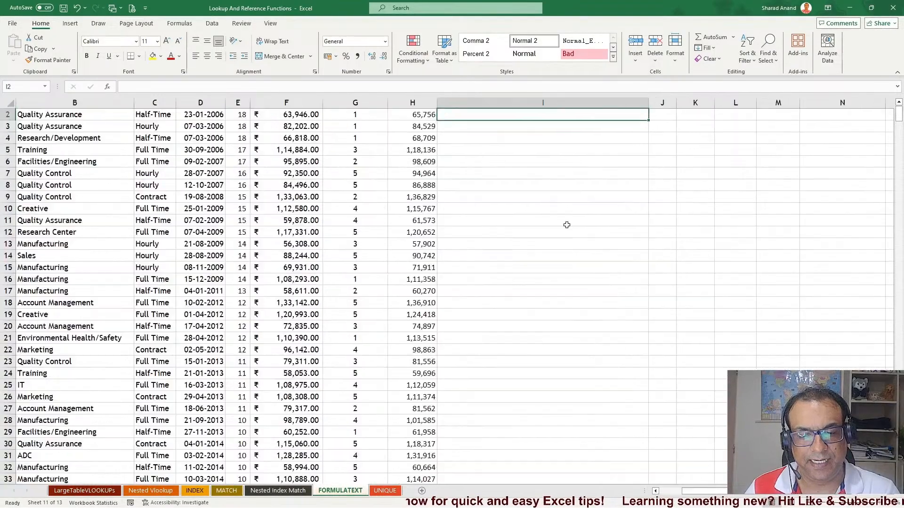
pyautogui.scroll(1, 567, 225)
pyautogui.scroll(1, 567, 225)
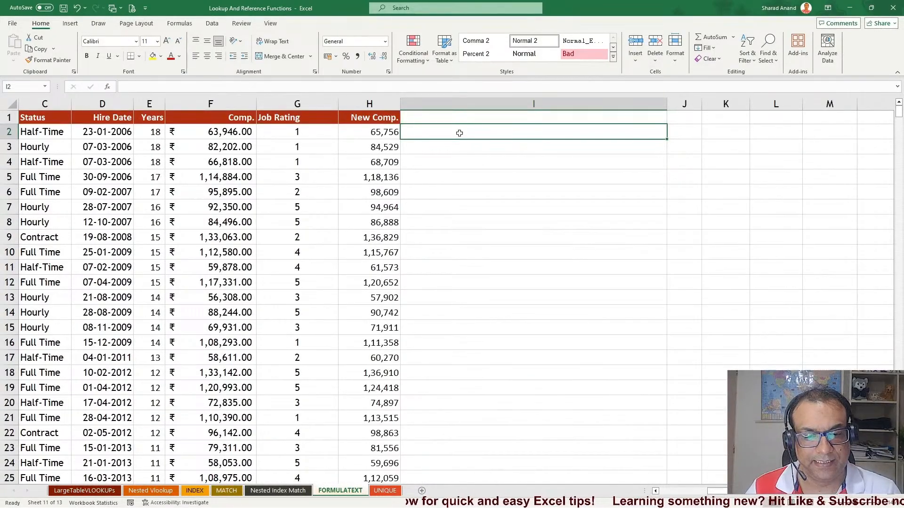
# Enter =FORMULATEXT(H2) in I2 and fill it down column I
pyautogui.write('=form')
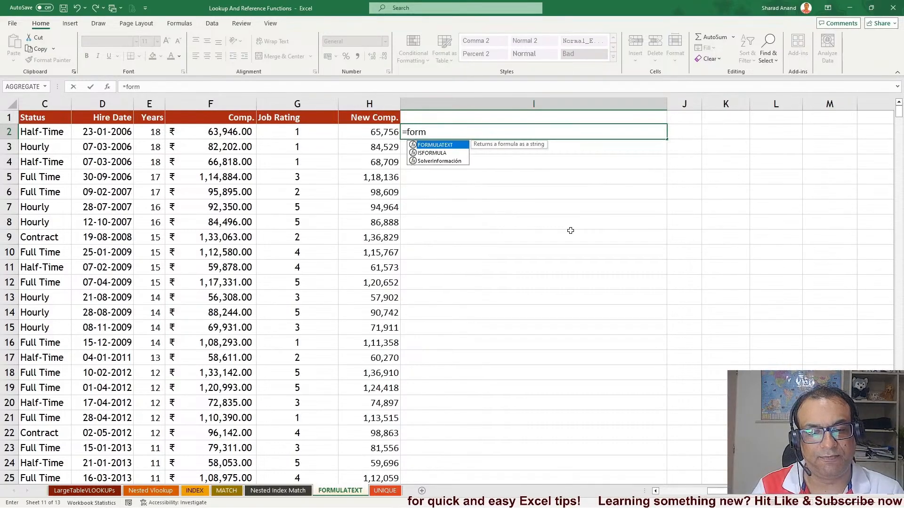
pyautogui.press('Tab')
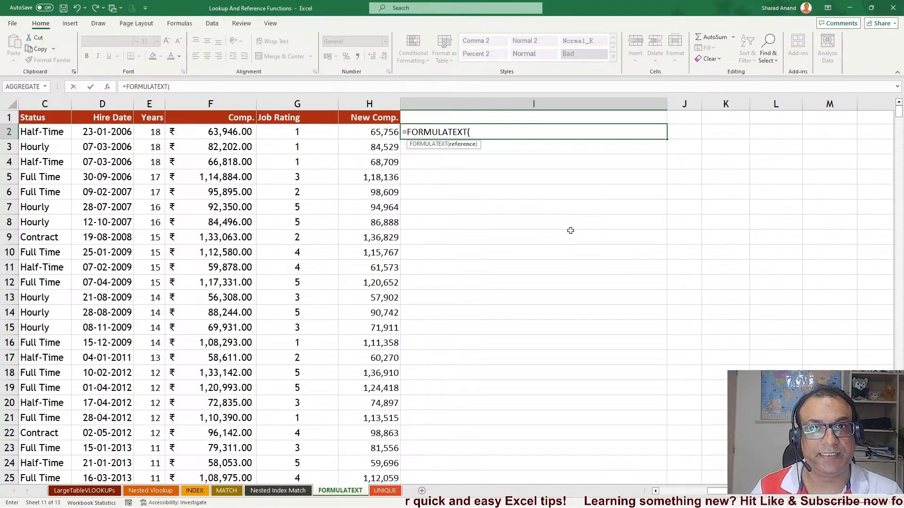
pyautogui.press('Left')
pyautogui.press('Return')
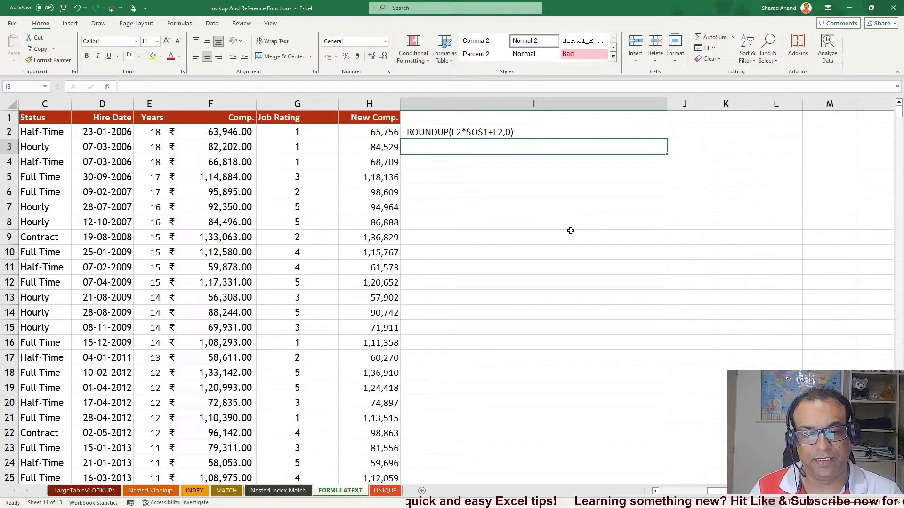
pyautogui.click(492, 135)
pyautogui.doubleClick(666, 139)
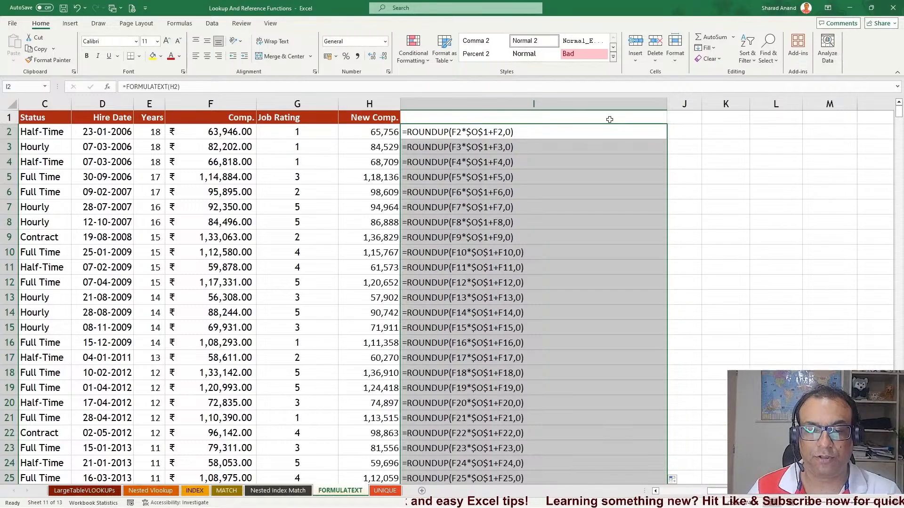
# Edit I2 to prefix the formula text with "<---FORMULA USED--->" joined by &
pyautogui.click(443, 132)
pyautogui.doubleClick(443, 132)
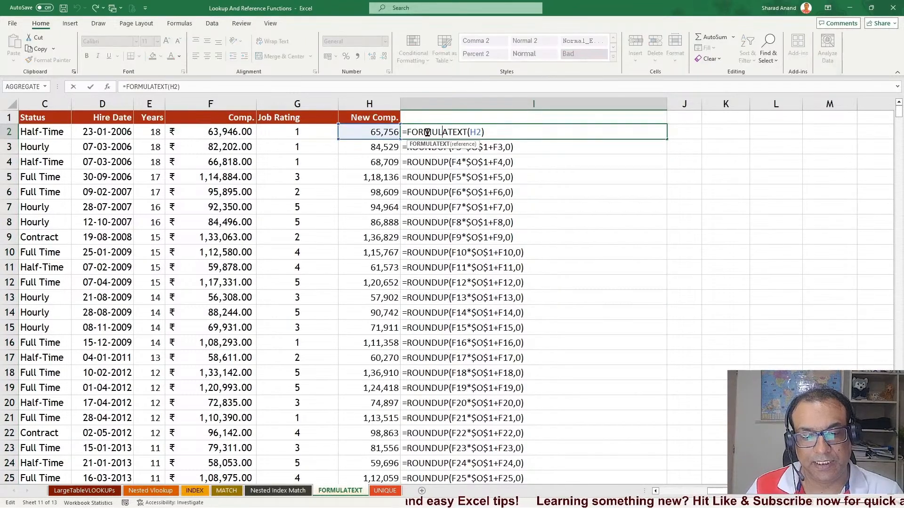
pyautogui.press('Home')
pyautogui.press('Right')
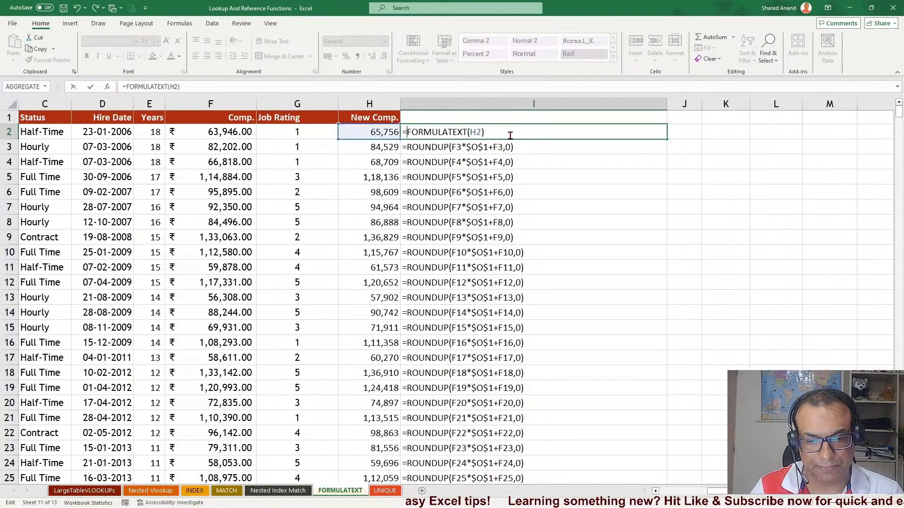
pyautogui.write('"<---F')
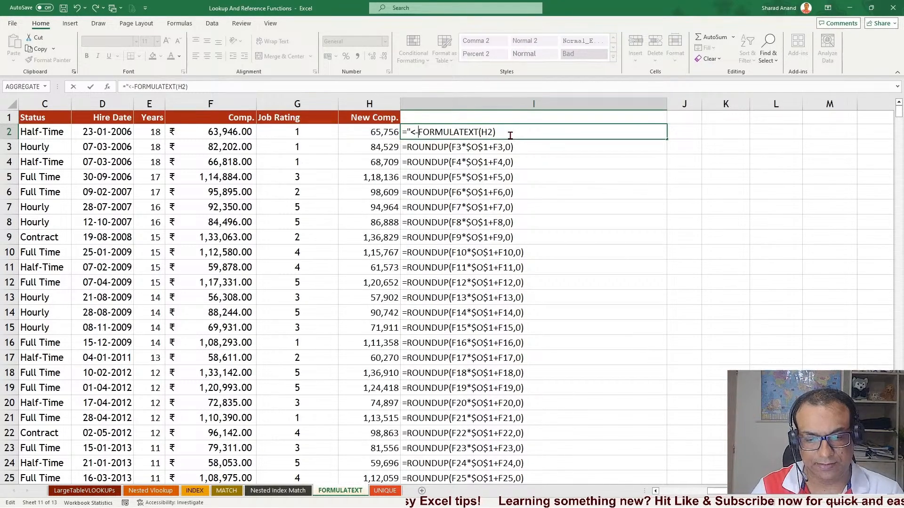
pyautogui.write('ORMULA USE')
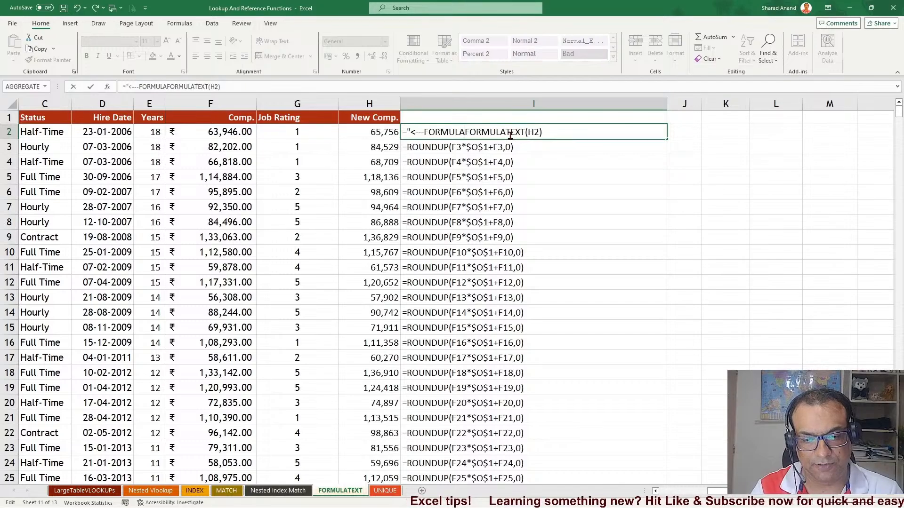
pyautogui.write('D_')
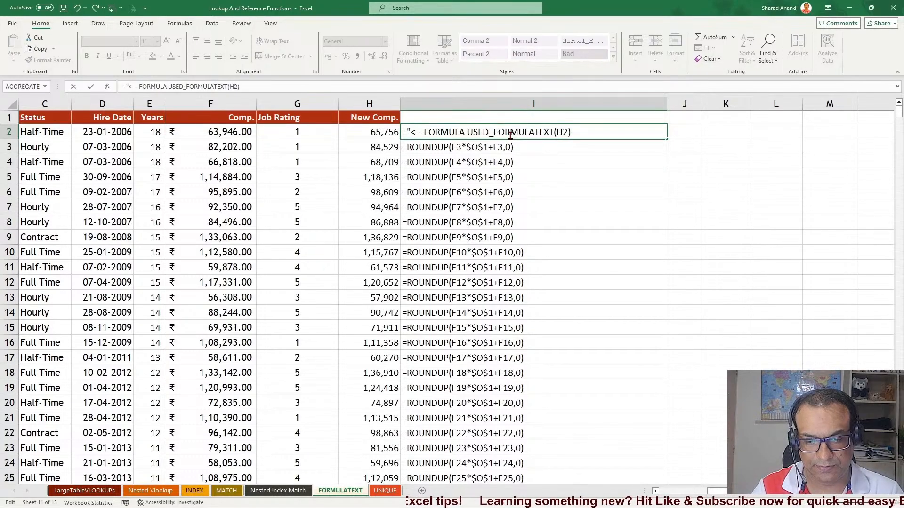
pyautogui.press('BackSpace')
pyautogui.write('---')
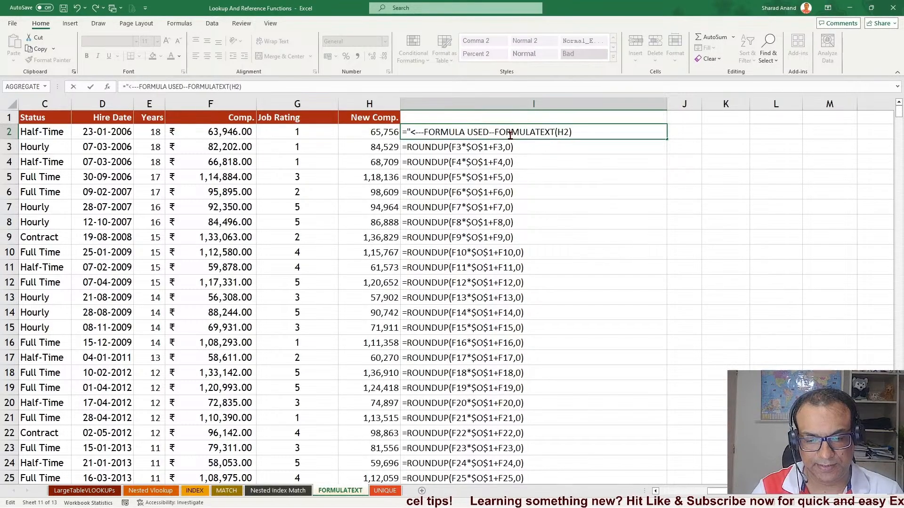
pyautogui.write('>')
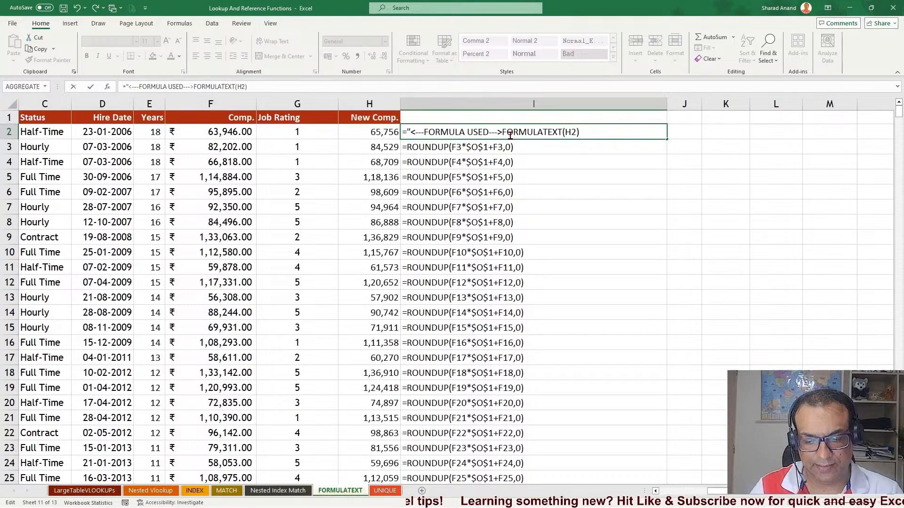
pyautogui.write('&')
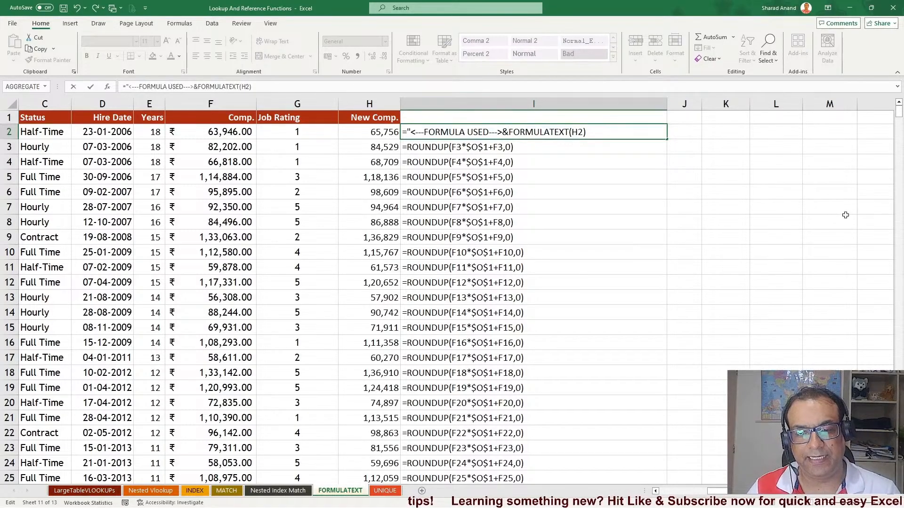
pyautogui.press('Left')
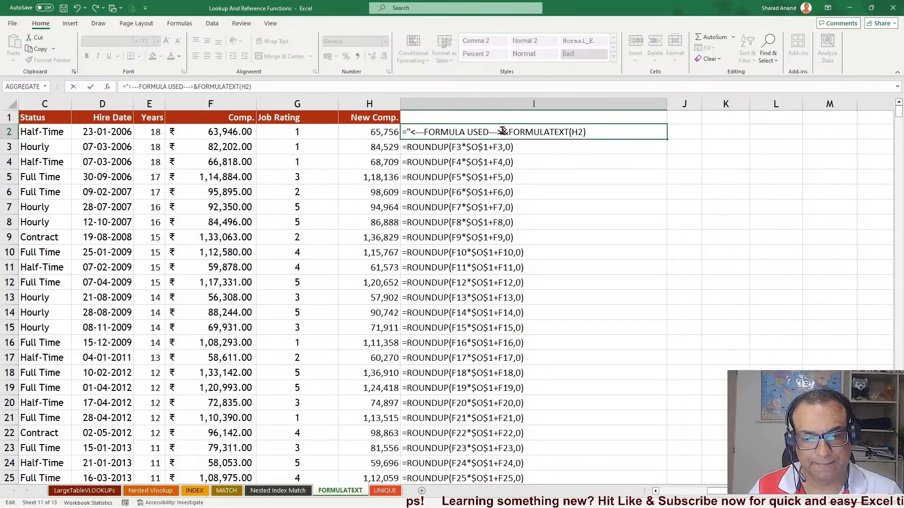
pyautogui.write('"')
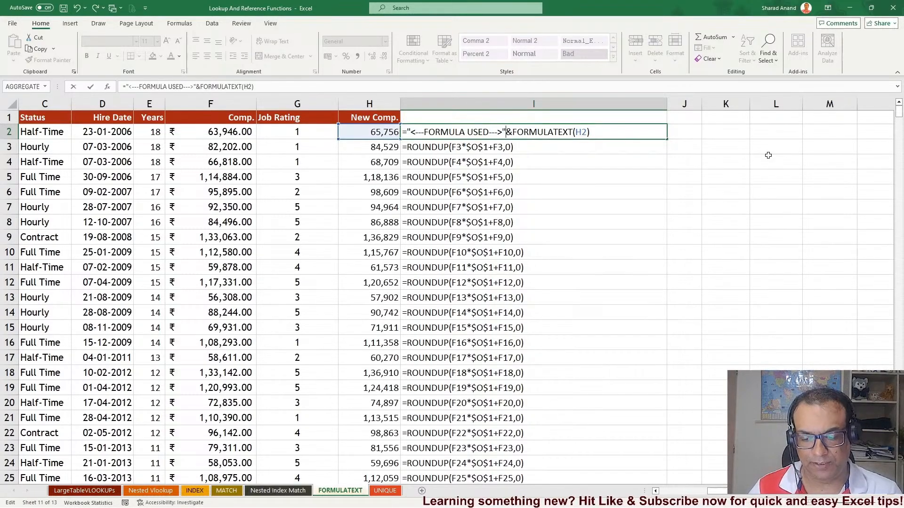
pyautogui.press('Return')
# Fill the revised I2 formula down column I and narrow the column slightly
pyautogui.click(650, 128)
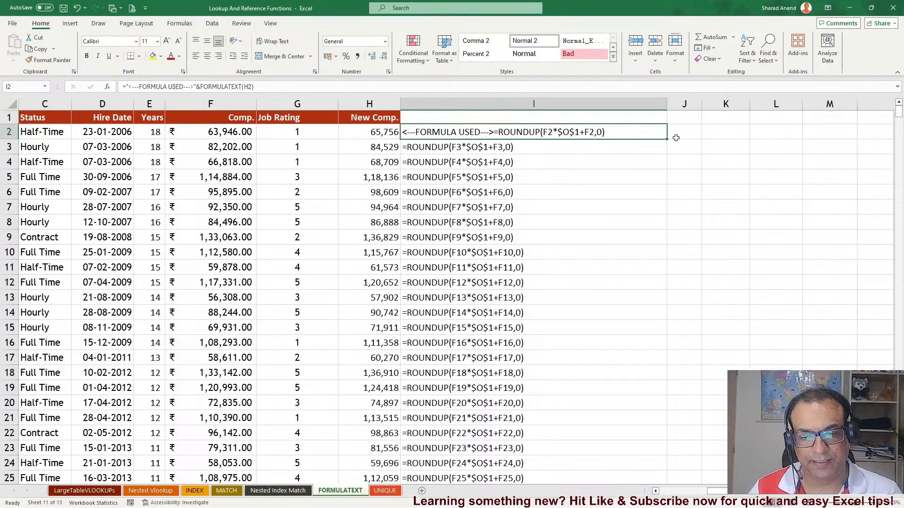
pyautogui.doubleClick(667, 138)
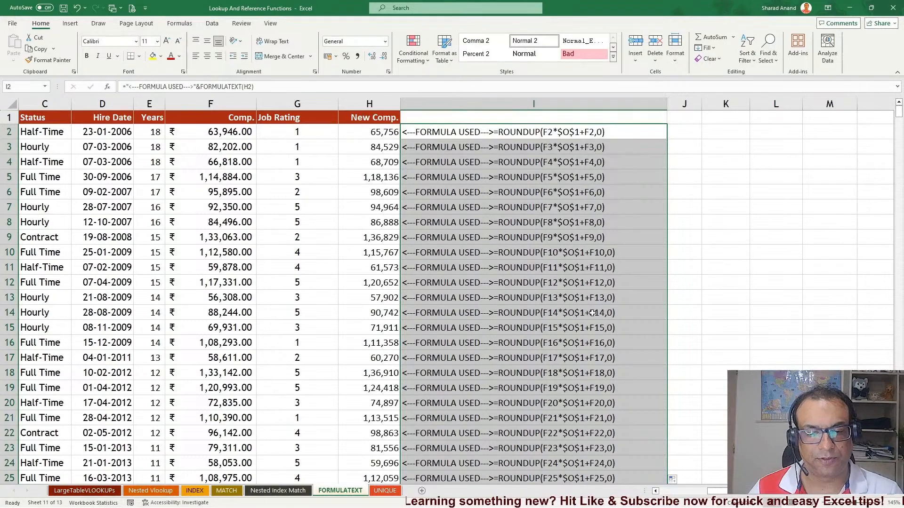
pyautogui.click(484, 131)
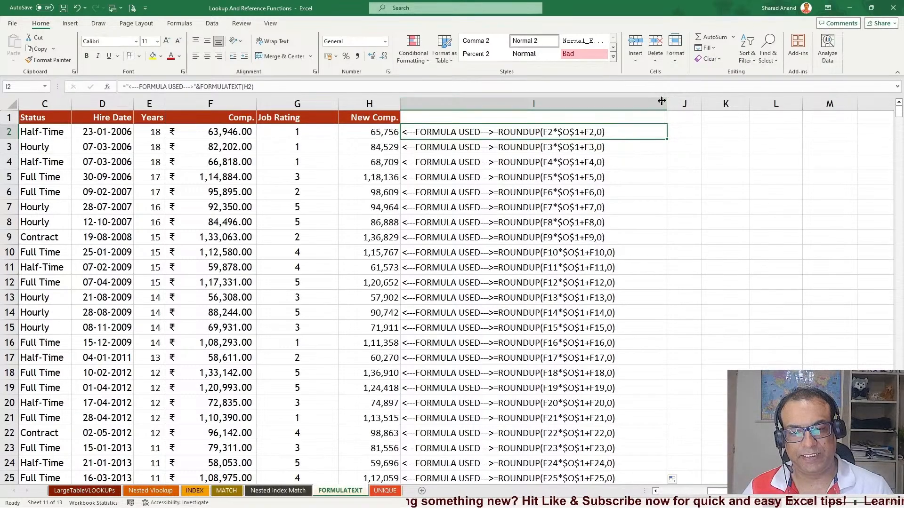
pyautogui.moveTo(667, 104); pyautogui.dragTo(640, 104)
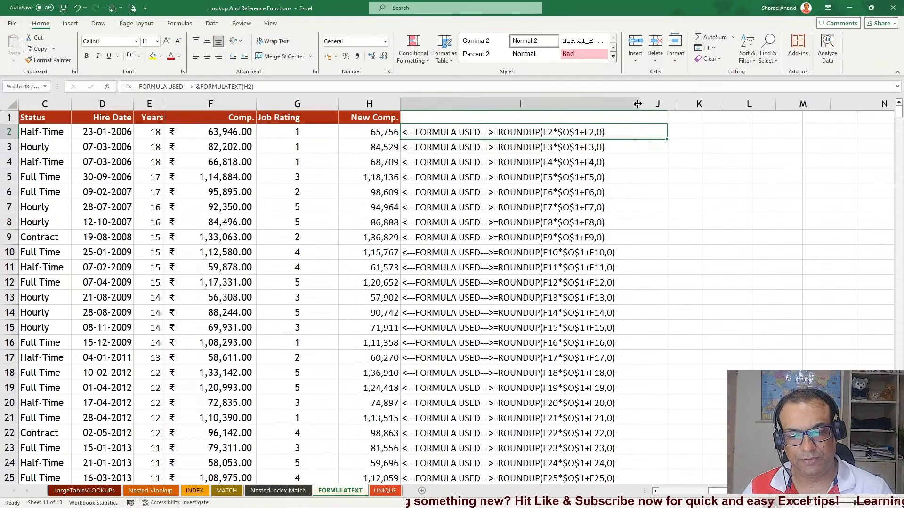
pyautogui.click(711, 177)
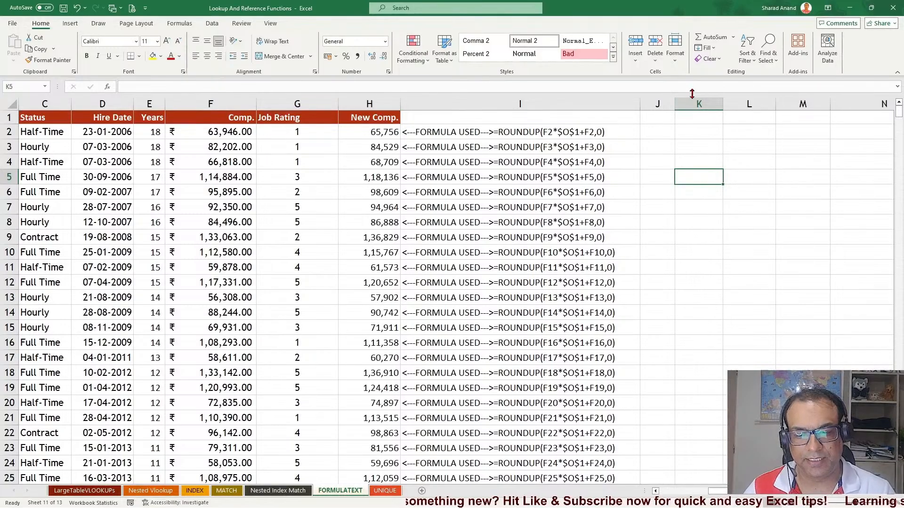
# Widen column K and enter =AVERAGE(H:H) in K5 to average the New Comp. column
pyautogui.moveTo(722, 104); pyautogui.dragTo(805, 103)
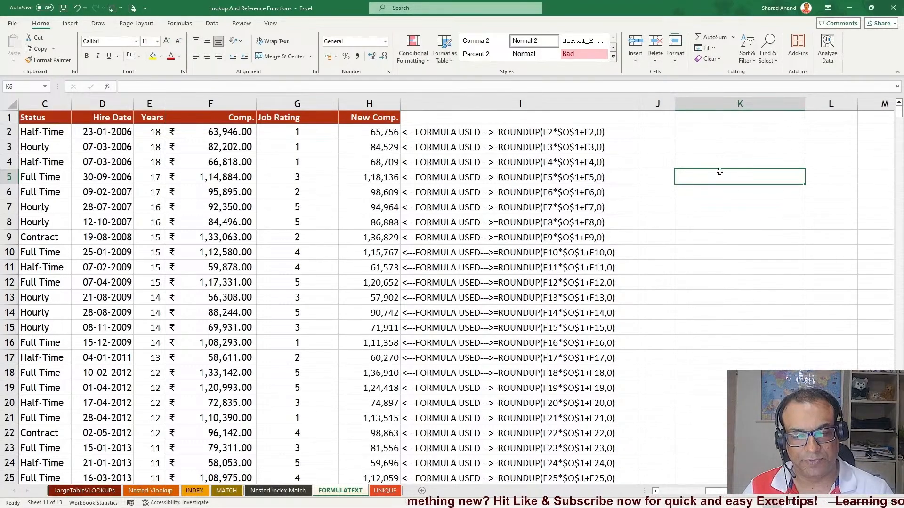
pyautogui.write('=aber')
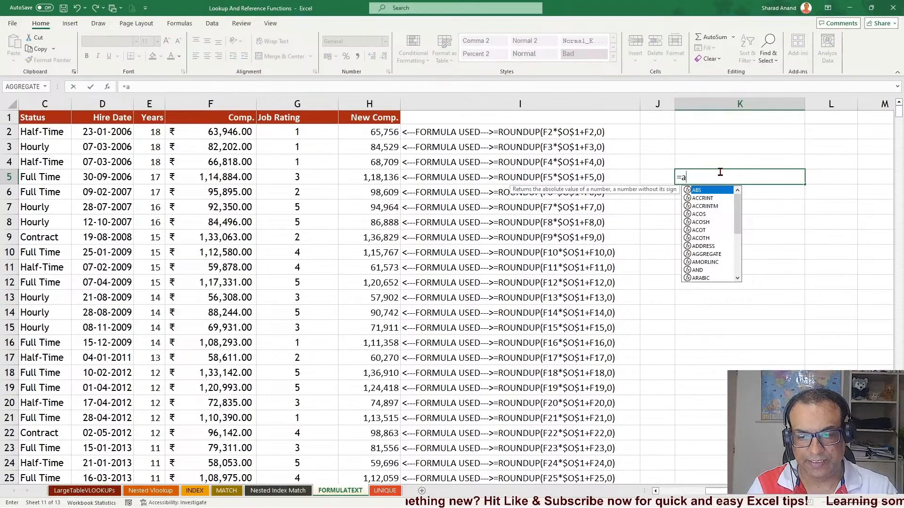
pyautogui.press('BackSpace')
pyautogui.press('BackSpace')
pyautogui.write('ve')
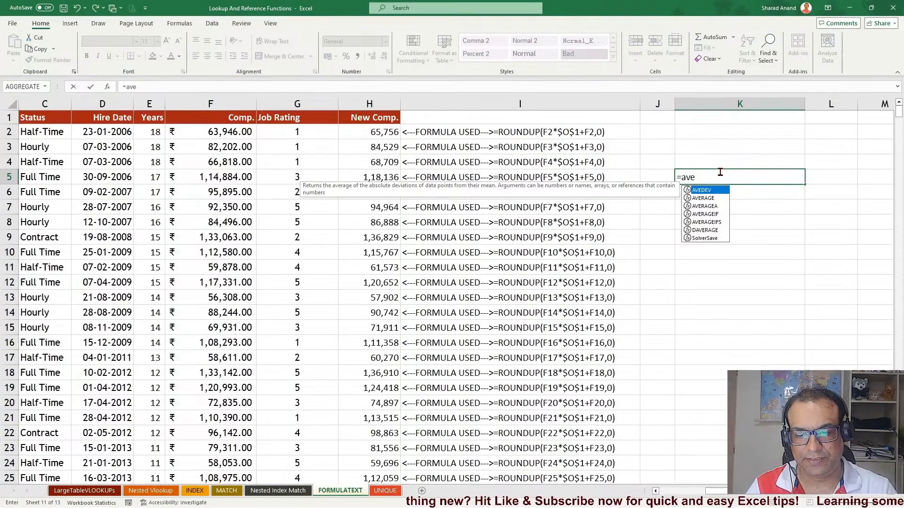
pyautogui.press('Tab')
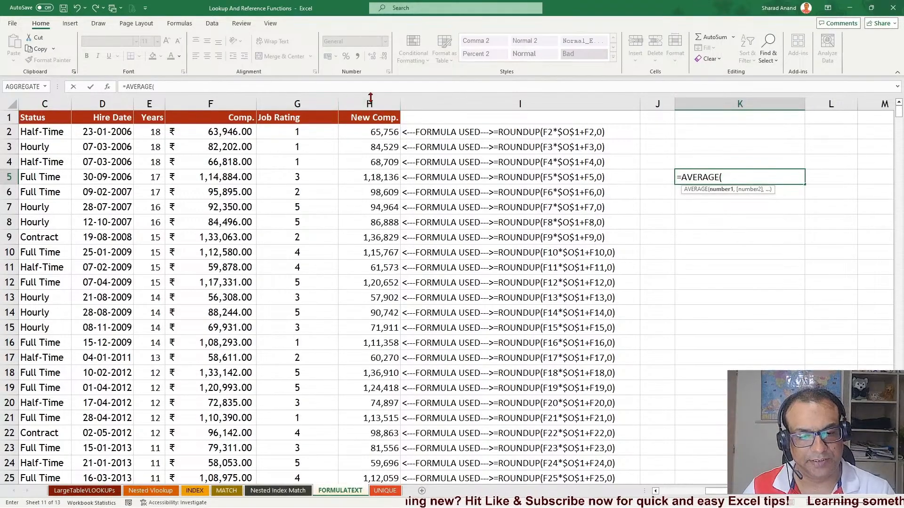
pyautogui.click(370, 98)
pyautogui.press('Return')
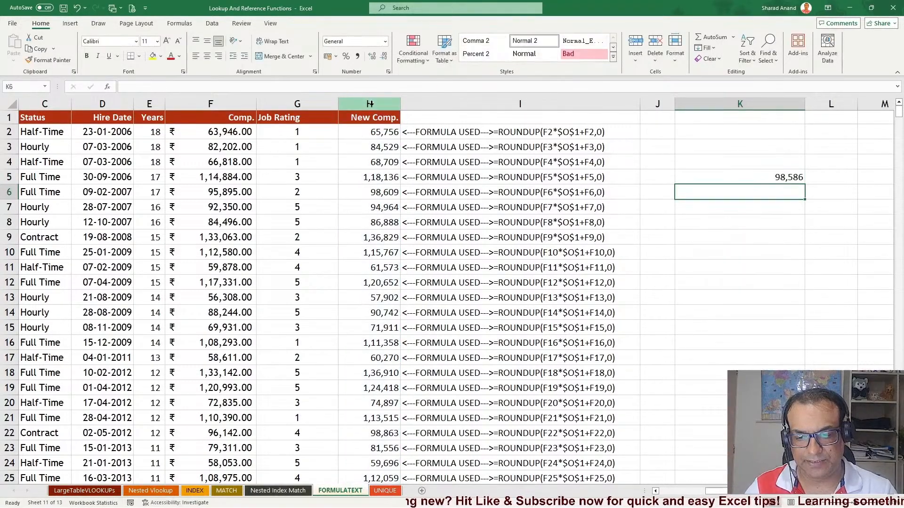
# Enter =MAX(H:H) in K6 for the highest New Comp. value
pyautogui.write('=')
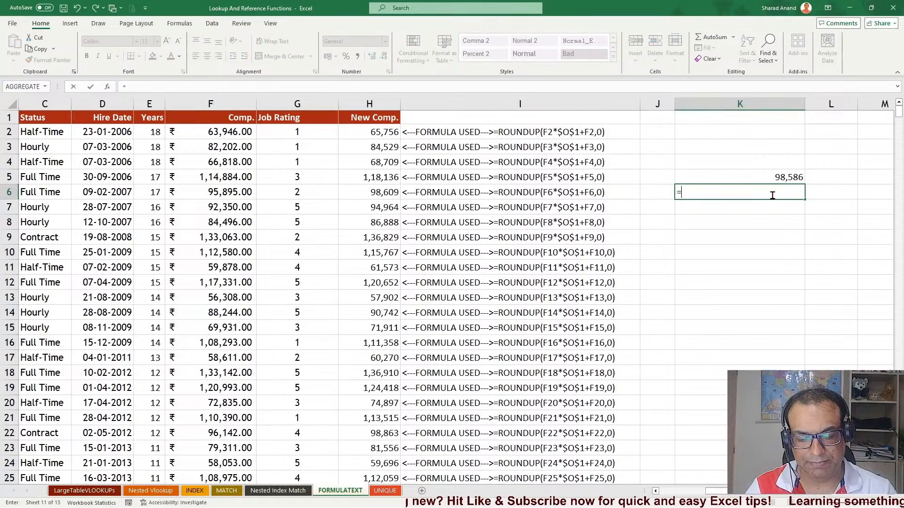
pyautogui.write('max')
pyautogui.press('Tab')
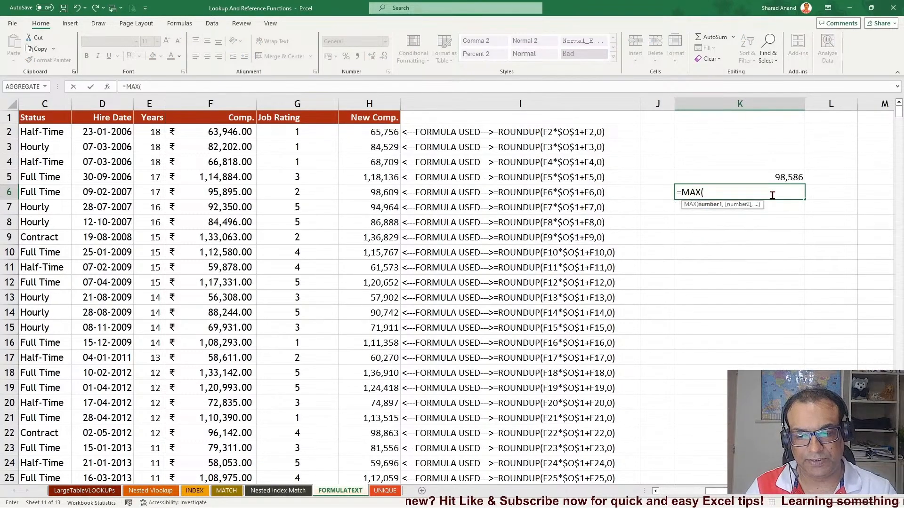
pyautogui.click(393, 104)
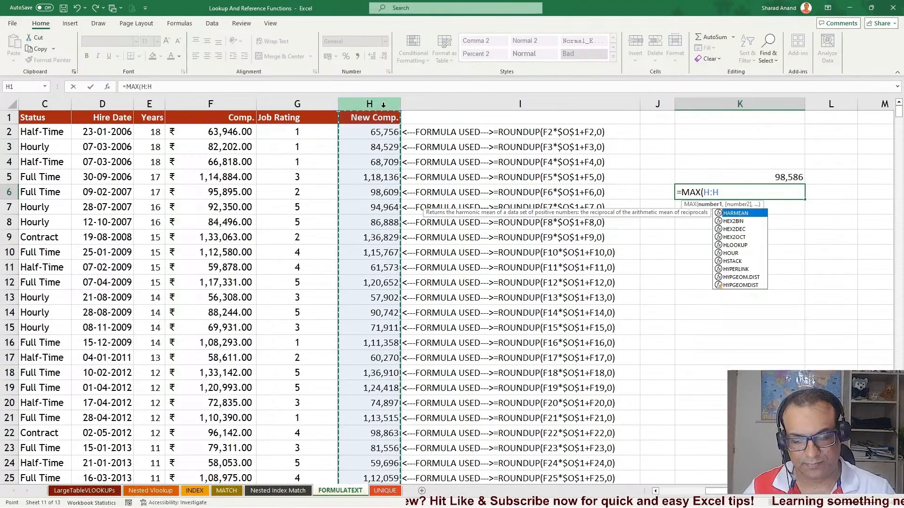
pyautogui.press('Return')
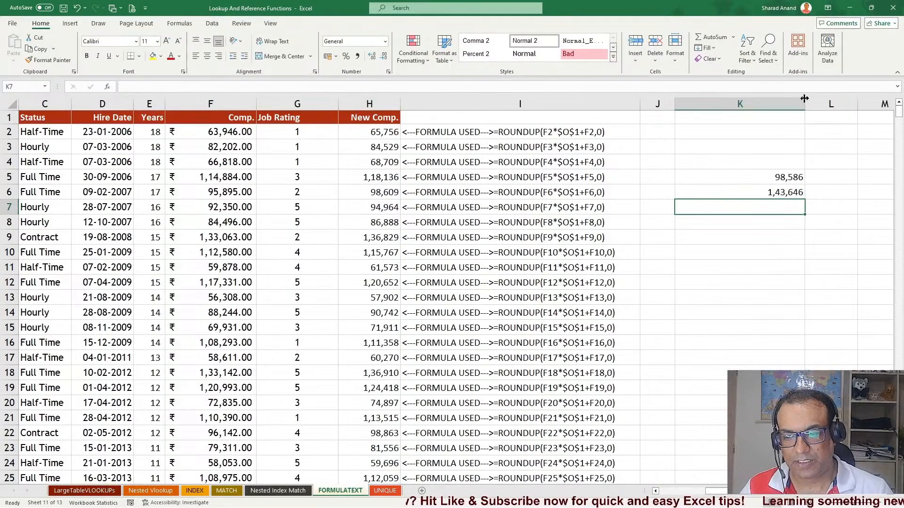
# Narrow column K slightly and enter =MIN(H:H) in K7
pyautogui.moveTo(804, 104); pyautogui.dragTo(764, 103)
pyautogui.write('=min')
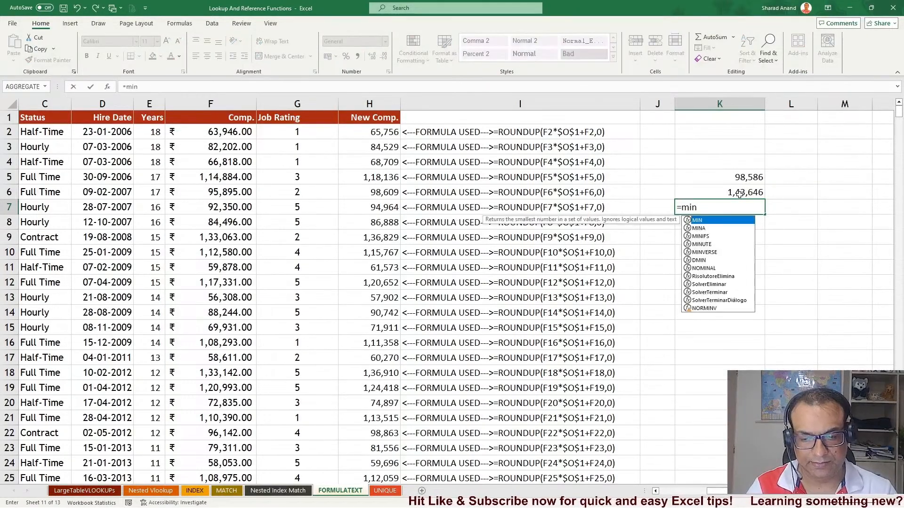
pyautogui.press('Tab')
pyautogui.click(360, 100)
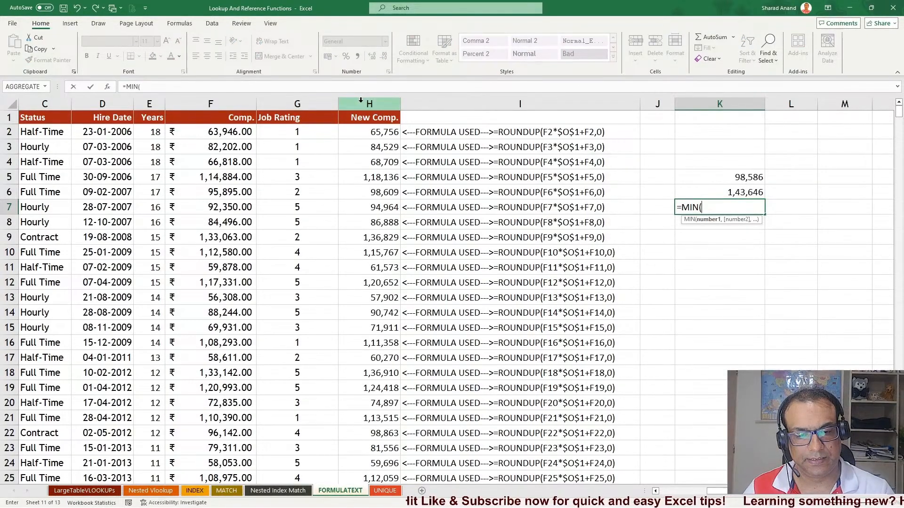
pyautogui.press('Return')
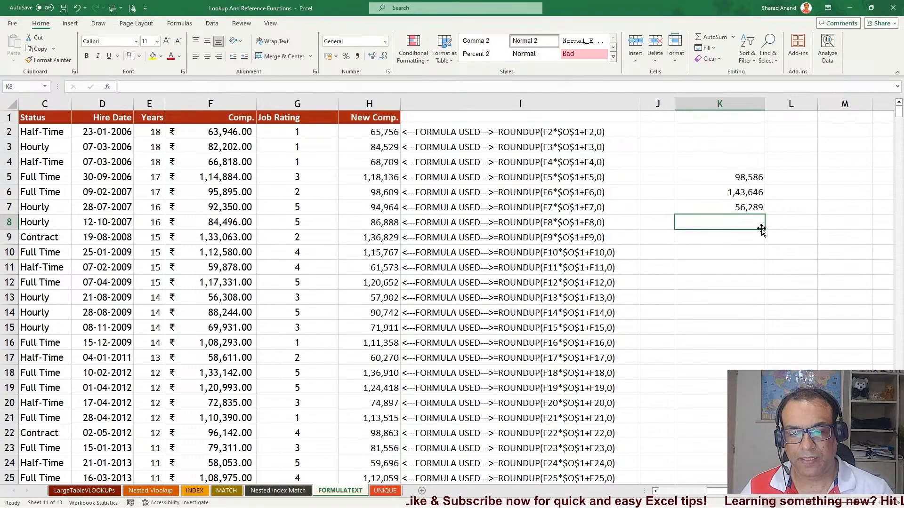
# Enter =SUM(H:H) in K8 to total the New Comp. column
pyautogui.write('=SUM(')
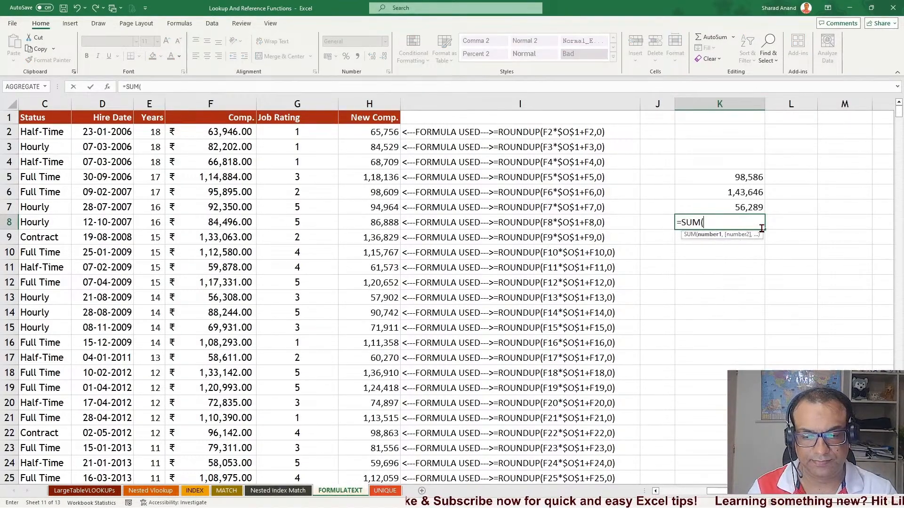
pyautogui.click(391, 102)
pyautogui.press('Return')
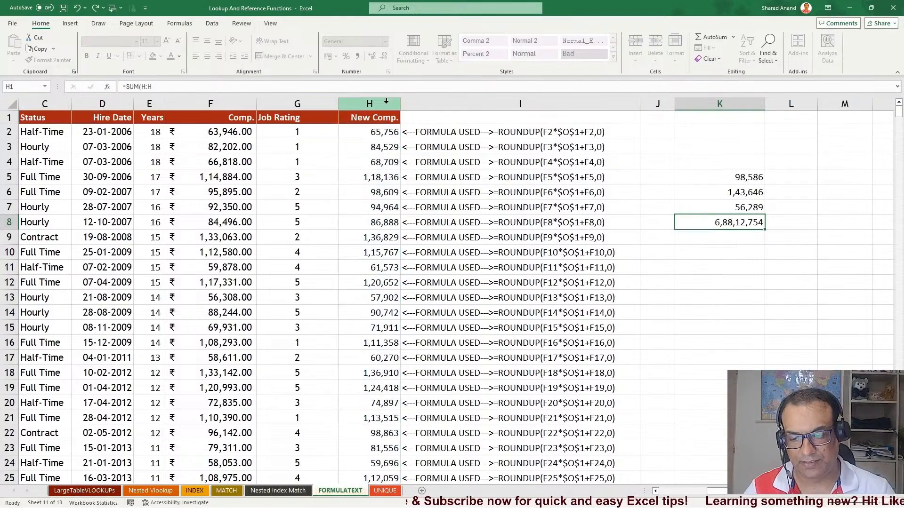
# Widen column L and start a formula in L5 with the quoted label "<---AVERAFE FORMULA USED--->"
pyautogui.hscroll(5, 451, 283)
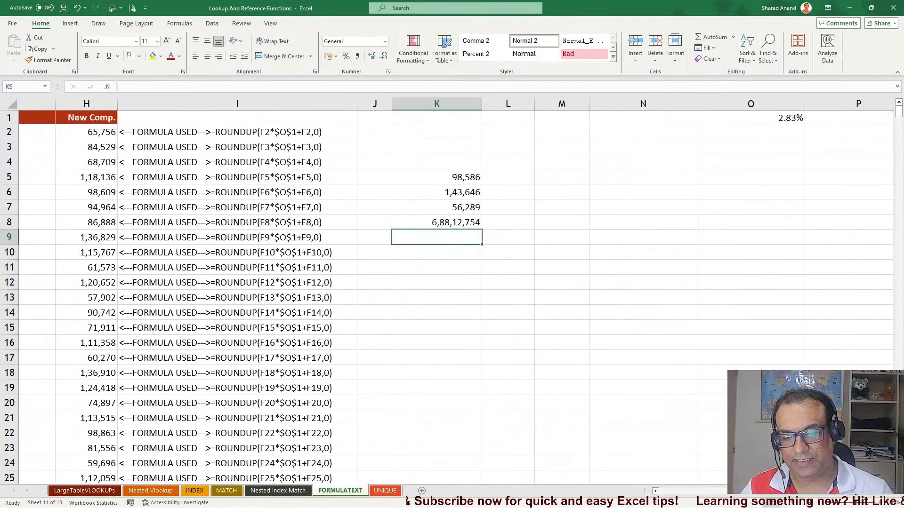
pyautogui.click(515, 178)
pyautogui.moveTo(532, 102); pyautogui.dragTo(594, 102)
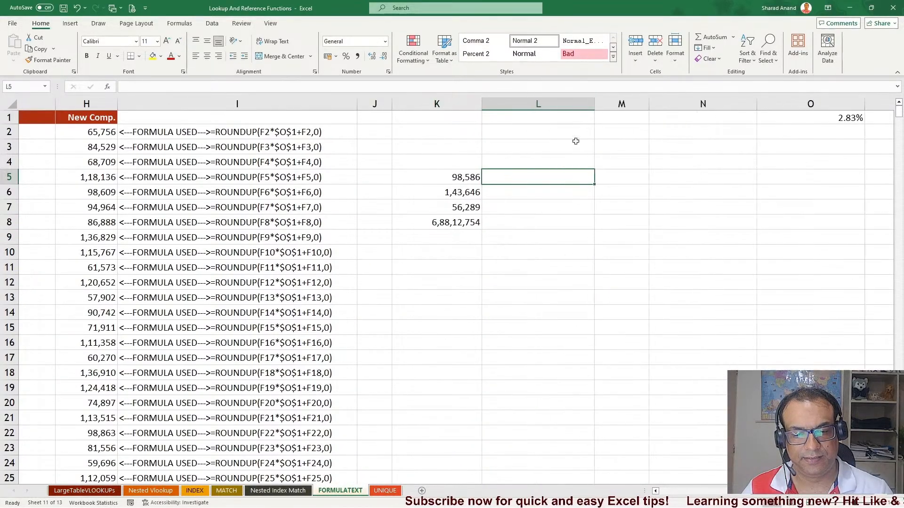
pyautogui.write('=')
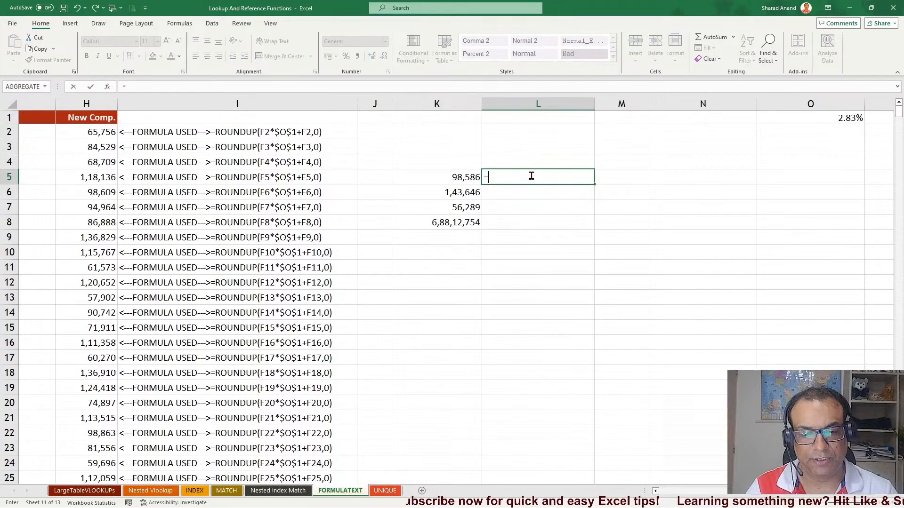
pyautogui.write('<---')
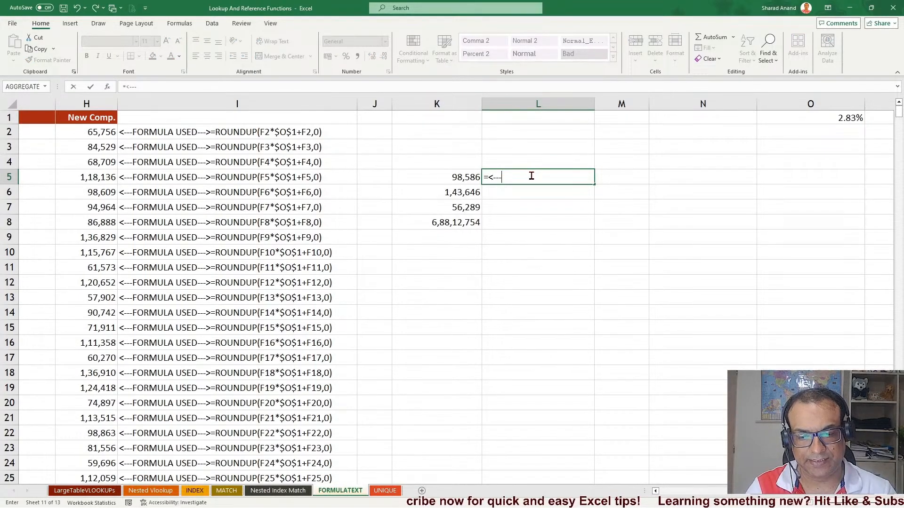
pyautogui.write('AVER')
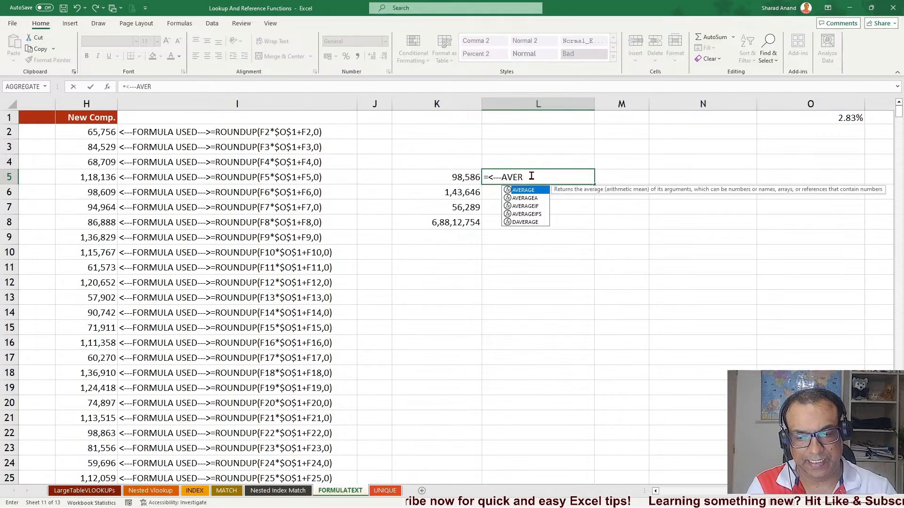
pyautogui.write('AFE FORMULA USED')
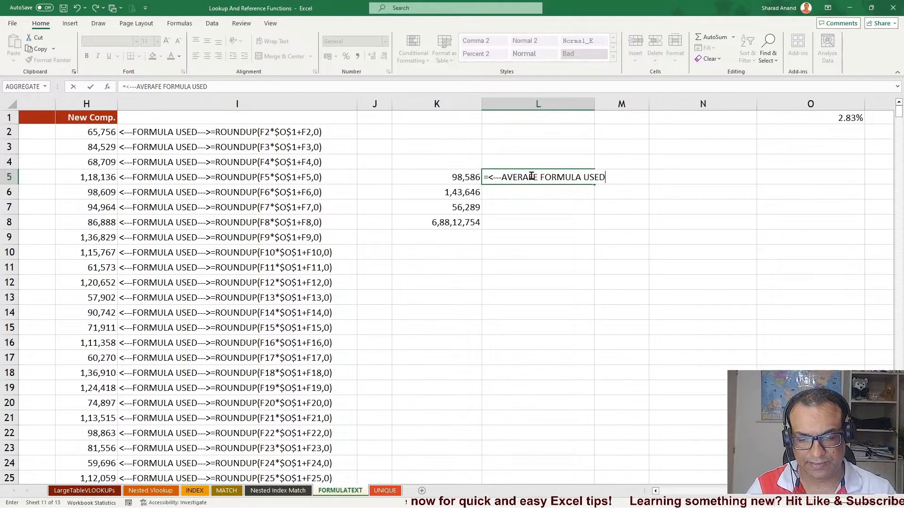
pyautogui.write('_-')
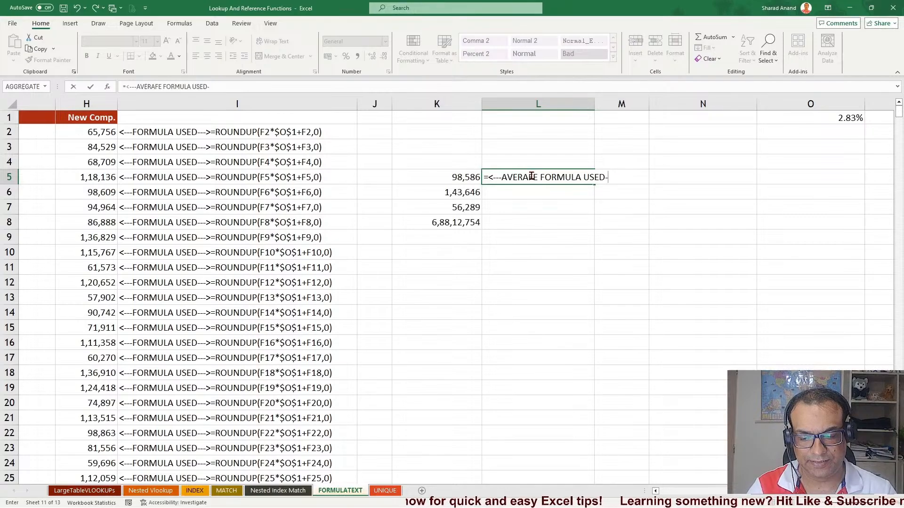
pyautogui.write('-->')
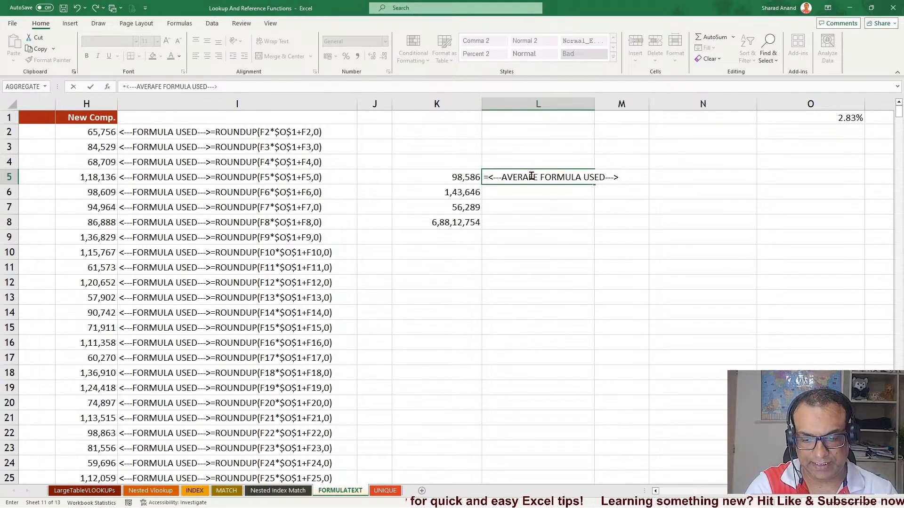
pyautogui.write('""')
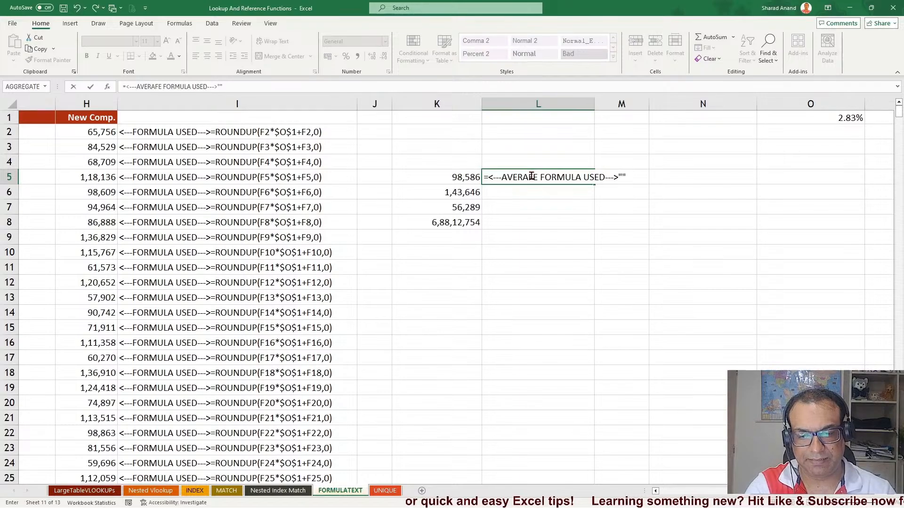
pyautogui.press('BackSpace')
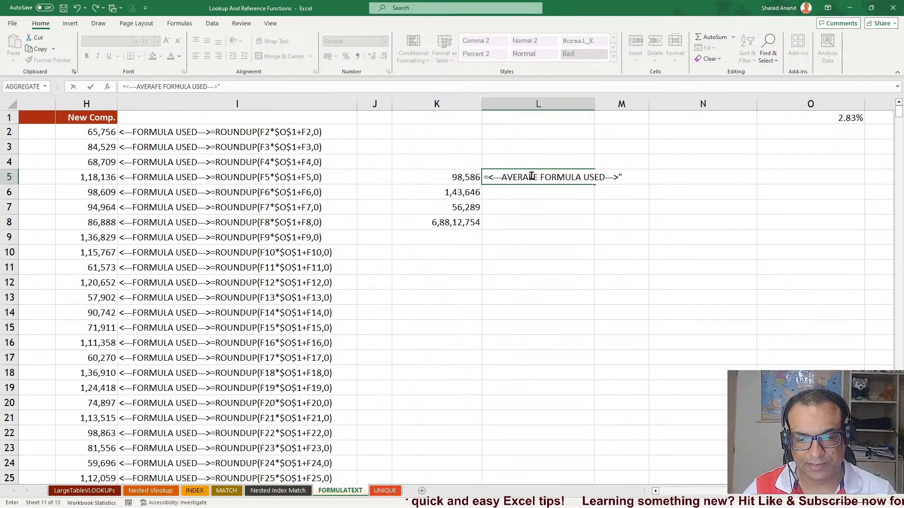
pyautogui.click(489, 177)
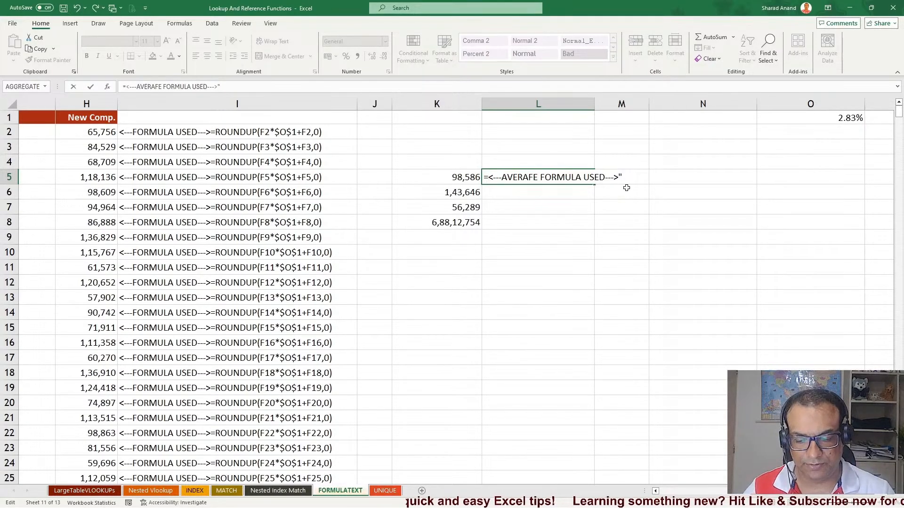
pyautogui.write('"')
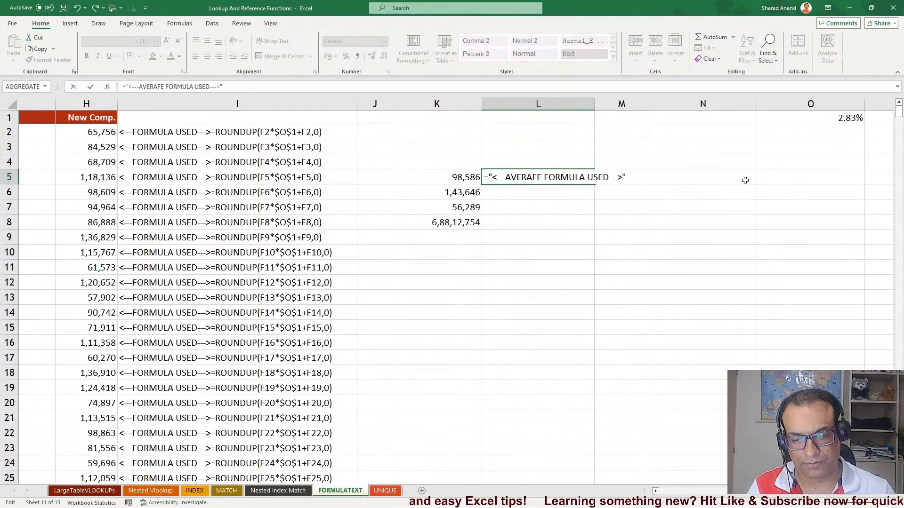
pyautogui.write('&')
pyautogui.write('Fo')
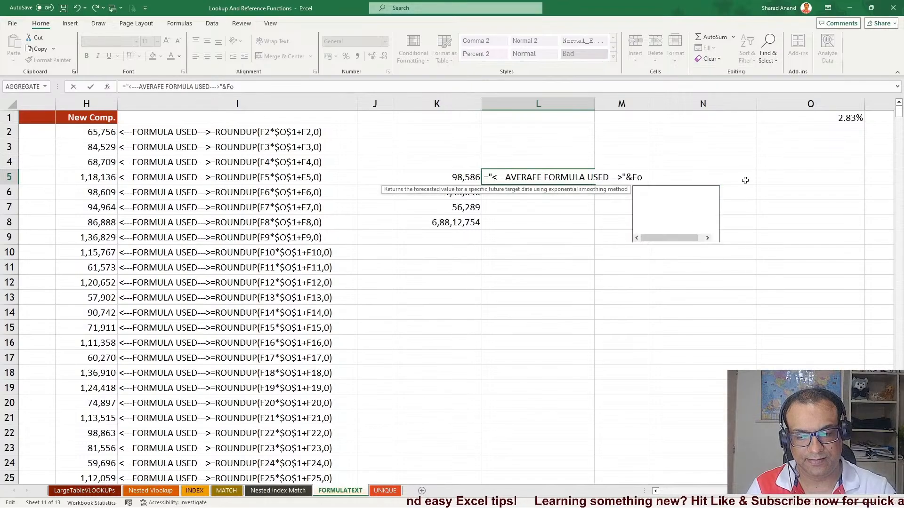
pyautogui.write('rmul')
# Join FORMULATEXT(K5) to the label with & and confirm the L5 formula
pyautogui.press('Tab')
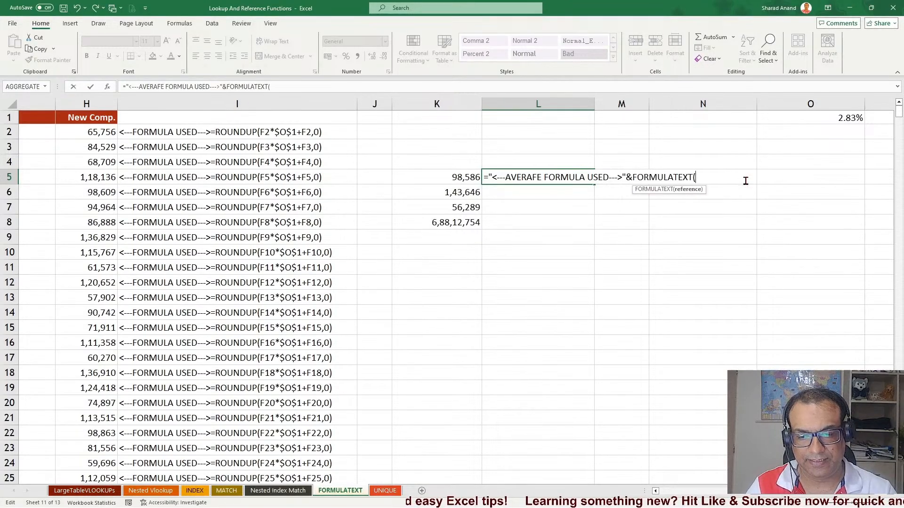
pyautogui.click(430, 175)
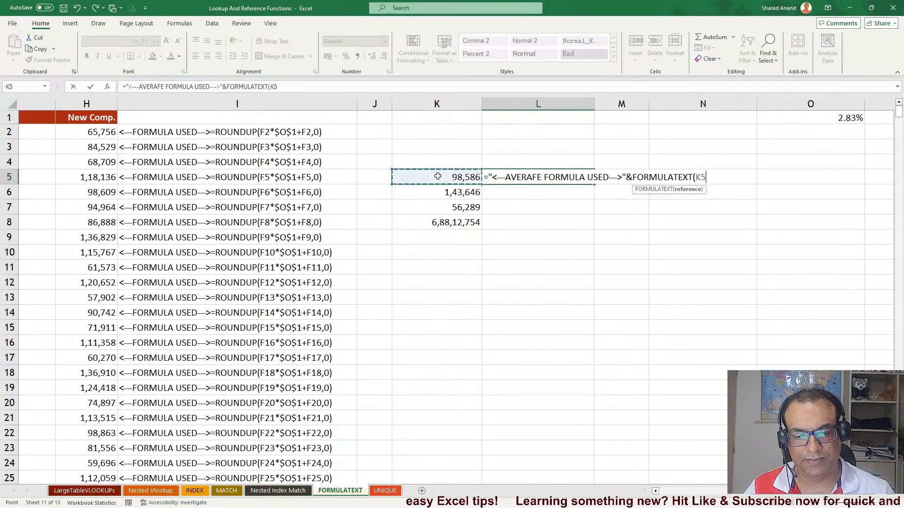
pyautogui.press('Return')
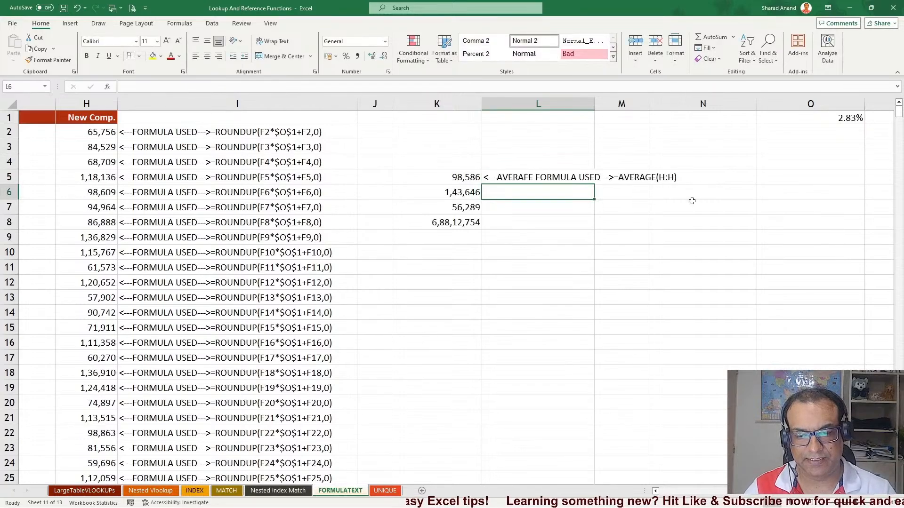
# Correct the L5 label's typo to AVERAGE and autofit column L to its contents
pyautogui.click(545, 175)
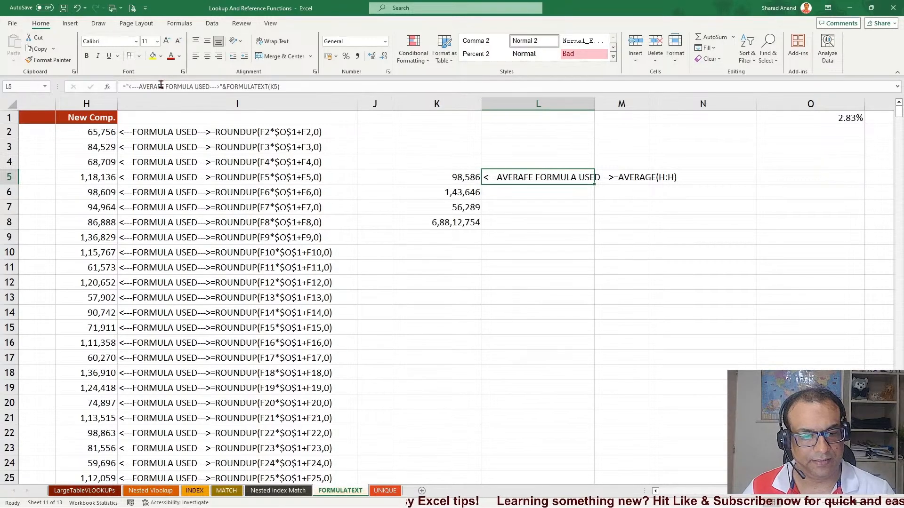
pyautogui.doubleClick(526, 175)
pyautogui.press('BackSpace')
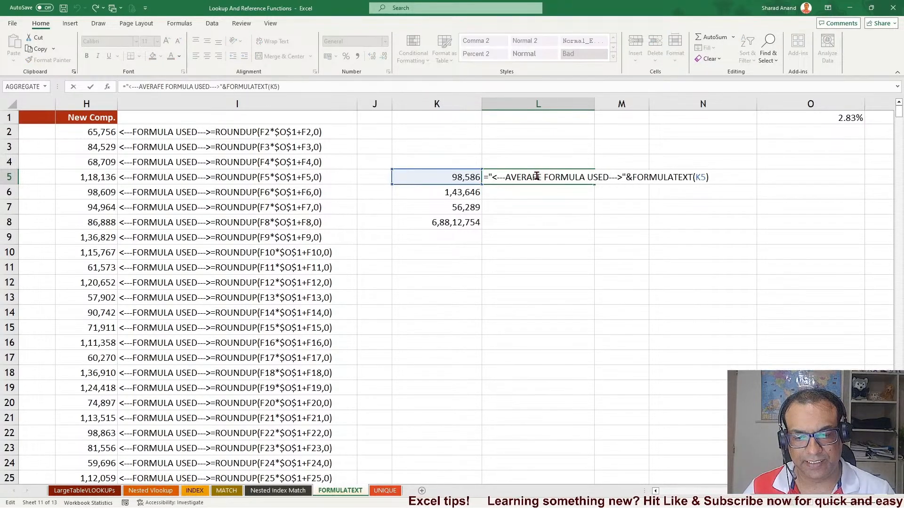
pyautogui.write('G')
pyautogui.press('Return')
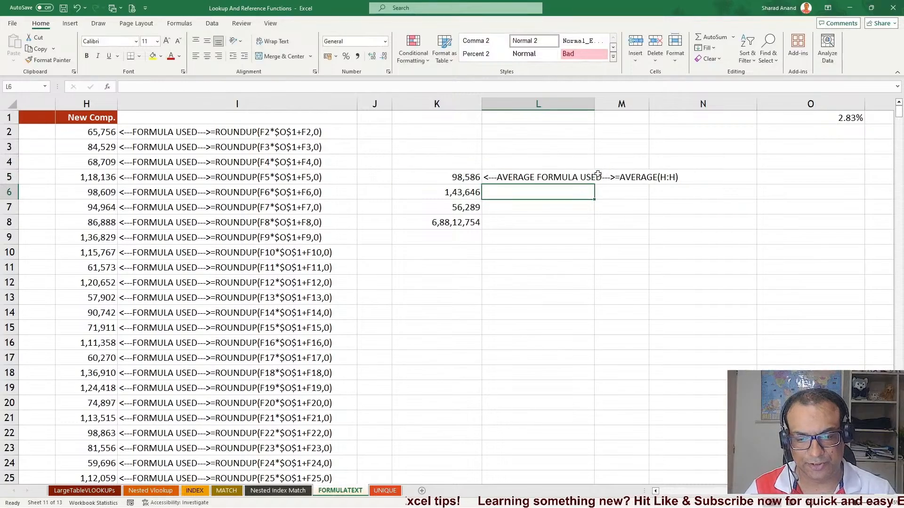
pyautogui.doubleClick(594, 103)
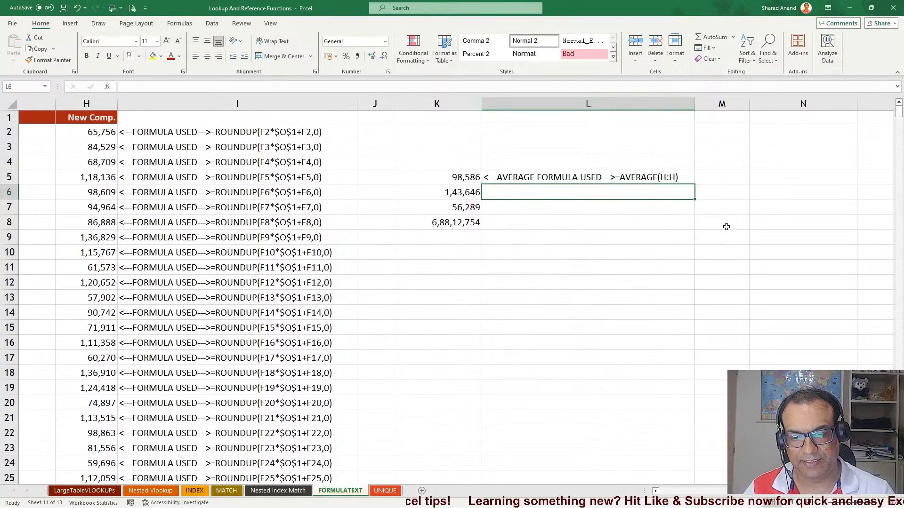
pyautogui.click(646, 177)
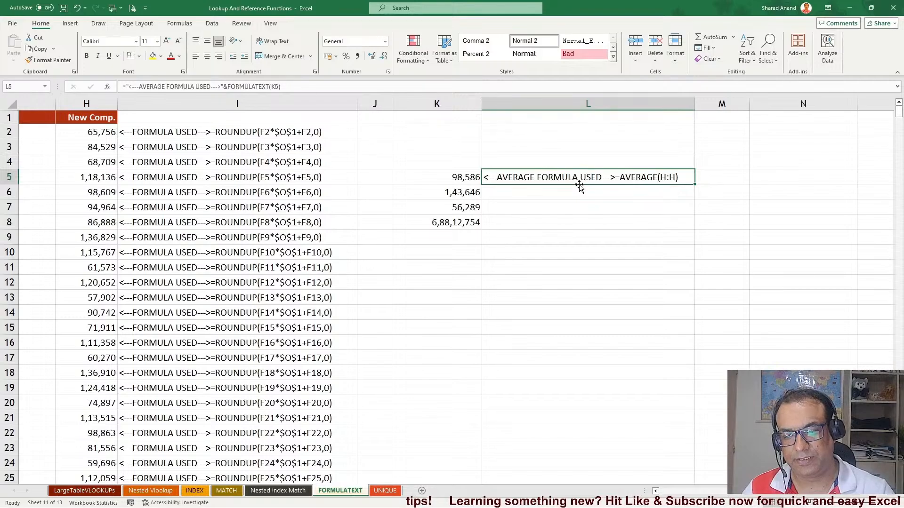
# Fill the L5 formula down through L8 and change the L6 label's AVERAGE to MAX COMPENSATION
pyautogui.moveTo(695, 184); pyautogui.dragTo(694, 229)
pyautogui.doubleClick(536, 194)
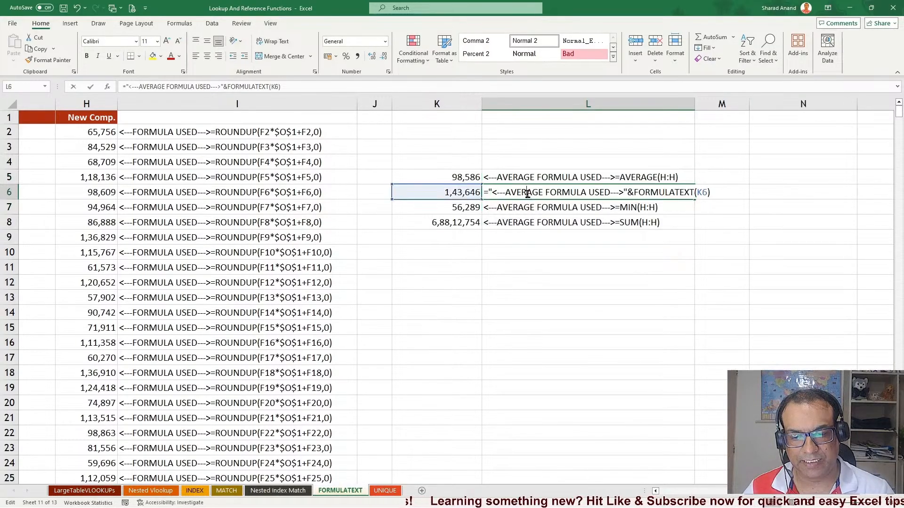
pyautogui.doubleClick(523, 192)
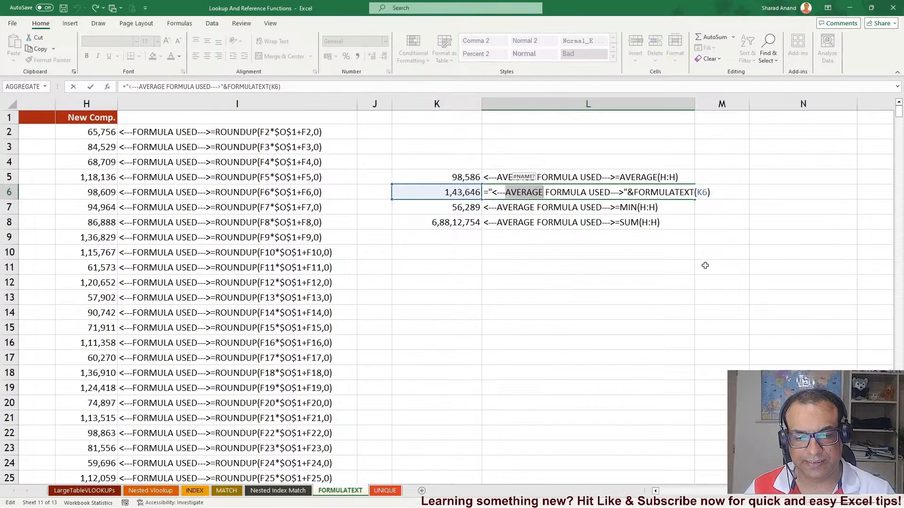
pyautogui.press('Escape')
pyautogui.doubleClick(516, 190)
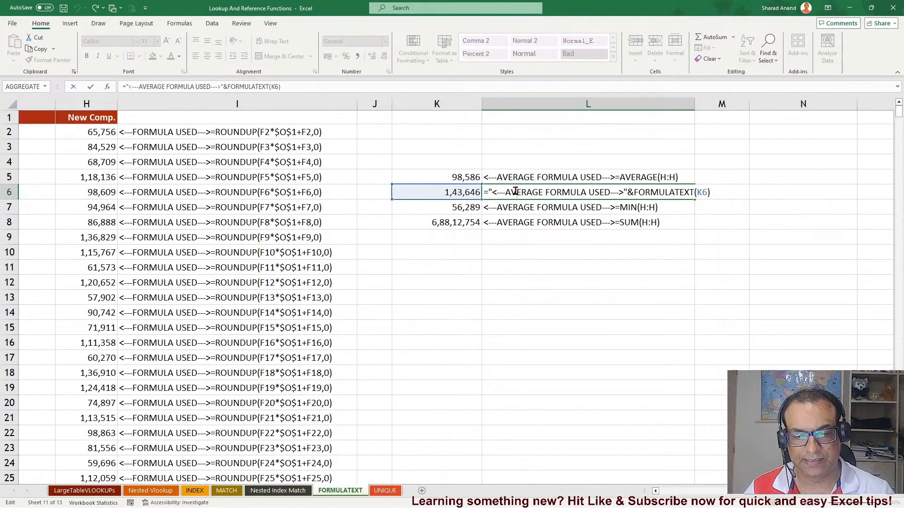
pyautogui.doubleClick(517, 191)
pyautogui.write('MAX X')
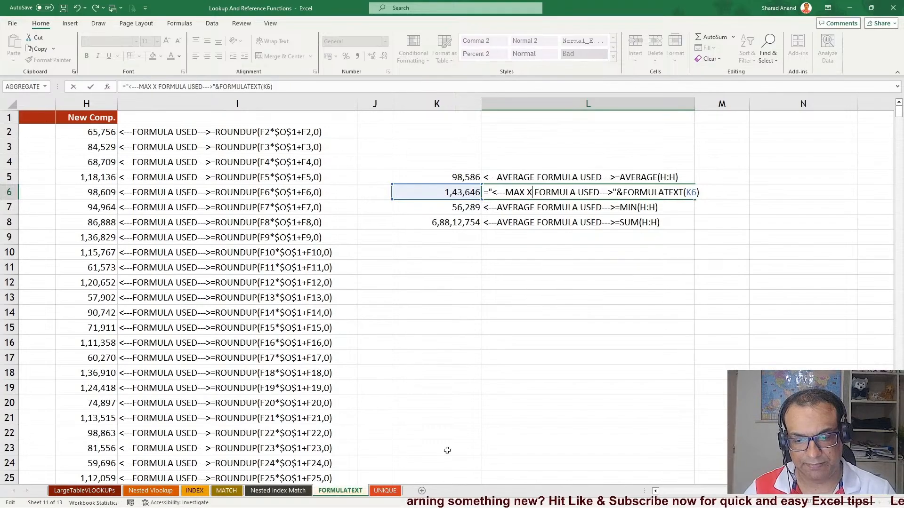
pyautogui.press('BackSpace')
pyautogui.write('Compenst')
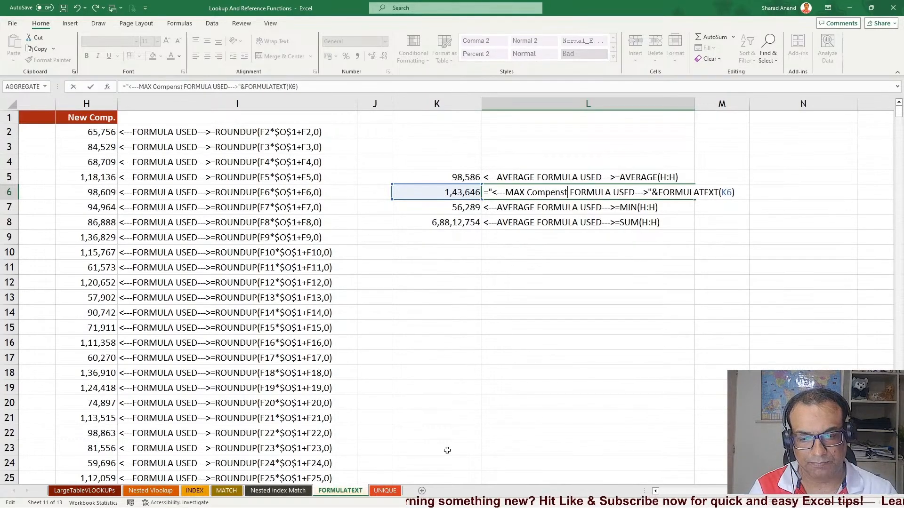
pyautogui.press('BackSpace')
pyautogui.press('BackSpace')
pyautogui.press('BackSpace')
pyautogui.press('BackSpace')
pyautogui.press('BackSpace')
pyautogui.press('BackSpace')
pyautogui.press('BackSpace')
pyautogui.press('capslock')
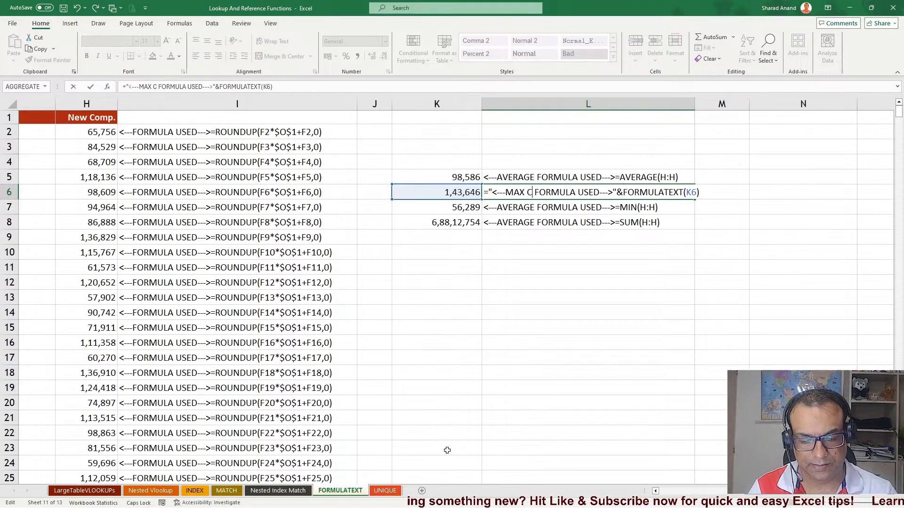
pyautogui.write('OMPENSATION')
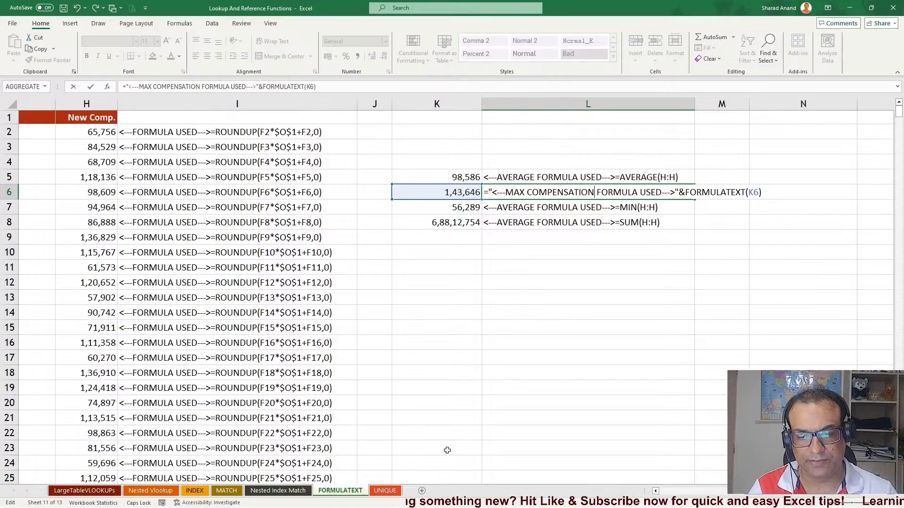
pyautogui.press('Return')
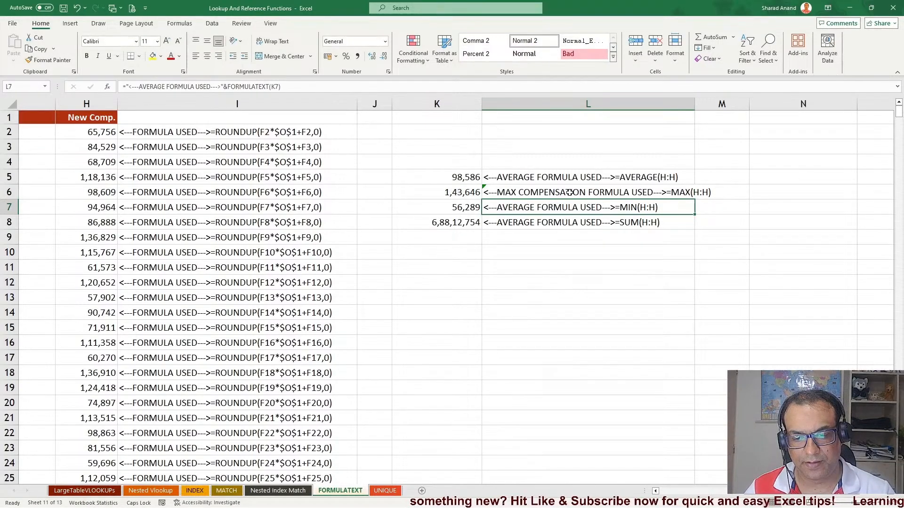
# Change the L7 label's AVERAGE to MINIMUM COMPENSATION
pyautogui.click(570, 192)
pyautogui.doubleClick(569, 192)
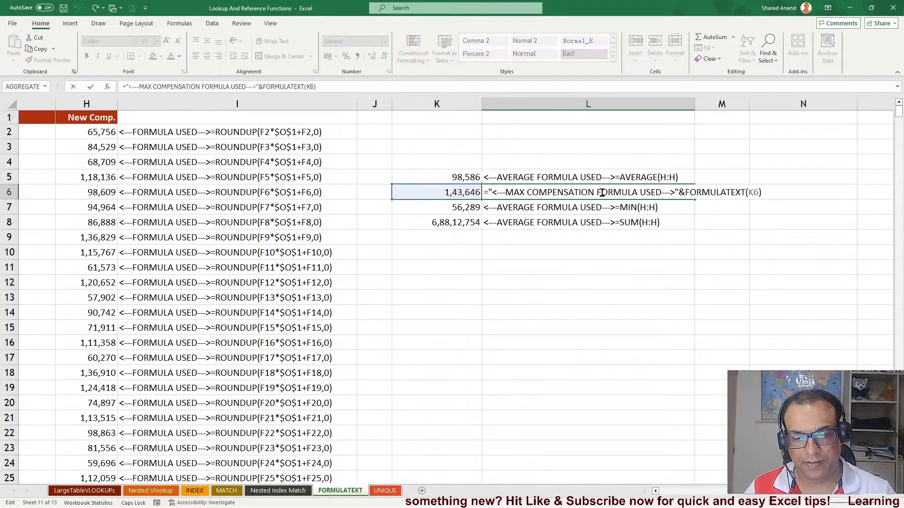
pyautogui.click(547, 204)
pyautogui.doubleClick(513, 207)
pyautogui.doubleClick(512, 207)
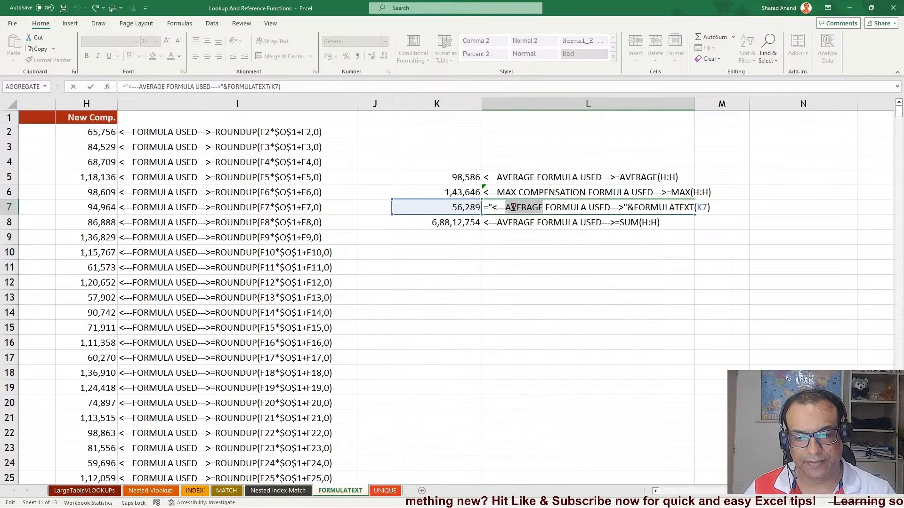
pyautogui.write('MINIM')
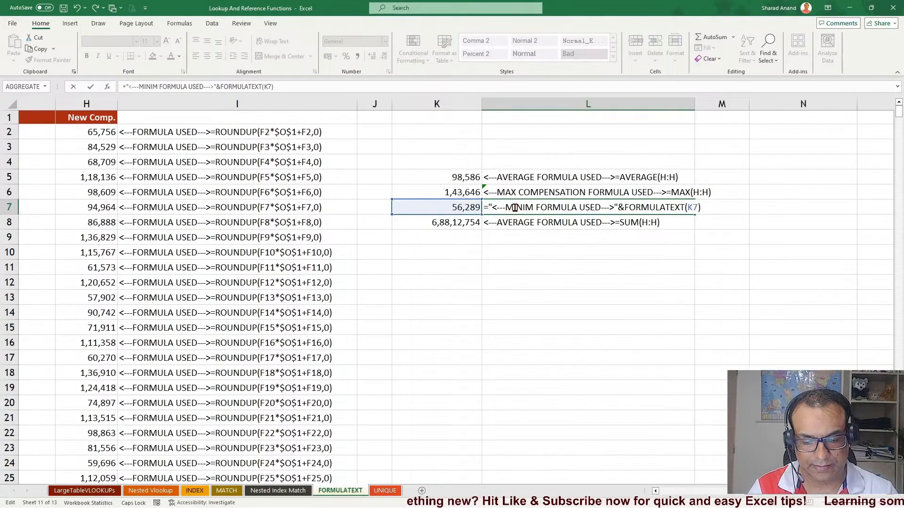
pyautogui.write('UM')
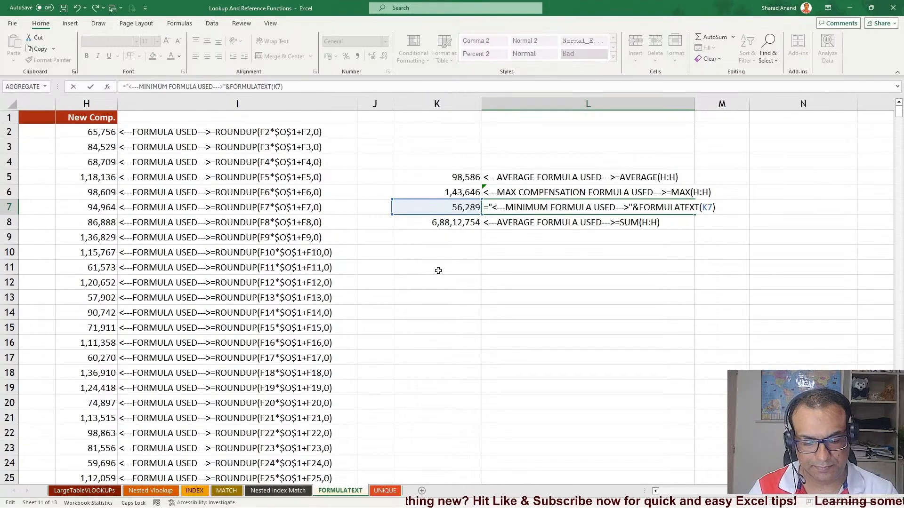
pyautogui.write(' COMPENSATION')
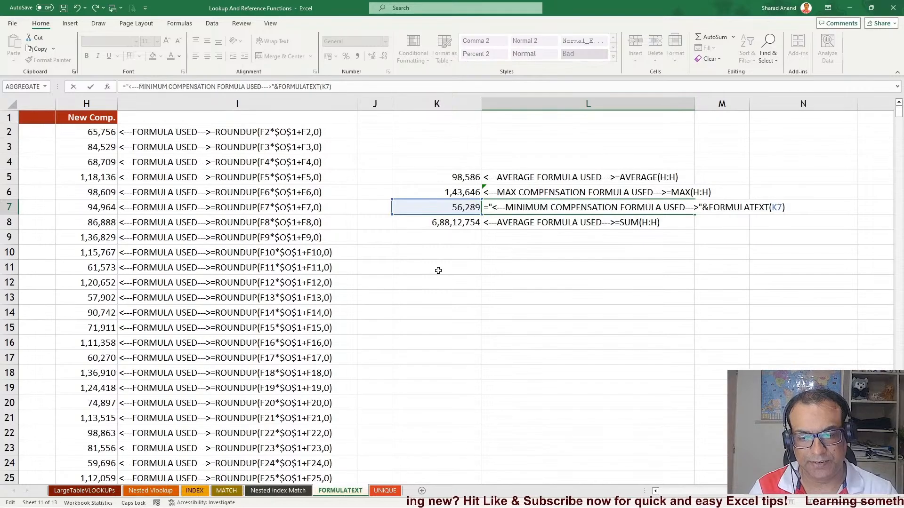
pyautogui.press('Return')
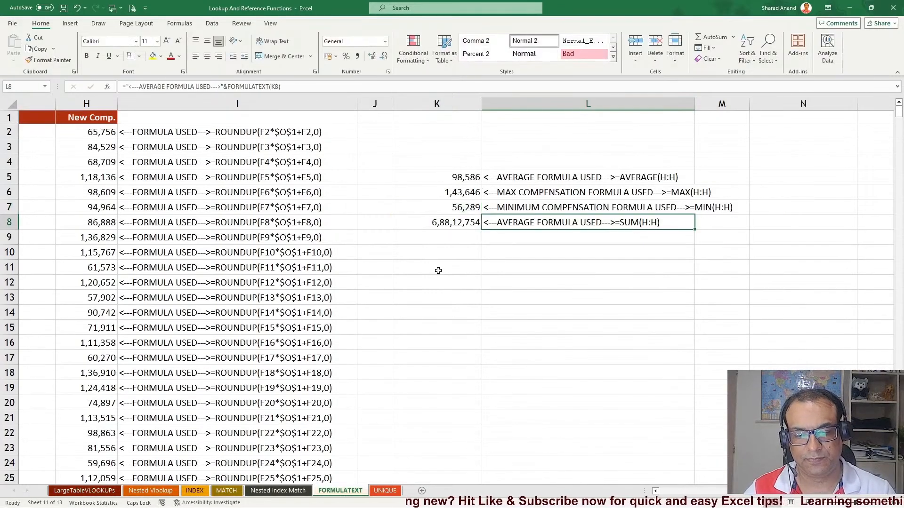
# Change the L8 label's AVERAGE to TOTAL COMPENSATION
pyautogui.doubleClick(527, 222)
pyautogui.doubleClick(525, 222)
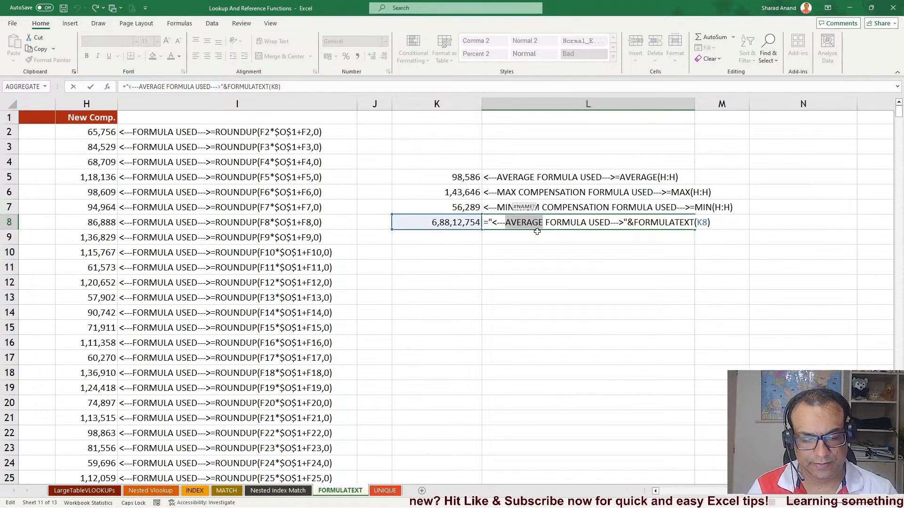
pyautogui.write('TOTAL')
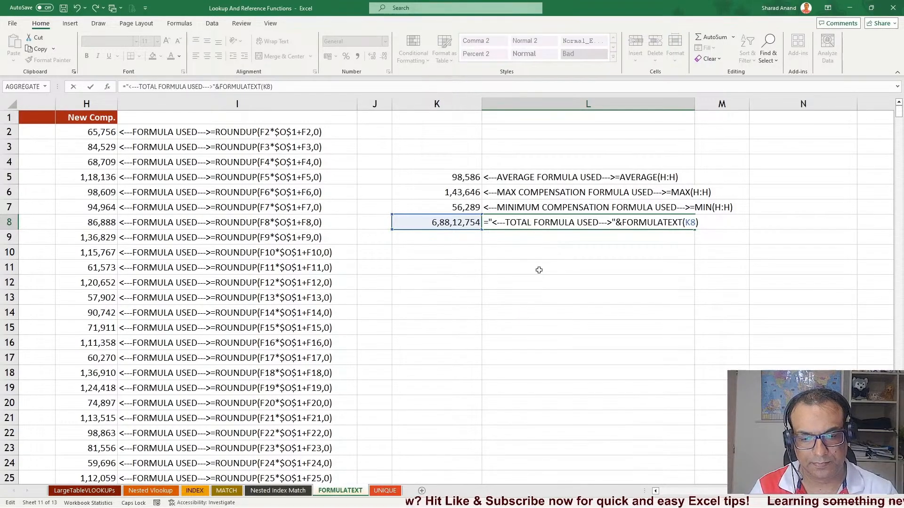
pyautogui.write(' COMPENSATION')
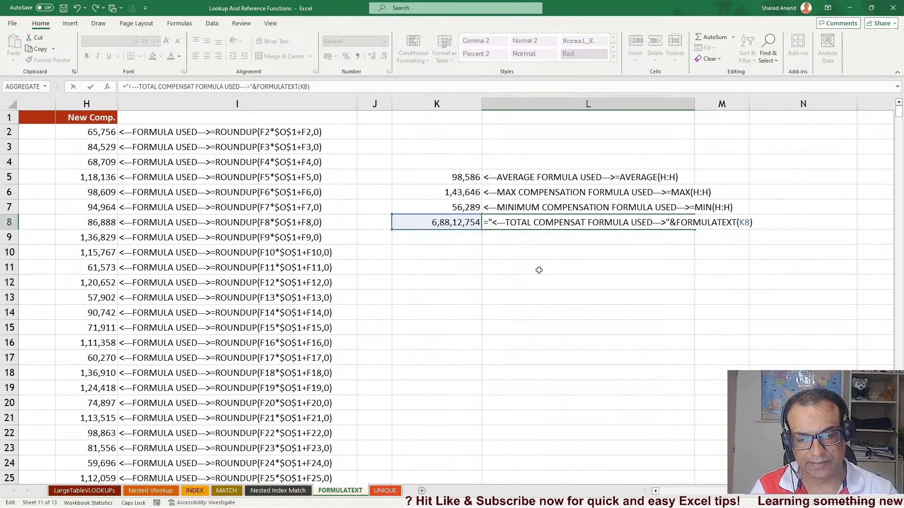
pyautogui.press('Return')
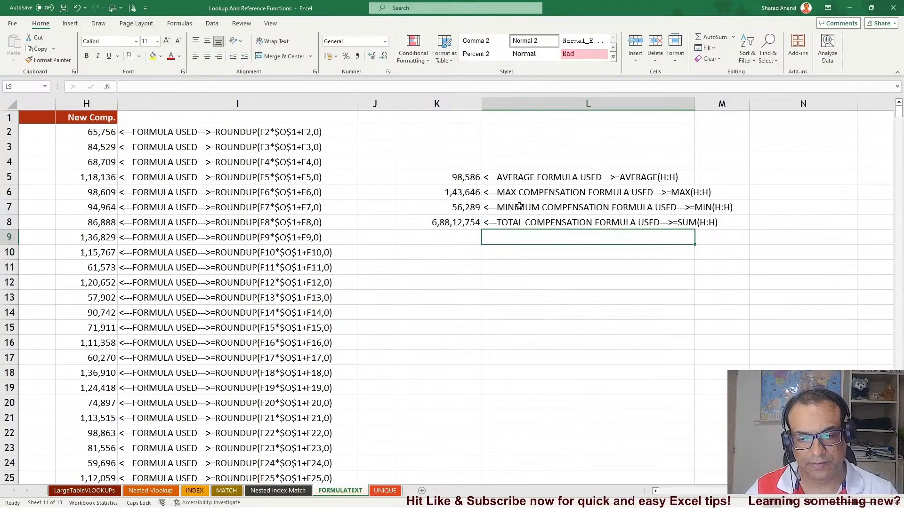
# Change the L5 label to AVERAGE COMPENSATION and widen column L to fit the labels
pyautogui.click(530, 176)
pyautogui.doubleClick(531, 177)
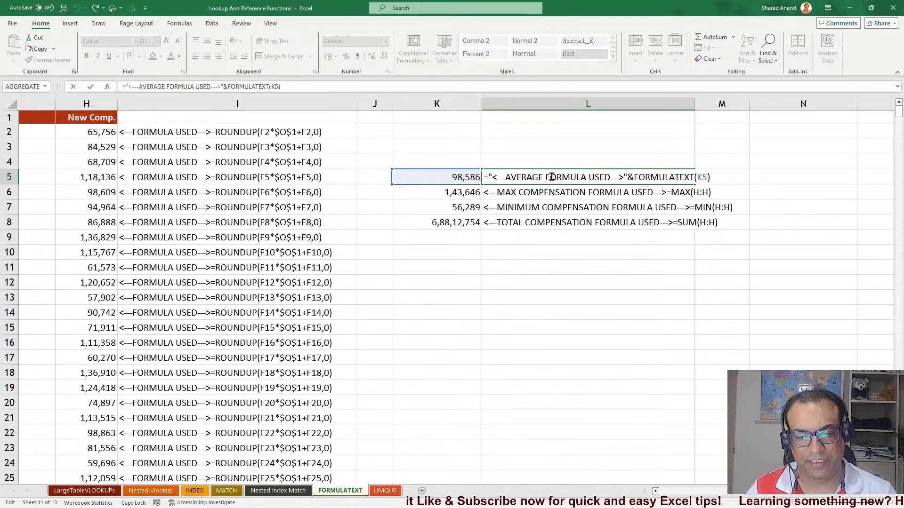
pyautogui.write('COMPENSATI')
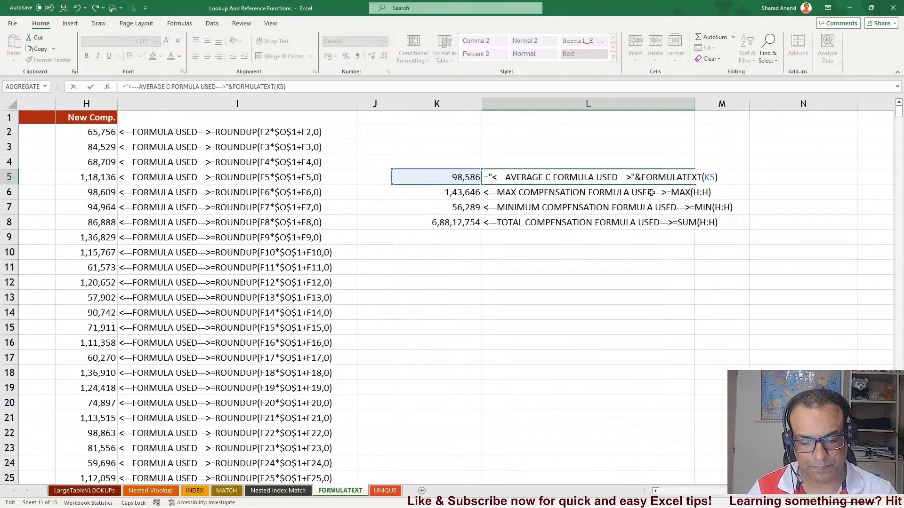
pyautogui.write('ON')
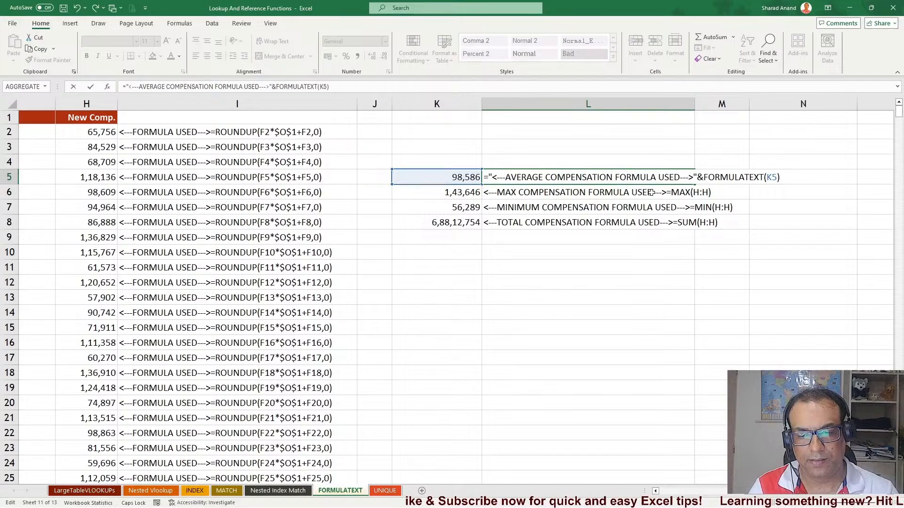
pyautogui.press('Return')
pyautogui.moveTo(694, 103); pyautogui.dragTo(760, 103)
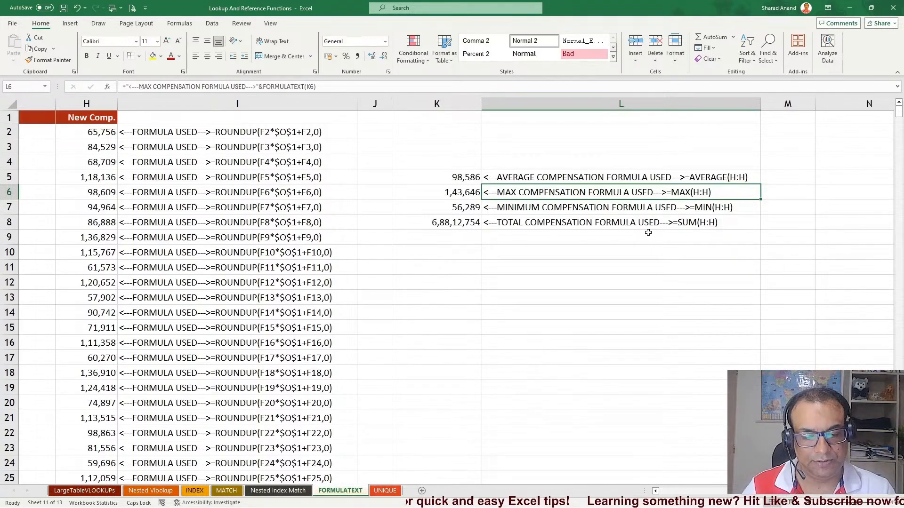
pyautogui.scroll(-3, 521, 278)
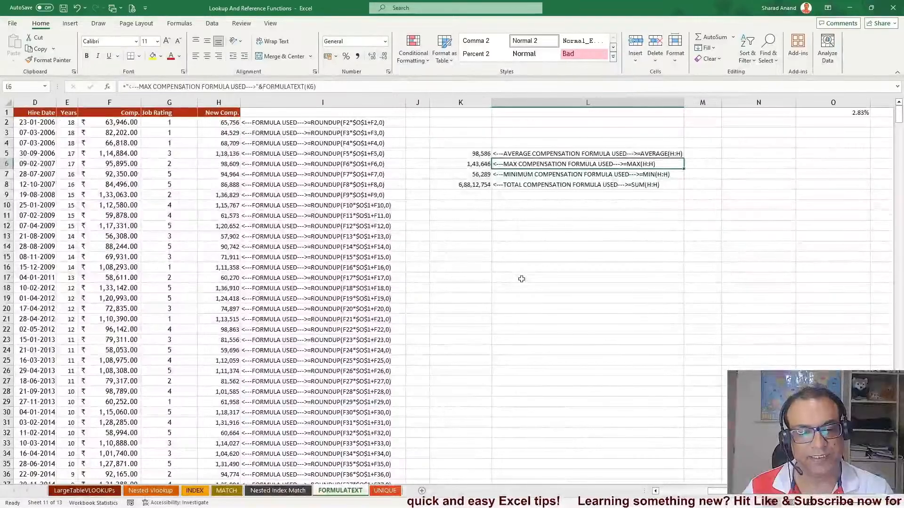
pyautogui.scroll(3, 520, 278)
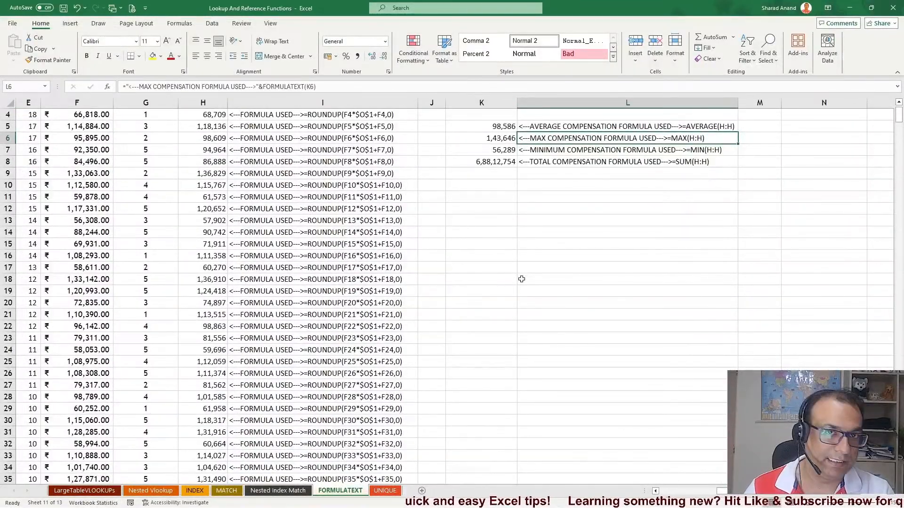
pyautogui.scroll(1, 522, 279)
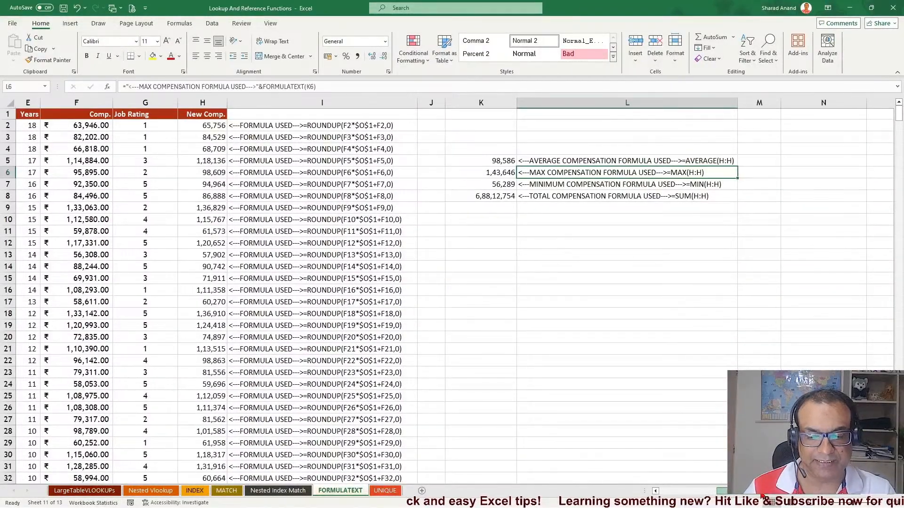
pyautogui.moveTo(739, 491); pyautogui.dragTo(678, 491)
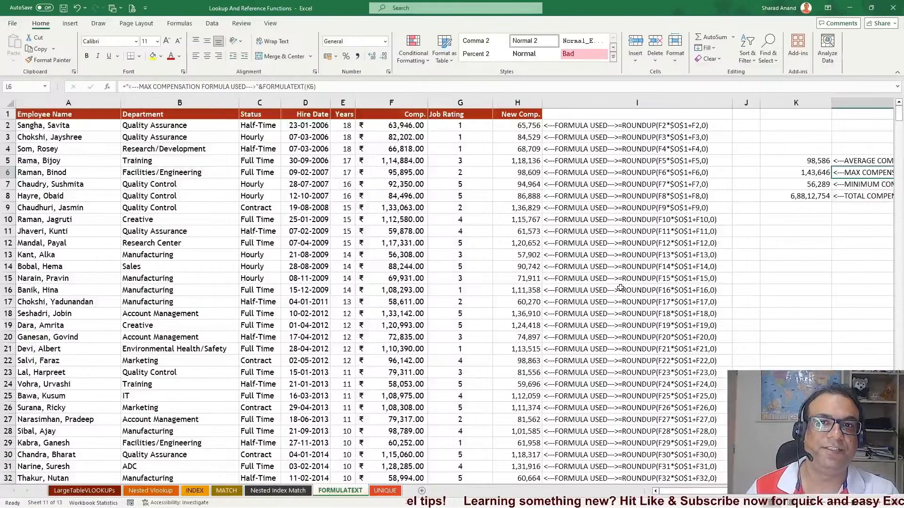
# Switch to the UNIQUE sheet and look over the department data in column B
pyautogui.click(381, 489)
pyautogui.click(410, 201)
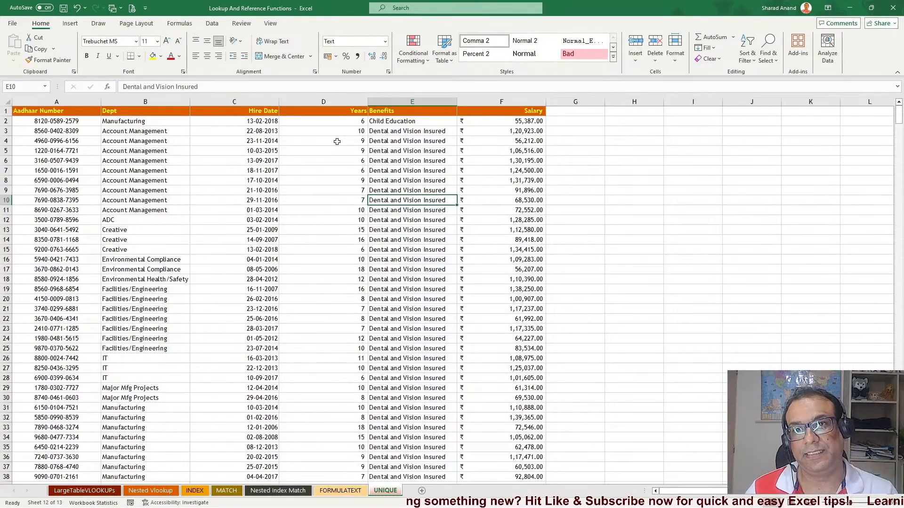
pyautogui.click(212, 24)
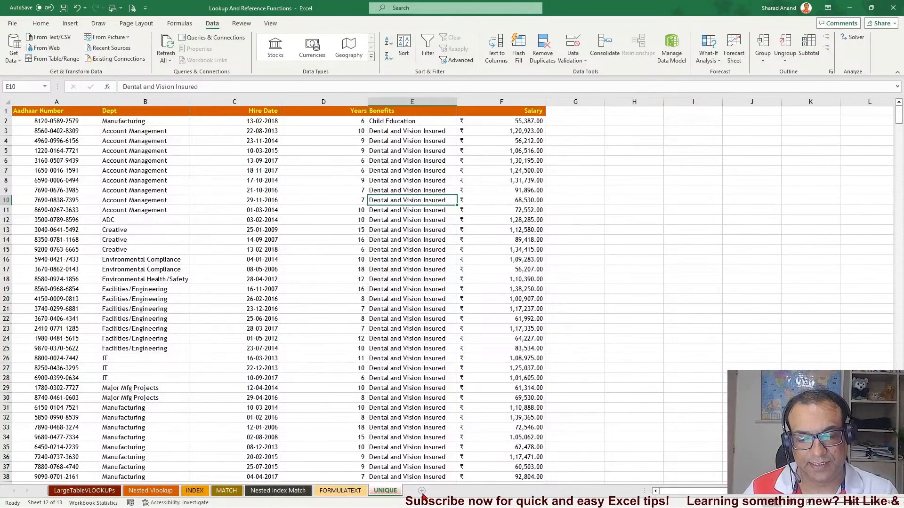
pyautogui.click(645, 141)
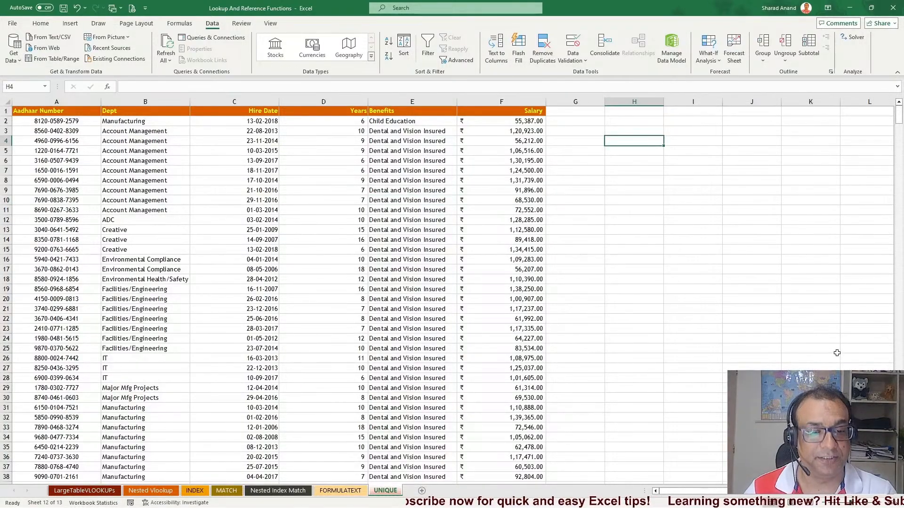
pyautogui.click(42, 24)
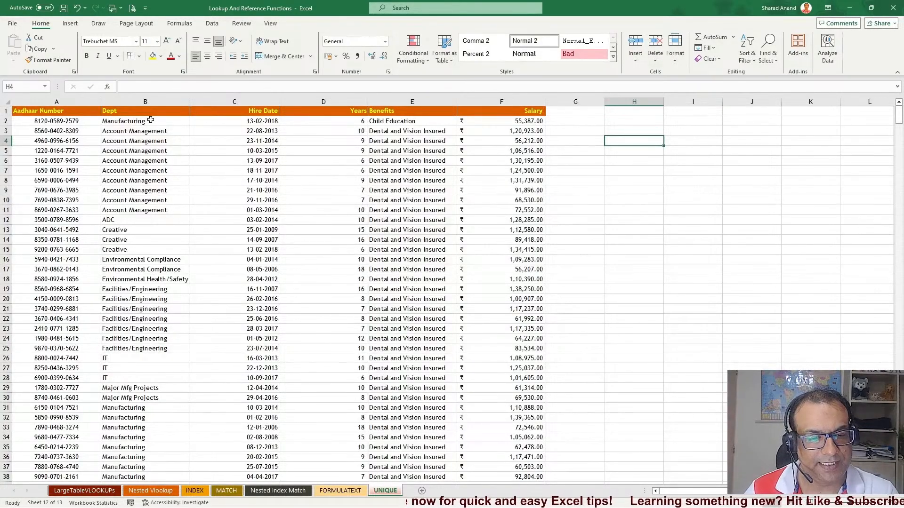
pyautogui.moveTo(139, 132); pyautogui.dragTo(101, 437)
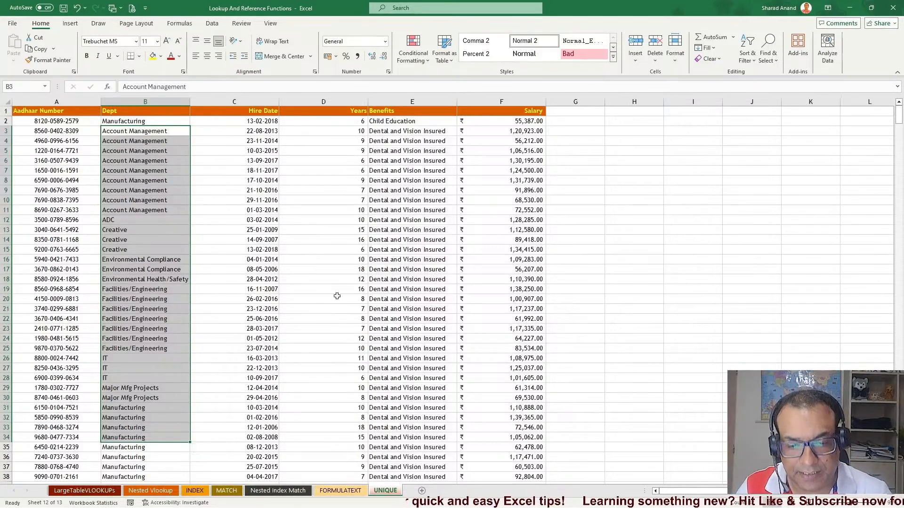
# Enter =UNIQUE(B:B) in I6 to list the distinct departments and widen column I to fit
pyautogui.click(673, 160)
pyautogui.write('=UNIQUE(')
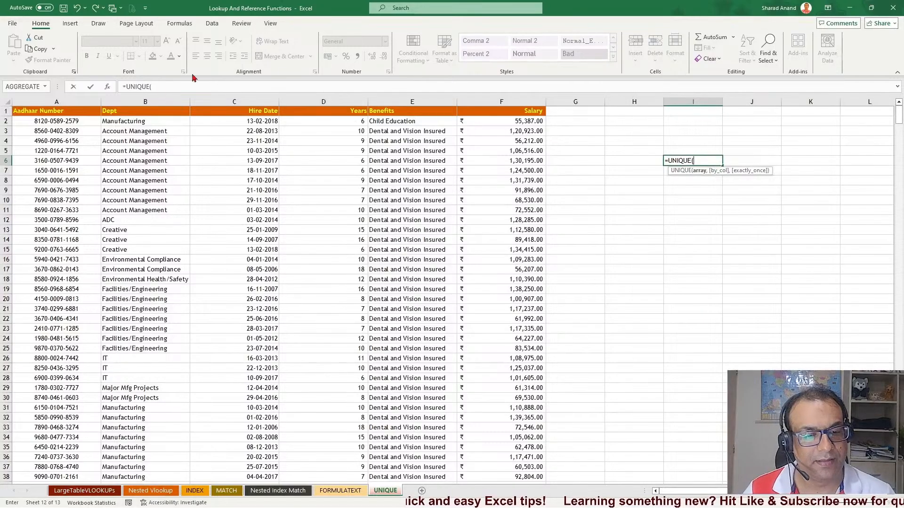
pyautogui.click(150, 102)
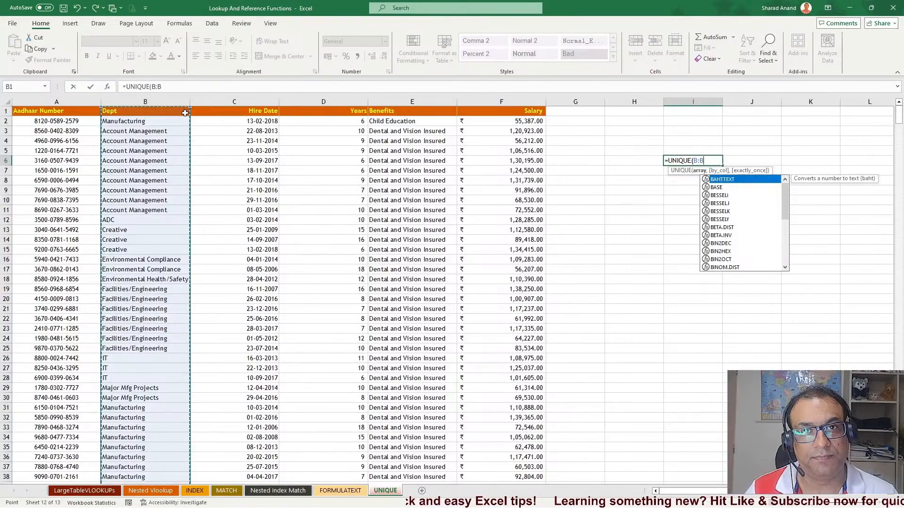
pyautogui.press('Return')
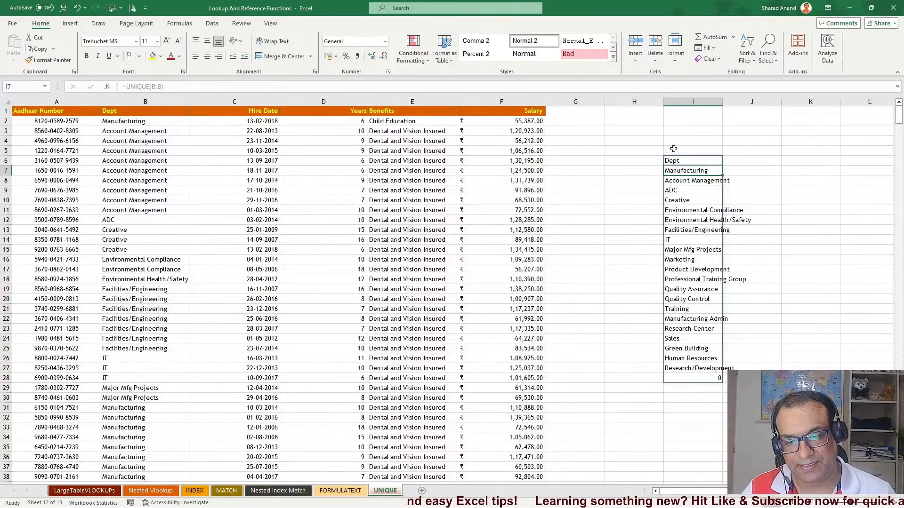
pyautogui.moveTo(723, 101); pyautogui.dragTo(772, 102)
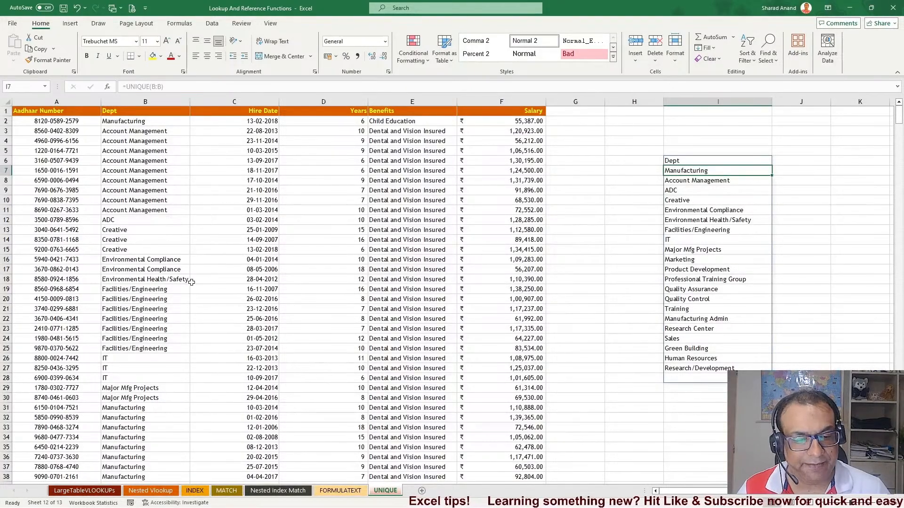
# Rename the department in B12 to ADC Sales
pyautogui.click(150, 221)
pyautogui.doubleClick(150, 221)
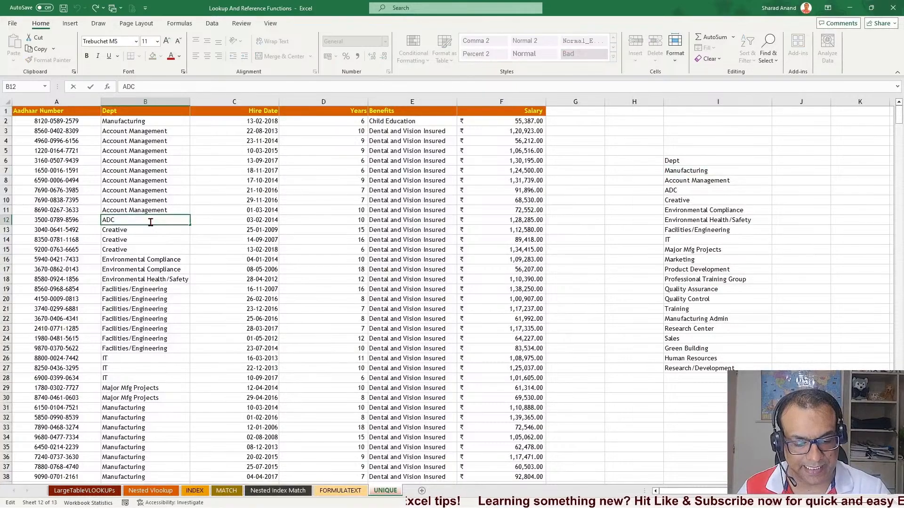
pyautogui.write('SALE')
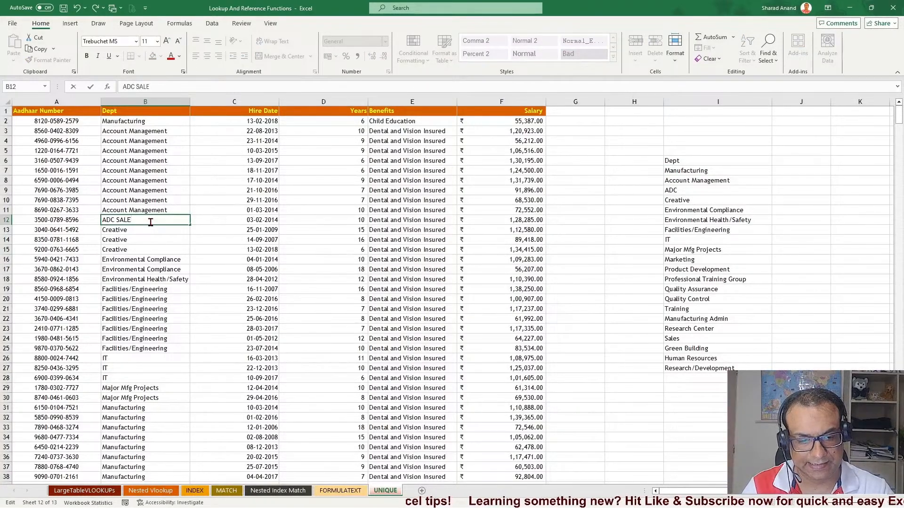
pyautogui.press('BackSpace')
pyautogui.press('BackSpace')
pyautogui.press('BackSpace')
pyautogui.write('ales')
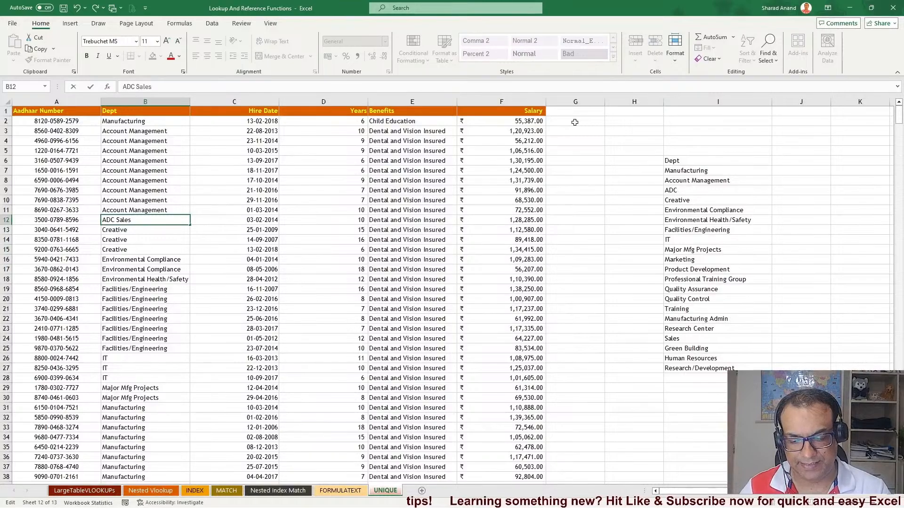
pyautogui.hotkey('ctrl', 'Return')
pyautogui.press('Return')
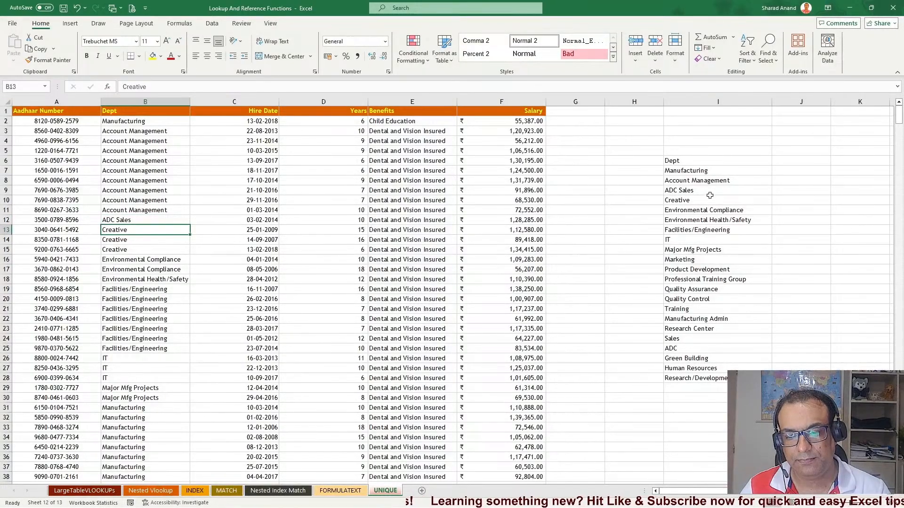
# Change the B12 department back to ADC
pyautogui.doubleClick(140, 221)
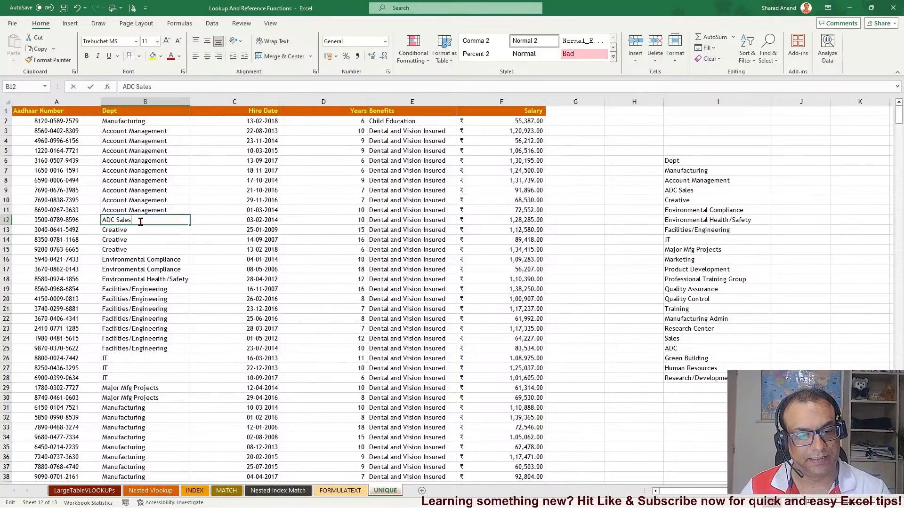
pyautogui.press('BackSpace')
pyautogui.press('BackSpace')
pyautogui.press('BackSpace')
pyautogui.press('BackSpace')
pyautogui.press('BackSpace')
pyautogui.press('BackSpace')
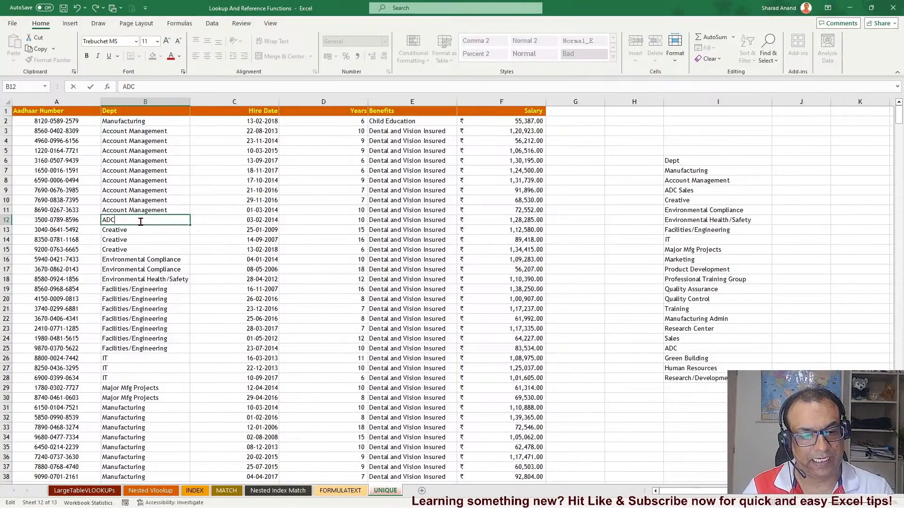
pyautogui.press('Return')
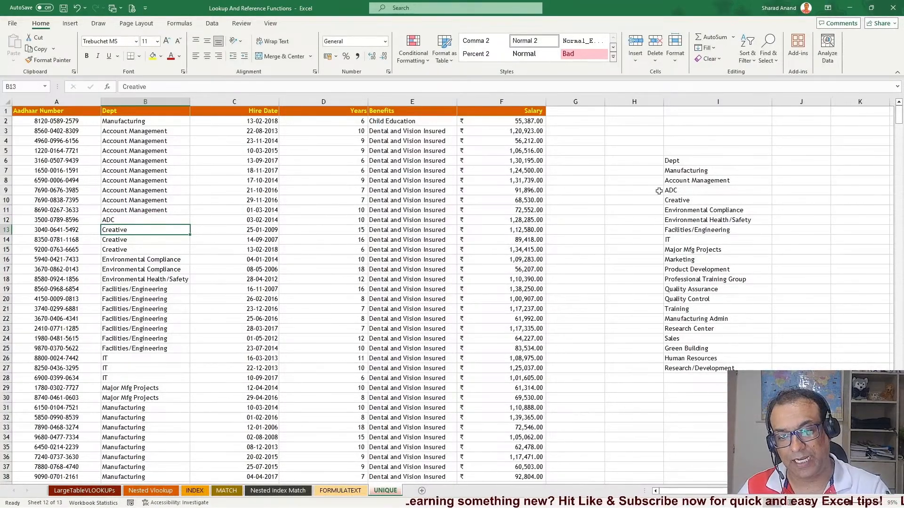
# Clear the entire column I, removing the UNIQUE results
pyautogui.click(704, 161)
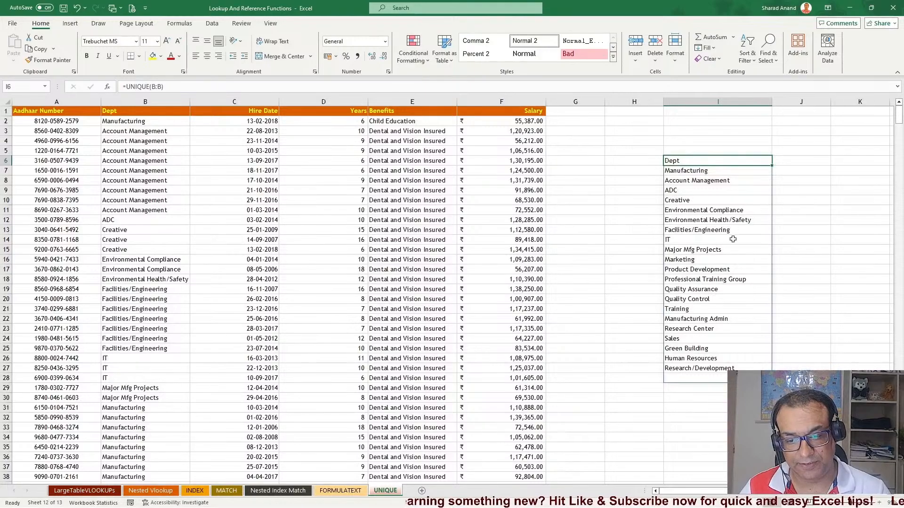
pyautogui.click(704, 109)
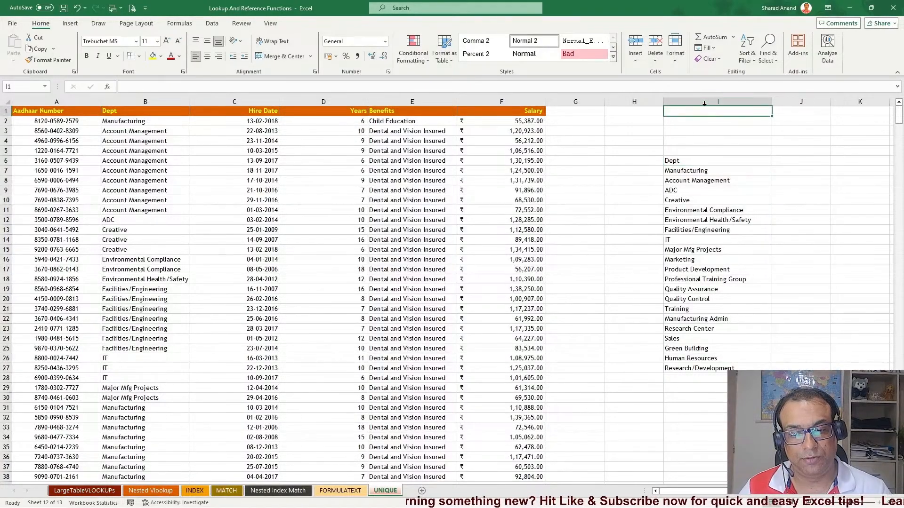
pyautogui.click(704, 101)
pyautogui.press('Delete')
pyautogui.rightClick(703, 101)
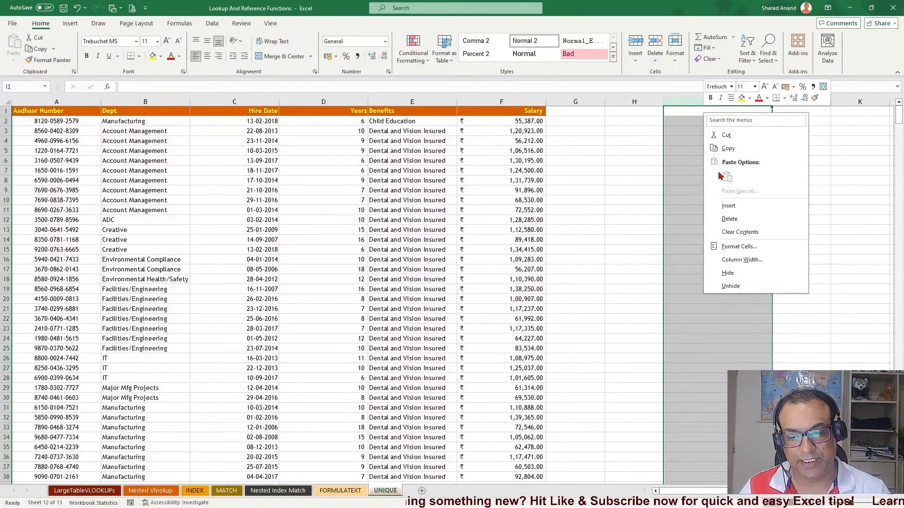
pyautogui.press('Escape')
# Enter the text test in I16
pyautogui.click(689, 259)
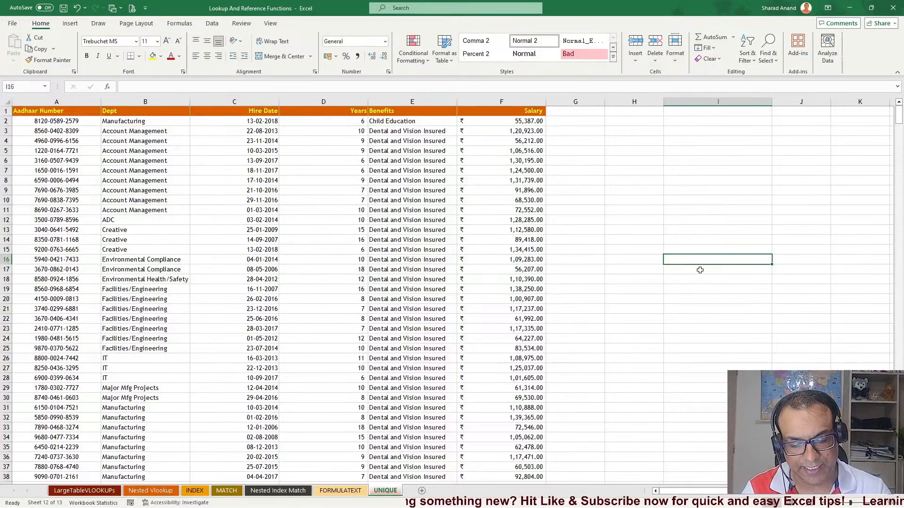
pyautogui.write('test')
pyautogui.press('Return')
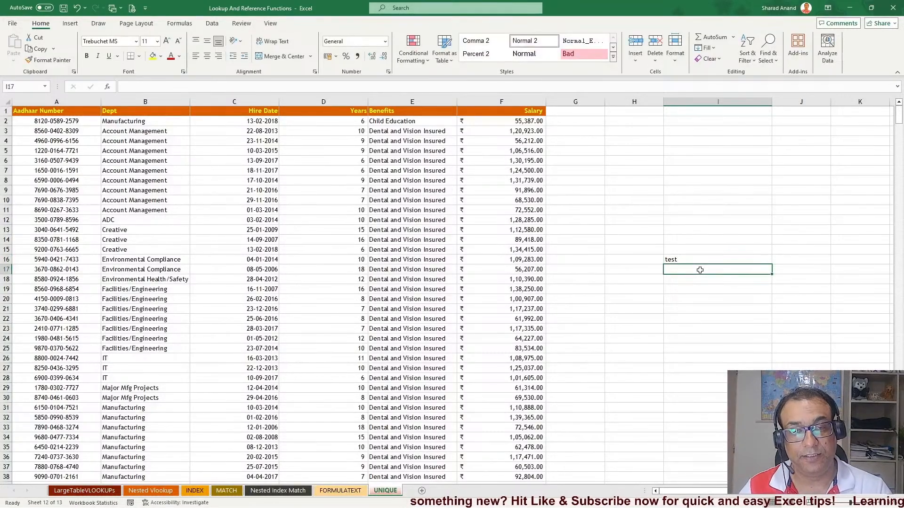
# Enter =UNIQUE(B2:B742) in I10, selecting the department range from B2 down to the last row
pyautogui.click(685, 202)
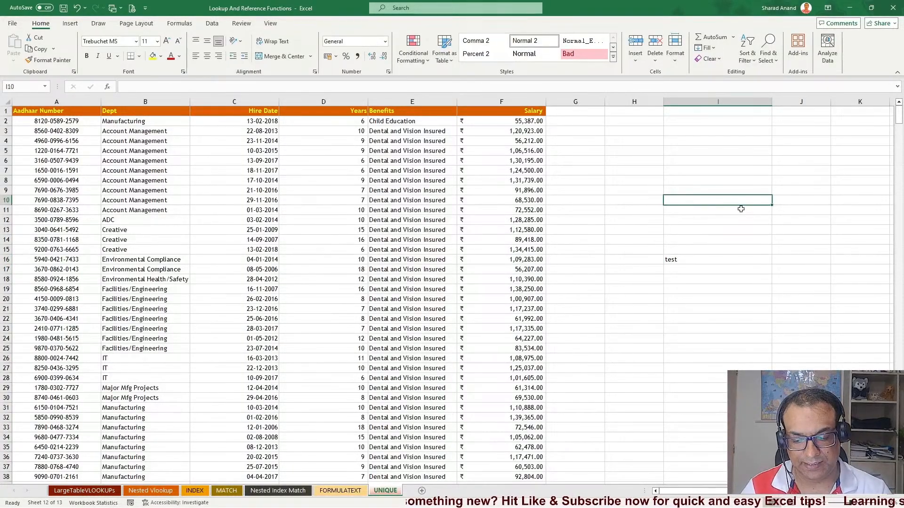
pyautogui.write('=uniq')
pyautogui.press('Tab')
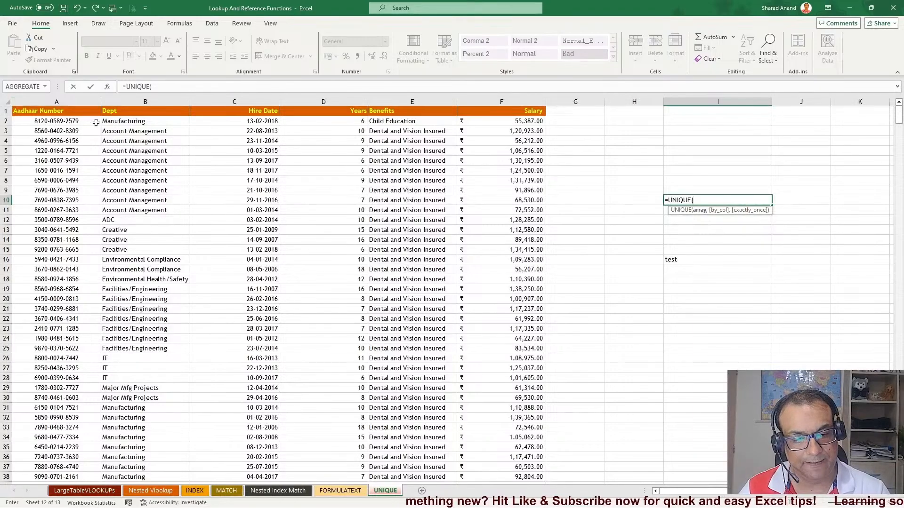
pyautogui.click(139, 122)
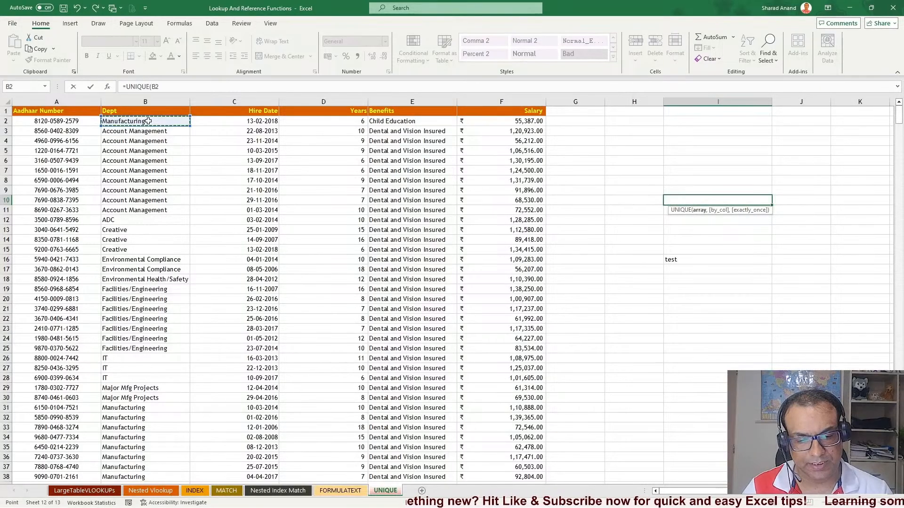
pyautogui.hotkey('ctrl', 'shift', 'Down')
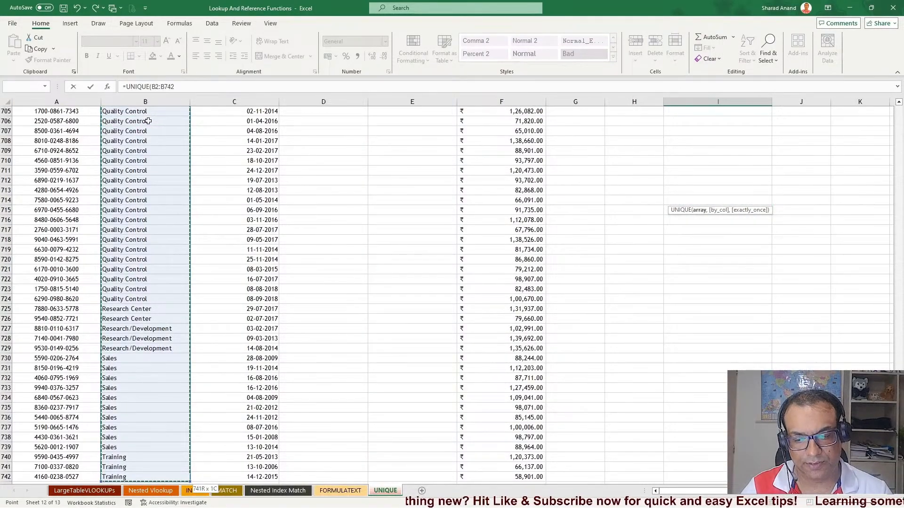
pyautogui.press('Return')
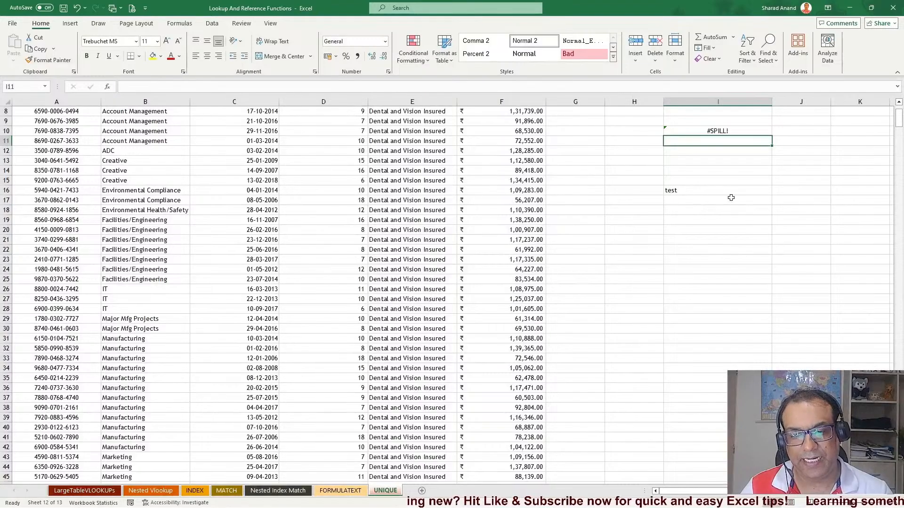
# Delete the test text from I16
pyautogui.scroll(3, 730, 198)
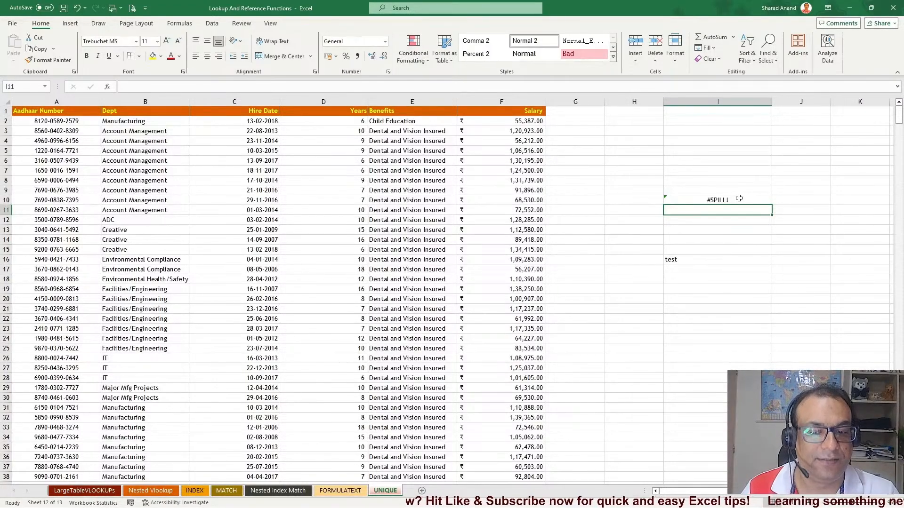
pyautogui.click(694, 261)
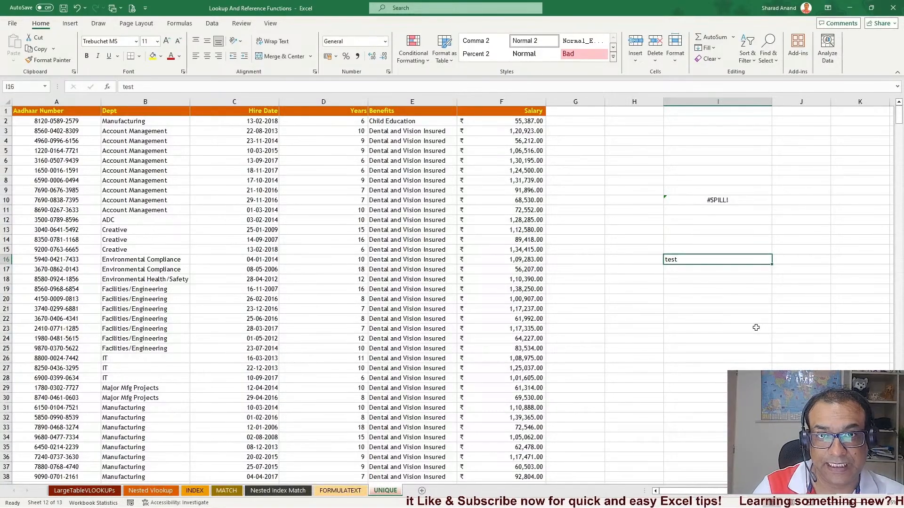
pyautogui.press('Delete')
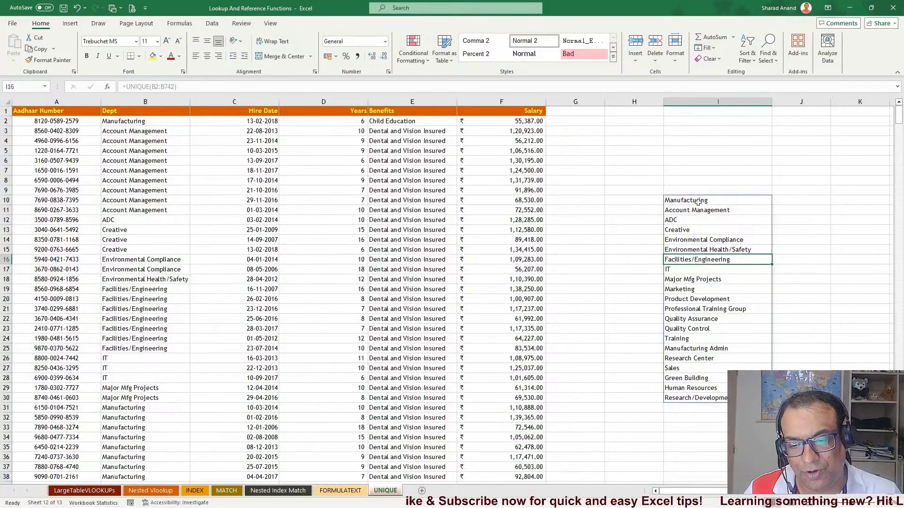
# Change the I10 formula's range to whole column B, making it =UNIQUE(B:B)
pyautogui.moveTo(699, 200); pyautogui.dragTo(716, 398)
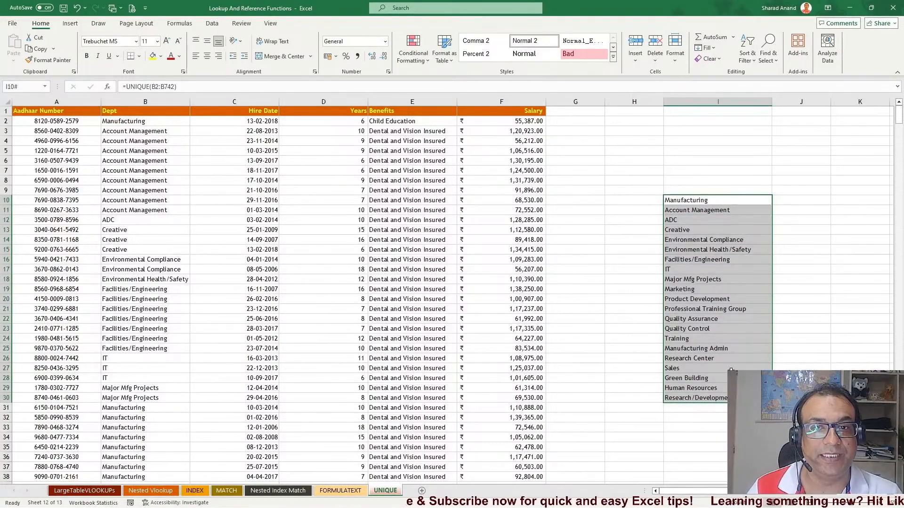
pyautogui.doubleClick(703, 200)
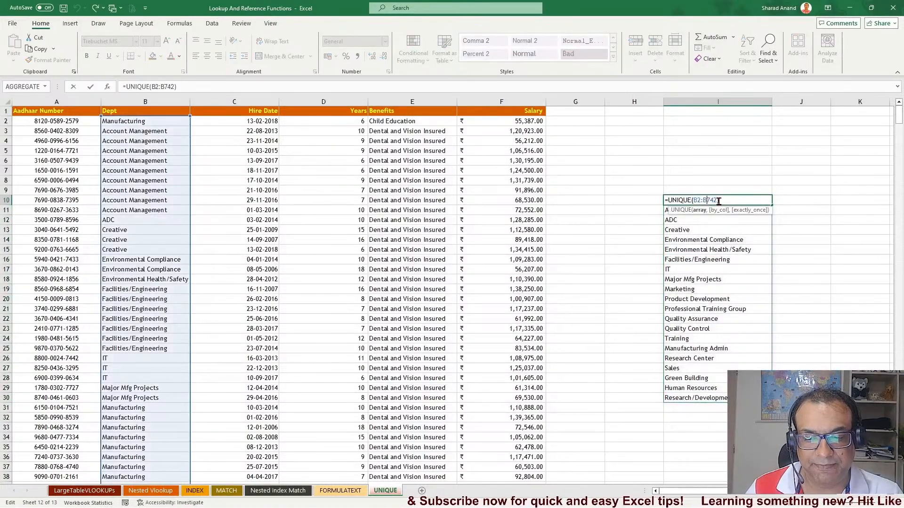
pyautogui.moveTo(694, 200); pyautogui.dragTo(718, 200)
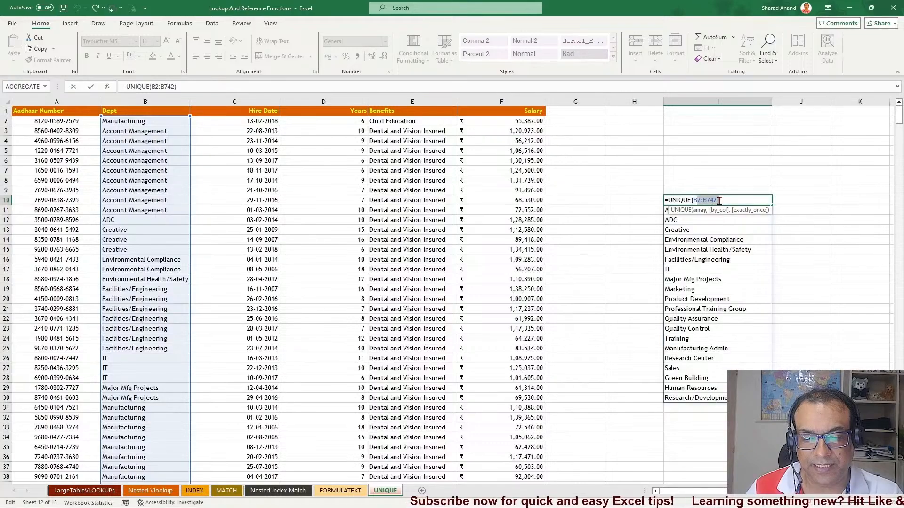
pyautogui.write('B')
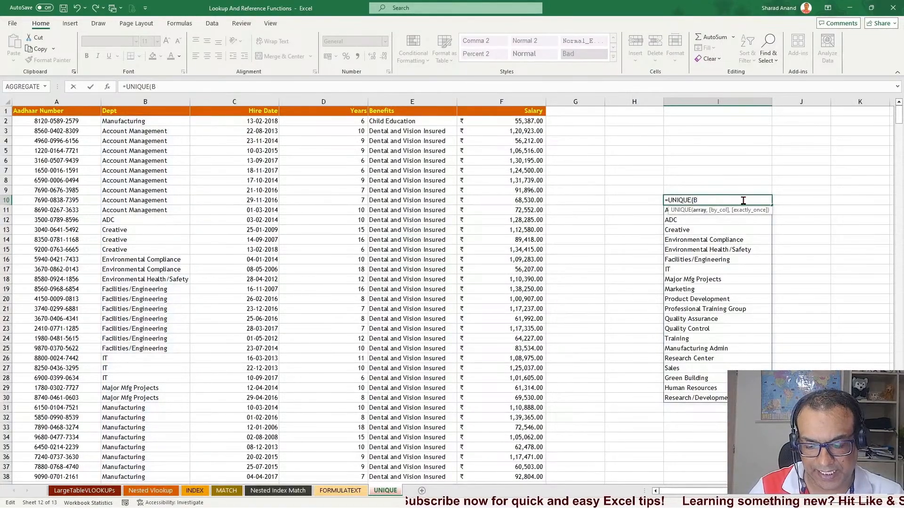
pyautogui.write(':B')
pyautogui.press('Return')
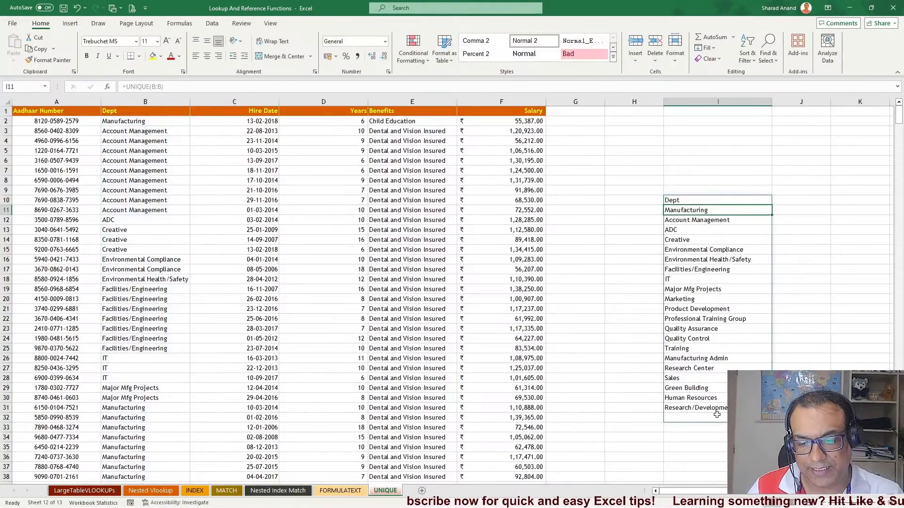
# Change the I10 formula back to =UNIQUE(B2:B742)
pyautogui.click(690, 201)
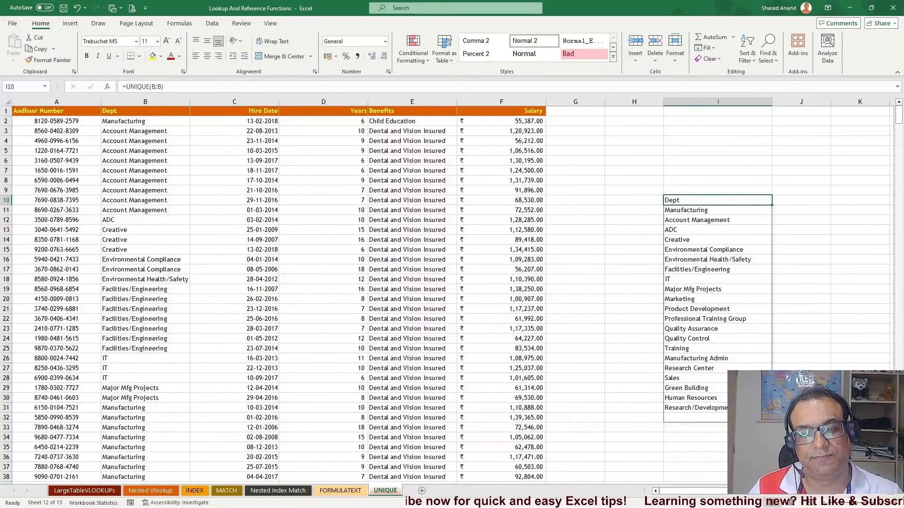
pyautogui.doubleClick(718, 199)
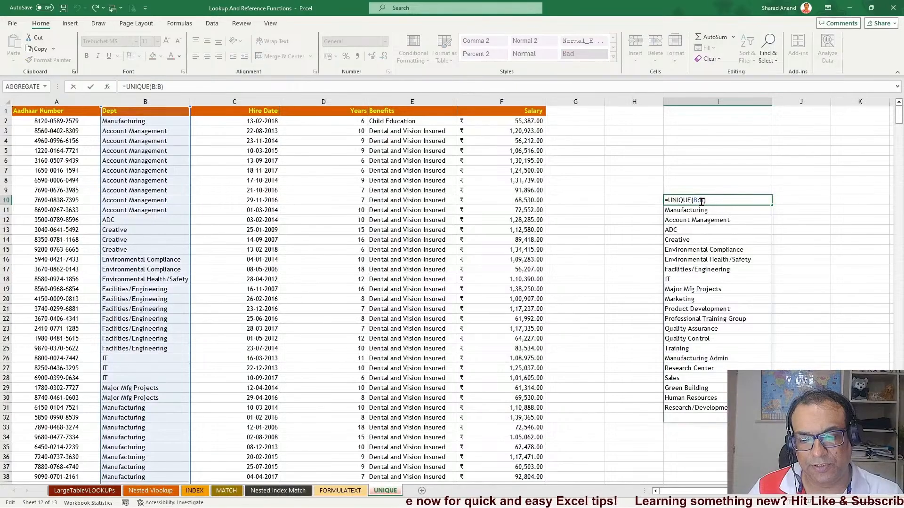
pyautogui.click(702, 201)
pyautogui.write('2:B')
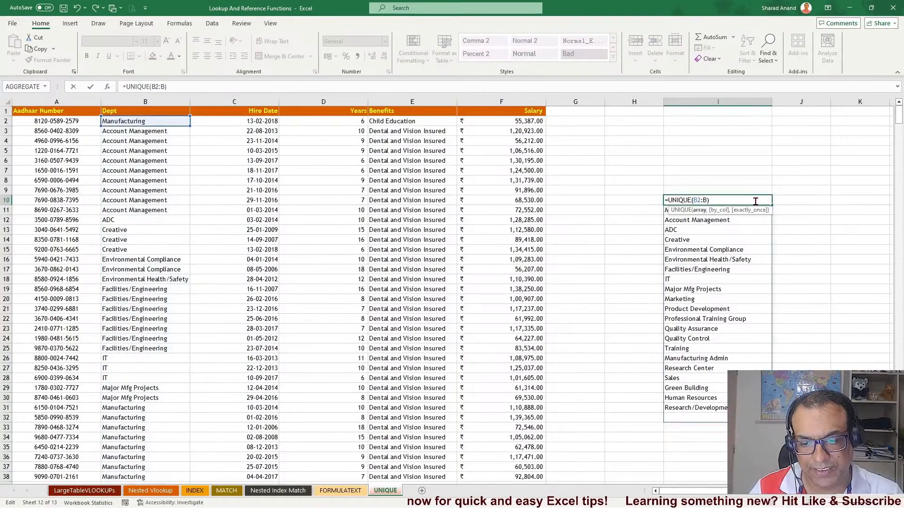
pyautogui.write('742')
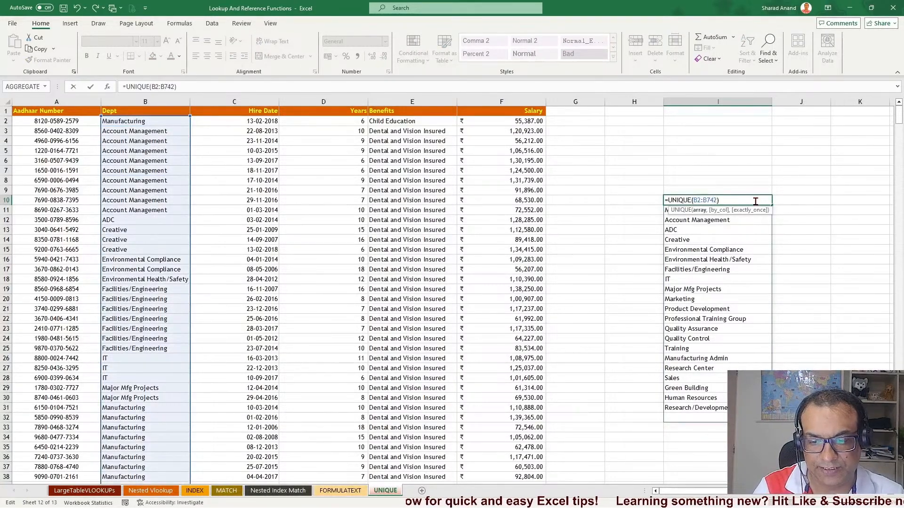
pyautogui.press('Return')
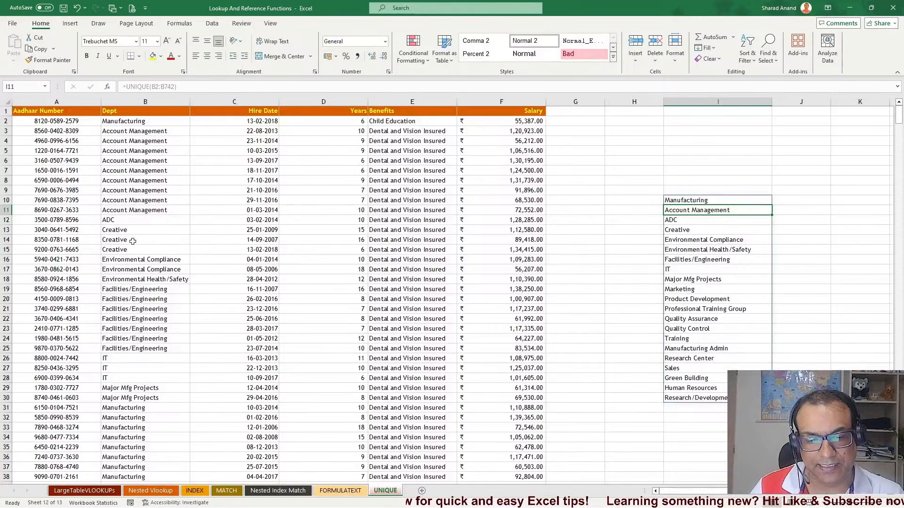
# Enter =UNIQUE(E2:E498) in J10 to list the distinct benefits from column E
pyautogui.click(77, 240)
pyautogui.hotkey('ctrl', 'Down')
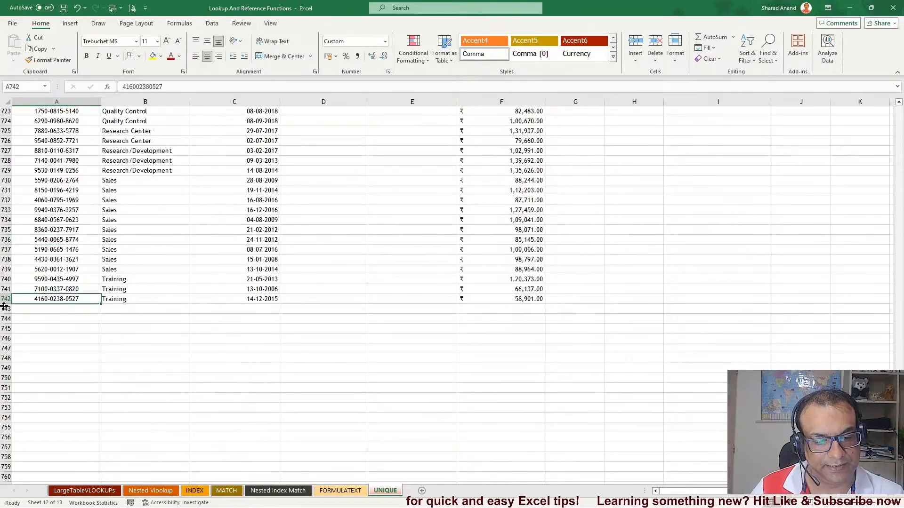
pyautogui.hotkey('ctrl', 'Up')
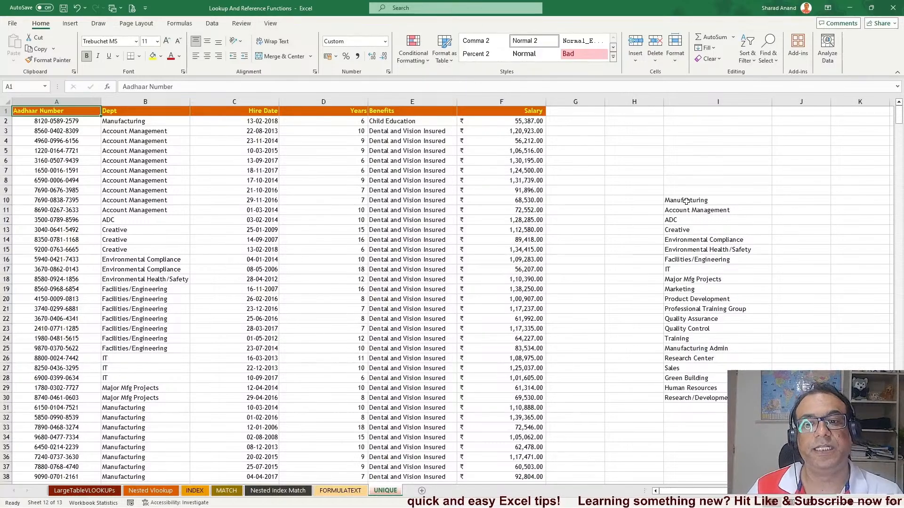
pyautogui.click(791, 201)
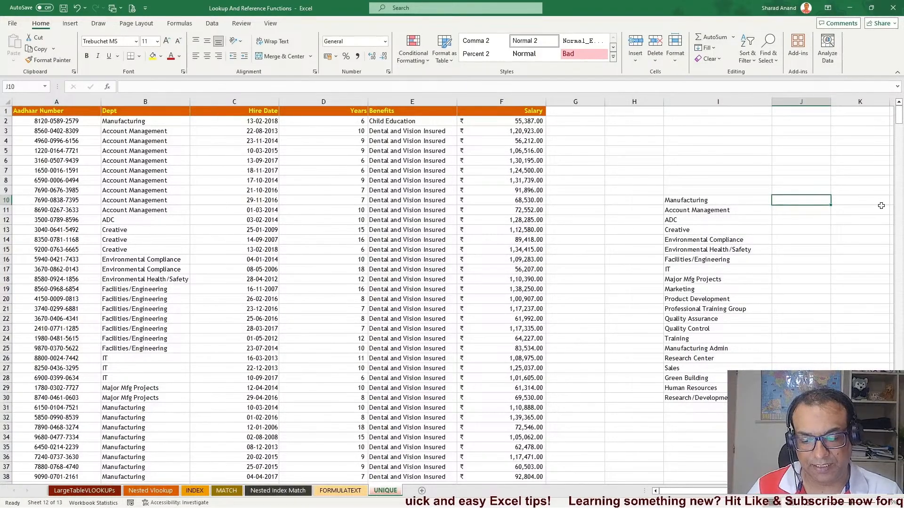
pyautogui.write('=uniq')
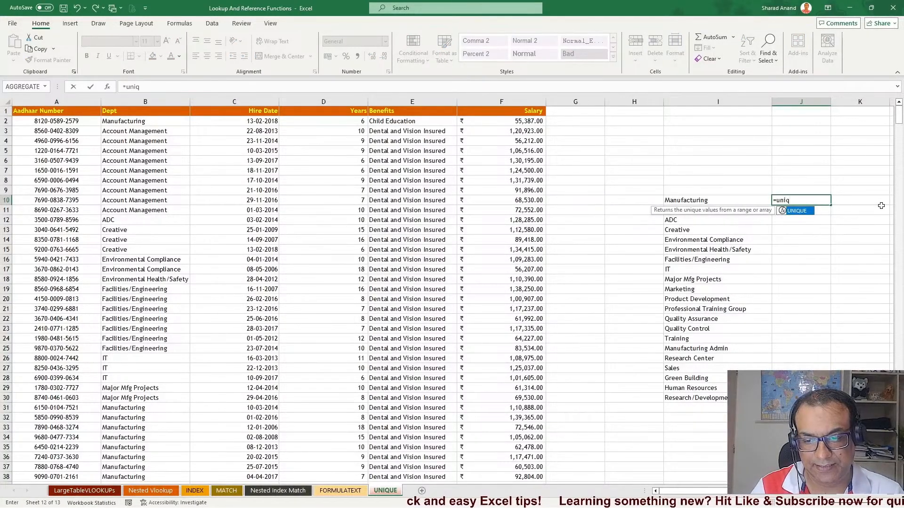
pyautogui.press('Tab')
pyautogui.click(404, 120)
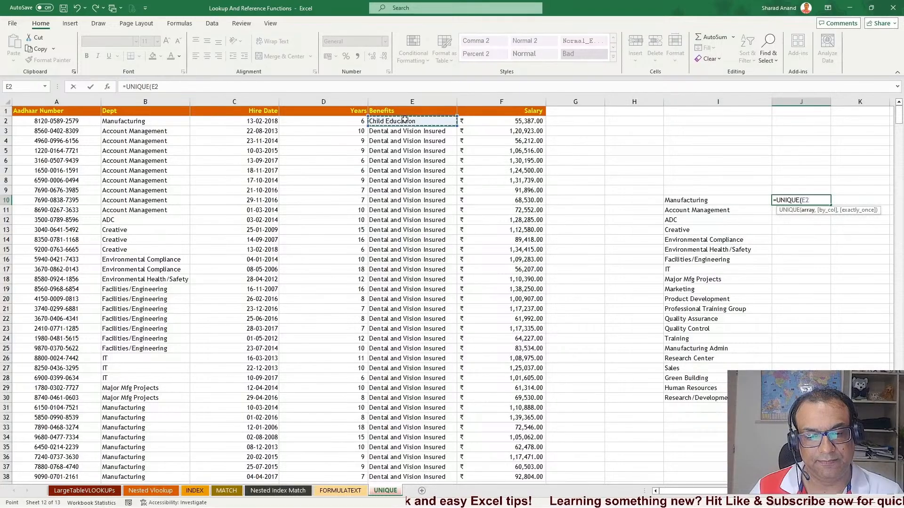
pyautogui.hotkey('ctrl', 'shift', 'Down')
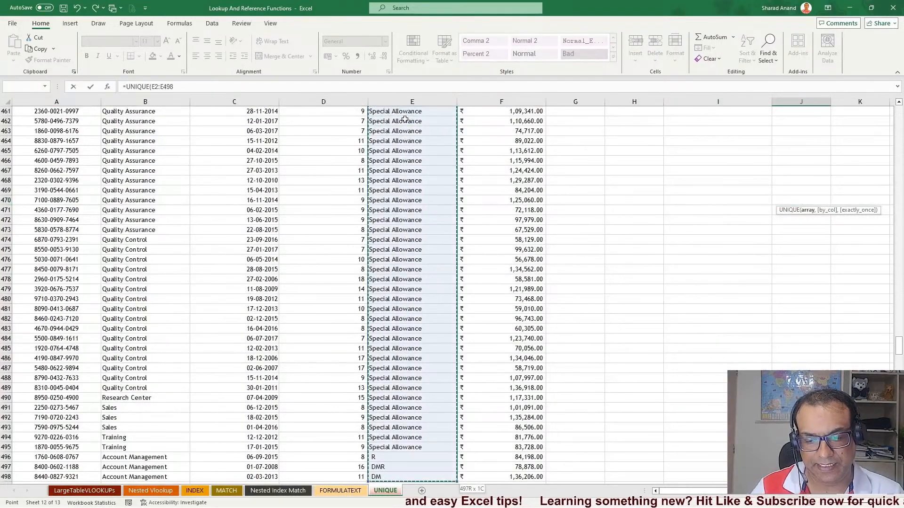
pyautogui.press('Return')
# Select columns I and J
pyautogui.scroll(3, 789, 209)
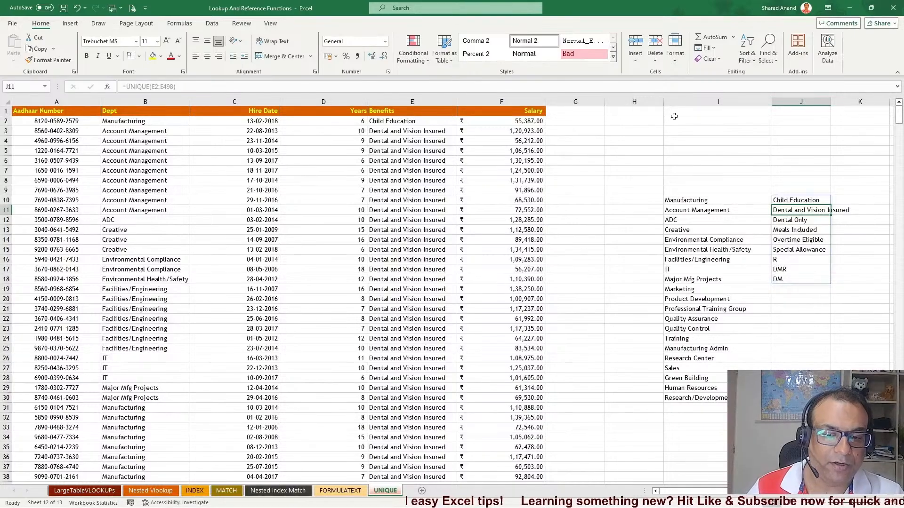
pyautogui.moveTo(681, 102); pyautogui.dragTo(800, 102)
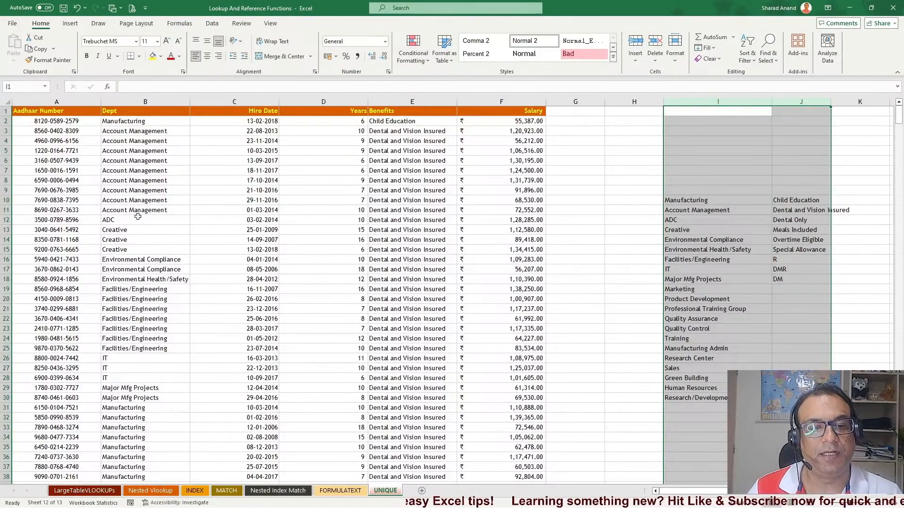
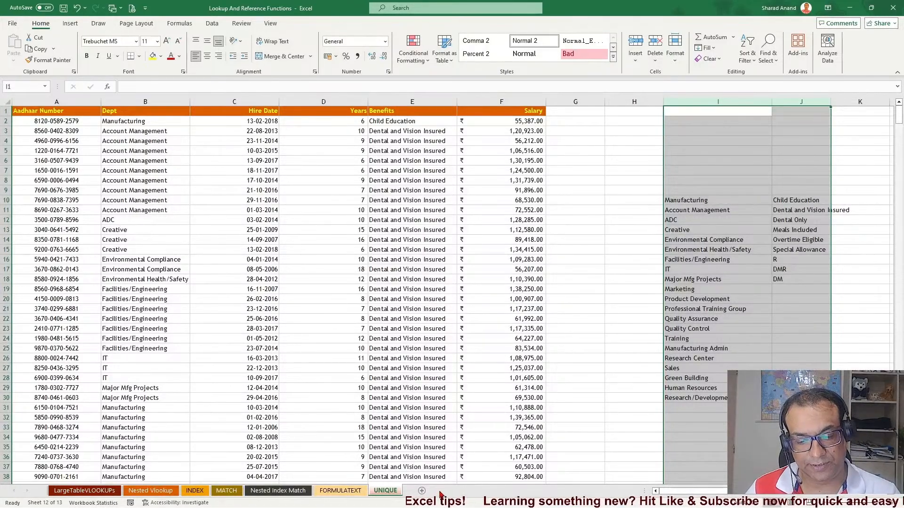
# Add a new sheet and enter =UNIQUE(UNIQUE!A:F) in A1 to spill the whole employee table
pyautogui.click(421, 490)
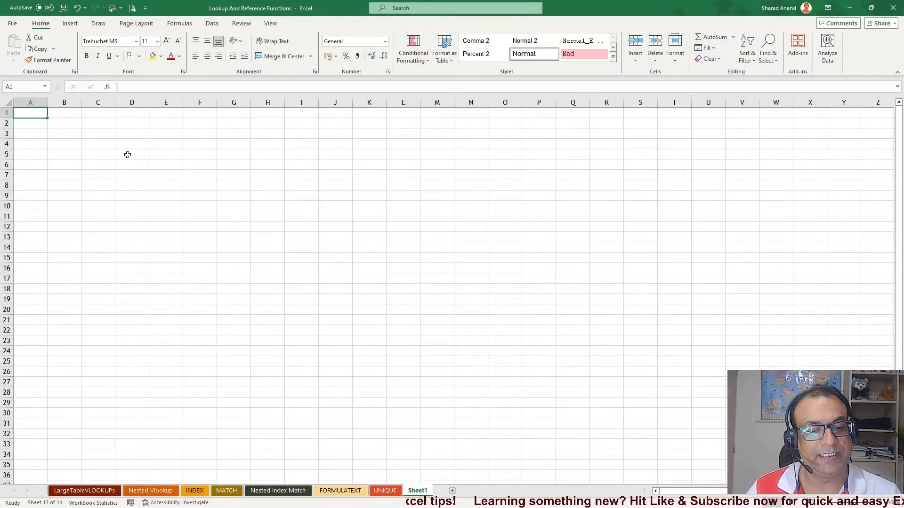
pyautogui.write('=uniq')
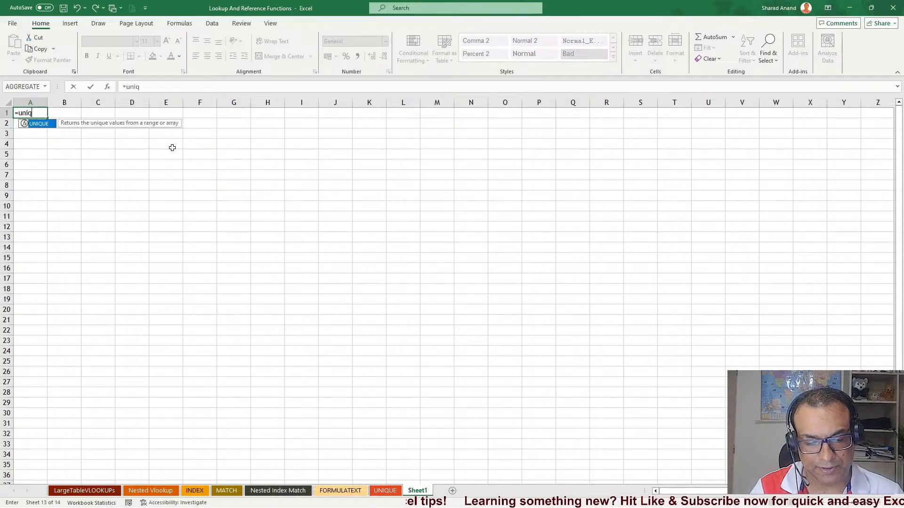
pyautogui.press('Tab')
pyautogui.click(385, 491)
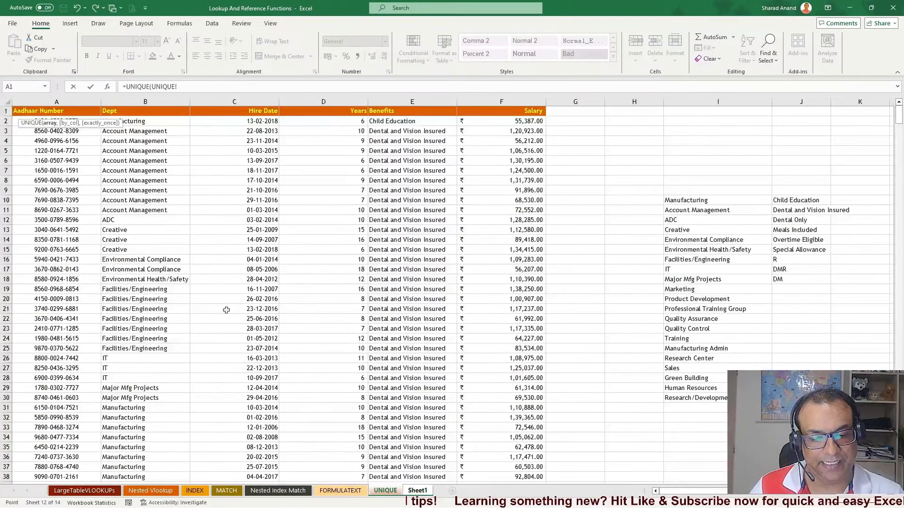
pyautogui.moveTo(51, 101); pyautogui.dragTo(528, 97)
pyautogui.press('Return')
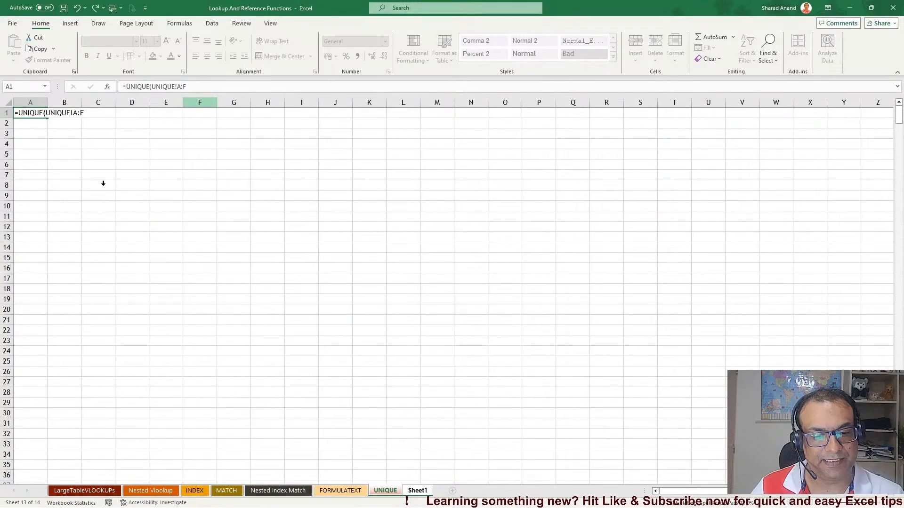
# Autofit all columns of the new sheet and widen column A
pyautogui.click(7, 102)
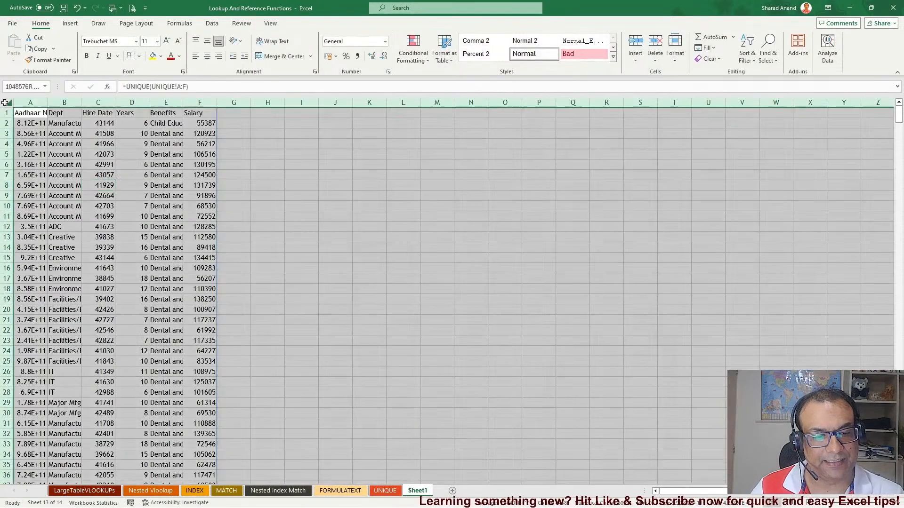
pyautogui.doubleClick(67, 99)
pyautogui.click(118, 216)
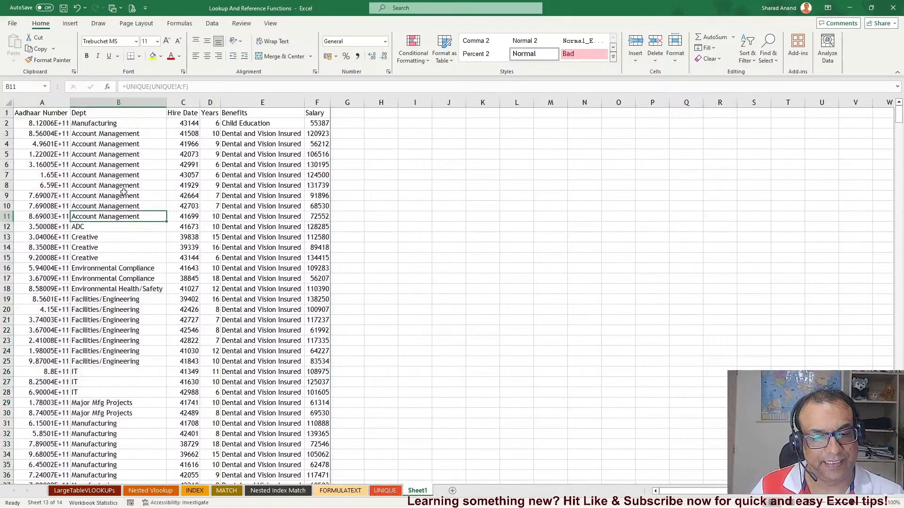
pyautogui.moveTo(71, 102); pyautogui.dragTo(134, 102)
pyautogui.click(203, 206)
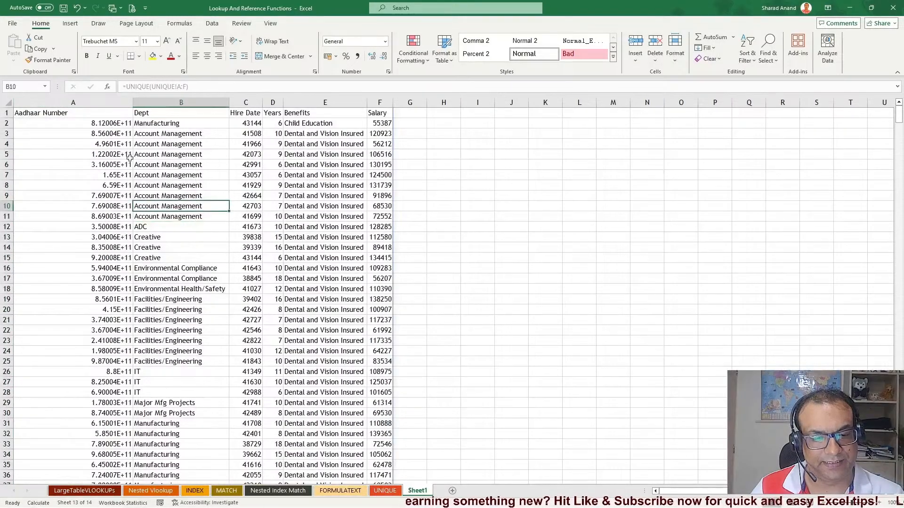
pyautogui.click(95, 102)
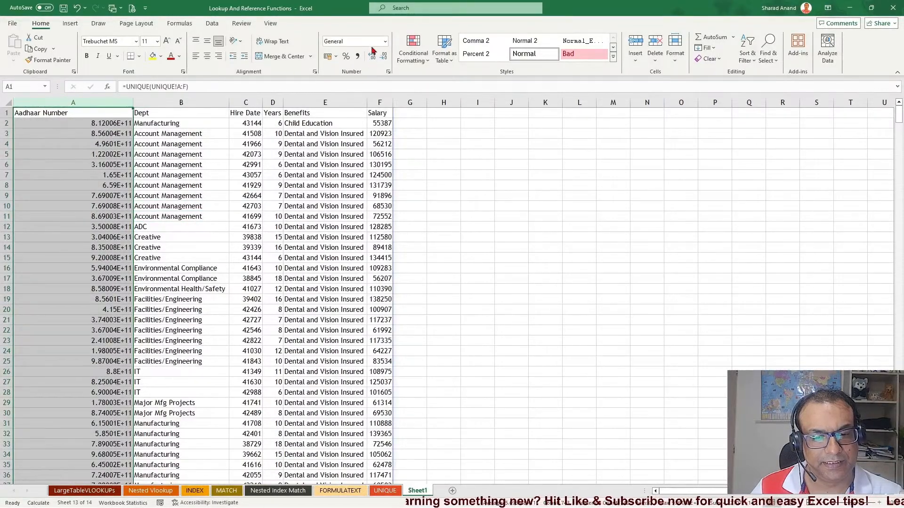
pyautogui.click(325, 154)
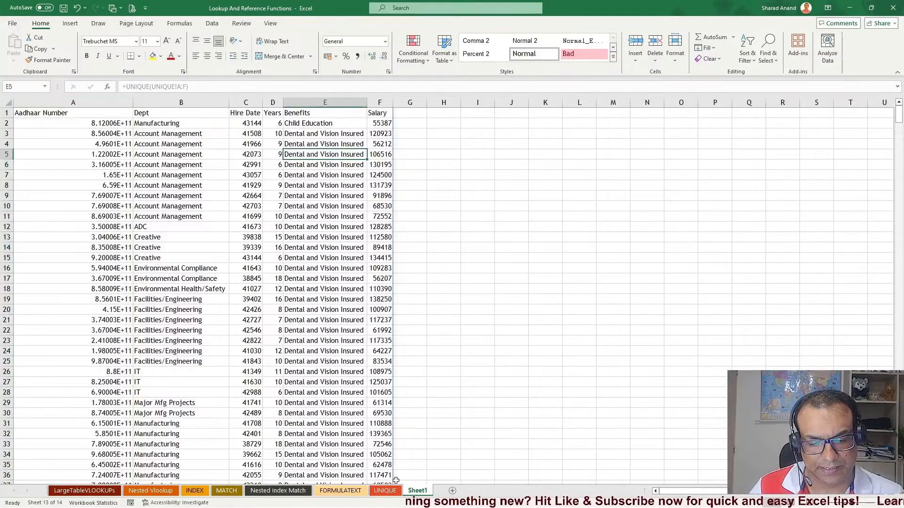
# Copy the Aadhaar Number formatting from the UNIQUE sheet onto column A of the new sheet with Format Painter
pyautogui.click(385, 491)
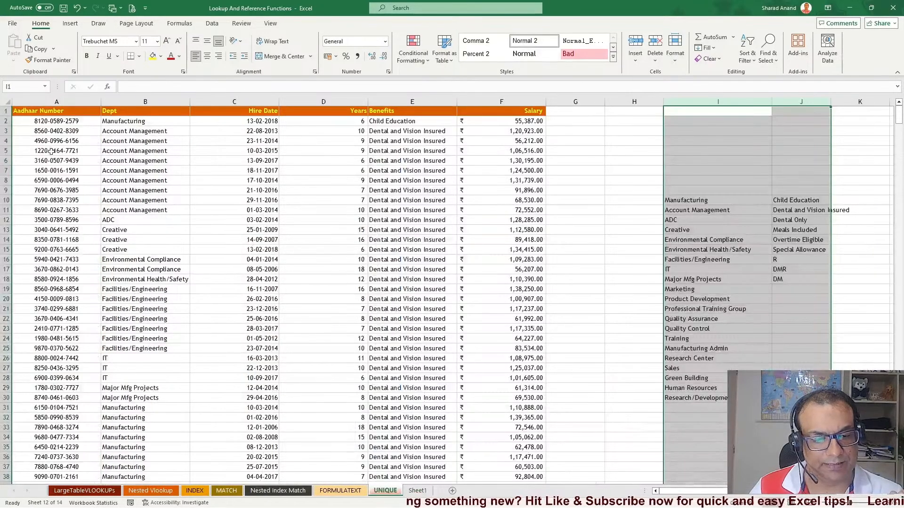
pyautogui.click(57, 131)
pyautogui.click(49, 60)
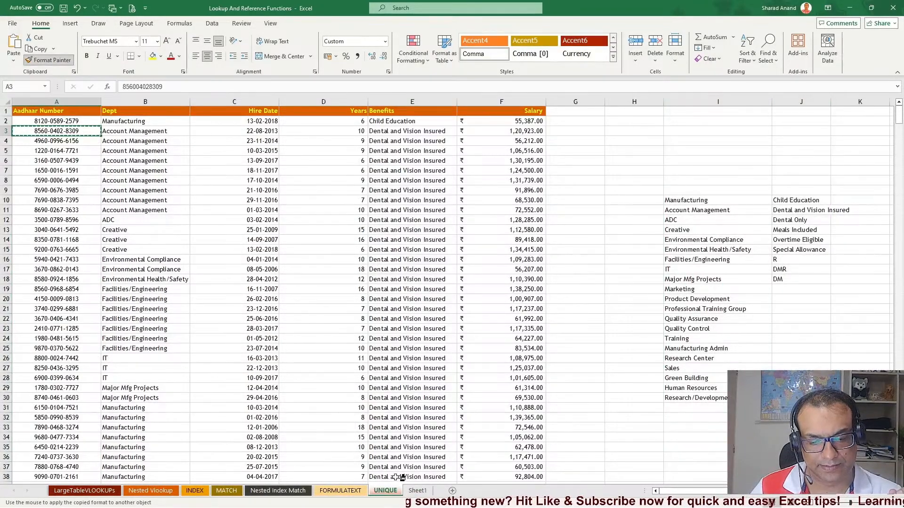
pyautogui.click(417, 490)
pyautogui.click(73, 101)
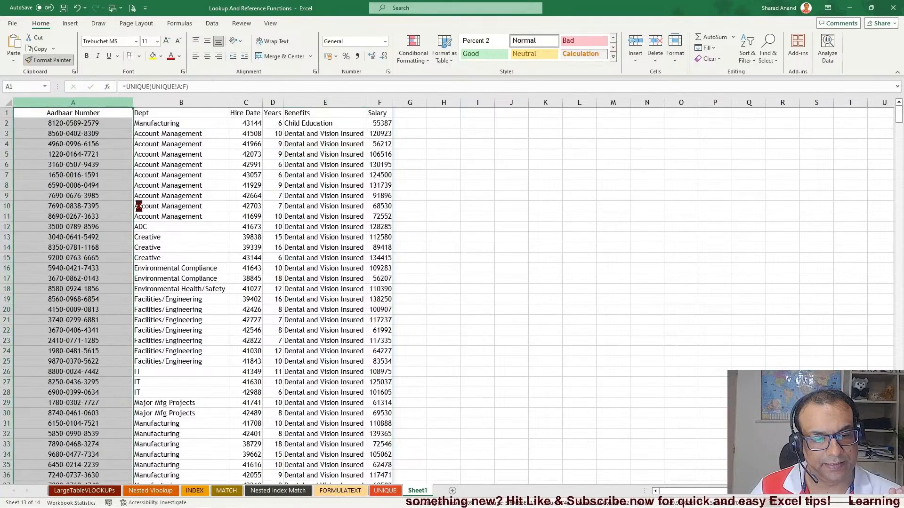
pyautogui.click(104, 217)
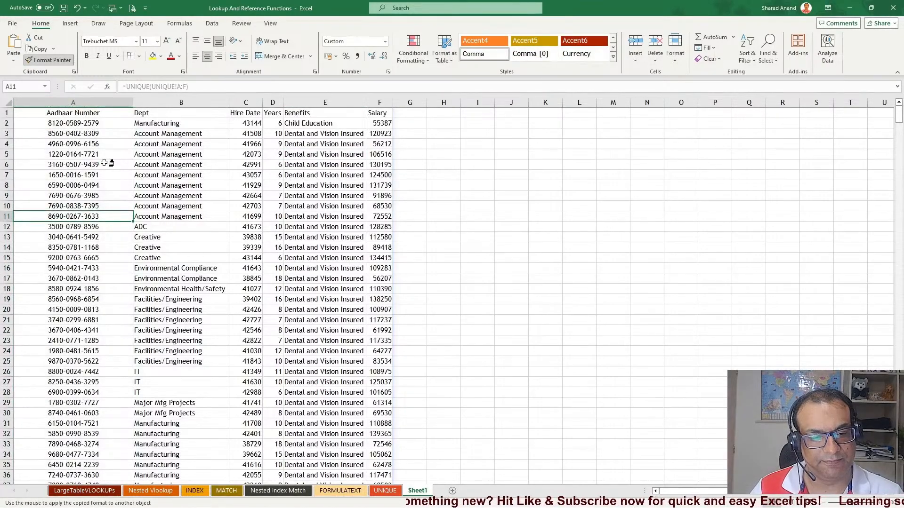
pyautogui.press('Escape')
pyautogui.click(73, 101)
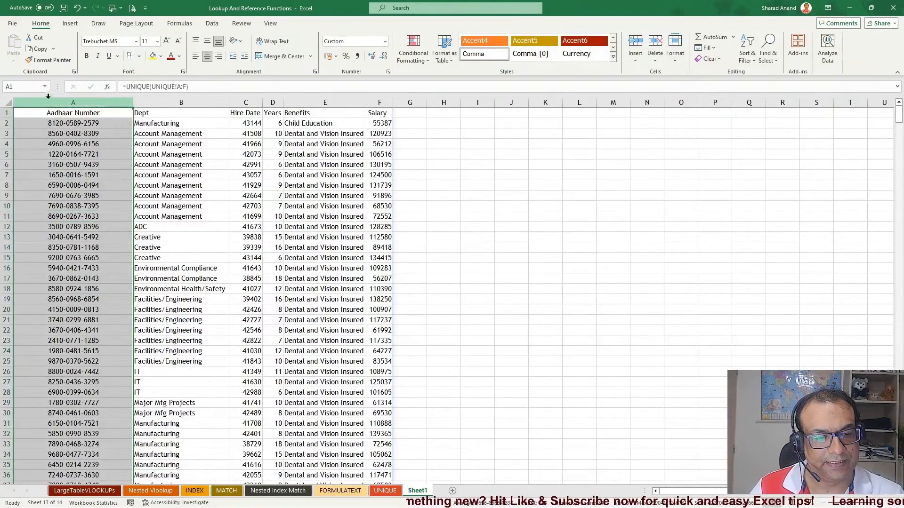
# Widen the Hire Date column and format it as Long Date
pyautogui.click(210, 154)
pyautogui.moveTo(262, 102); pyautogui.dragTo(284, 102)
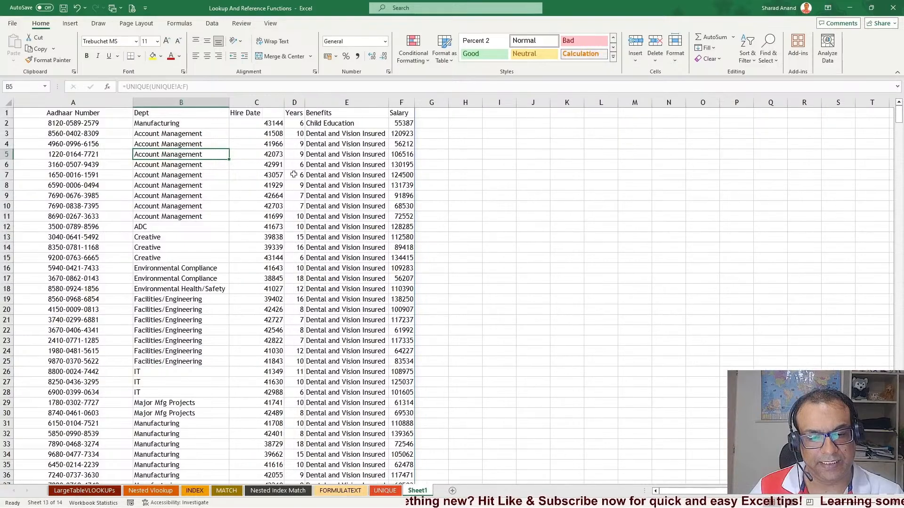
pyautogui.click(256, 102)
pyautogui.click(385, 41)
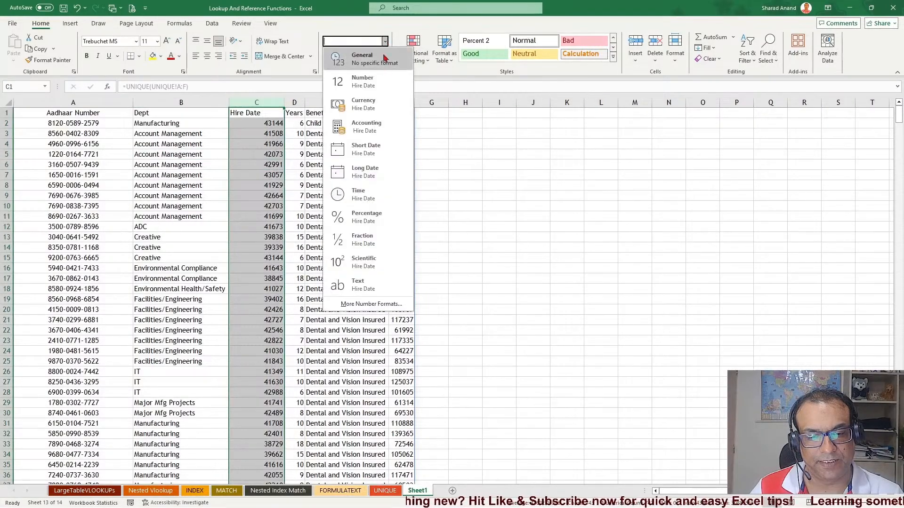
pyautogui.click(371, 174)
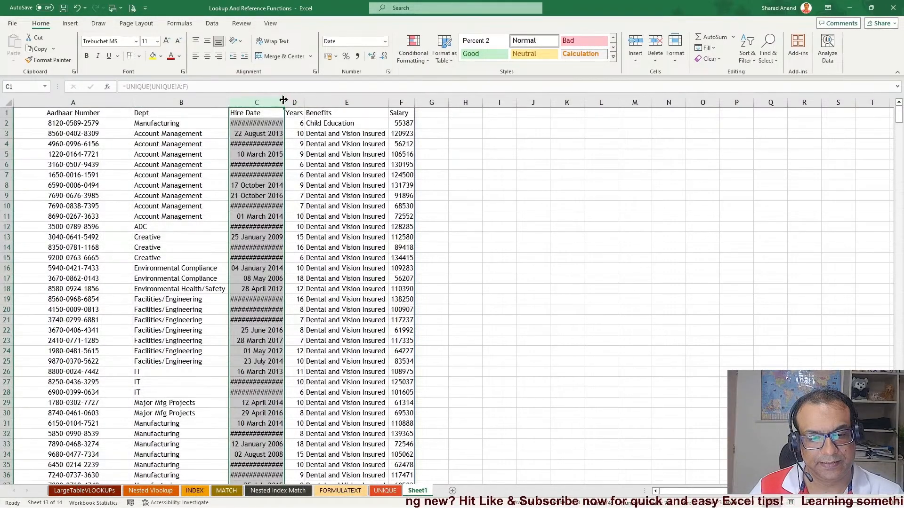
# Widen columns C, D, E and F so the spilled data fits
pyautogui.moveTo(282, 100); pyautogui.dragTo(336, 100)
pyautogui.moveTo(440, 103); pyautogui.dragTo(461, 102)
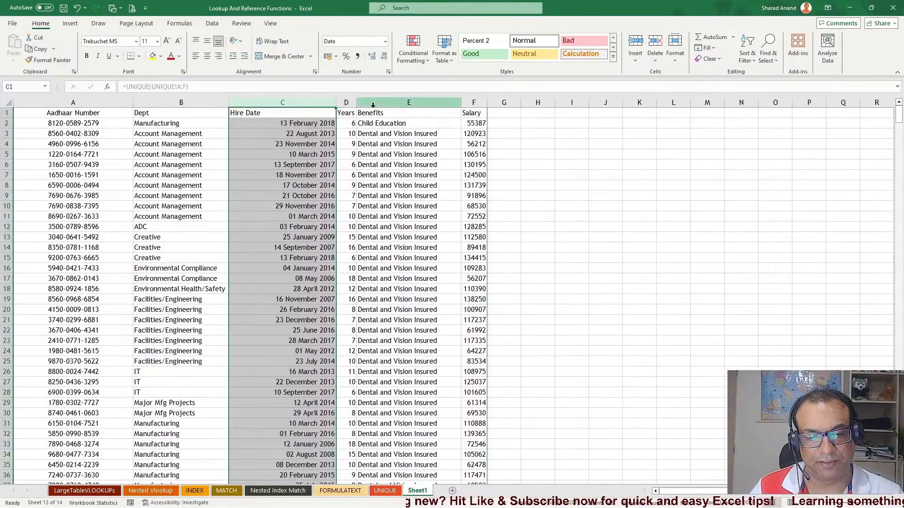
pyautogui.moveTo(356, 102); pyautogui.dragTo(389, 102)
pyautogui.moveTo(519, 102); pyautogui.dragTo(610, 103)
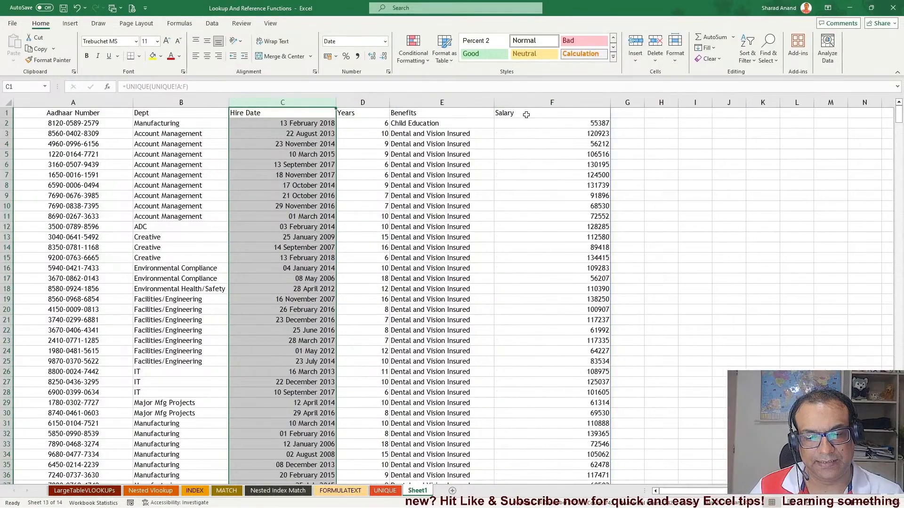
# Remove the centre alignment from column A
pyautogui.click(94, 175)
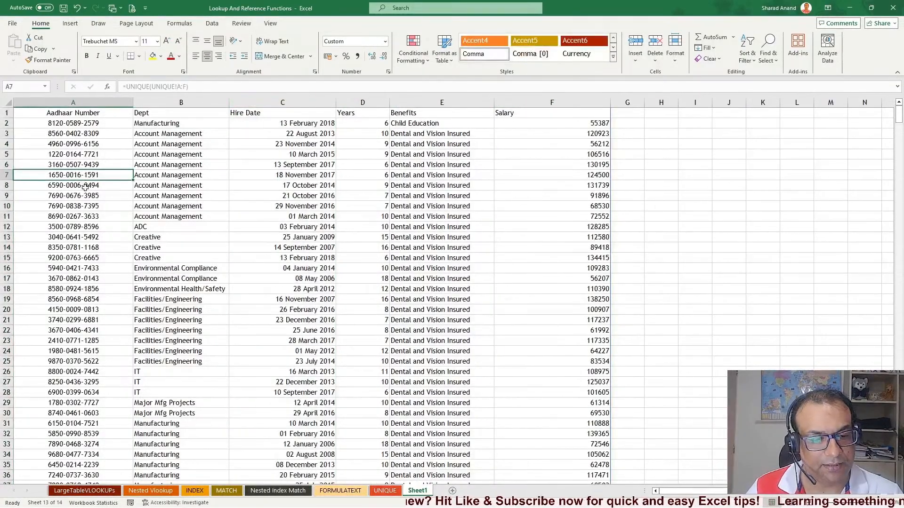
pyautogui.click(80, 104)
pyautogui.click(206, 56)
# Compare the last rows of the spilled table with the end of the source data on the UNIQUE sheet
pyautogui.click(90, 143)
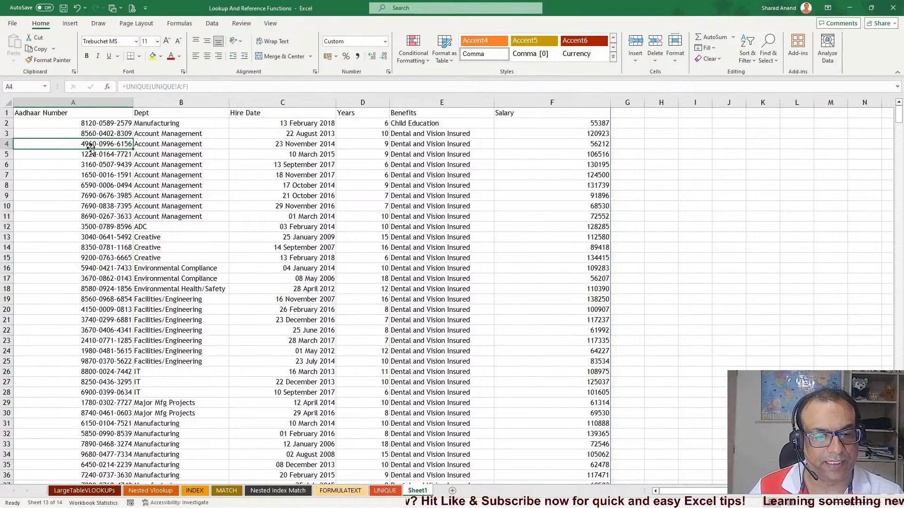
pyautogui.hotkey('ctrl', 'Down')
pyautogui.scroll(-3, 137, 309)
pyautogui.scroll(1, 54, 255)
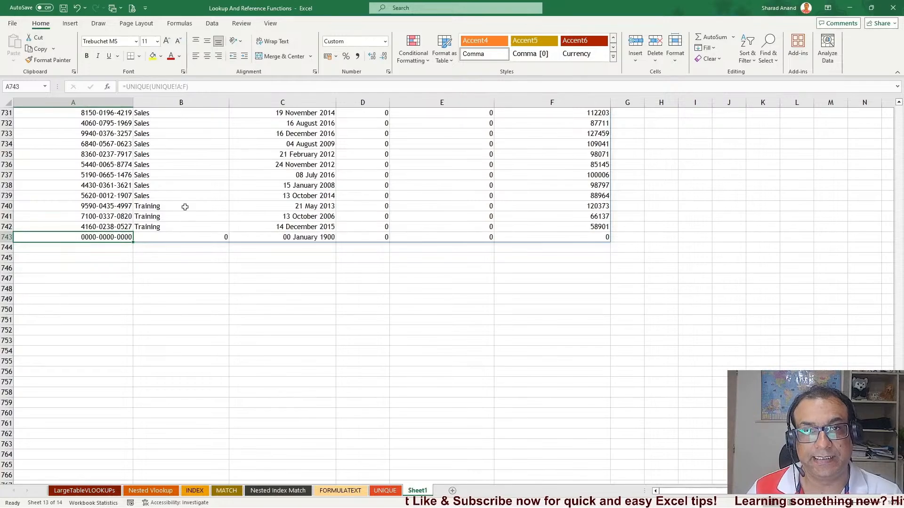
pyautogui.click(397, 492)
pyautogui.click(57, 219)
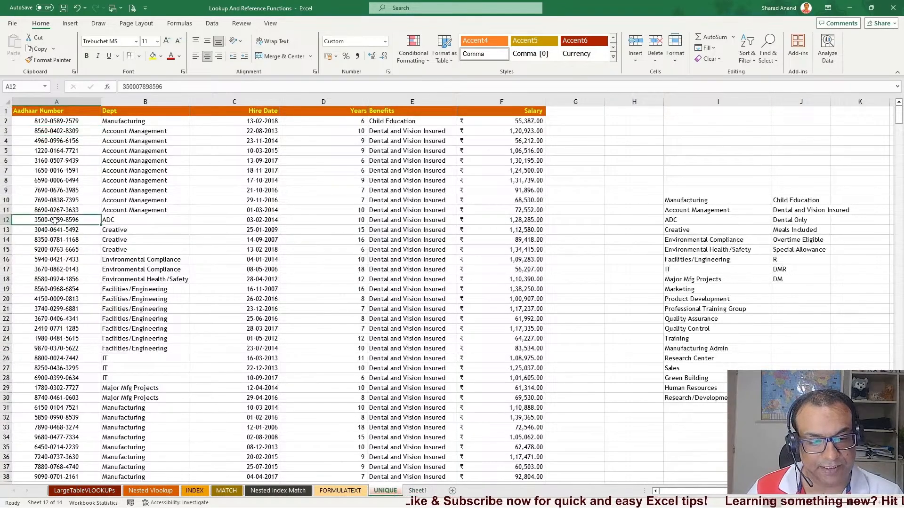
pyautogui.hotkey('ctrl', 'Down')
pyautogui.scroll(-3, 55, 226)
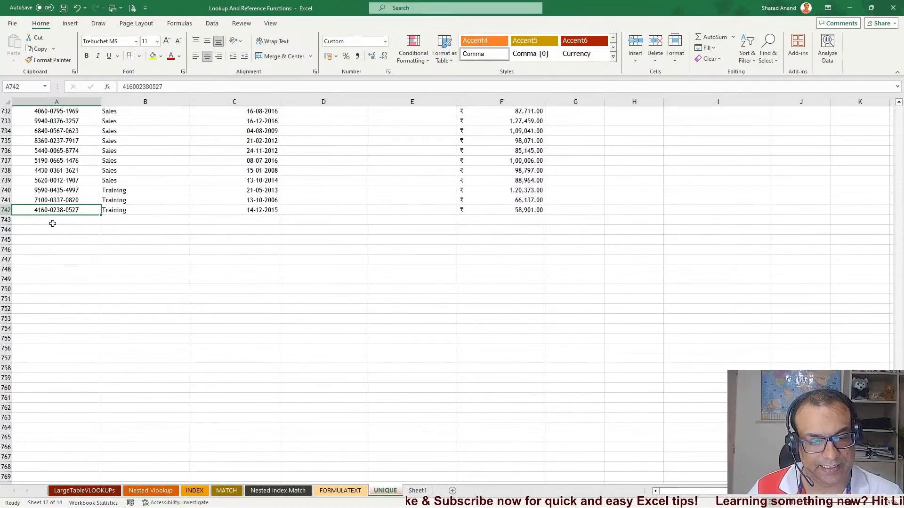
pyautogui.click(417, 490)
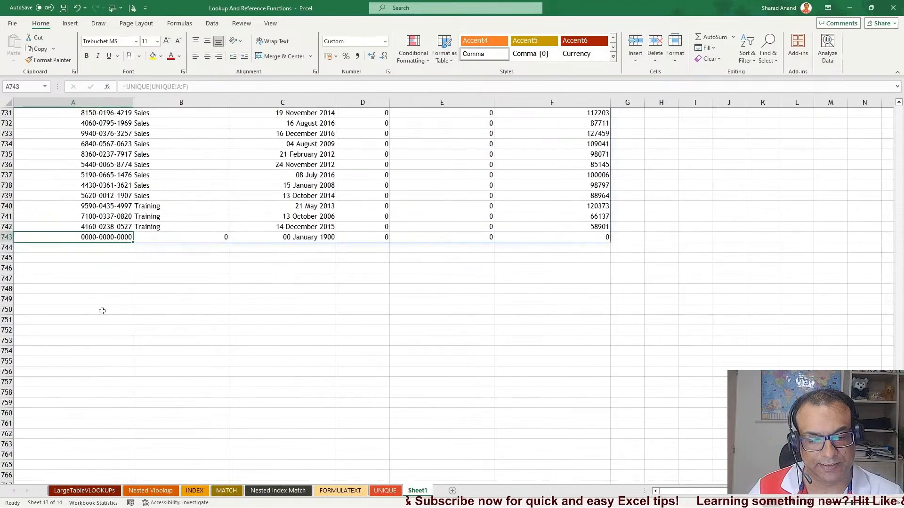
pyautogui.click(385, 490)
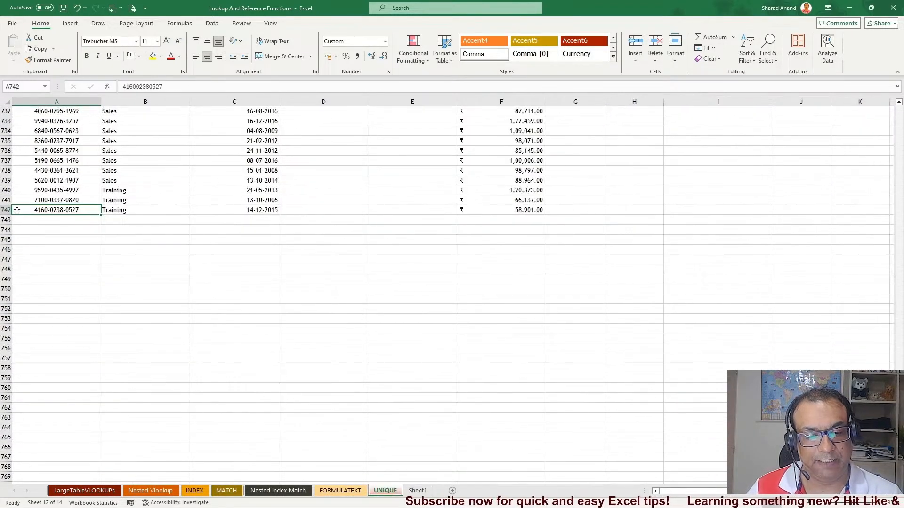
# Add a new employee's Aadhaar number in A743 below the source data and check the spilled table
pyautogui.click(48, 219)
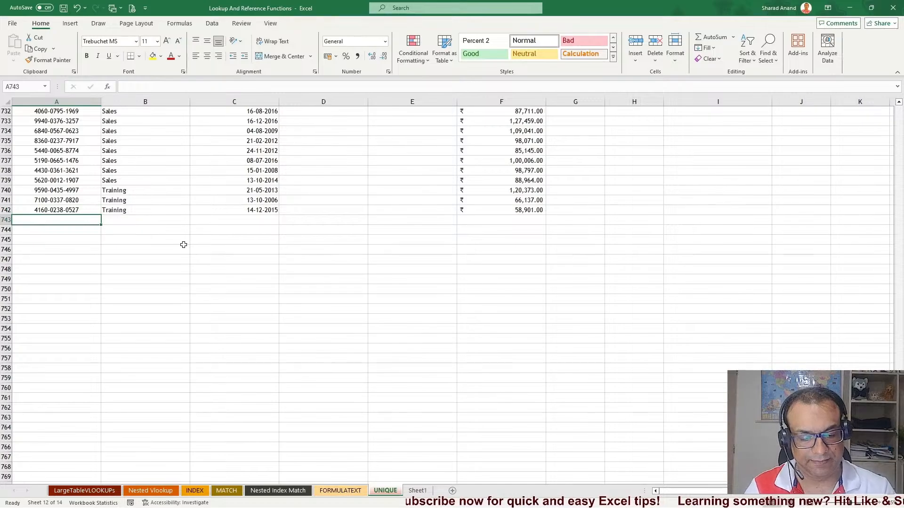
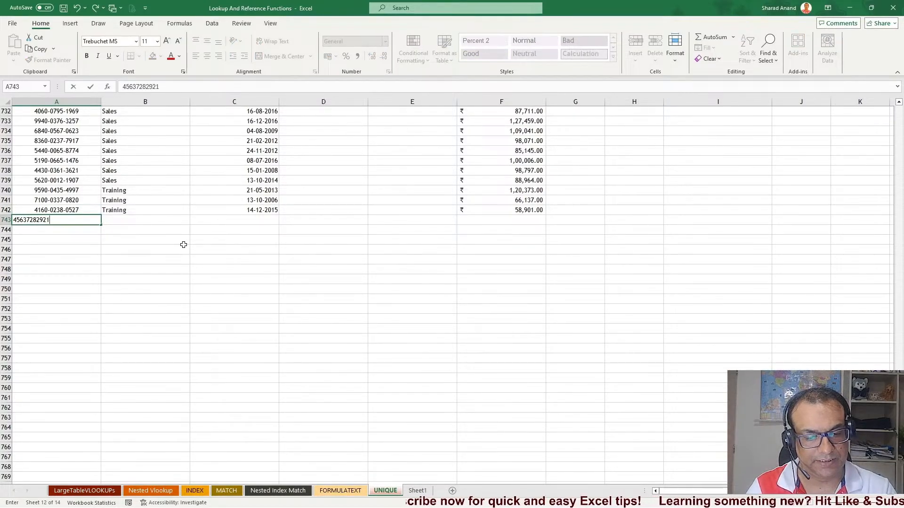
pyautogui.hotkey('ctrl', 'Return')
pyautogui.press('Tab')
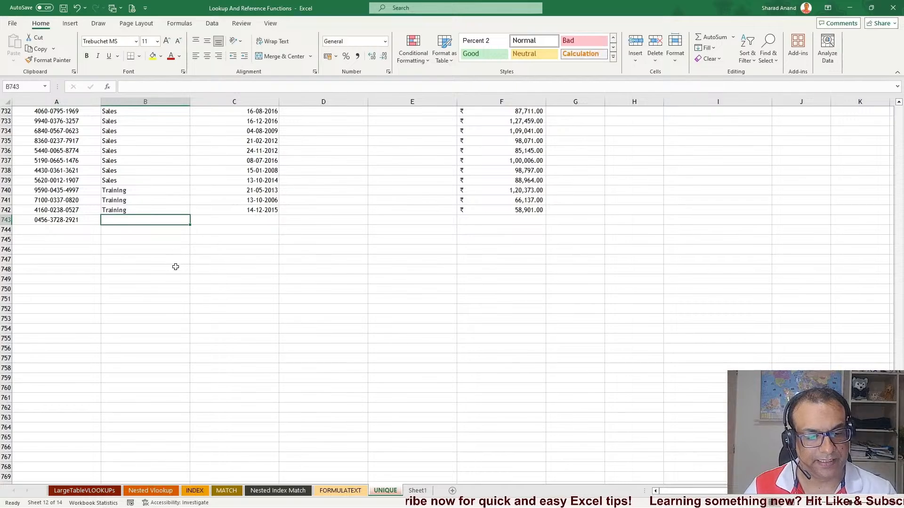
pyautogui.click(419, 491)
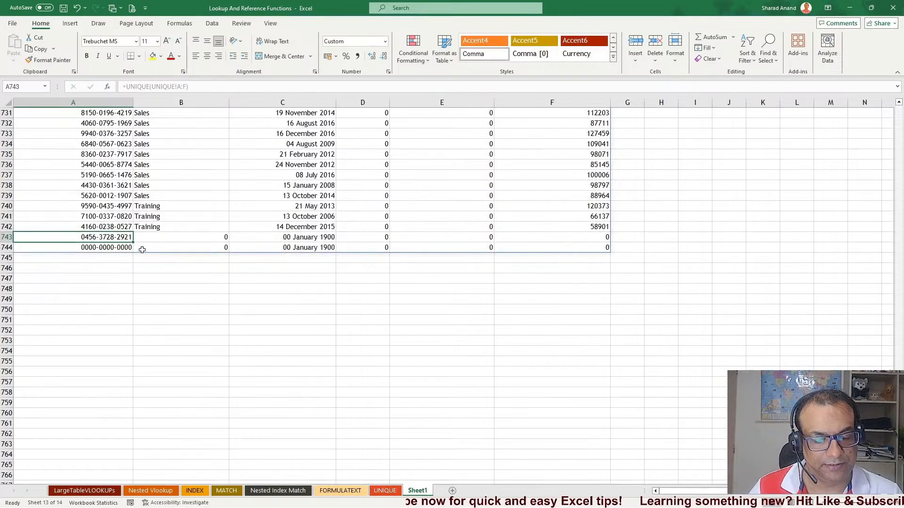
pyautogui.click(385, 491)
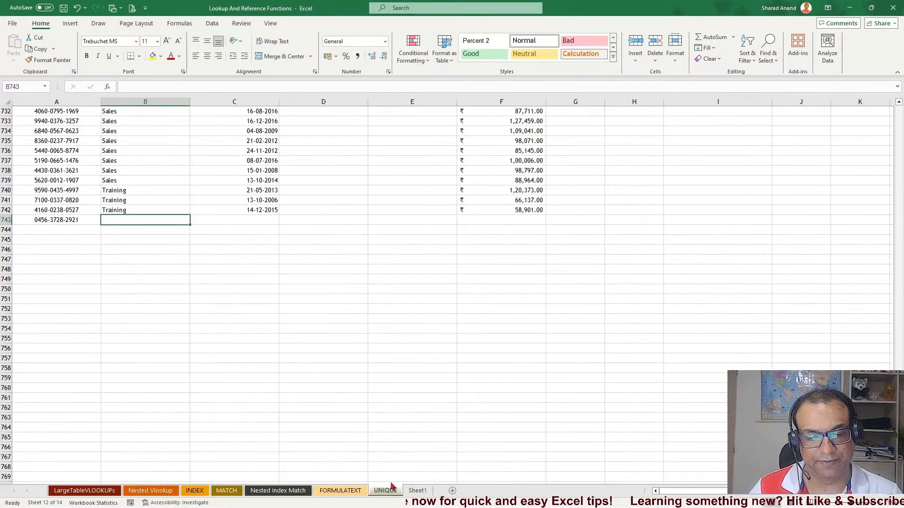
# Enter the hire date 24/3/24 in C743 and check the spilled table on the new sheet
pyautogui.click(247, 220)
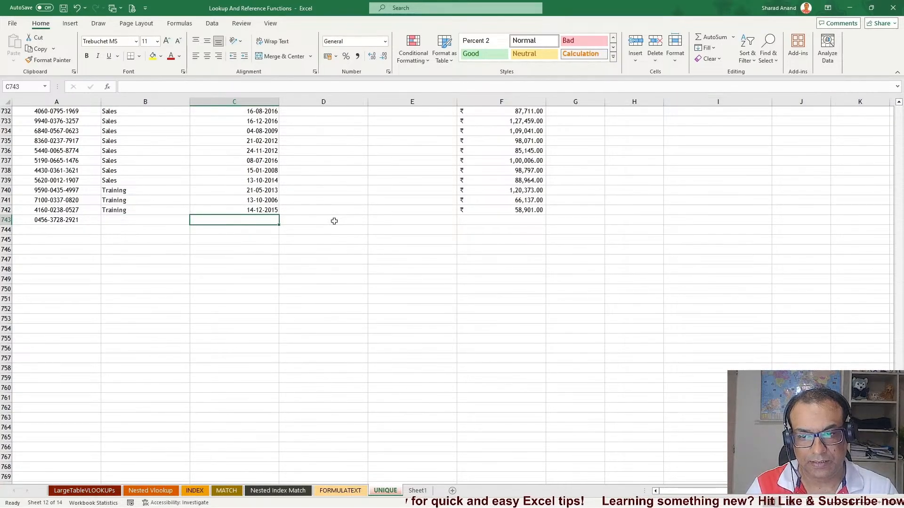
pyautogui.write('24/3/24')
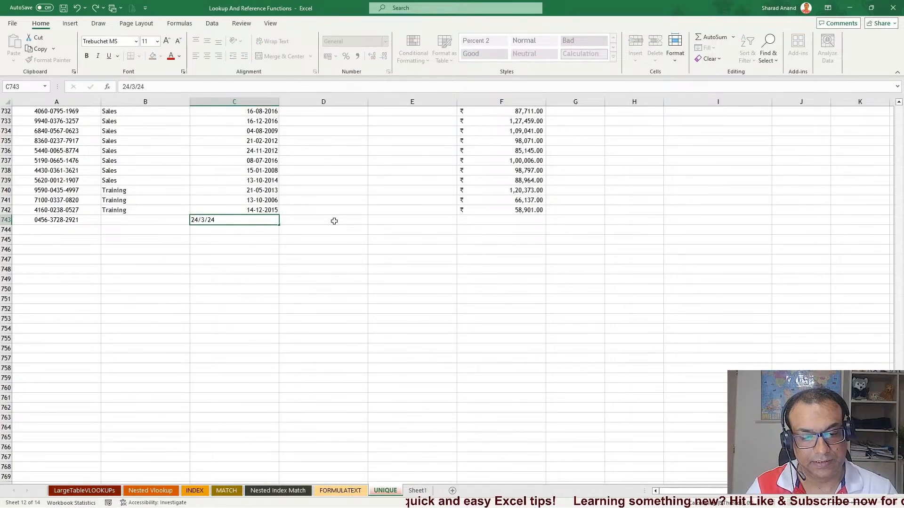
pyautogui.press('Return')
pyautogui.click(417, 490)
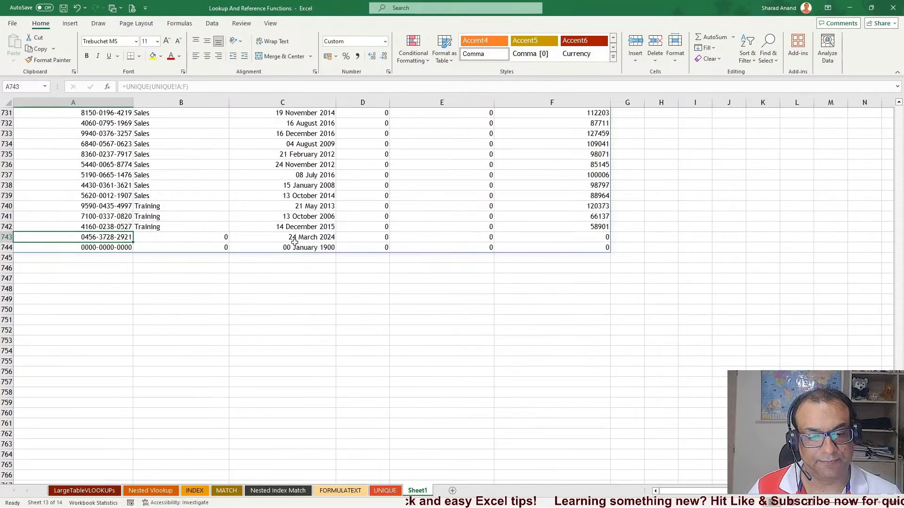
# Compare the new row at the end of the UNIQUE sheet's data with the spilled table on Sheet1
pyautogui.click(385, 492)
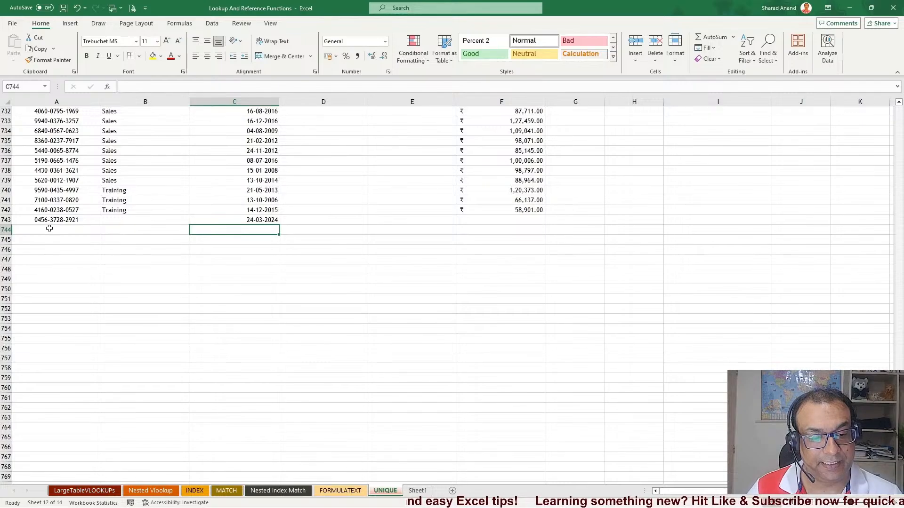
pyautogui.moveTo(44, 221)
pyautogui.mouseDown()
pyautogui.moveTo(325, 220)
pyautogui.moveTo(177, 230)
pyautogui.moveTo(274, 230)
pyautogui.moveTo(63, 231)
pyautogui.moveTo(57, 222)
pyautogui.mouseUp()
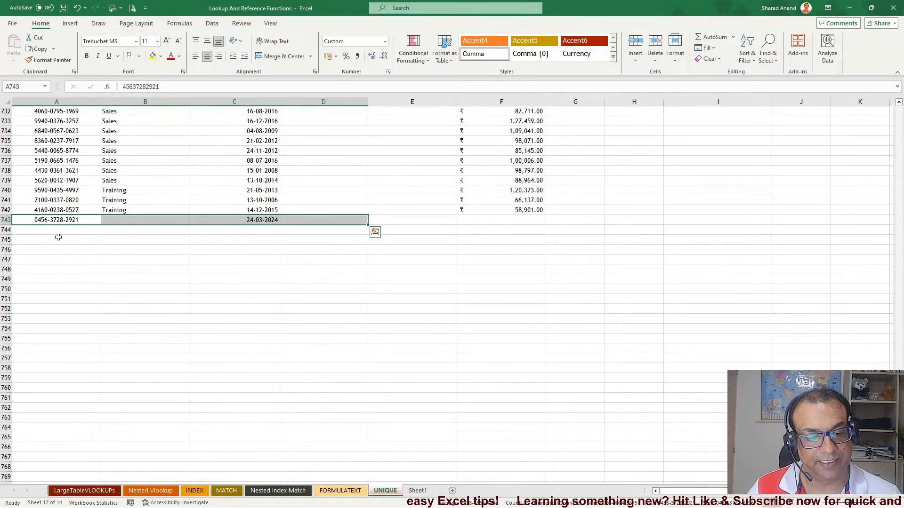
pyautogui.hotkey('ctrl', 'pagedown')
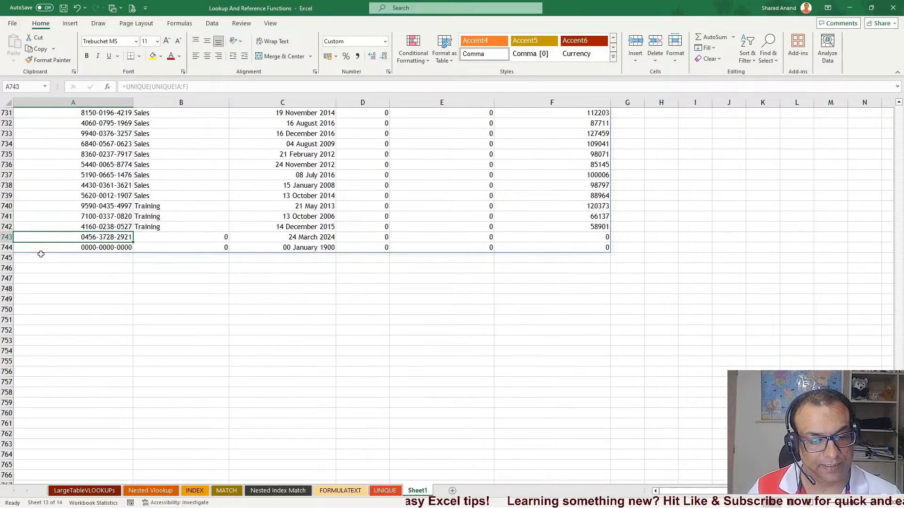
# Copy the Sales rows 732 to 739 and paste them twice below the source data, at A744 and A752
pyautogui.click(391, 495)
pyautogui.click(307, 340)
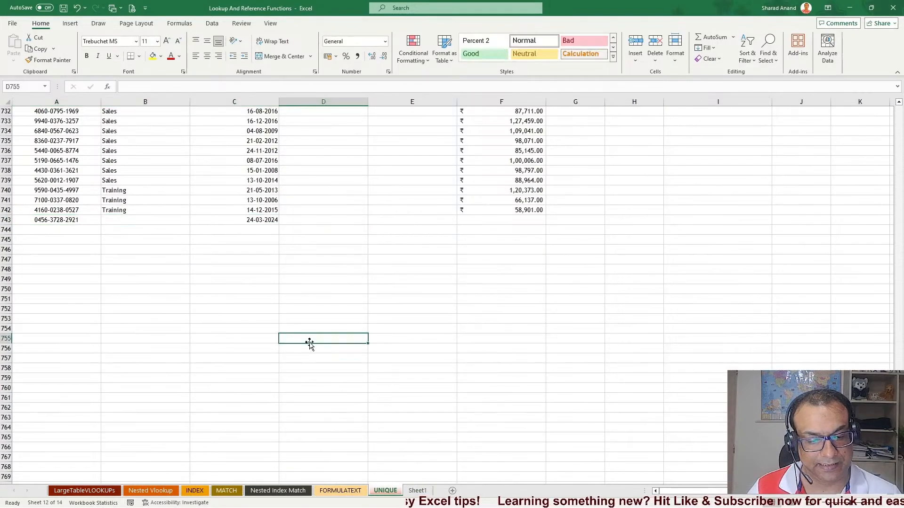
pyautogui.moveTo(45, 115); pyautogui.dragTo(482, 179)
pyautogui.hotkey('ctrl', 'c')
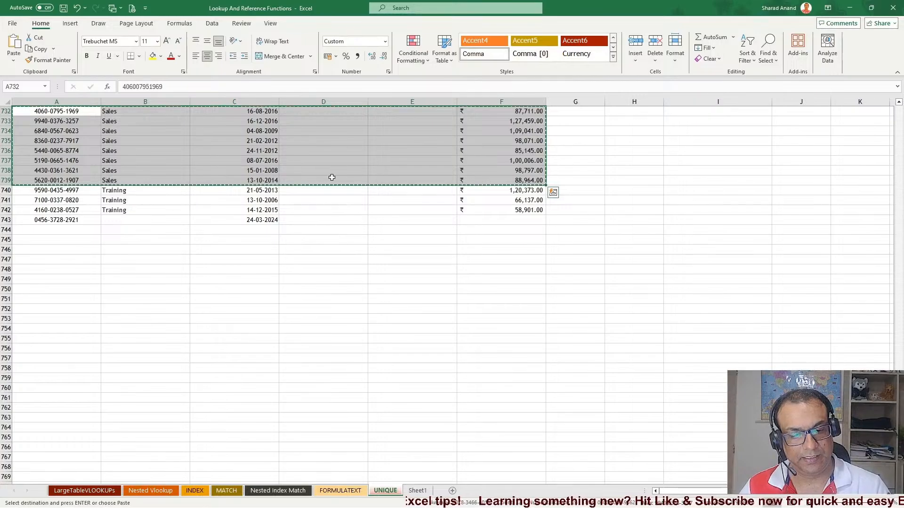
pyautogui.click(44, 229)
pyautogui.hotkey('ctrl', 'v')
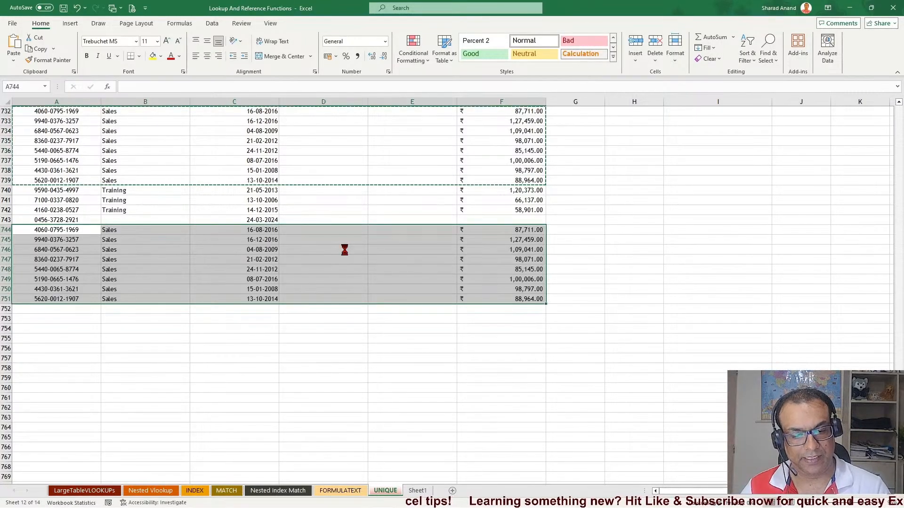
pyautogui.click(65, 308)
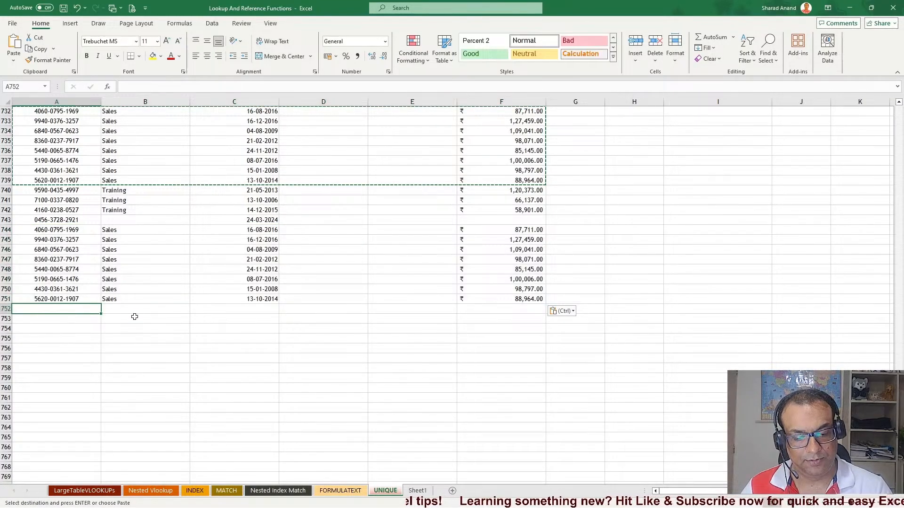
pyautogui.hotkey('ctrl', 'v')
pyautogui.press('Escape')
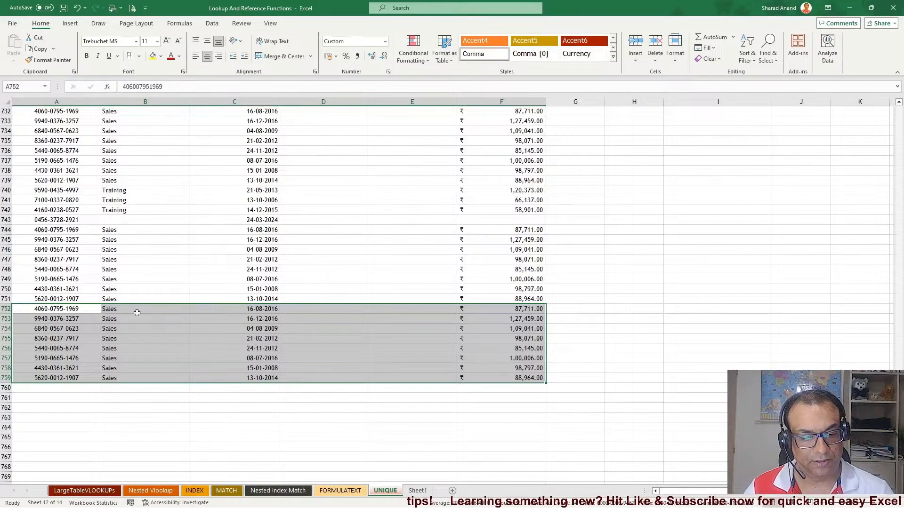
# Compare the spilled table on Sheet1 with the duplicated rows on the UNIQUE sheet
pyautogui.click(418, 489)
pyautogui.click(49, 276)
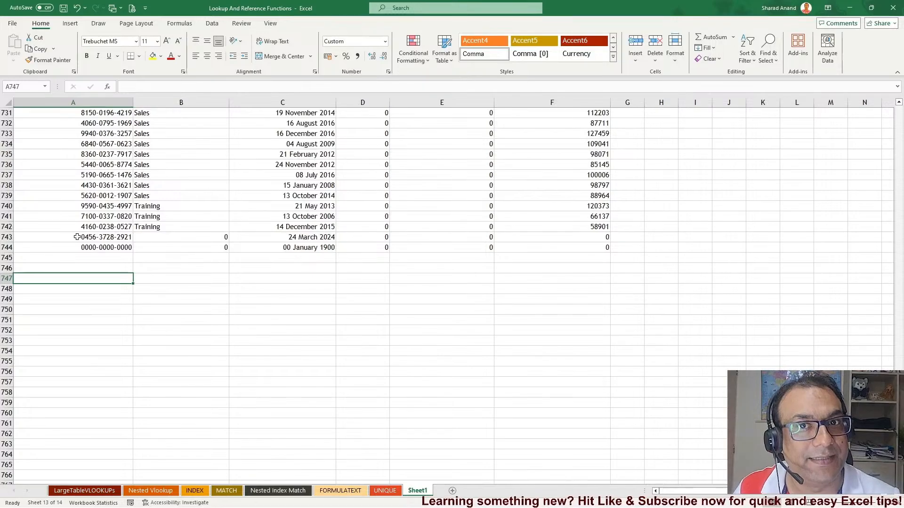
pyautogui.click(393, 492)
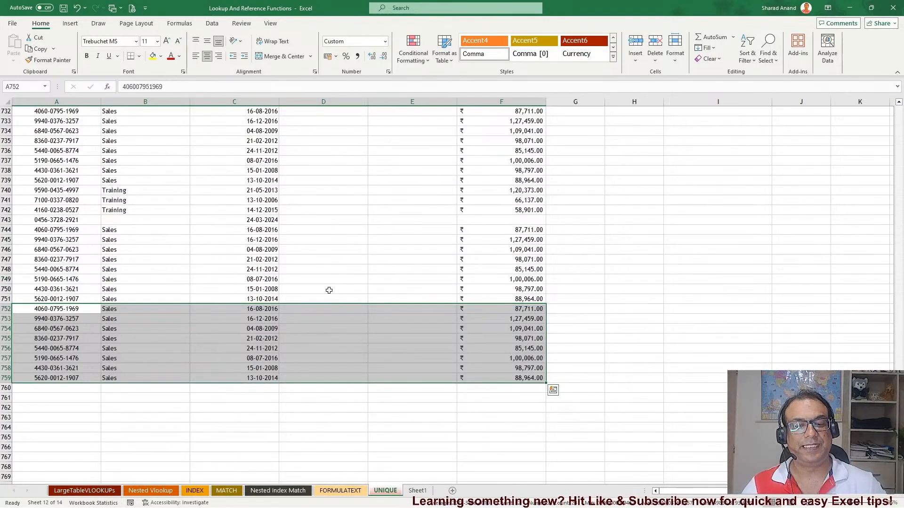
pyautogui.click(423, 491)
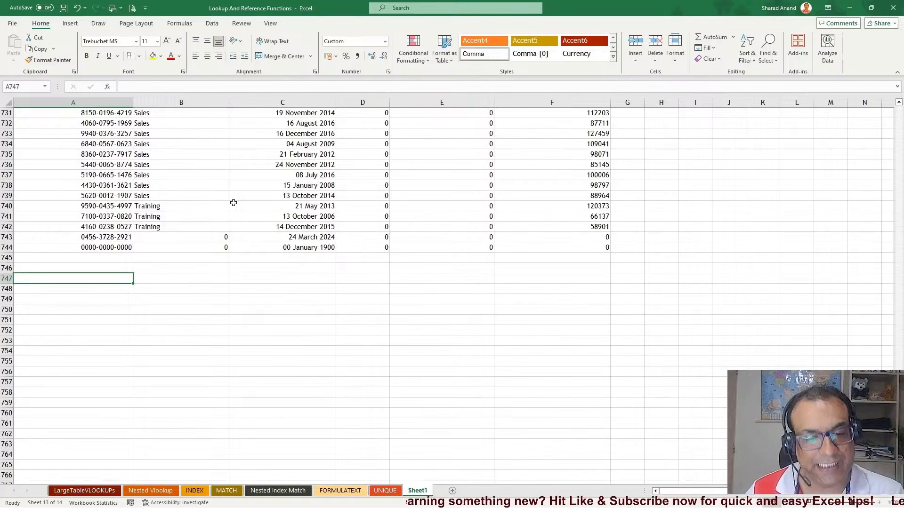
pyautogui.click(385, 491)
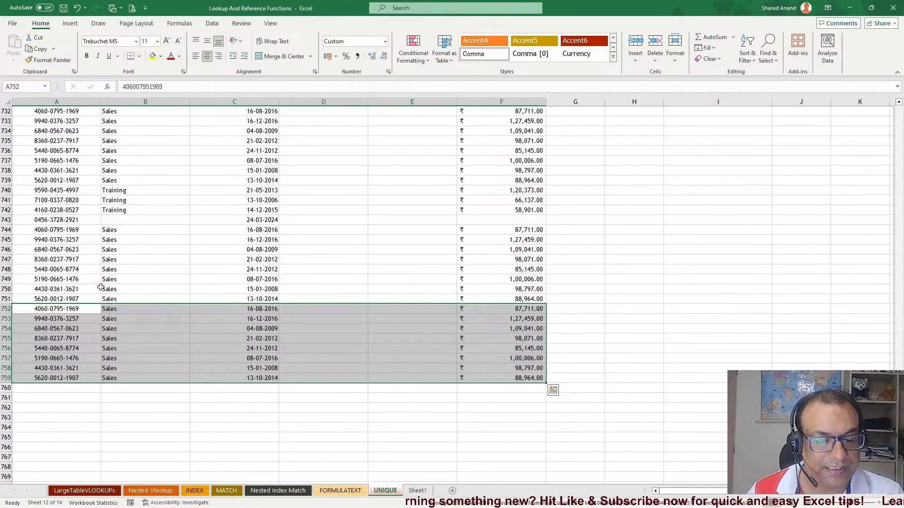
pyautogui.click(418, 491)
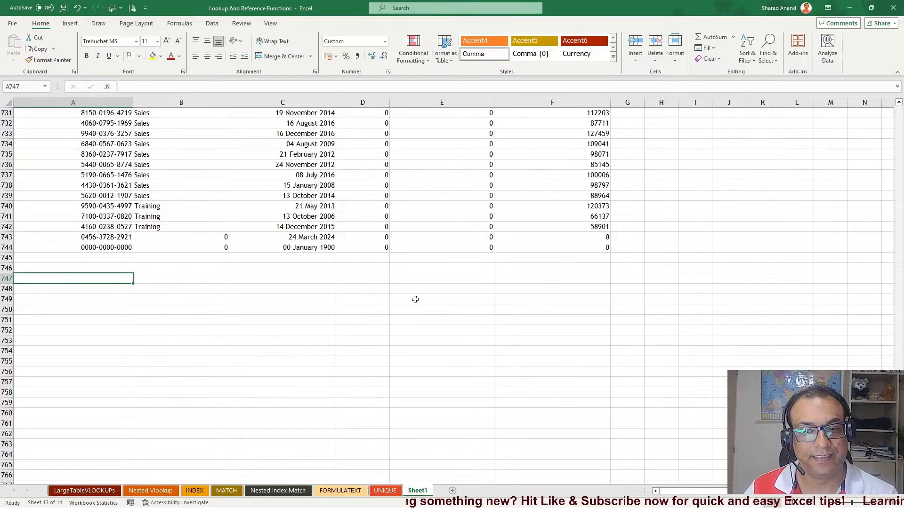
pyautogui.scroll(20, 415, 300)
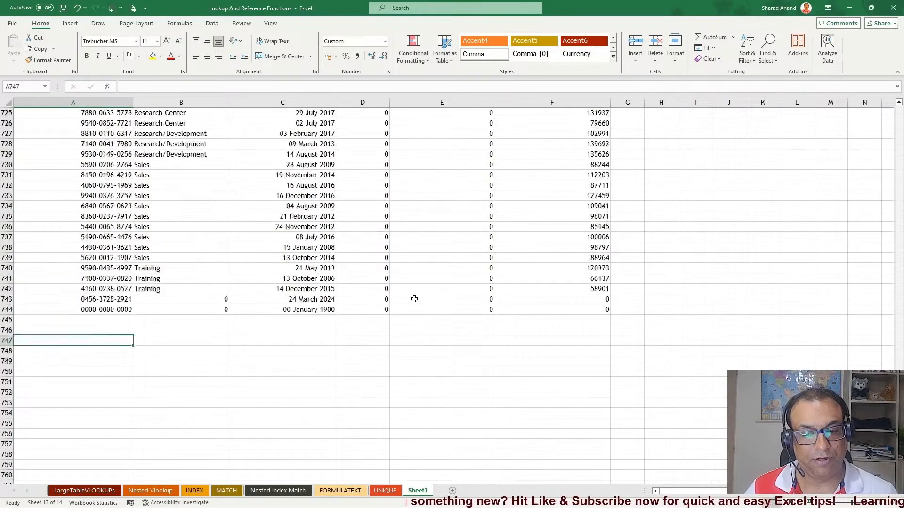
pyautogui.scroll(6, 414, 299)
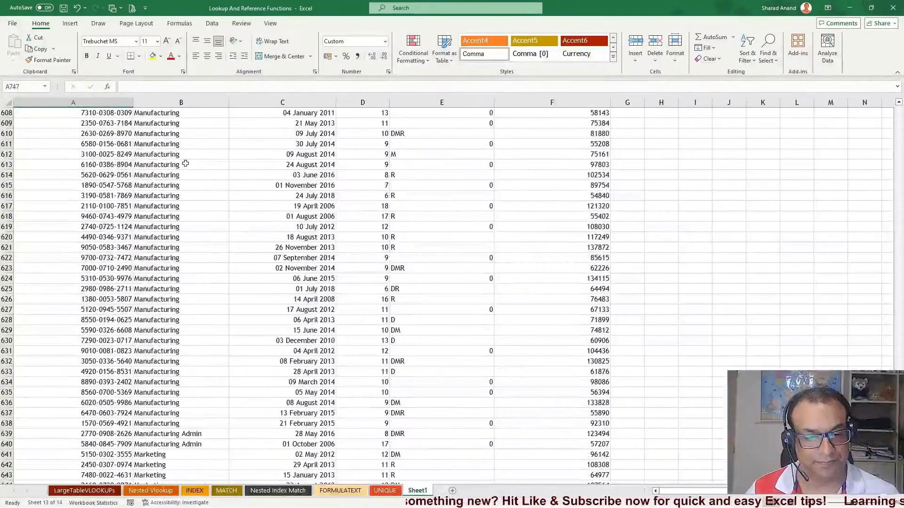
pyautogui.click(185, 164)
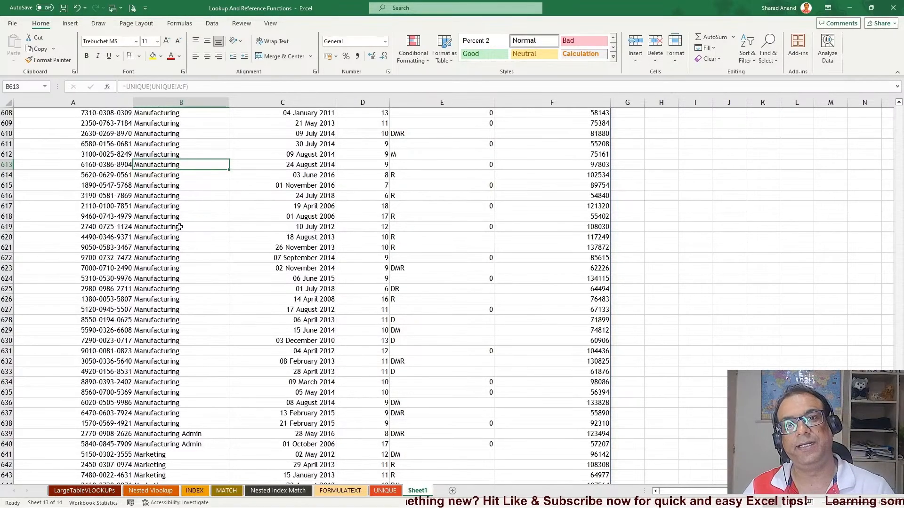
pyautogui.click(385, 490)
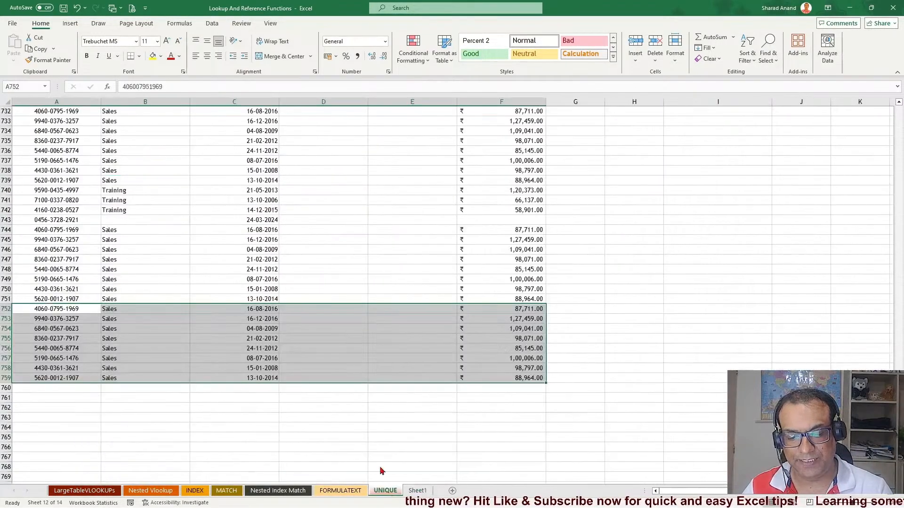
# Change the last digit of the Aadhaar number in A759 to 8
pyautogui.click(51, 388)
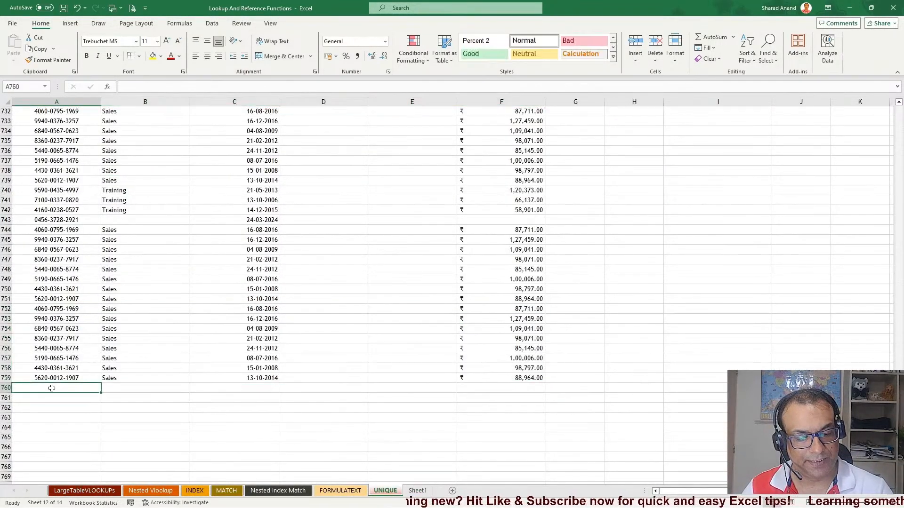
pyautogui.doubleClick(91, 379)
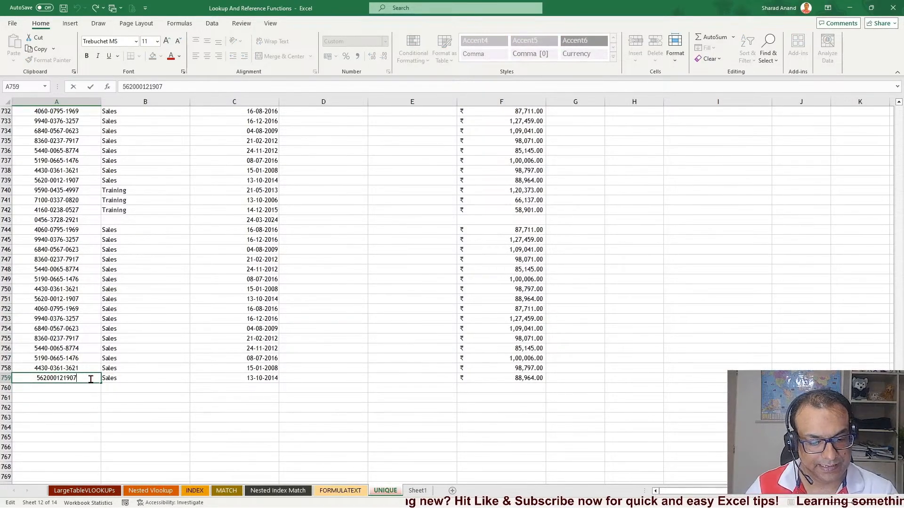
pyautogui.press('BackSpace')
pyautogui.write('8')
pyautogui.hotkey('ctrl', 'Return')
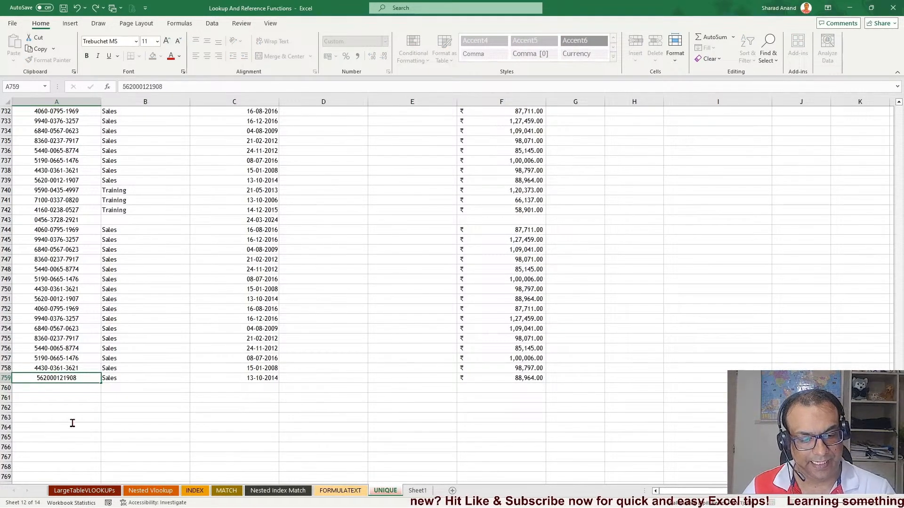
# Check the end of the spilled table on Sheet1 for the edited row
pyautogui.click(70, 418)
pyautogui.click(417, 491)
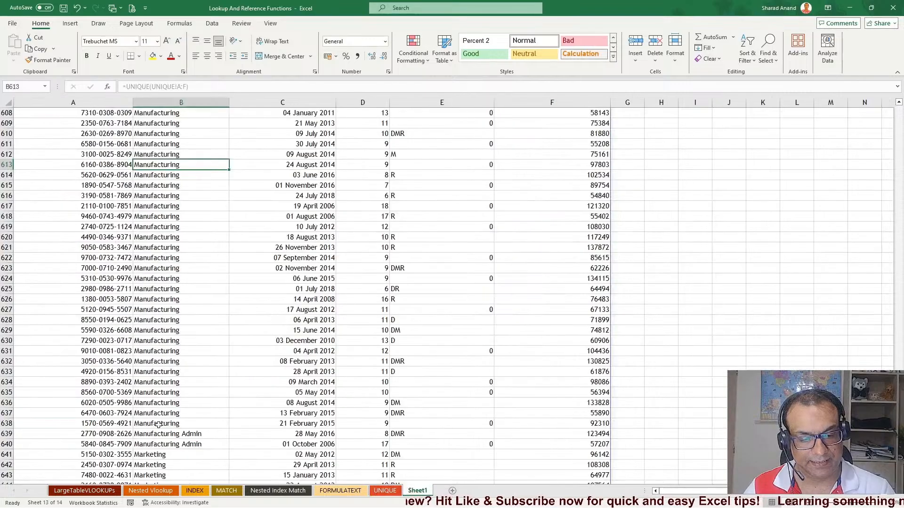
pyautogui.scroll(-3, 115, 282)
pyautogui.click(116, 353)
pyautogui.hotkey('ctrl', 'Down')
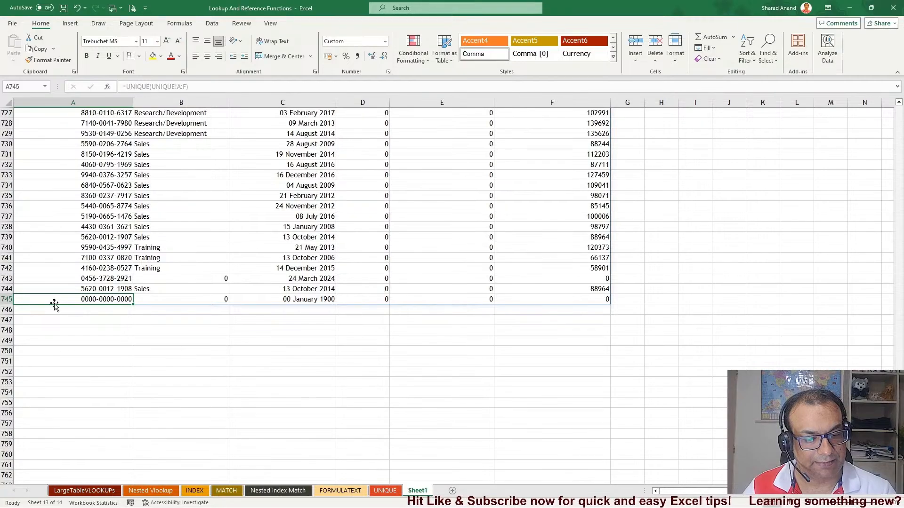
pyautogui.click(384, 491)
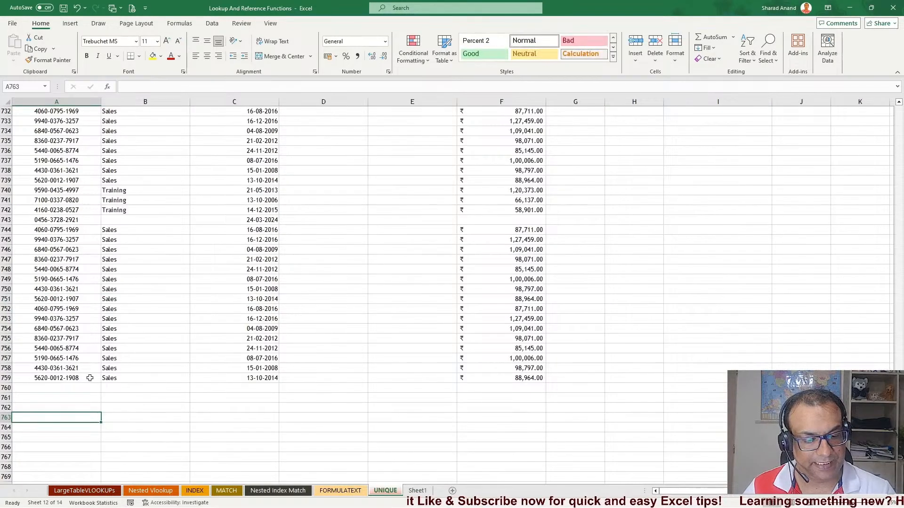
# Overwrite the trailing digits of the Aadhaar number in A759 with zeros
pyautogui.doubleClick(85, 378)
pyautogui.moveTo(57, 378); pyautogui.dragTo(89, 379)
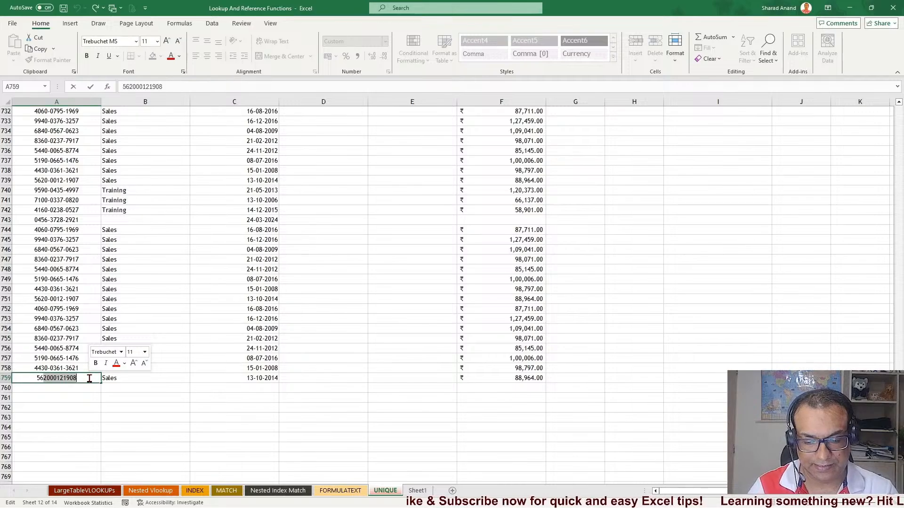
pyautogui.write('00000000')
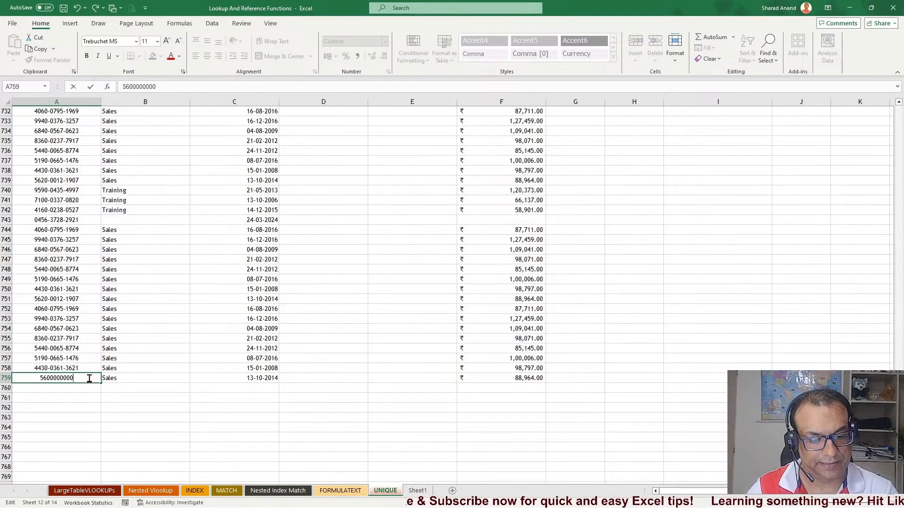
pyautogui.press('Return')
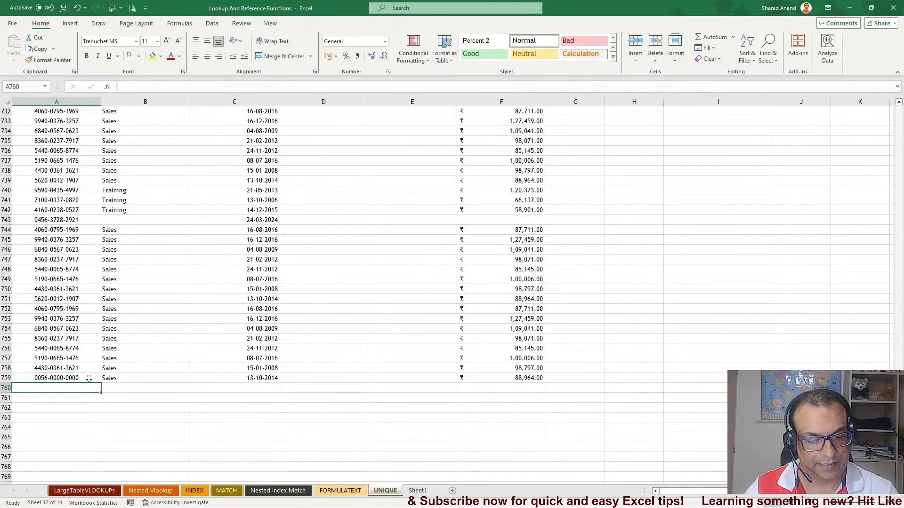
# Check the edited row near the end of the spilled table on Sheet1
pyautogui.click(88, 409)
pyautogui.click(417, 491)
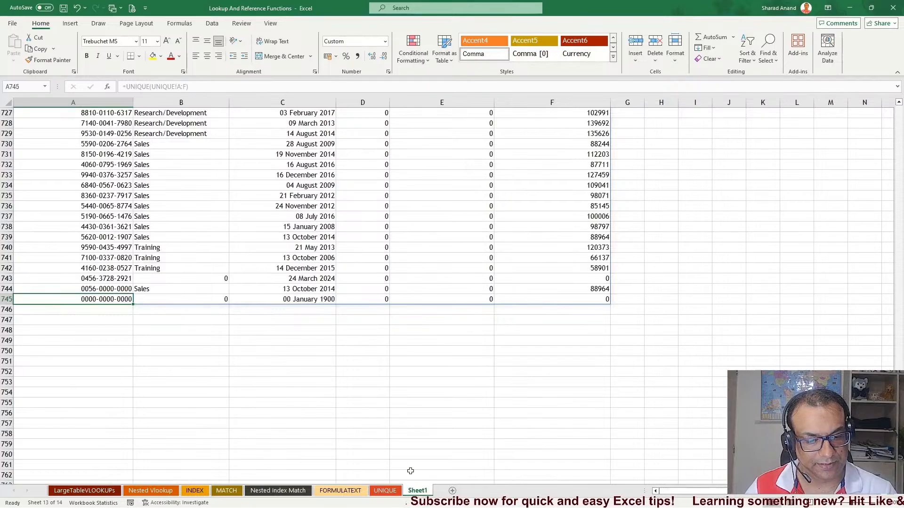
pyautogui.click(105, 289)
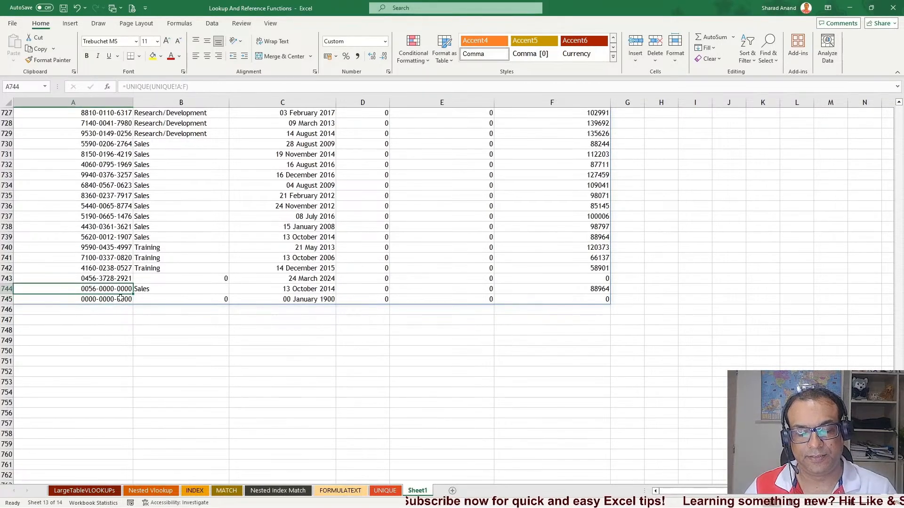